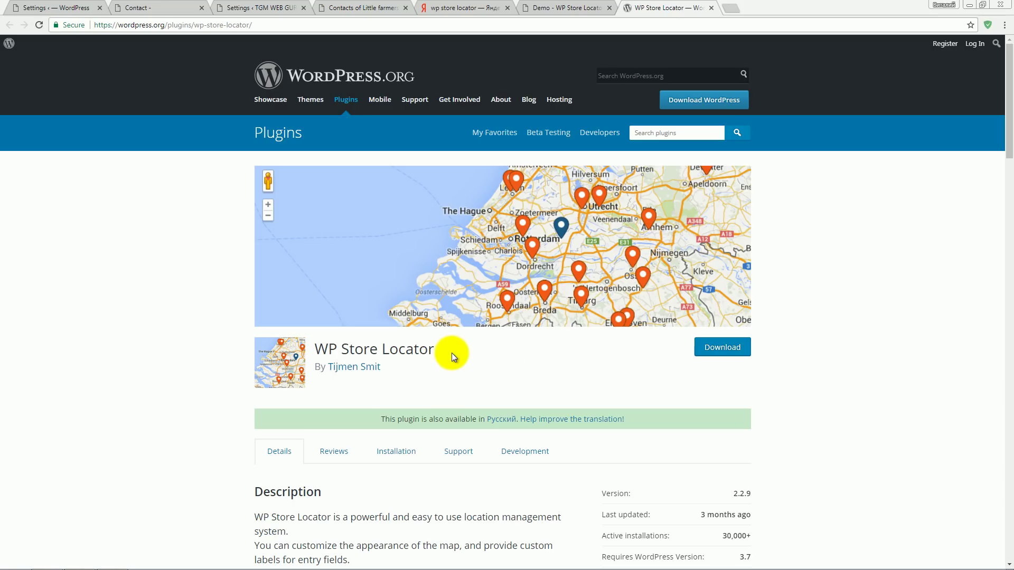
- On the WP Store Locator demo page, open and close the La Pizza store's map details
{"action": "left_click", "coordinate": [458, 355]}
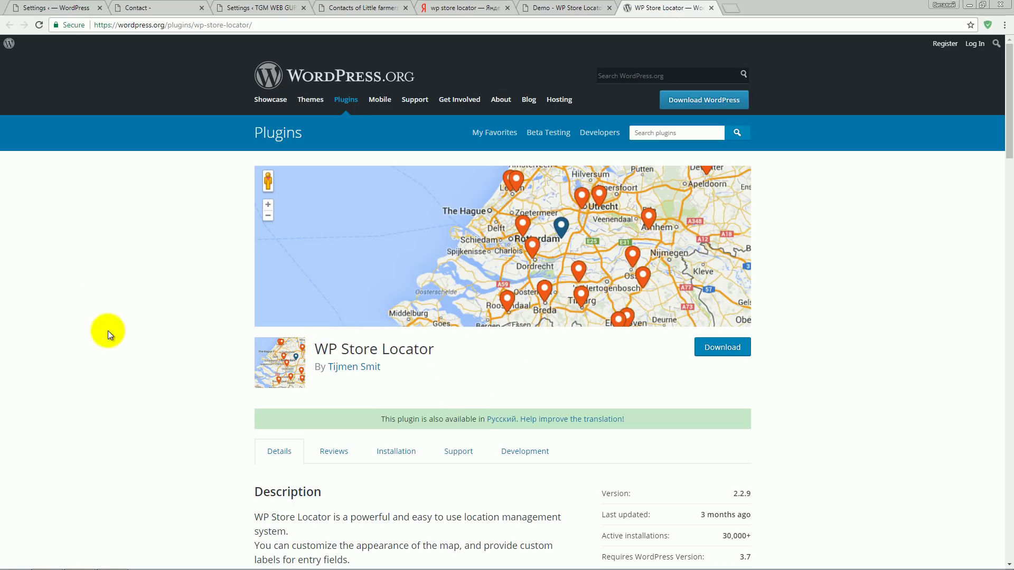
{"action": "scroll", "coordinate": [161, 342], "scroll_direction": "down", "scroll_amount": 1}
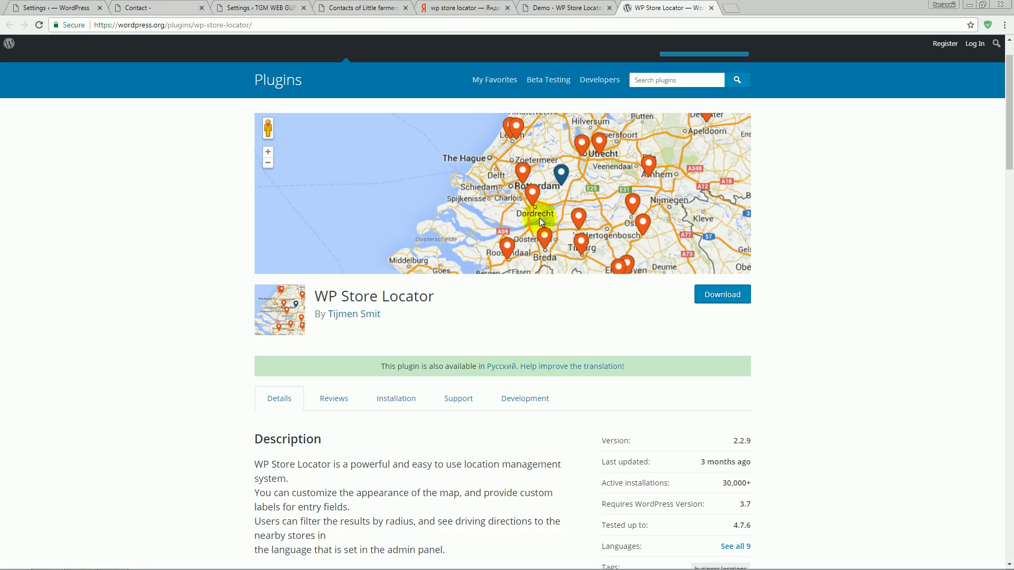
{"action": "key", "text": "ctrl+shift+Tab"}
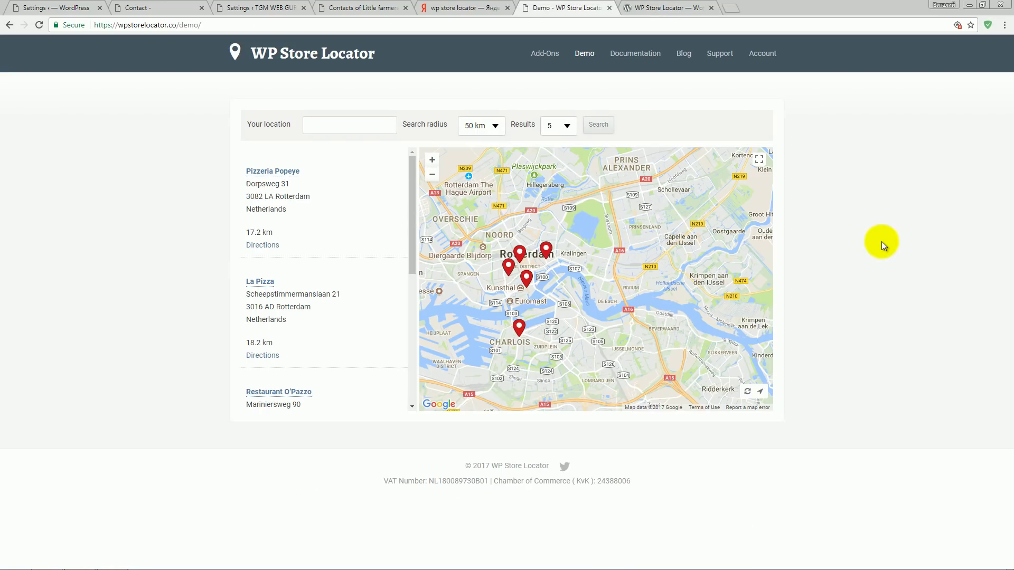
{"action": "left_click_drag", "start_coordinate": [579, 317], "coordinate": [599, 238]}
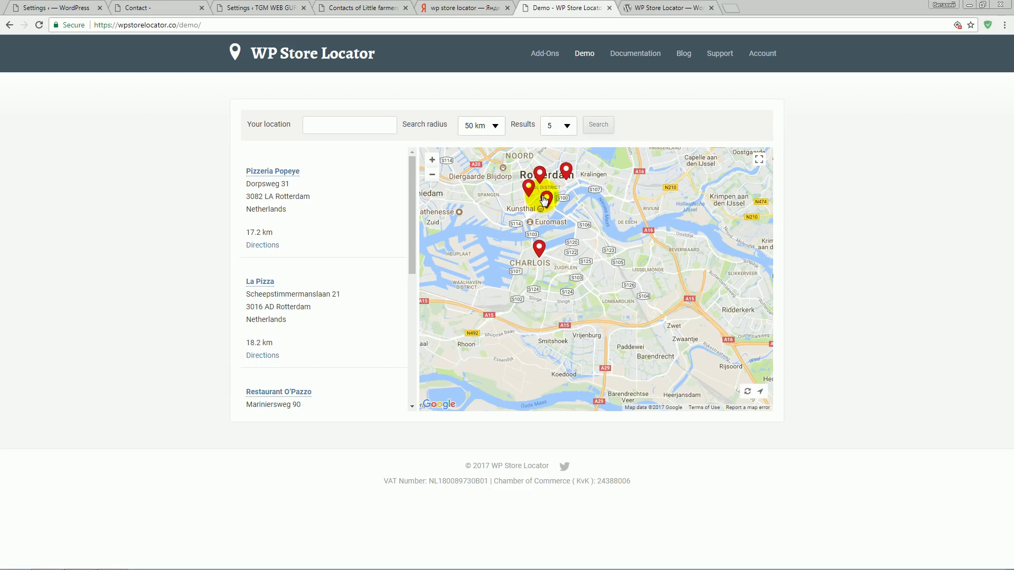
{"action": "left_click", "coordinate": [544, 199]}
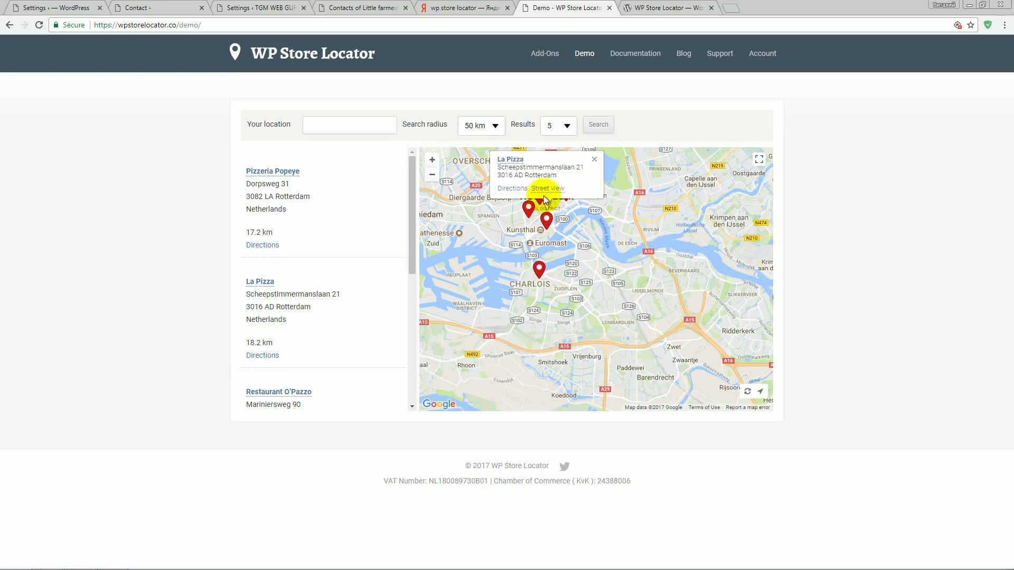
{"action": "left_click", "coordinate": [596, 159]}
- Zoom the demo map out three levels to the wider region around Rotterdam
{"action": "left_click_drag", "start_coordinate": [669, 312], "coordinate": [634, 335]}
{"action": "left_click", "coordinate": [432, 173]}
{"action": "left_click", "coordinate": [432, 173]}
{"action": "left_click", "coordinate": [432, 176]}
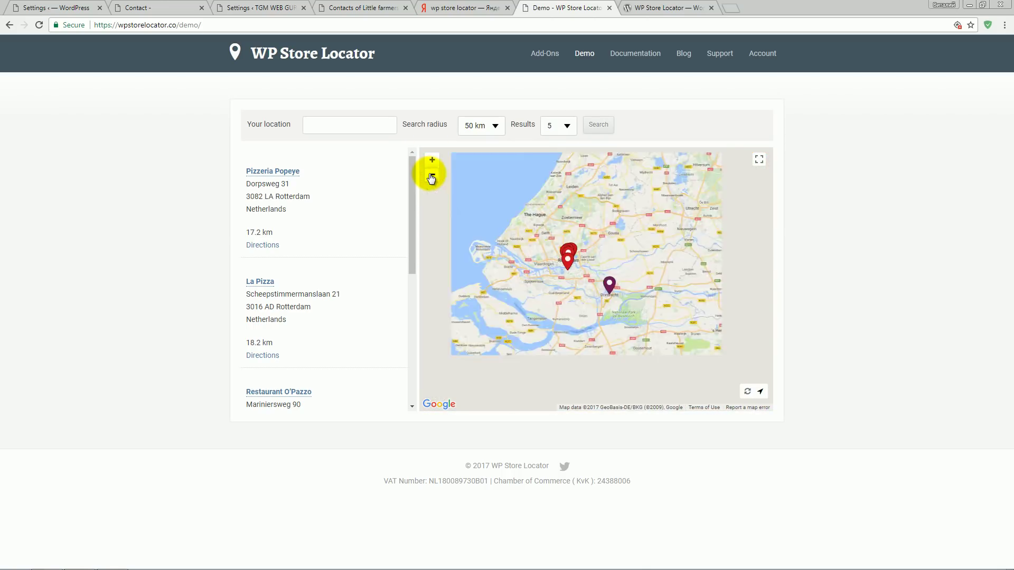
{"action": "mouse_move", "coordinate": [411, 235]}
{"action": "left_mouse_down"}
{"action": "mouse_move", "coordinate": [411, 329]}
{"action": "mouse_move", "coordinate": [414, 220]}
{"action": "left_mouse_up"}
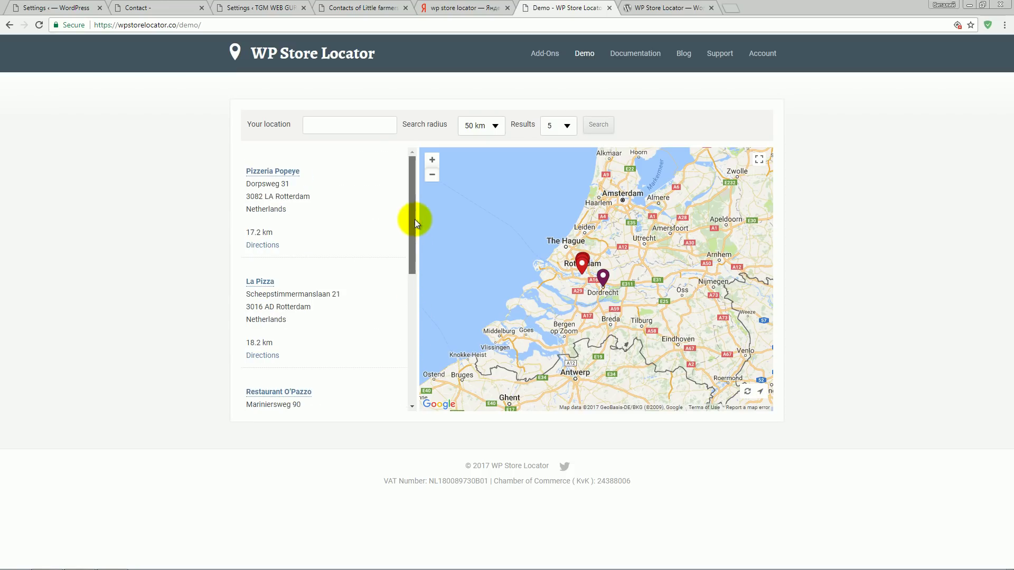
- Zoom back in two levels and pan so Rotterdam and Dordrecht sit on the right
{"action": "left_click", "coordinate": [340, 125]}
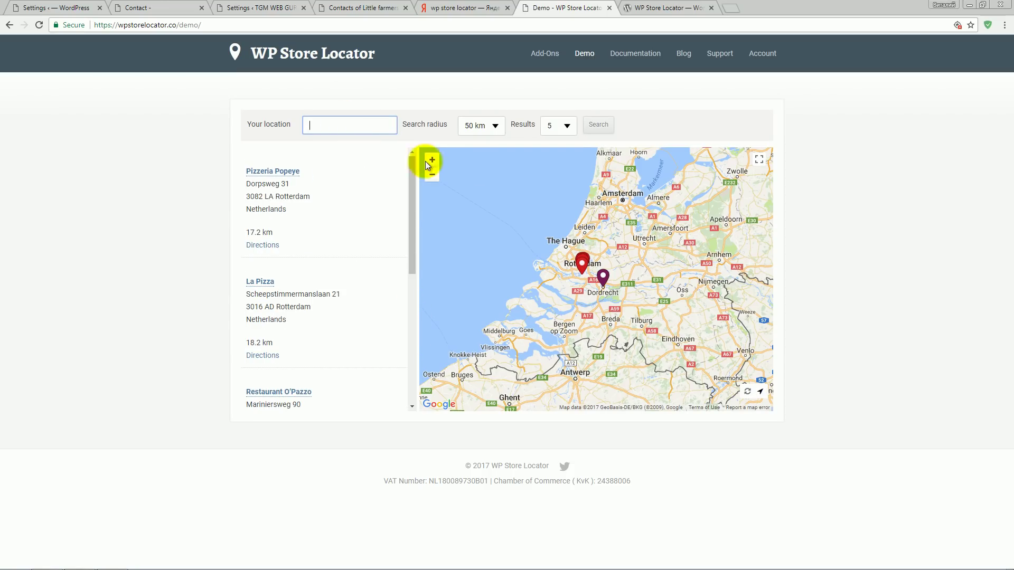
{"action": "left_click_drag", "start_coordinate": [739, 370], "coordinate": [688, 337]}
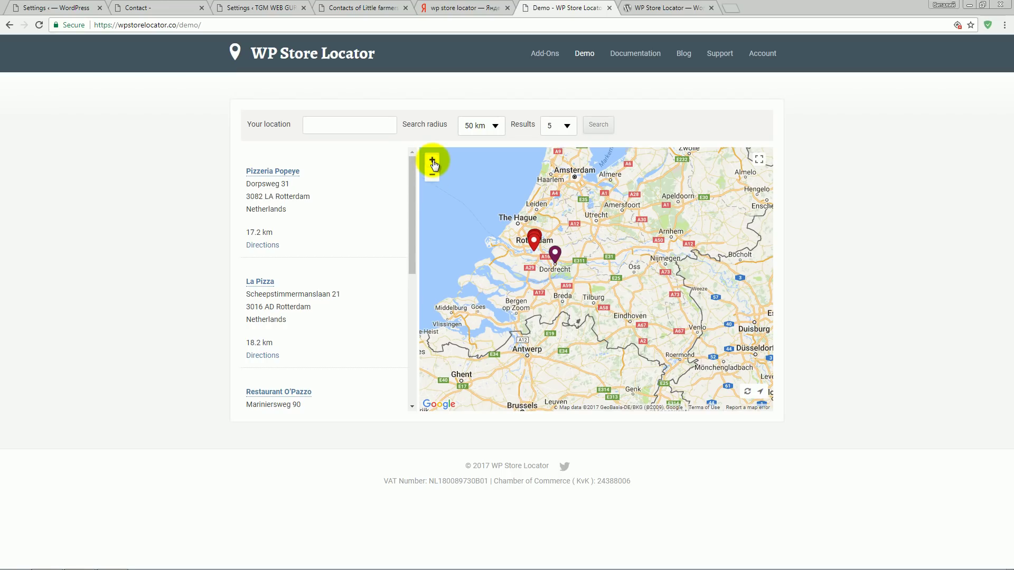
{"action": "left_click", "coordinate": [433, 160]}
{"action": "left_click_drag", "start_coordinate": [541, 227], "coordinate": [592, 288]}
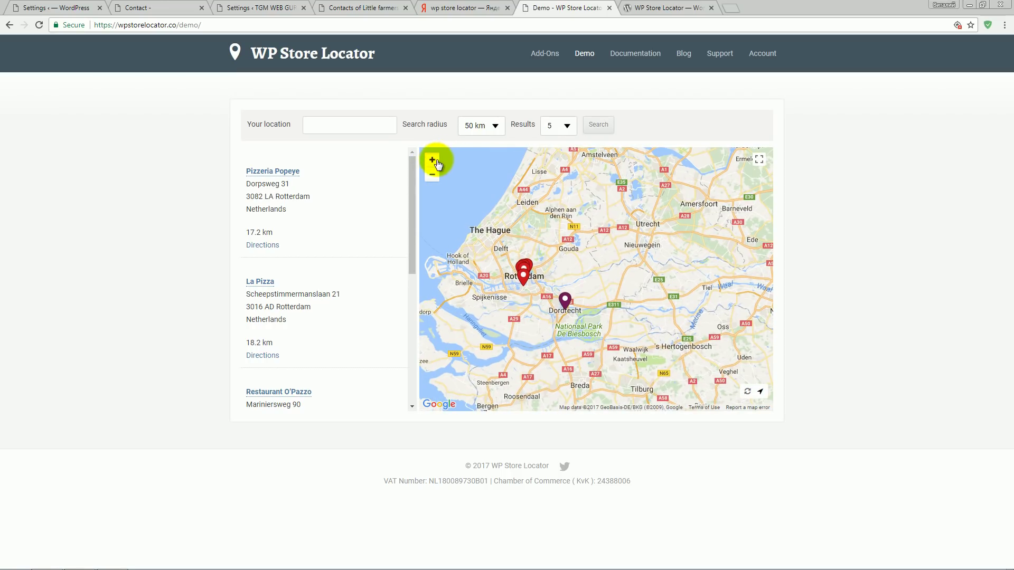
{"action": "left_click", "coordinate": [432, 160]}
{"action": "left_click_drag", "start_coordinate": [555, 249], "coordinate": [645, 249]}
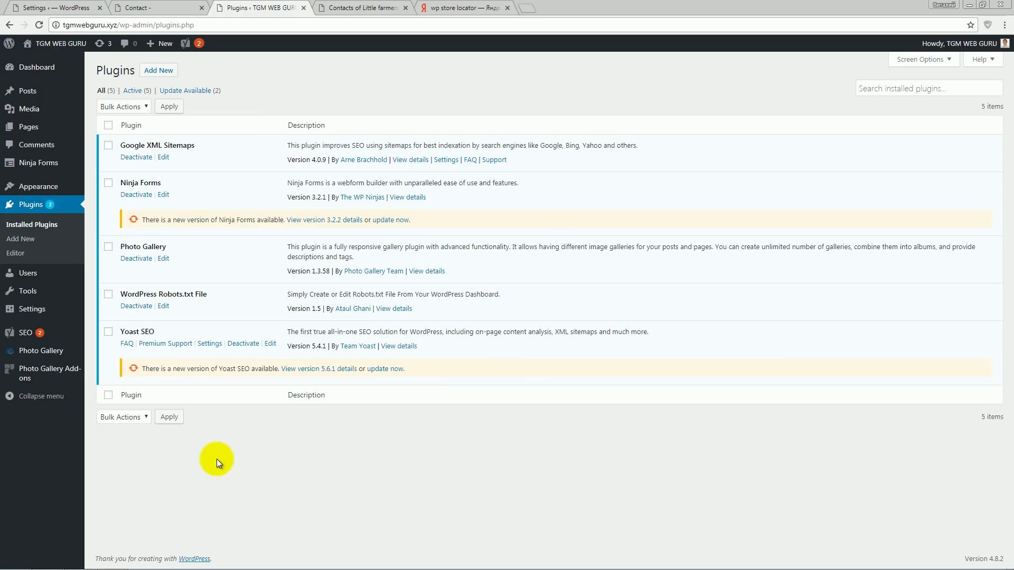
- Search new plugins for 'wp store locator', then install and activate WP Store Locator
{"action": "left_click", "coordinate": [30, 206]}
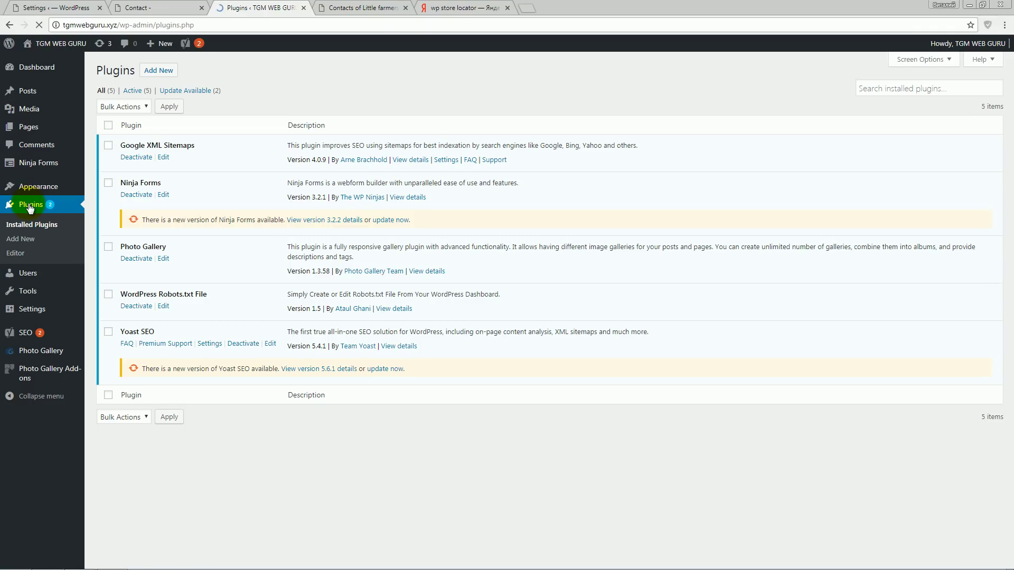
{"action": "left_click", "coordinate": [159, 70]}
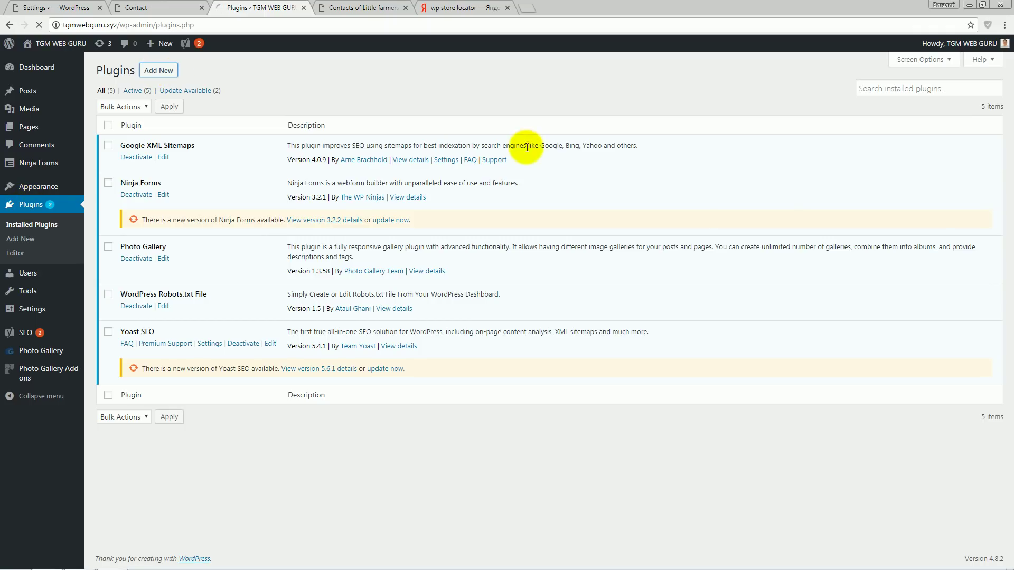
{"action": "left_click", "coordinate": [883, 96]}
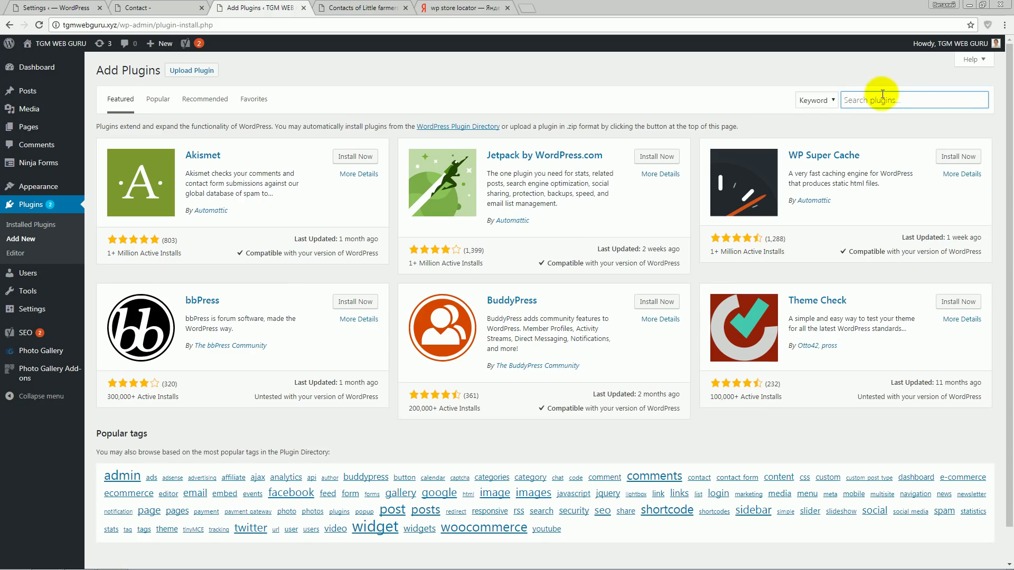
{"action": "type", "text": "wp stor"}
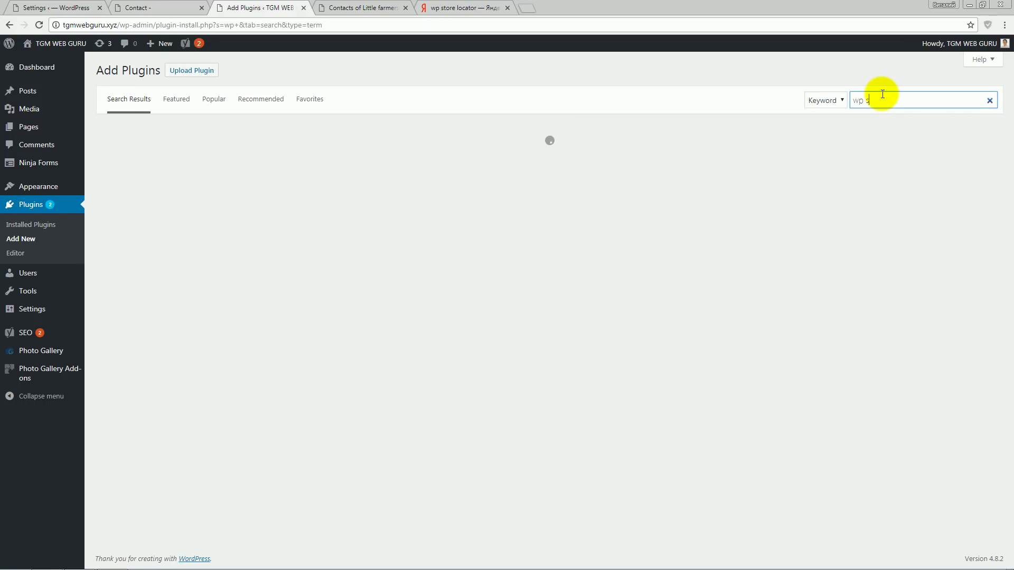
{"action": "type", "text": "e locator"}
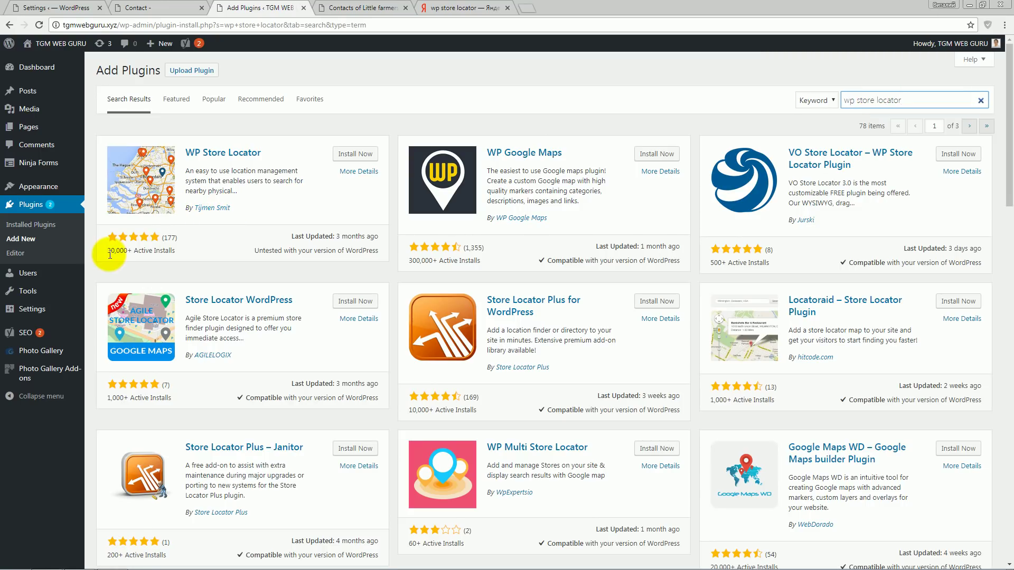
{"action": "left_click", "coordinate": [348, 158]}
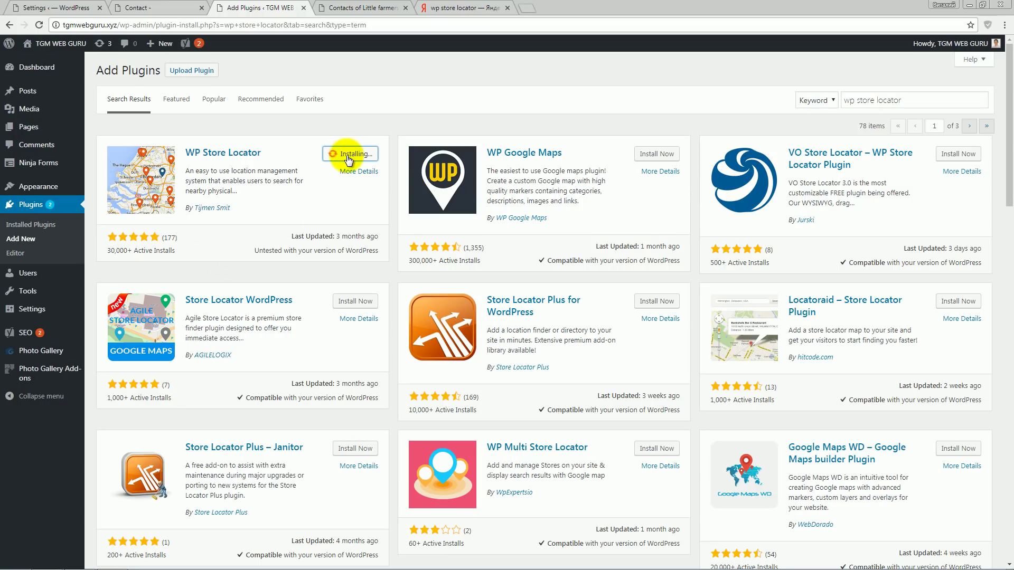
{"action": "left_click", "coordinate": [368, 153]}
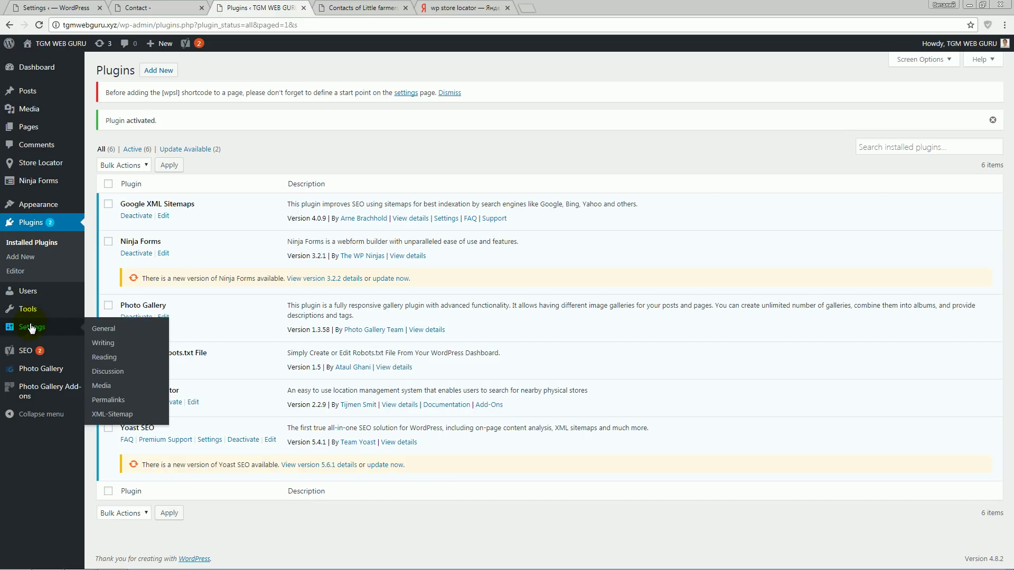
- Open the Store Locator Settings page and look over its options
{"action": "mouse_move", "coordinate": [34, 169]}
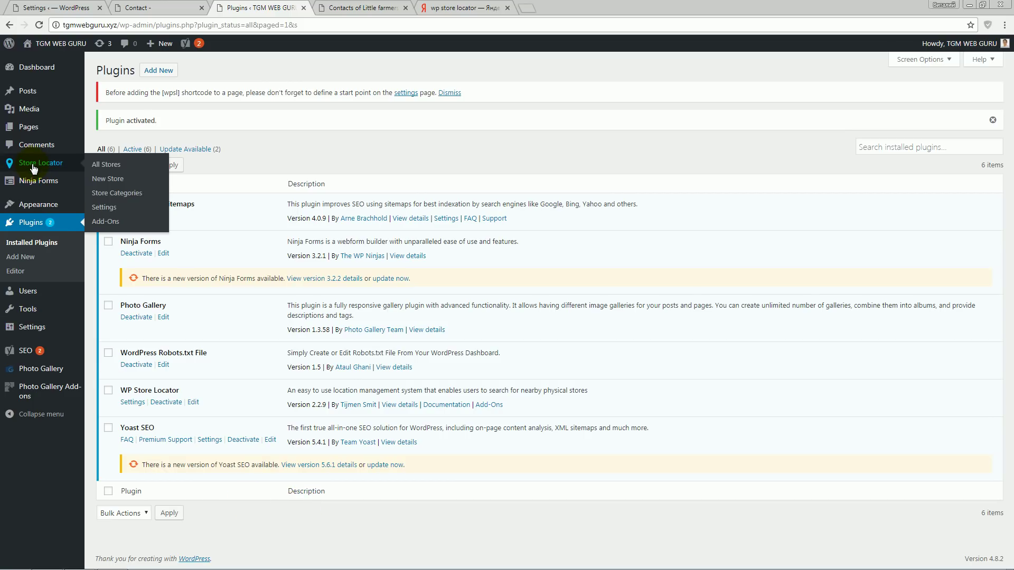
{"action": "left_click", "coordinate": [107, 208]}
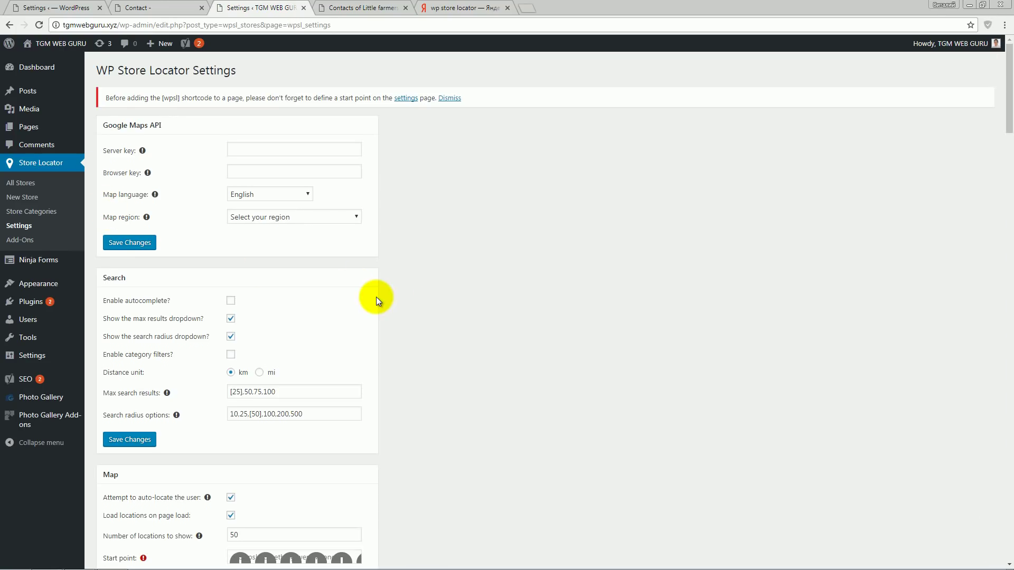
{"action": "scroll", "coordinate": [399, 316], "scroll_direction": "down", "scroll_amount": 10}
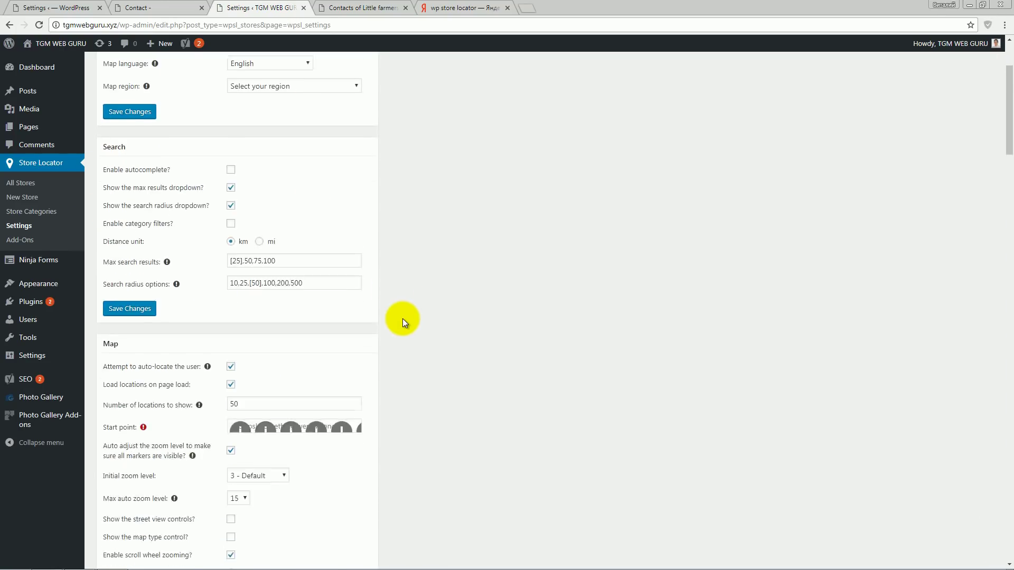
{"action": "scroll", "coordinate": [403, 318], "scroll_direction": "down", "scroll_amount": 10}
{"action": "scroll", "coordinate": [404, 318], "scroll_direction": "up", "scroll_amount": 10}
{"action": "scroll", "coordinate": [403, 318], "scroll_direction": "up", "scroll_amount": 15}
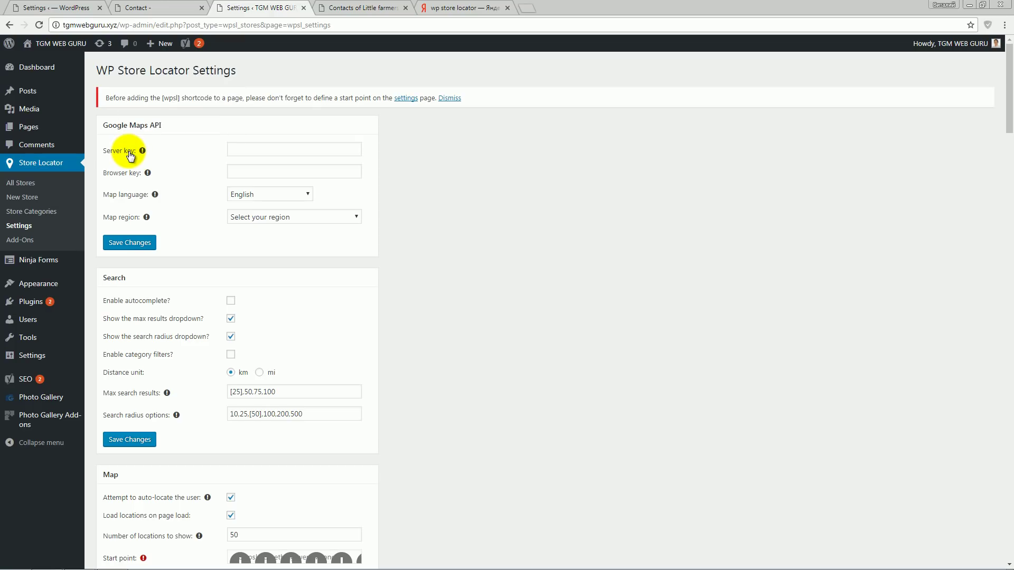
- Show the help note beside the Server key field
{"action": "left_click", "coordinate": [233, 172]}
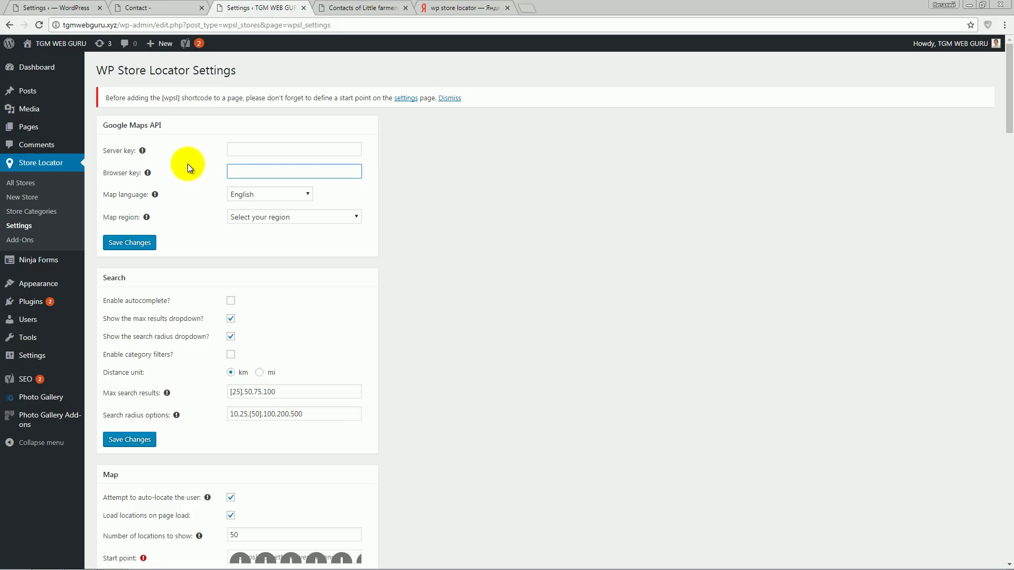
{"action": "left_click", "coordinate": [233, 149]}
{"action": "mouse_move", "coordinate": [142, 154]}
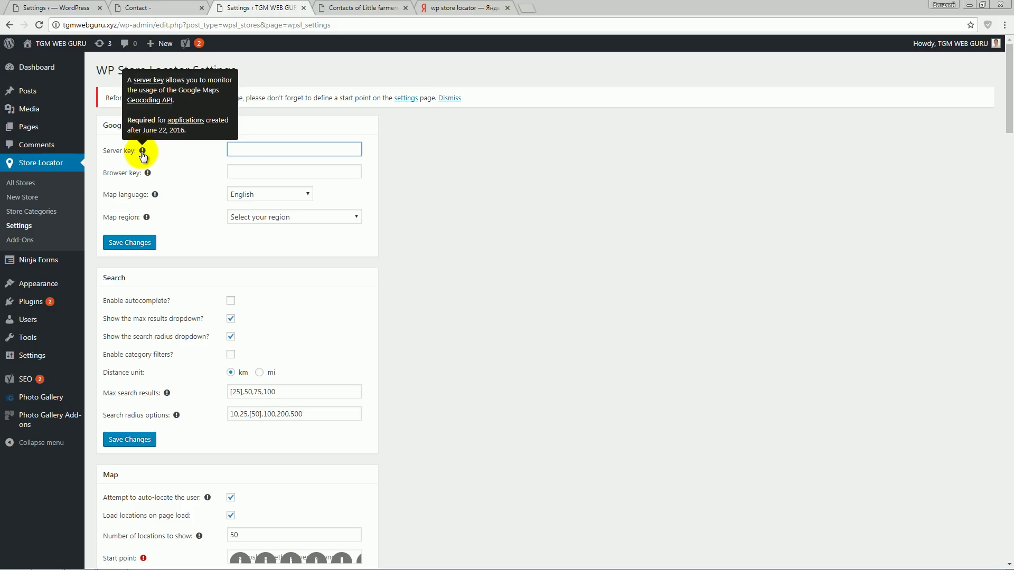
- Read the server-key guide's Server API Key section and launch Create Server Key
{"action": "left_click", "coordinate": [149, 82]}
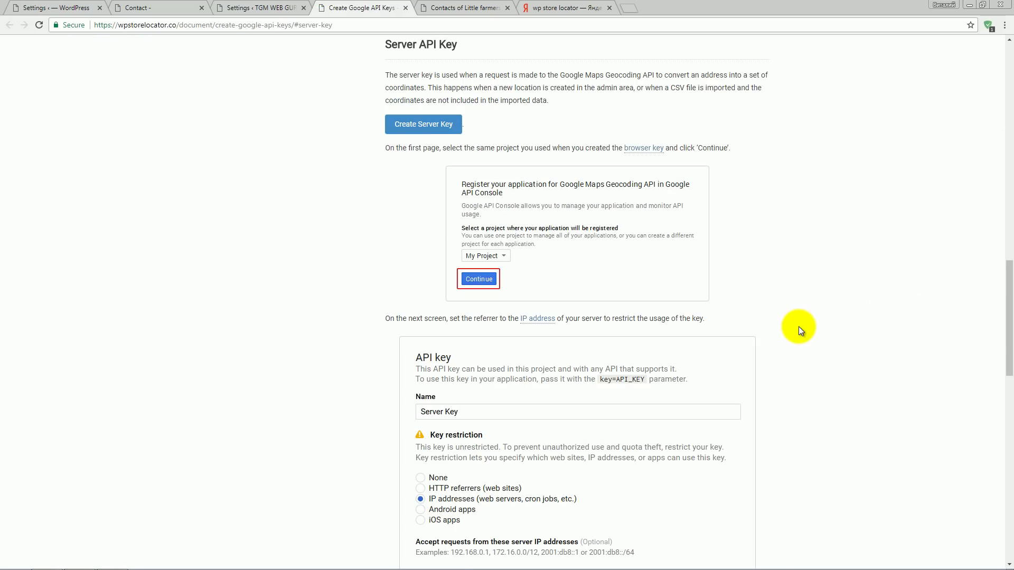
{"action": "left_click_drag", "start_coordinate": [116, 25], "coordinate": [178, 24]}
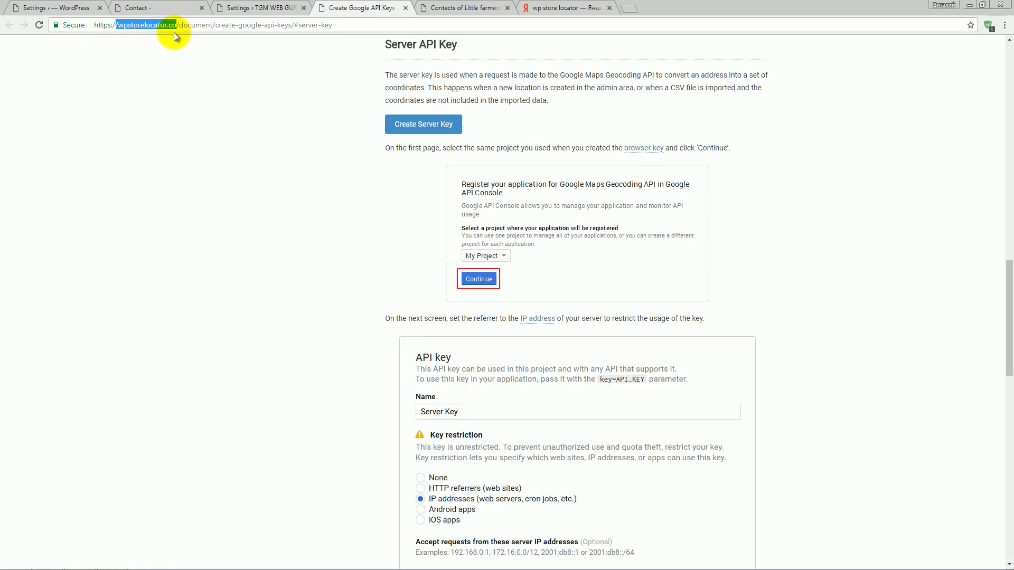
{"action": "left_click", "coordinate": [440, 242]}
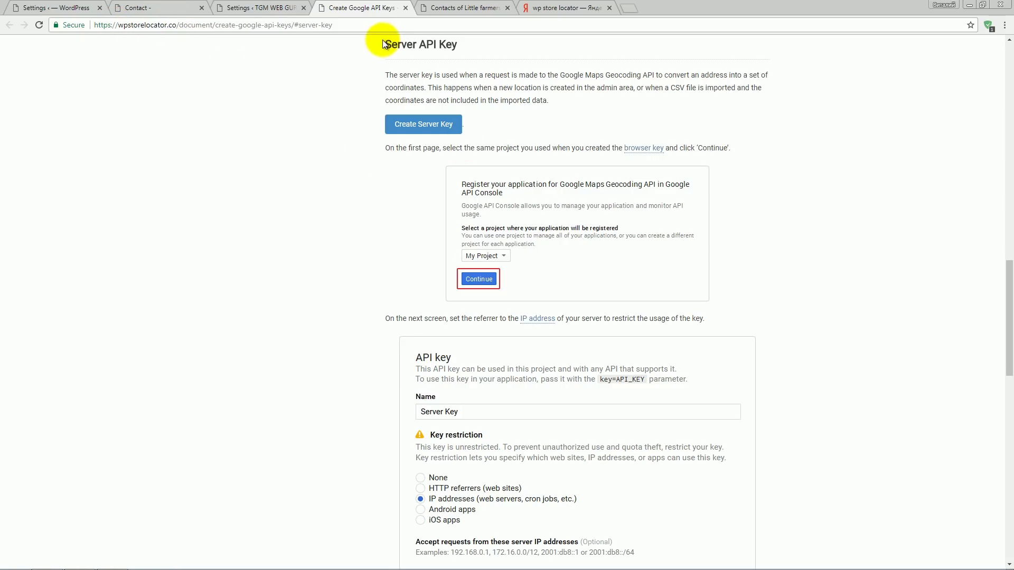
{"action": "scroll", "coordinate": [447, 144], "scroll_direction": "up", "scroll_amount": 2}
{"action": "left_click_drag", "start_coordinate": [447, 144], "coordinate": [385, 141]}
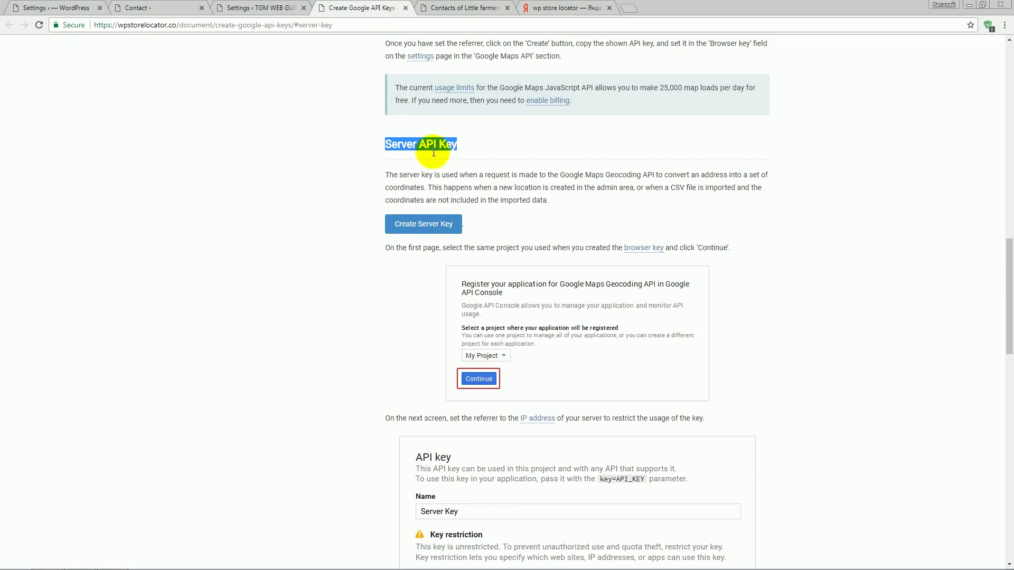
{"action": "scroll", "coordinate": [518, 200], "scroll_direction": "down", "scroll_amount": 1}
{"action": "left_click", "coordinate": [526, 167]}
{"action": "scroll", "coordinate": [526, 167], "scroll_direction": "down", "scroll_amount": 1}
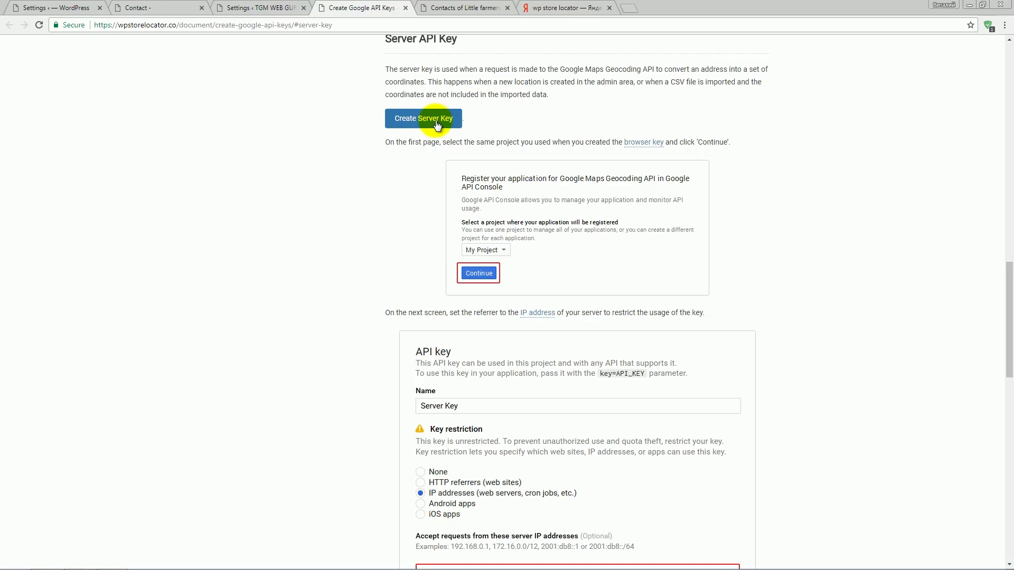
{"action": "left_click", "coordinate": [435, 120]}
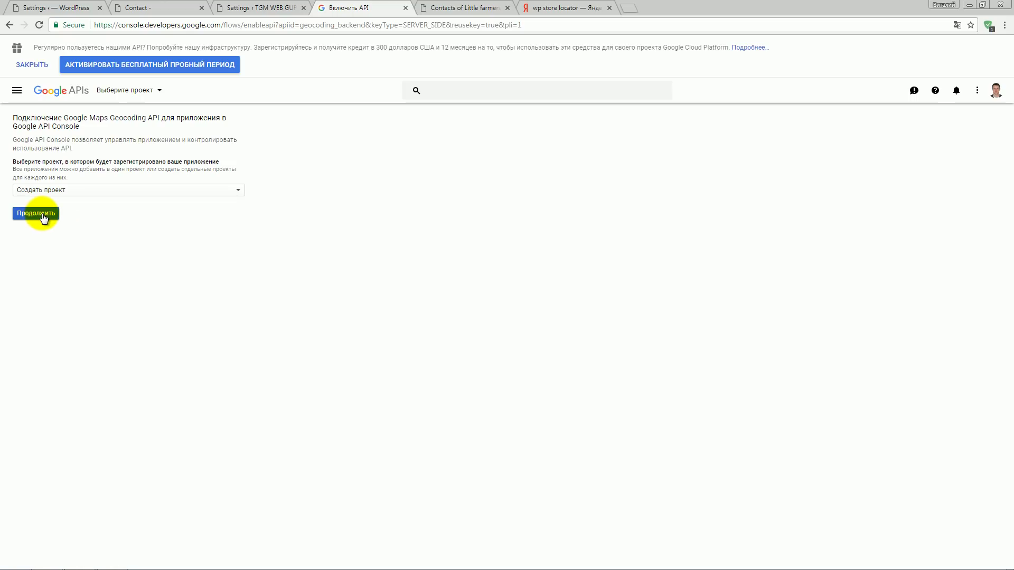
- Create an unrestricted API key named 'Ключ API 1' in a new project
{"action": "left_click", "coordinate": [36, 213]}
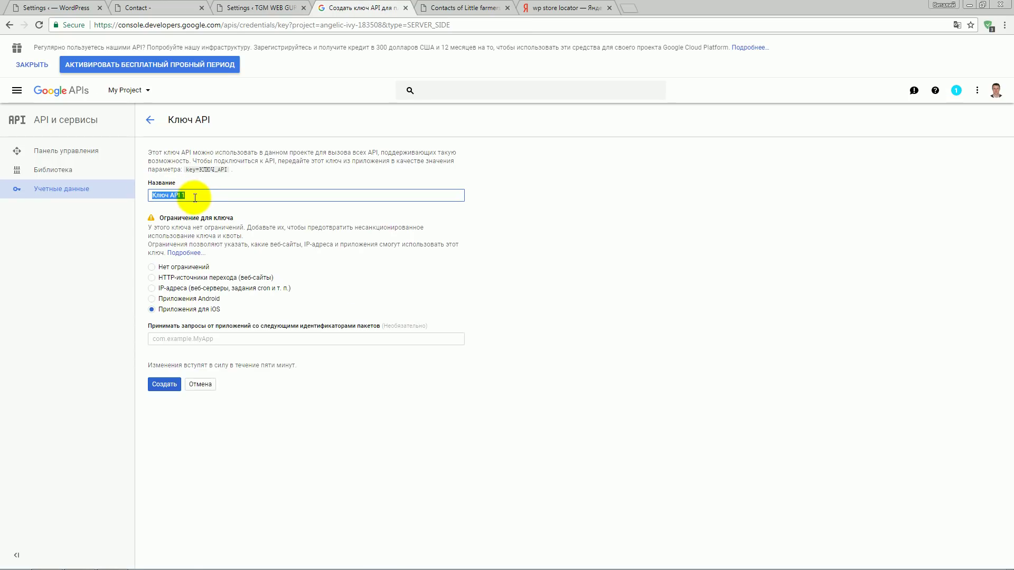
{"action": "left_click", "coordinate": [195, 196]}
{"action": "left_click", "coordinate": [199, 266]}
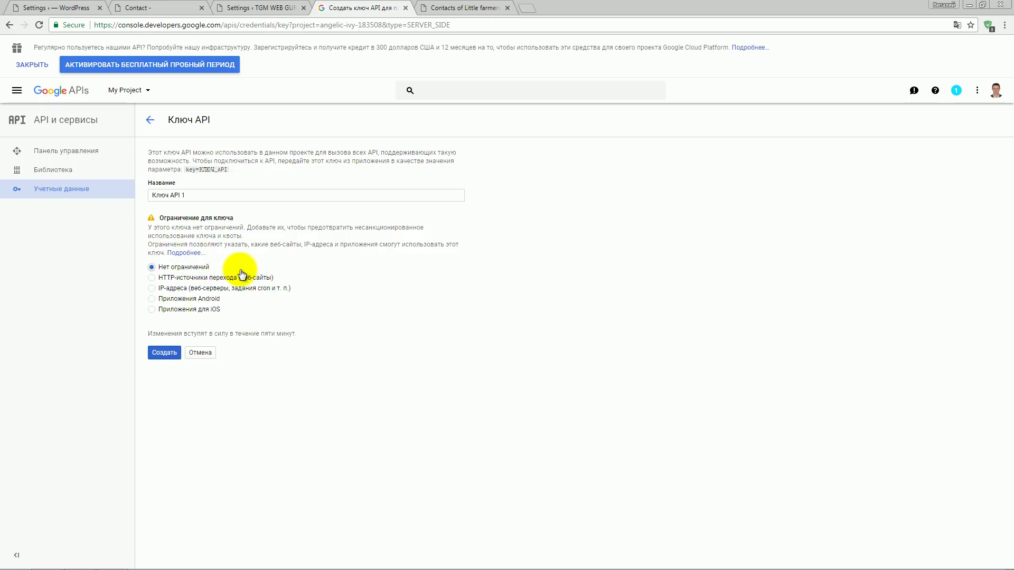
{"action": "left_click", "coordinate": [165, 353]}
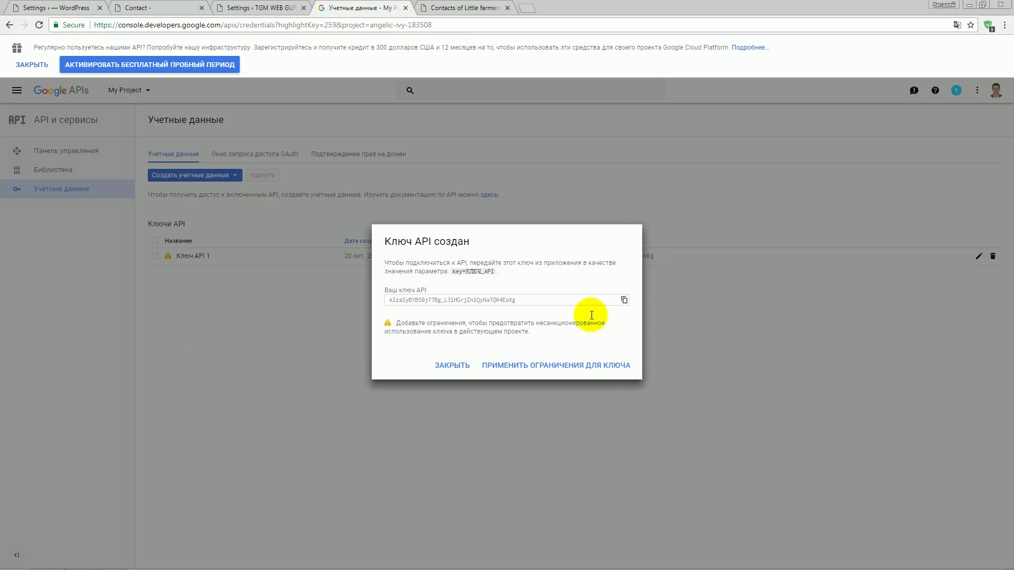
- Copy the new API key and return to the WordPress Store Locator settings
{"action": "left_click", "coordinate": [531, 301]}
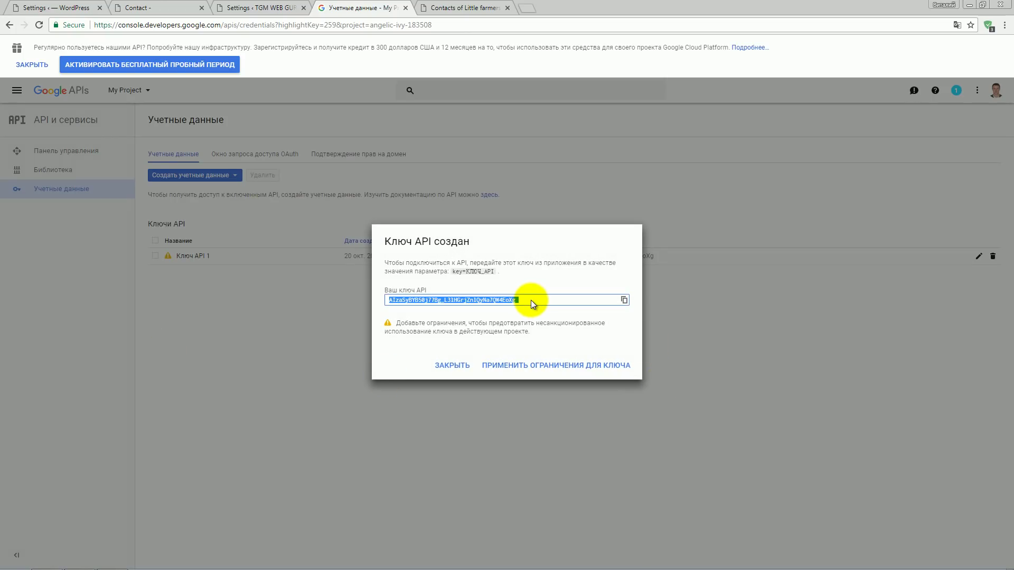
{"action": "right_click", "coordinate": [493, 300]}
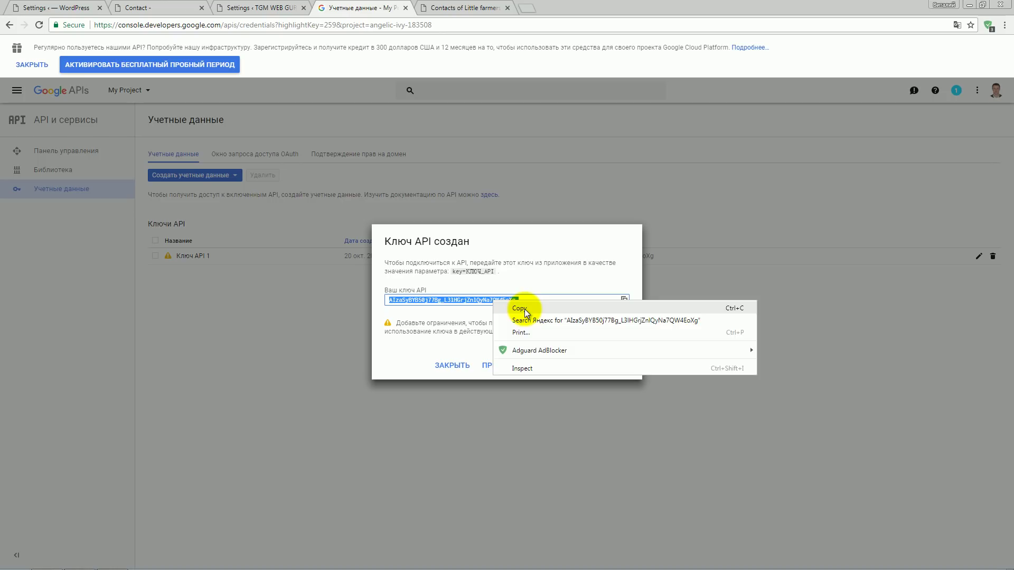
{"action": "left_click", "coordinate": [520, 312]}
{"action": "left_click", "coordinate": [265, 7]}
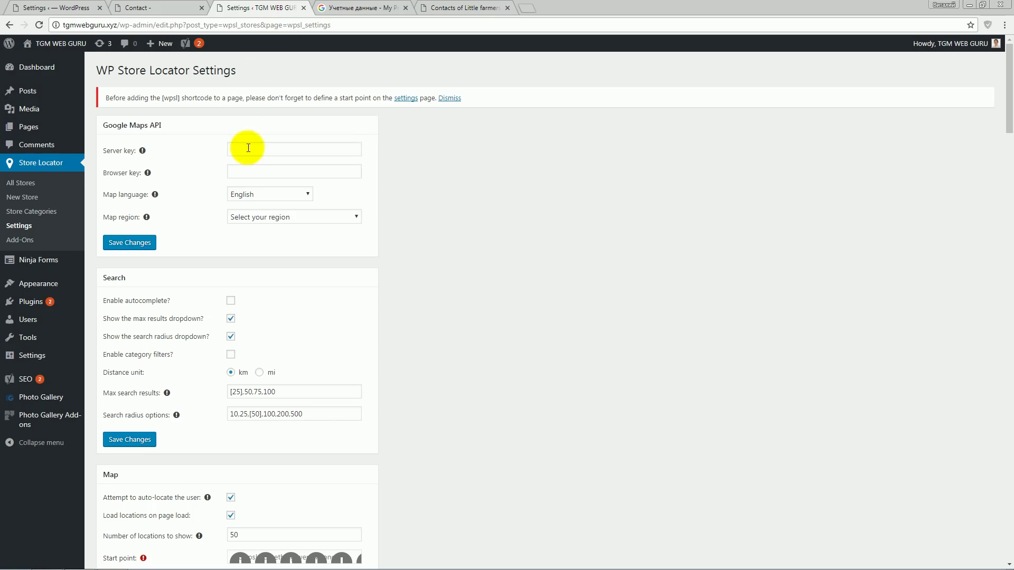
- Paste the copied API key into the Server key setting
{"action": "left_click", "coordinate": [246, 148]}
{"action": "right_click", "coordinate": [246, 148]}
{"action": "left_click", "coordinate": [287, 209]}
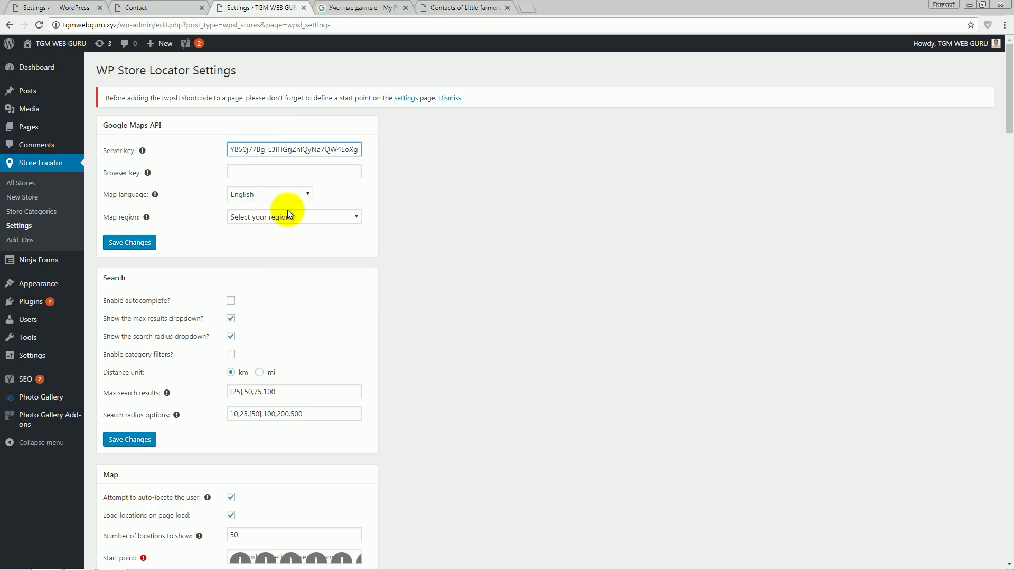
- Open the browser-key guide from the Browser key field's help note
{"action": "left_click", "coordinate": [245, 170]}
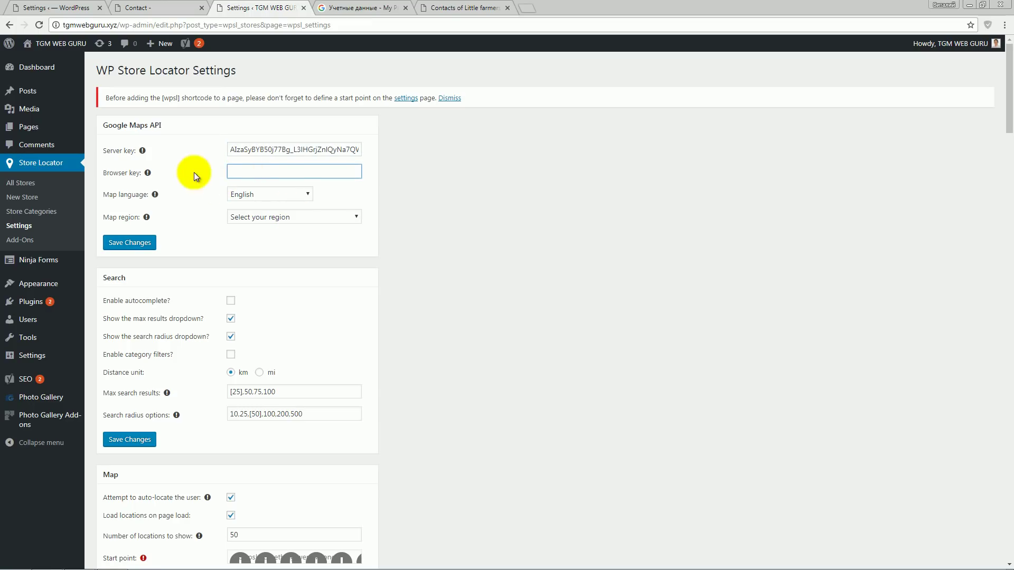
{"action": "mouse_move", "coordinate": [148, 173]}
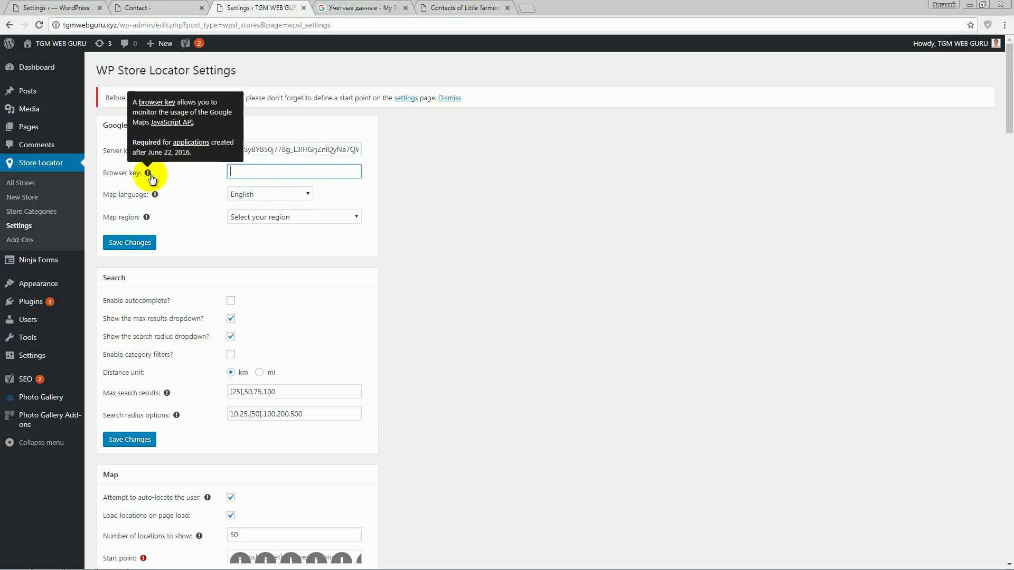
{"action": "left_click", "coordinate": [148, 103]}
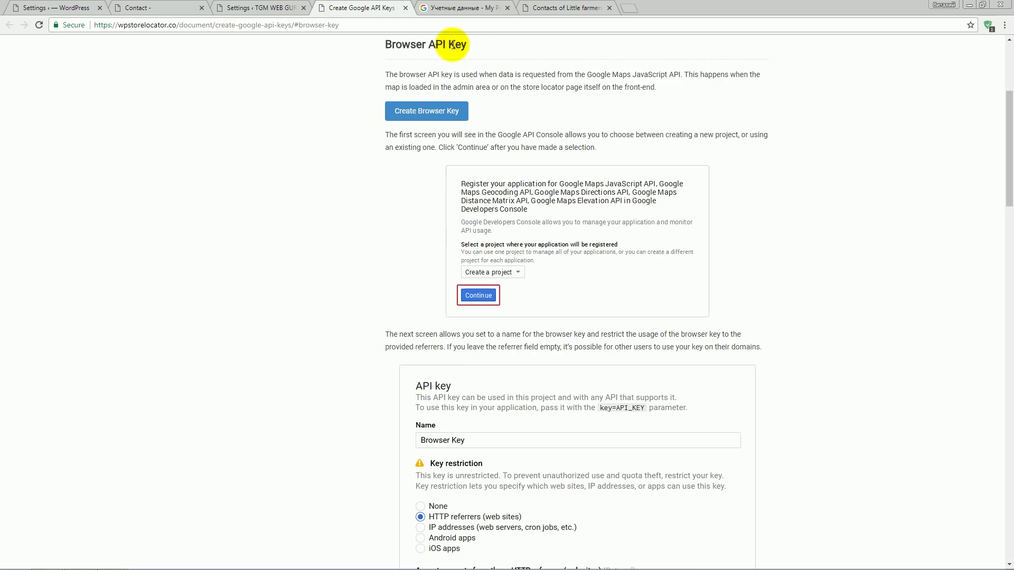
- Create a second unrestricted API key in a new project via Create Browser Key
{"action": "left_click", "coordinate": [448, 113]}
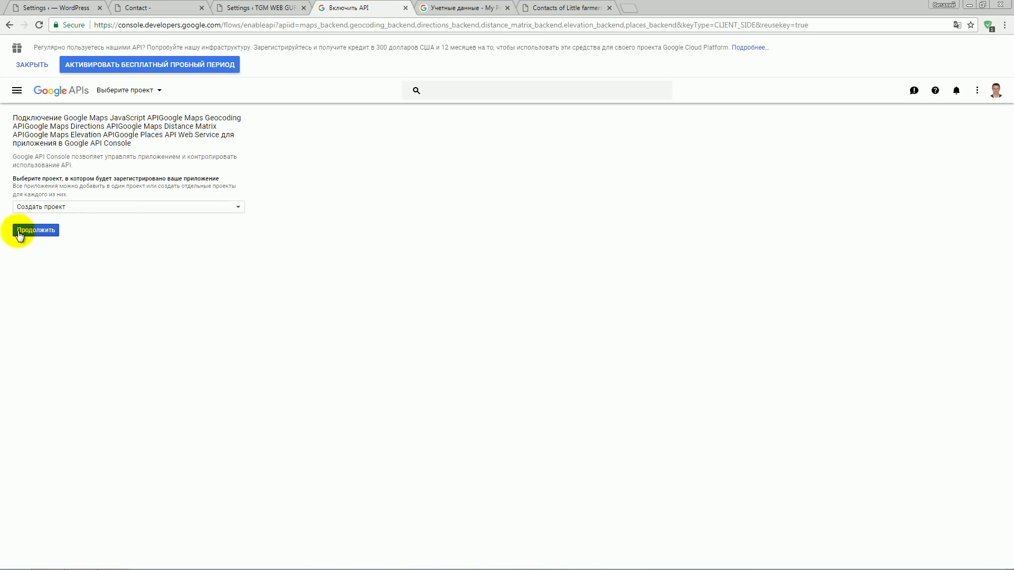
{"action": "left_click", "coordinate": [34, 231]}
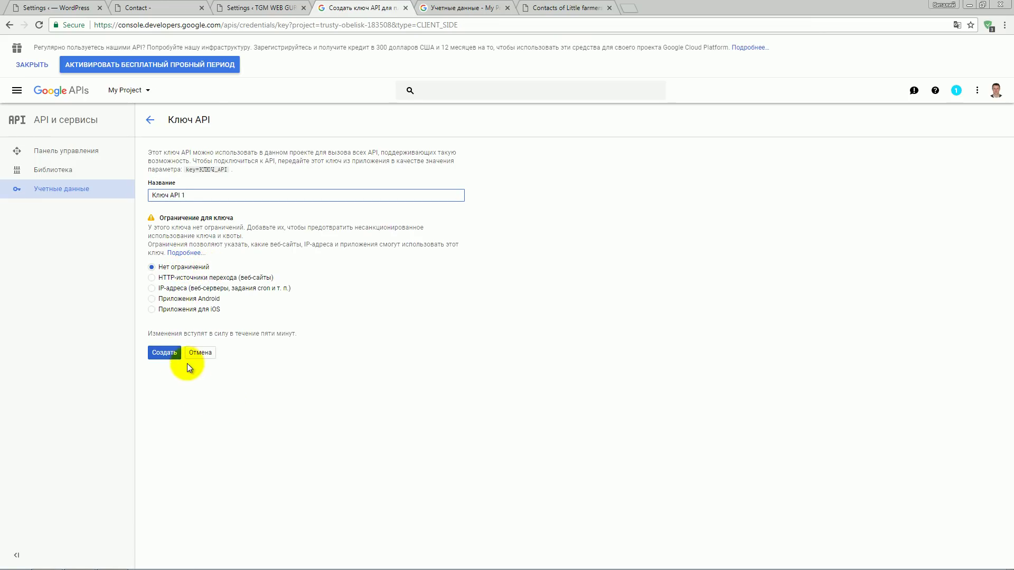
{"action": "left_click", "coordinate": [163, 353]}
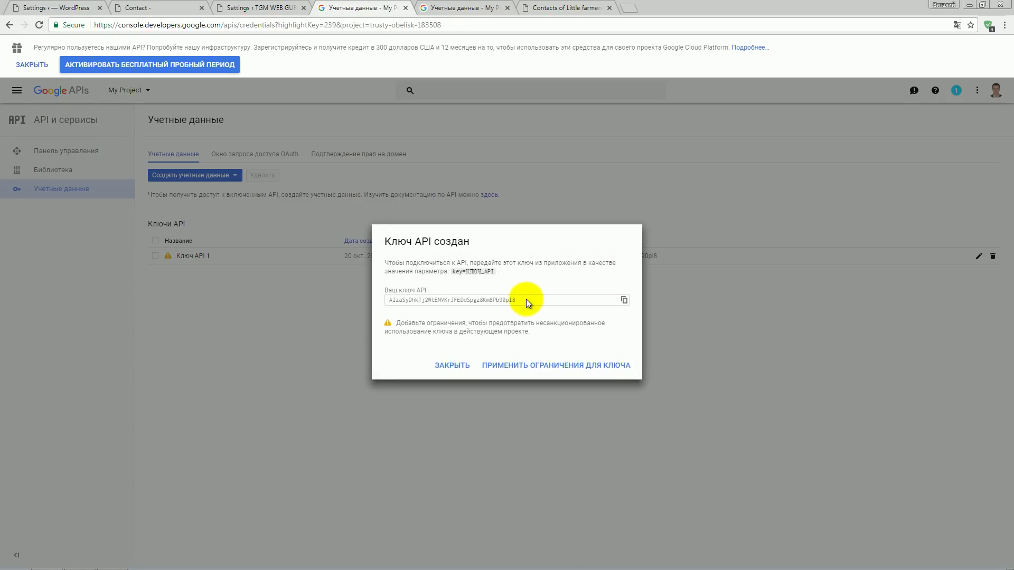
- Copy the second key and bring it to the WordPress Browser key field
{"action": "left_click", "coordinate": [495, 301]}
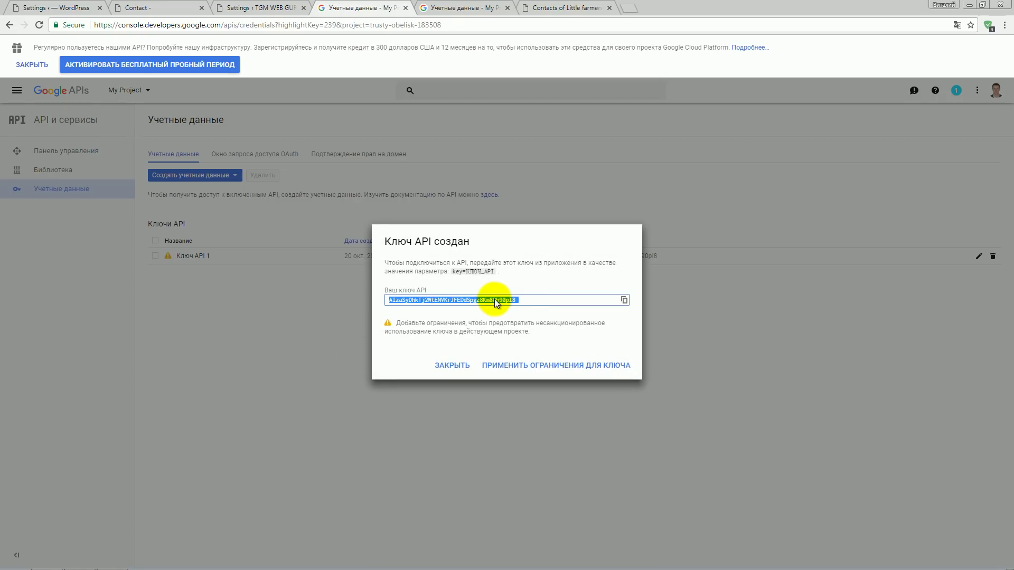
{"action": "right_click", "coordinate": [494, 300]}
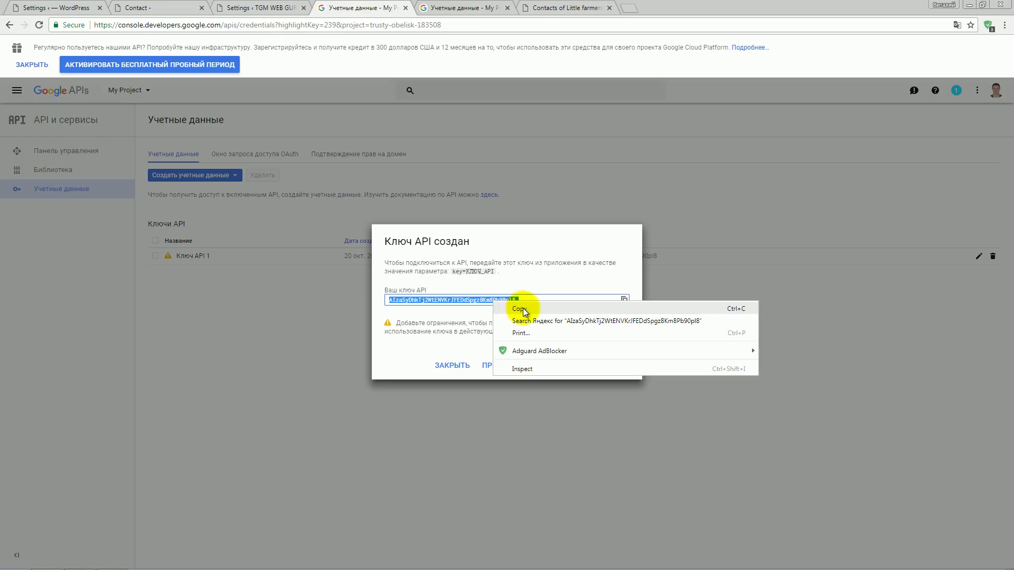
{"action": "left_click", "coordinate": [524, 312]}
{"action": "left_click", "coordinate": [261, 7]}
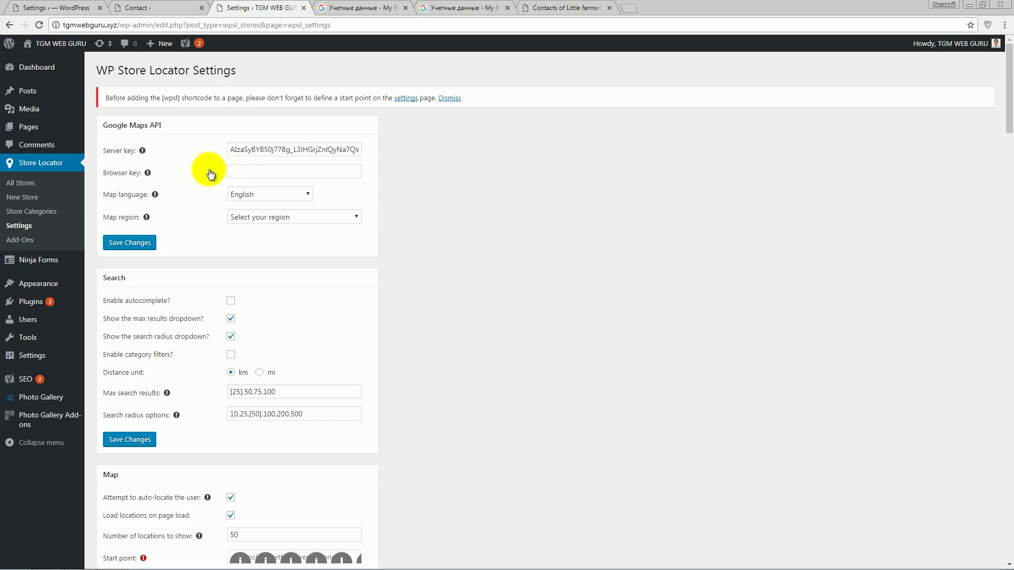
{"action": "right_click", "coordinate": [239, 174]}
- Paste the browser key, set the map region to United States, and save
{"action": "left_click", "coordinate": [289, 233]}
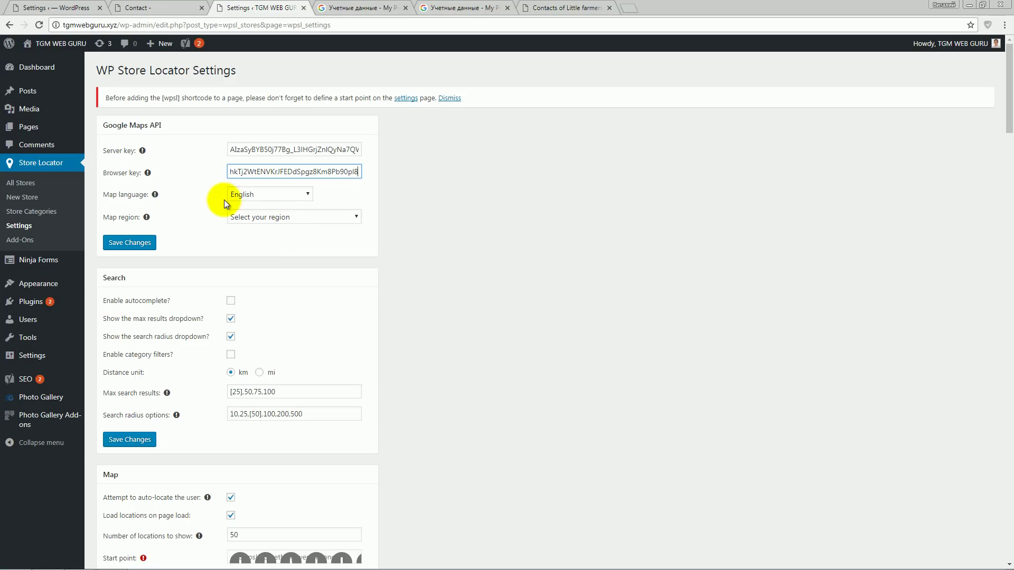
{"action": "left_click", "coordinate": [321, 218]}
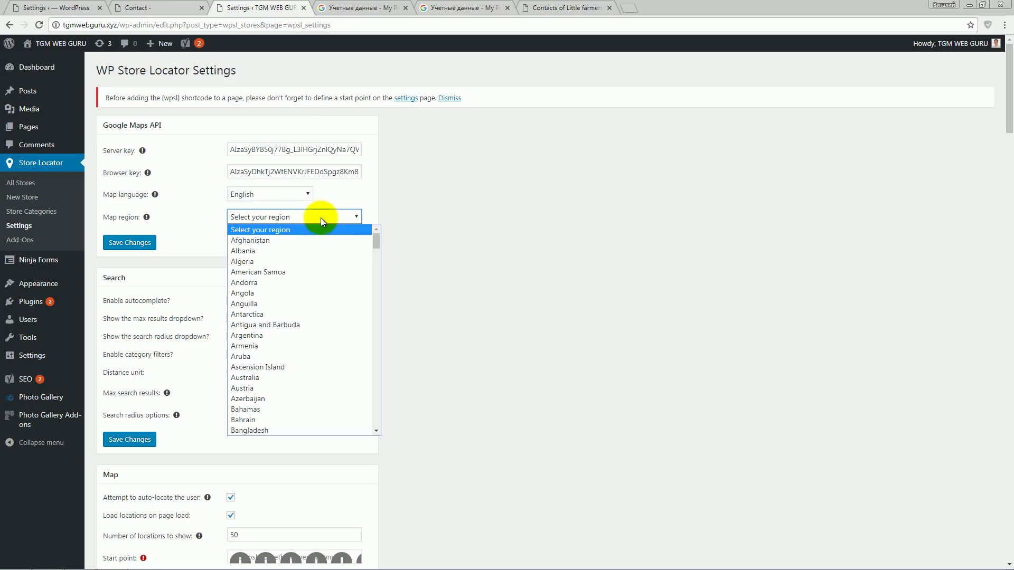
{"action": "scroll", "coordinate": [344, 262], "scroll_direction": "down", "scroll_amount": 20}
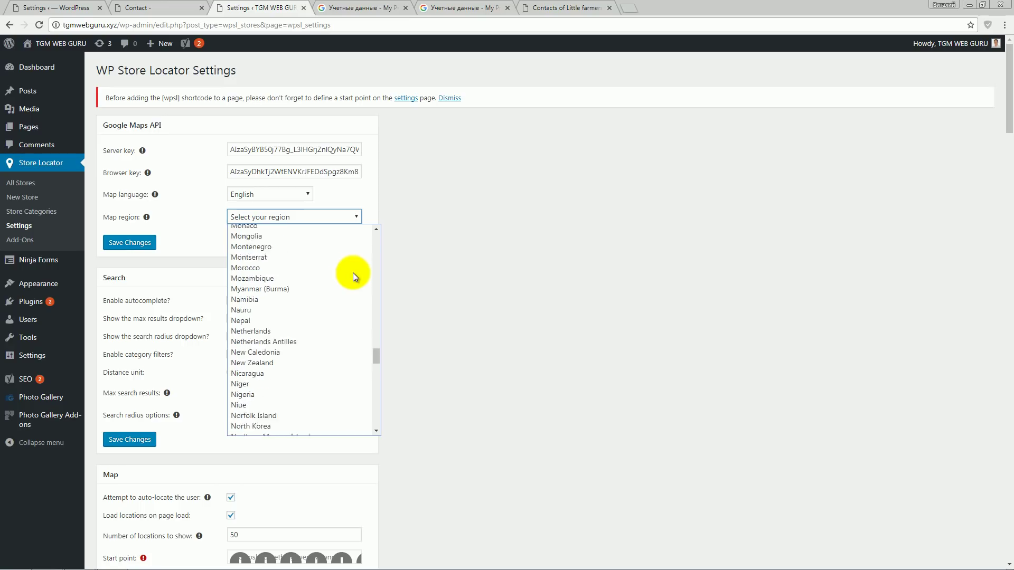
{"action": "scroll", "coordinate": [344, 291], "scroll_direction": "down", "scroll_amount": 13}
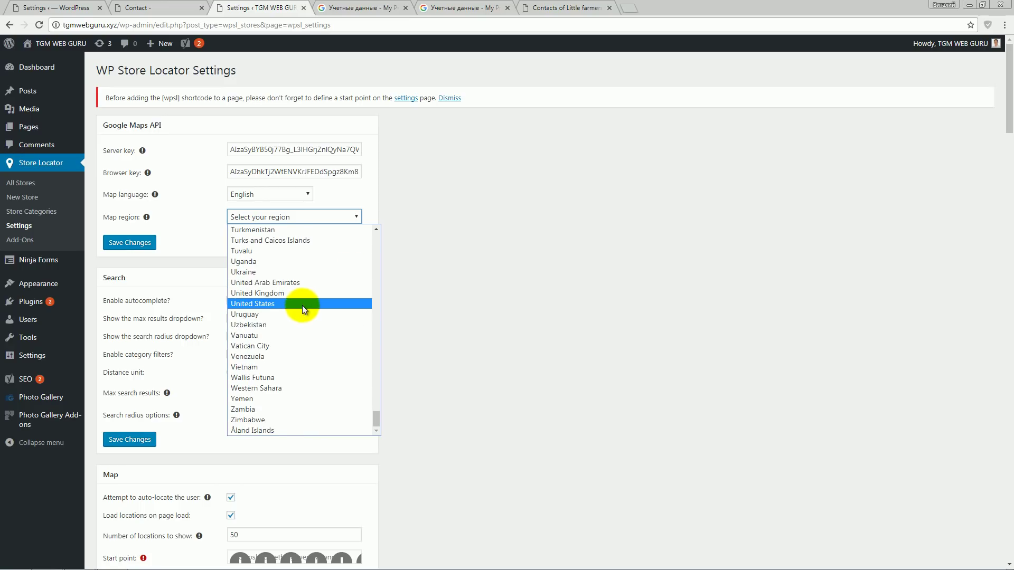
{"action": "left_click", "coordinate": [303, 305]}
{"action": "left_click", "coordinate": [129, 271]}
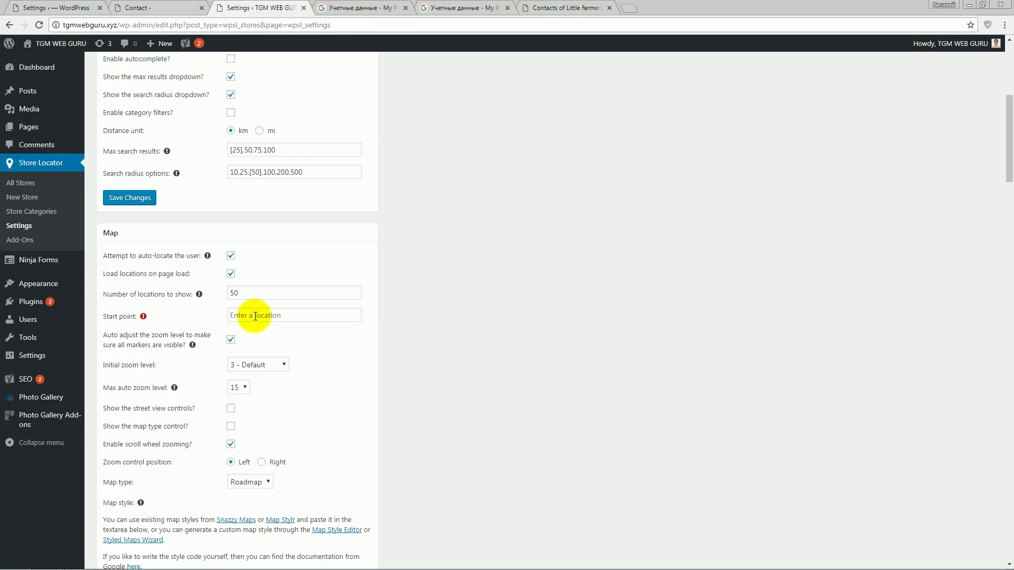
- Set the start point to Florida, United States and save the settings
{"action": "left_click", "coordinate": [255, 316]}
{"action": "type", "text": "Flo"}
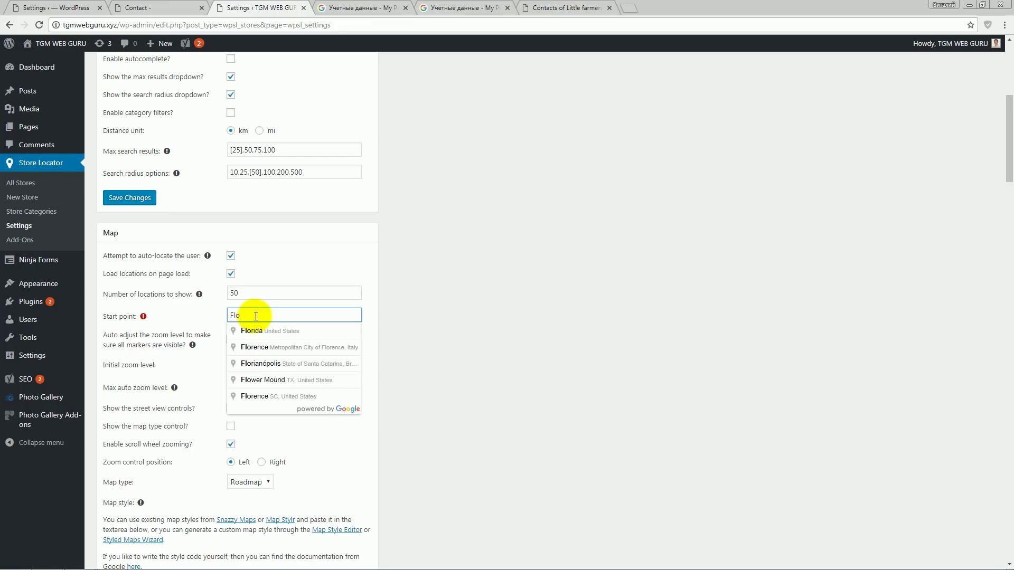
{"action": "left_click", "coordinate": [271, 329]}
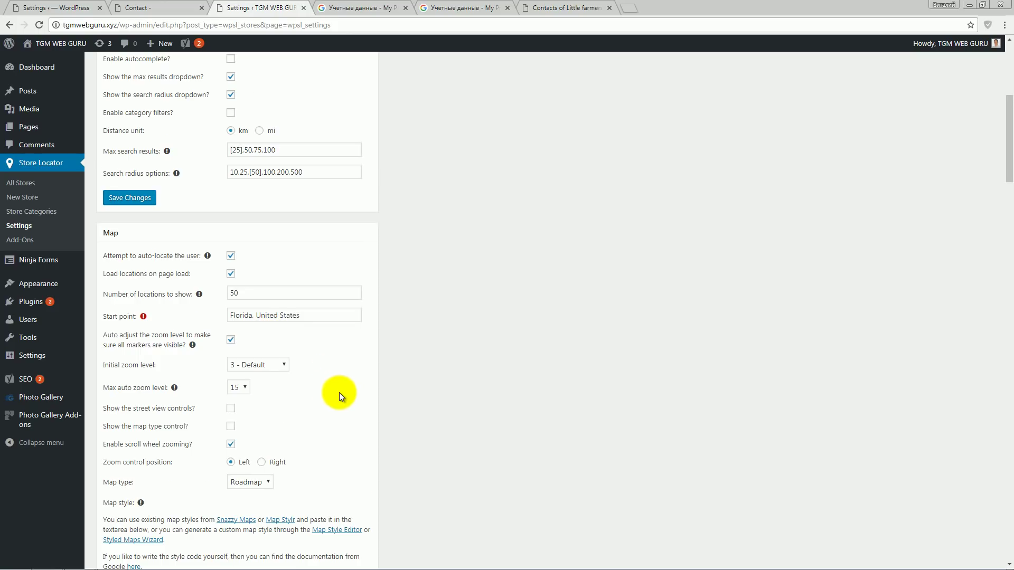
{"action": "scroll", "coordinate": [338, 391], "scroll_direction": "down", "scroll_amount": 8}
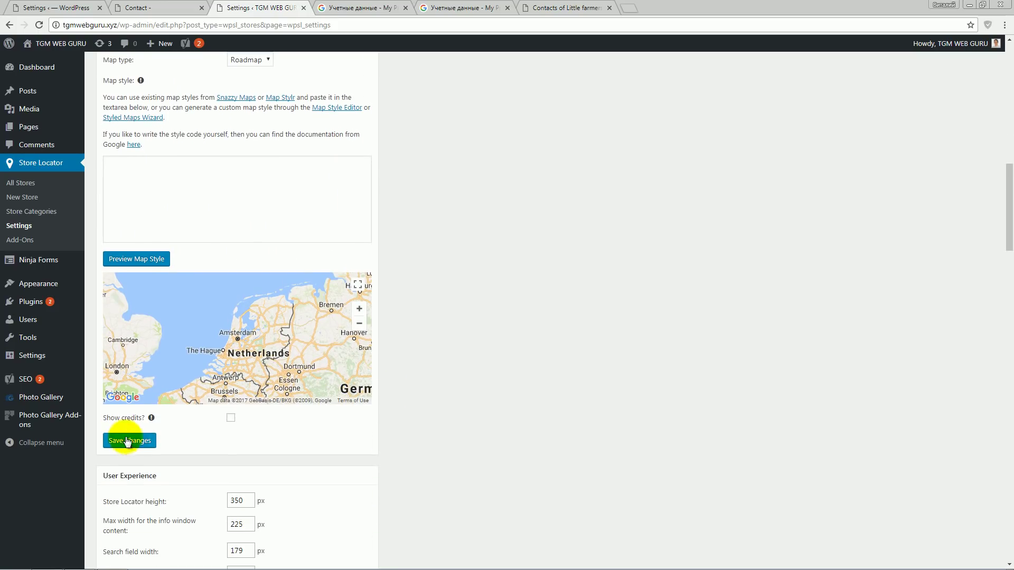
{"action": "left_click", "coordinate": [133, 445]}
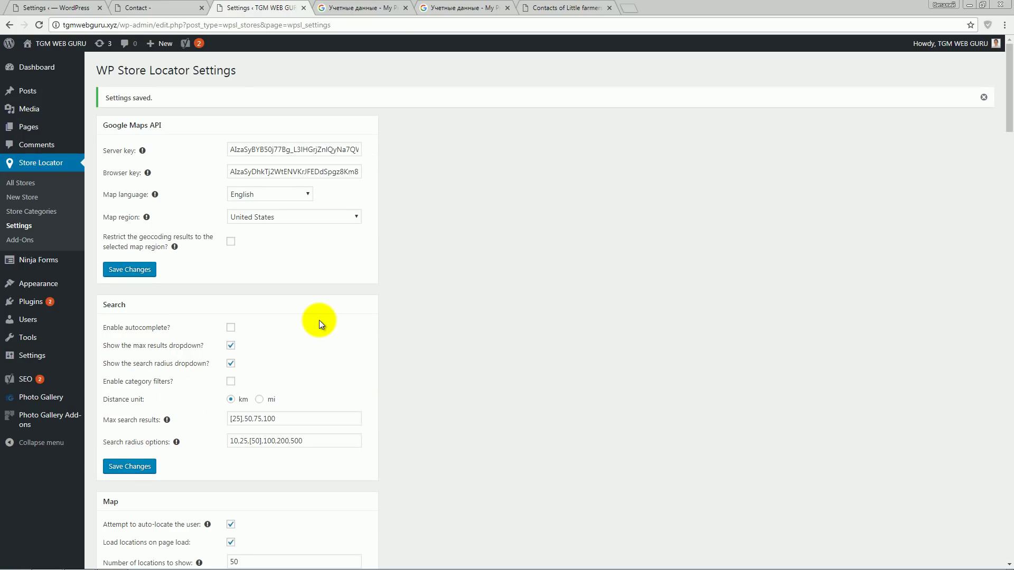
{"action": "scroll", "coordinate": [319, 321], "scroll_direction": "down", "scroll_amount": 4}
{"action": "scroll", "coordinate": [319, 320], "scroll_direction": "up", "scroll_amount": 4}
- Publish a new page 'Wp Store locator' with the [wpsl] shortcode as its body
{"action": "left_click", "coordinate": [27, 127]}
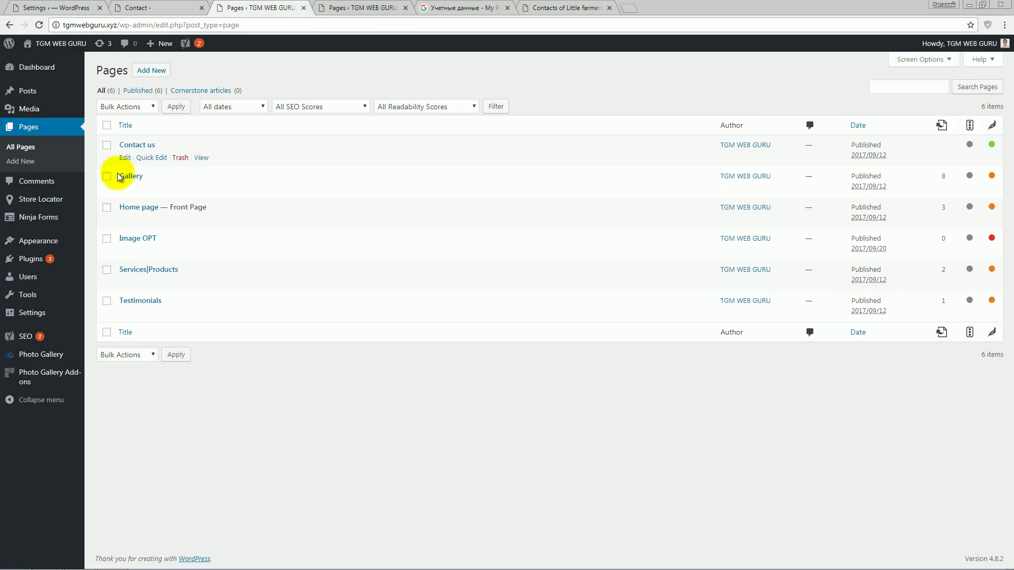
{"action": "left_click", "coordinate": [156, 70]}
{"action": "type", "text": "Wp "}
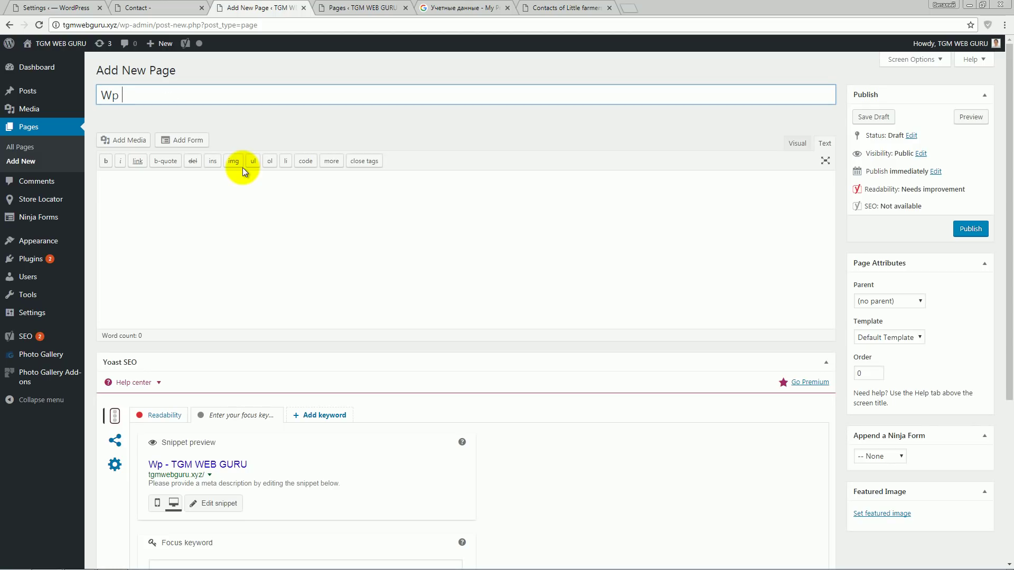
{"action": "type", "text": "Store locator"}
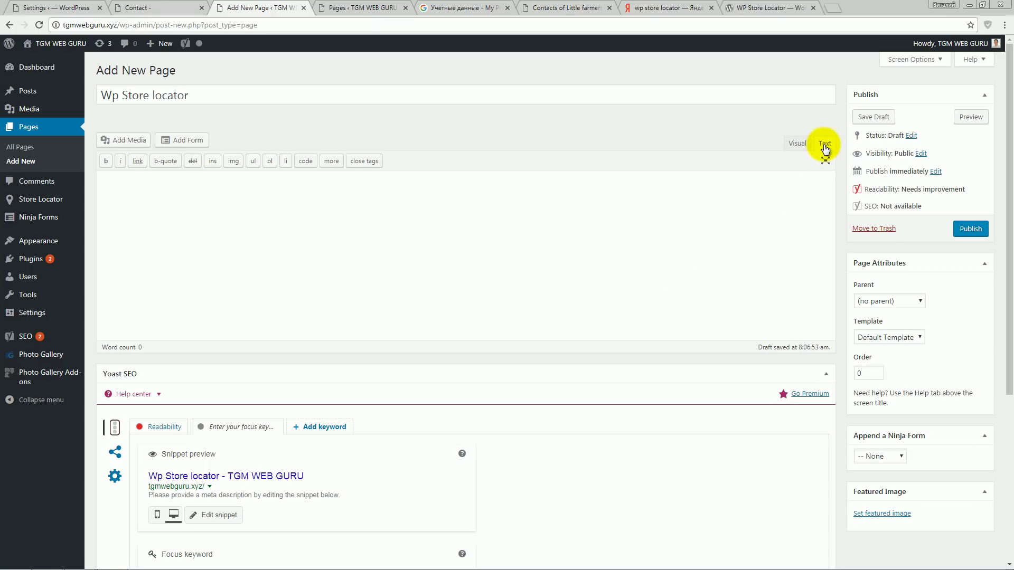
{"action": "right_click", "coordinate": [242, 205]}
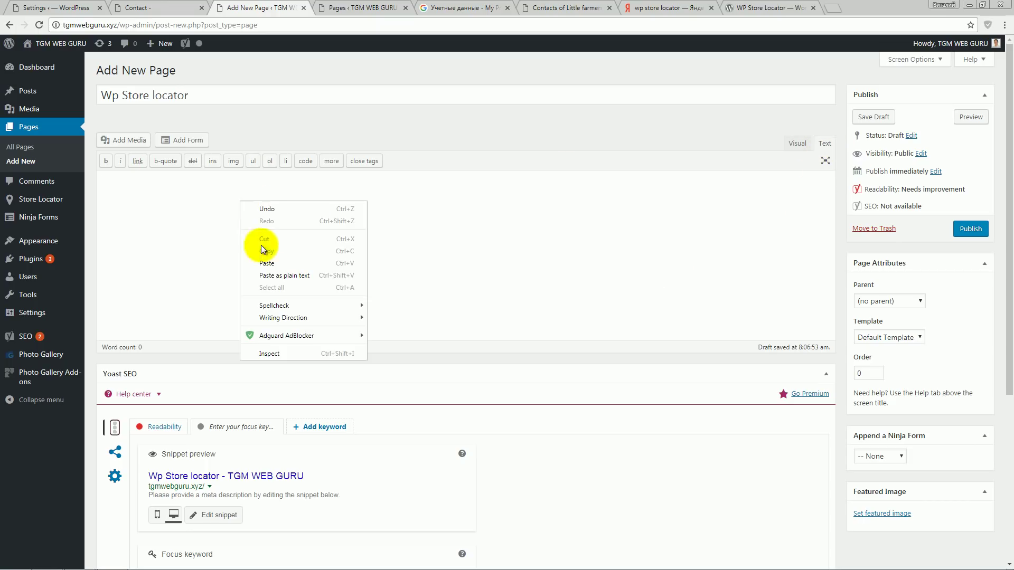
{"action": "left_click", "coordinate": [286, 263]}
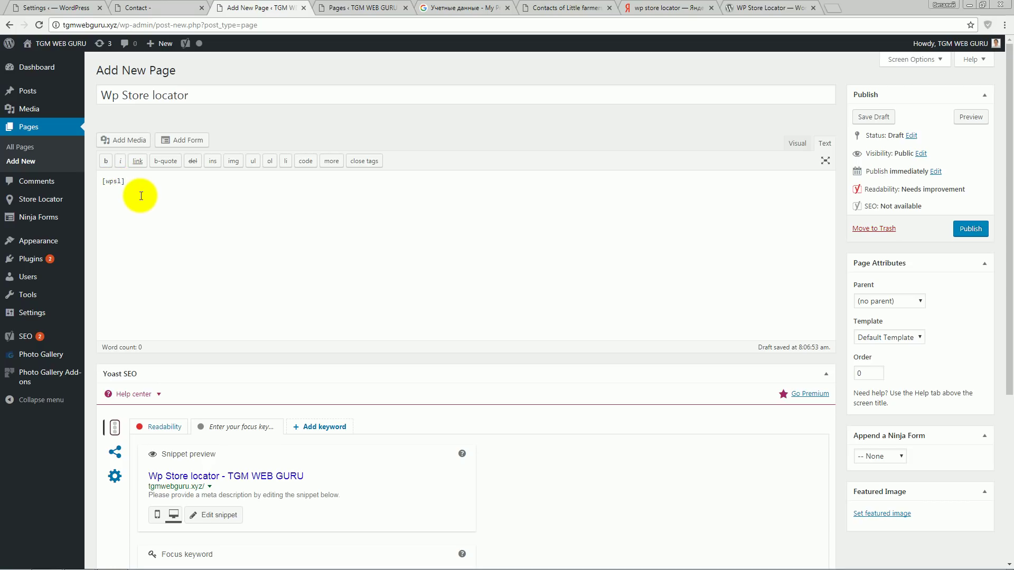
{"action": "left_click", "coordinate": [969, 232]}
{"action": "middle_click", "coordinate": [234, 148]}
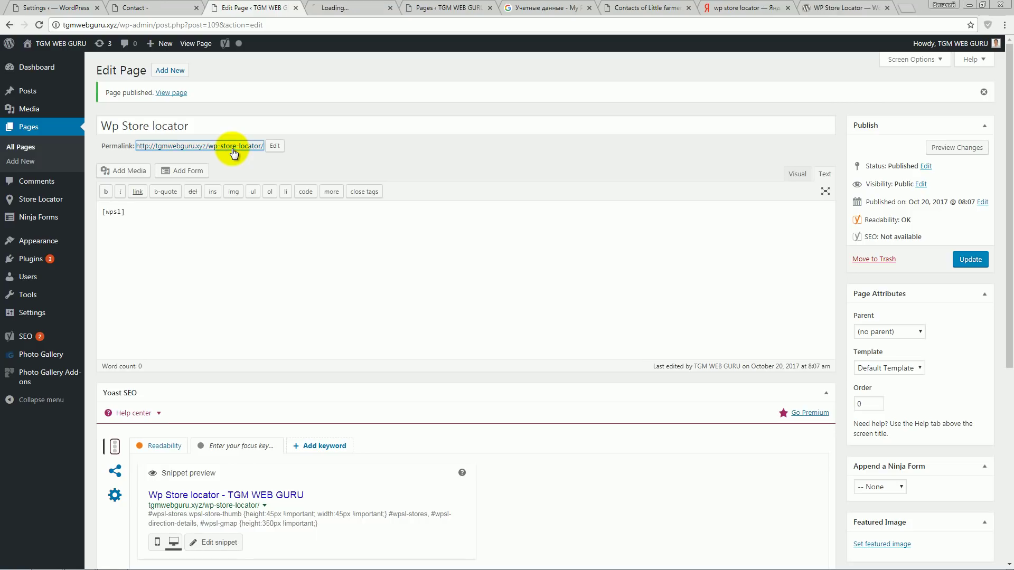
- On the live page, zoom the store map out five levels and centre Florida
{"action": "left_click", "coordinate": [339, 7]}
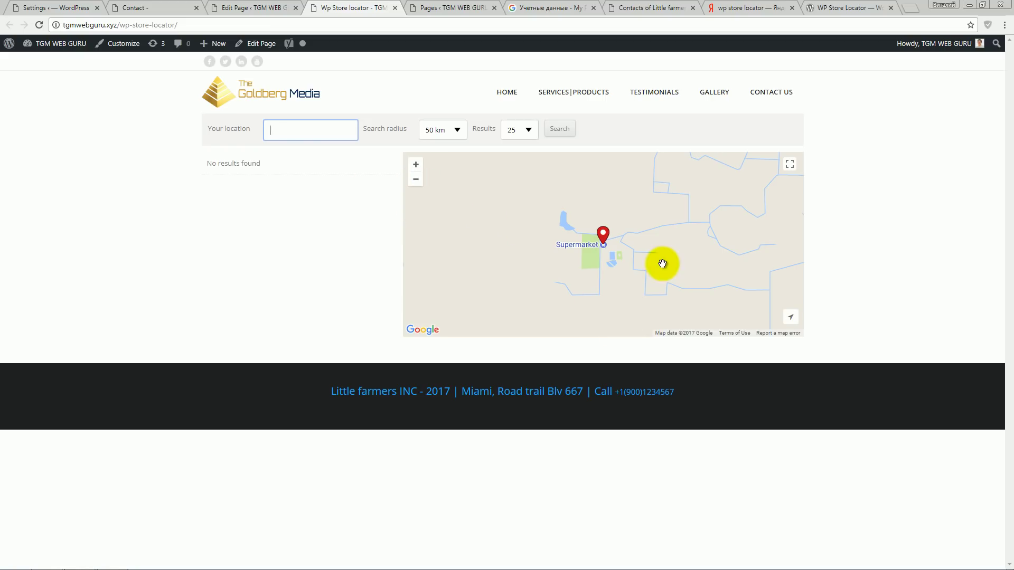
{"action": "left_click", "coordinate": [415, 180]}
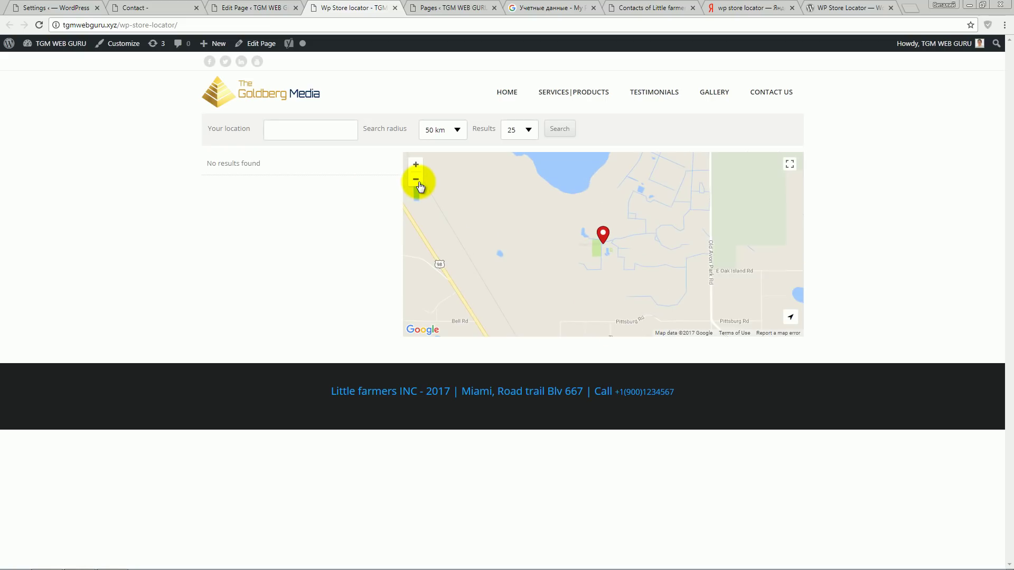
{"action": "left_click", "coordinate": [415, 180]}
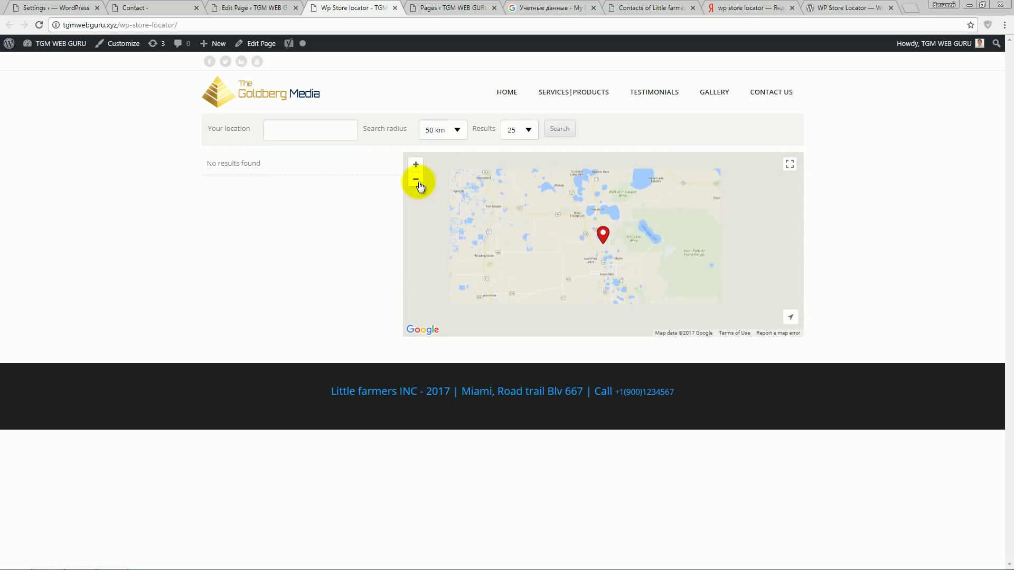
{"action": "left_click", "coordinate": [415, 180]}
{"action": "left_click", "coordinate": [416, 180]}
{"action": "left_click", "coordinate": [418, 184]}
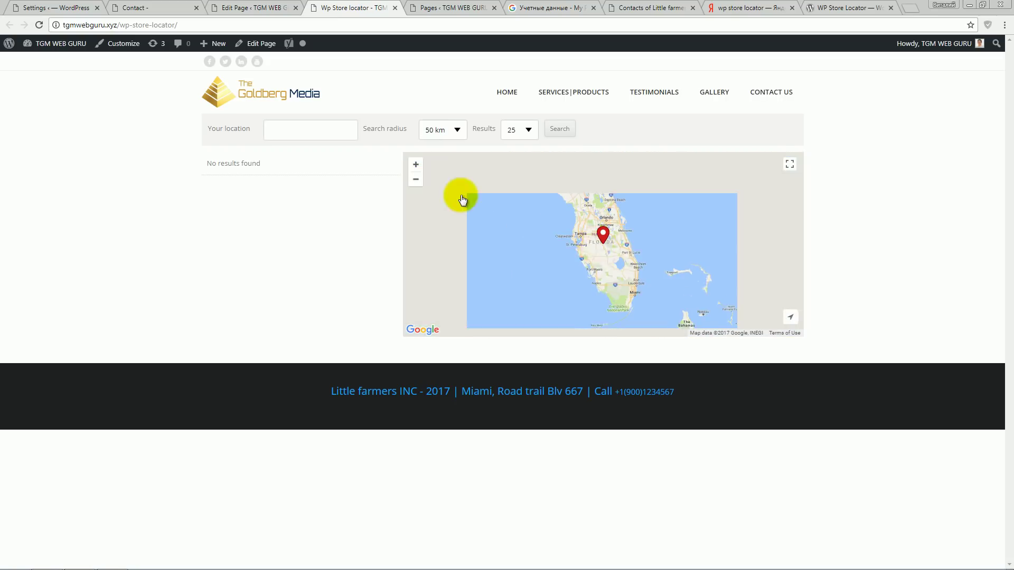
{"action": "left_click_drag", "start_coordinate": [607, 221], "coordinate": [596, 247]}
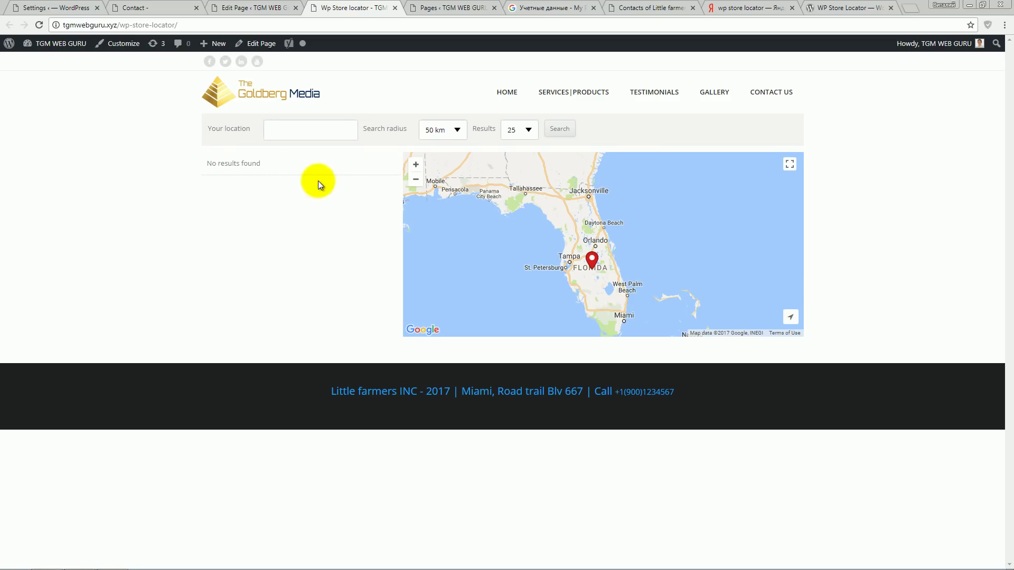
- Highlight the 'No results found' message, then return to the page editor
{"action": "left_click_drag", "start_coordinate": [207, 163], "coordinate": [261, 163]}
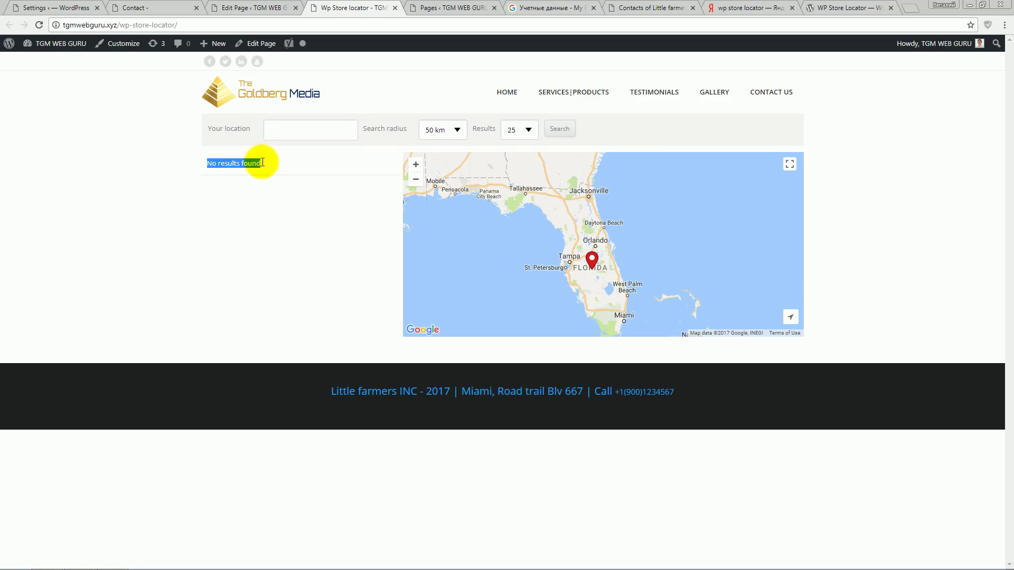
{"action": "left_click", "coordinate": [277, 195]}
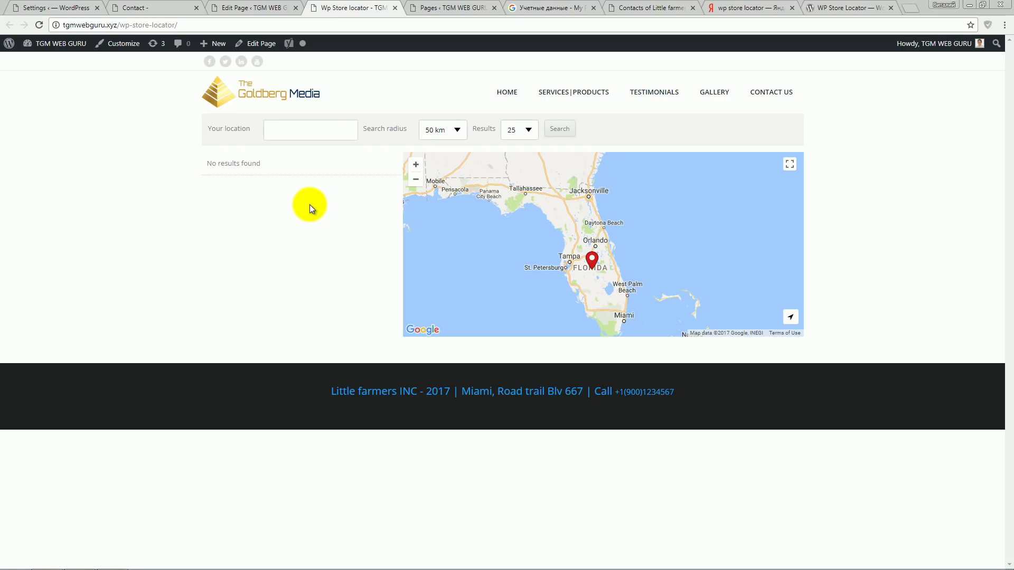
{"action": "key", "text": "ctrl+Page_Up"}
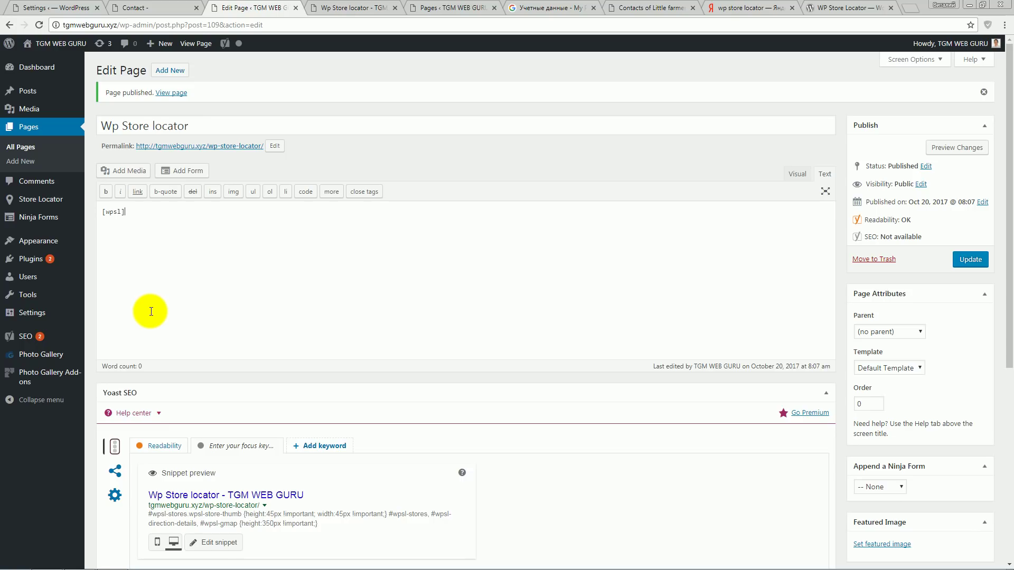
- Add the Wp Store locator page to the site's navigation menu and save it
{"action": "mouse_move", "coordinate": [35, 246]}
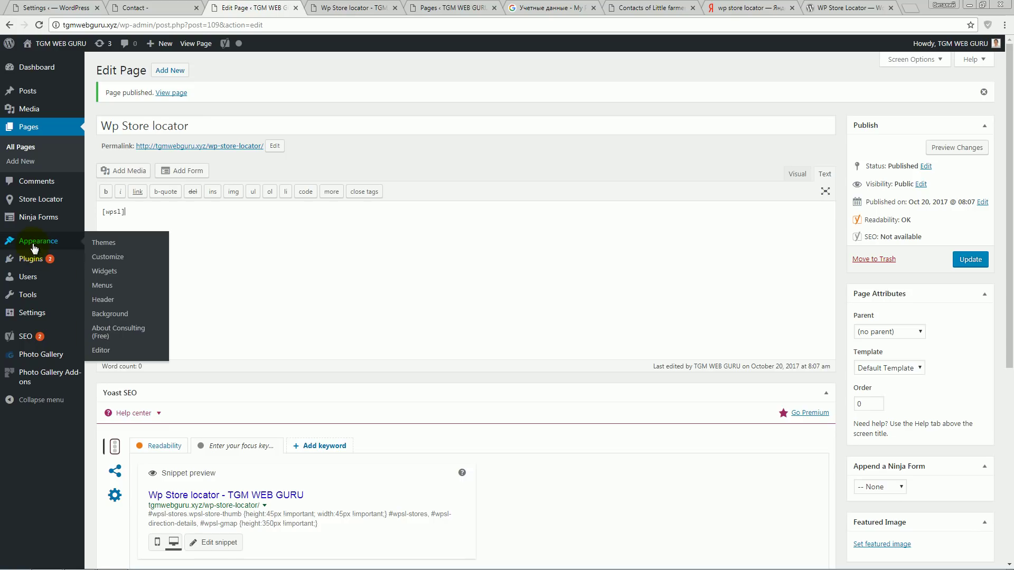
{"action": "left_click", "coordinate": [100, 285]}
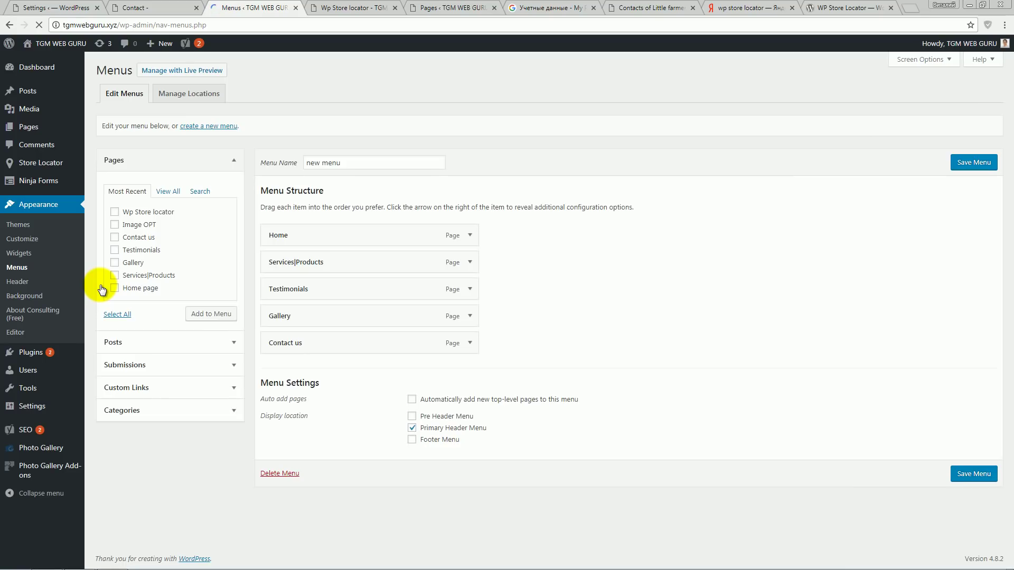
{"action": "left_click", "coordinate": [115, 212]}
{"action": "left_click", "coordinate": [211, 314]}
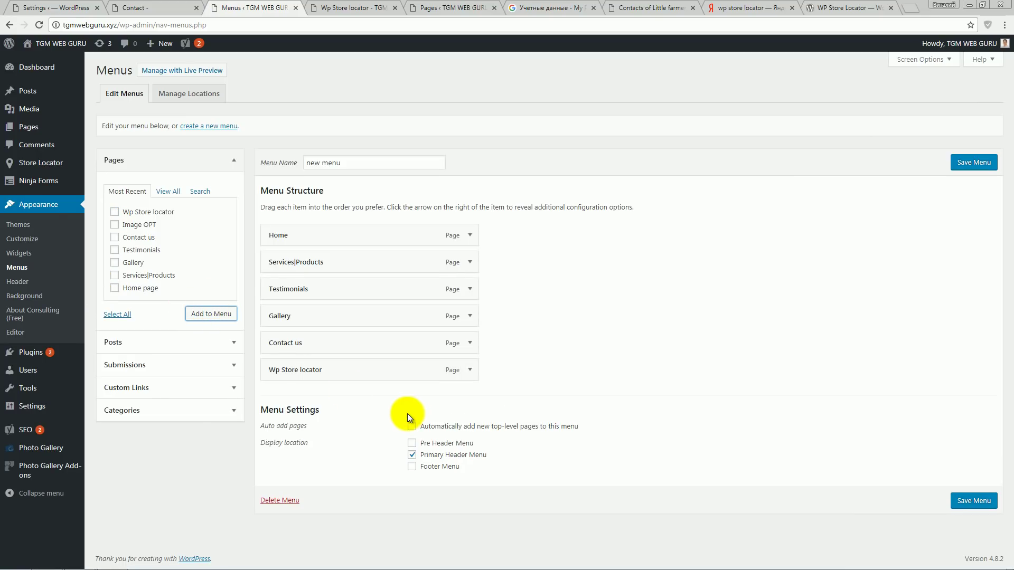
{"action": "left_click", "coordinate": [974, 500]}
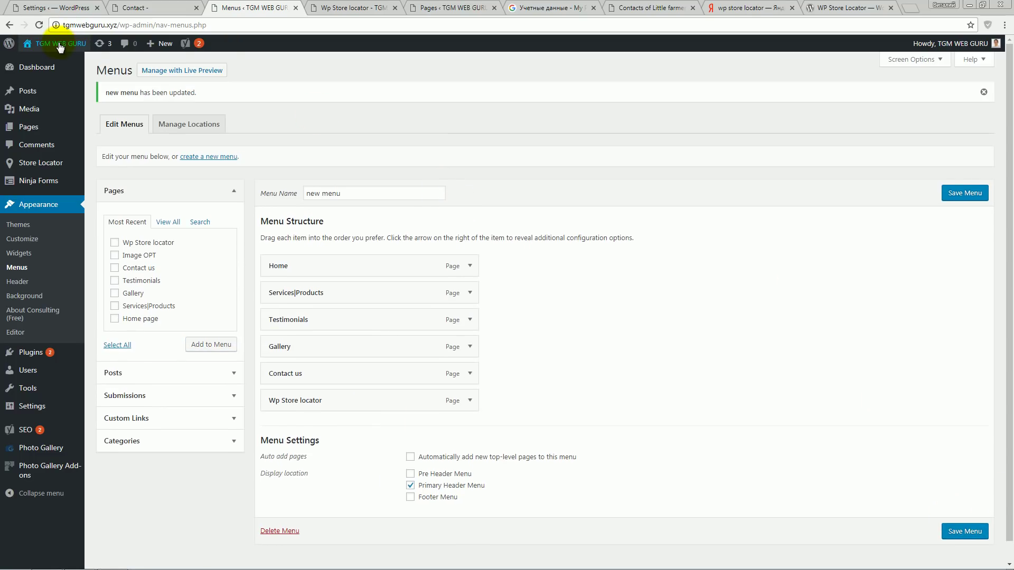
- Reload the live site to confirm the new menu item, then return to the empty stores list
{"action": "left_click", "coordinate": [349, 9]}
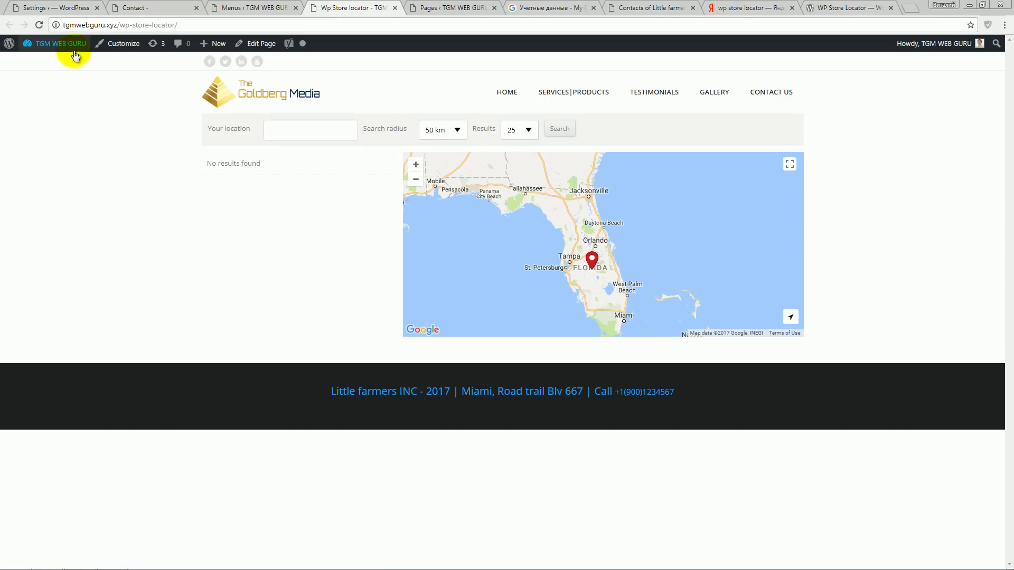
{"action": "left_click", "coordinate": [38, 24]}
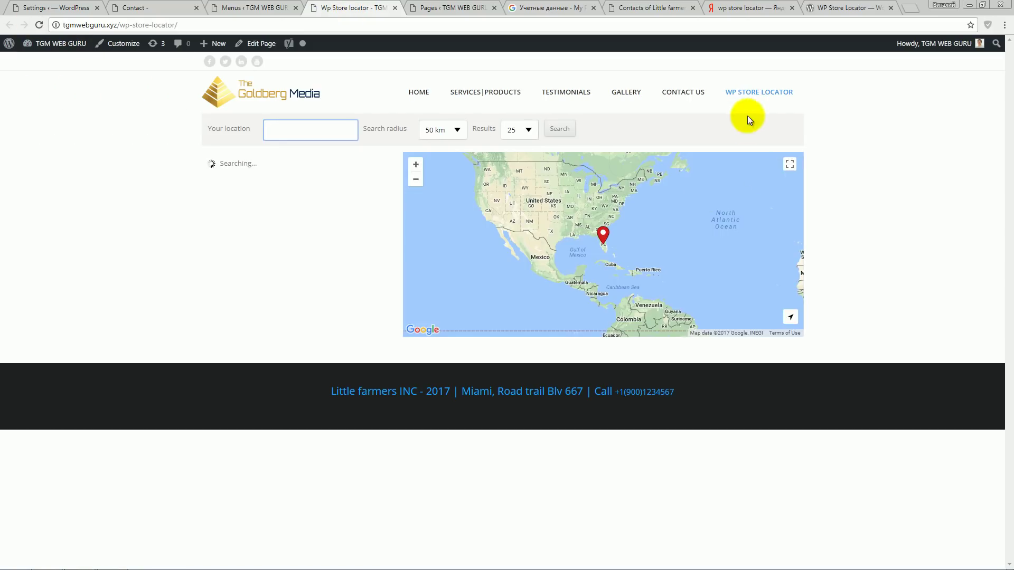
{"action": "key", "text": "ctrl+shift+Tab"}
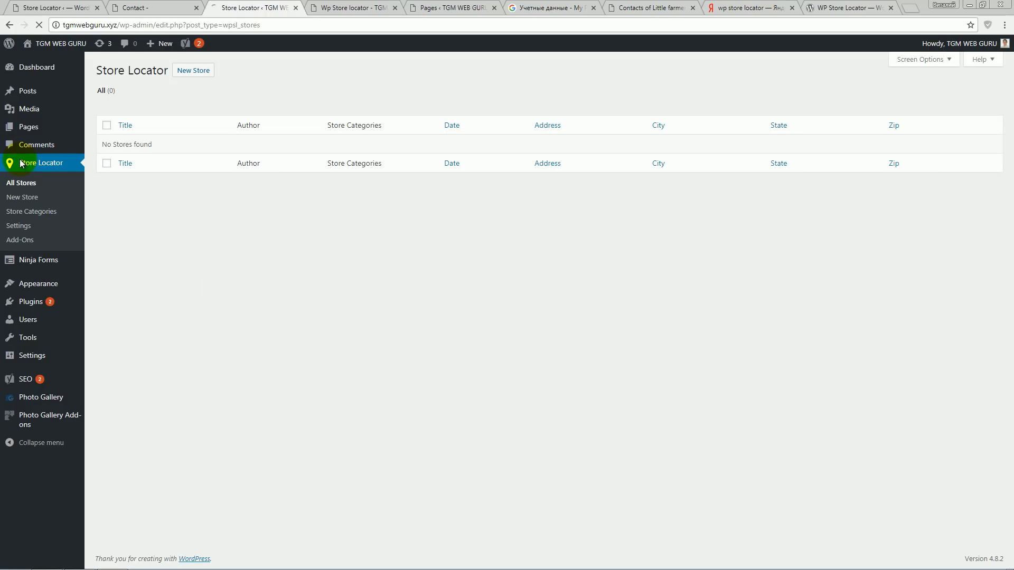
- Start a new store titled 'West Palm Beach fashion' with a one-line description
{"action": "left_click", "coordinate": [195, 73]}
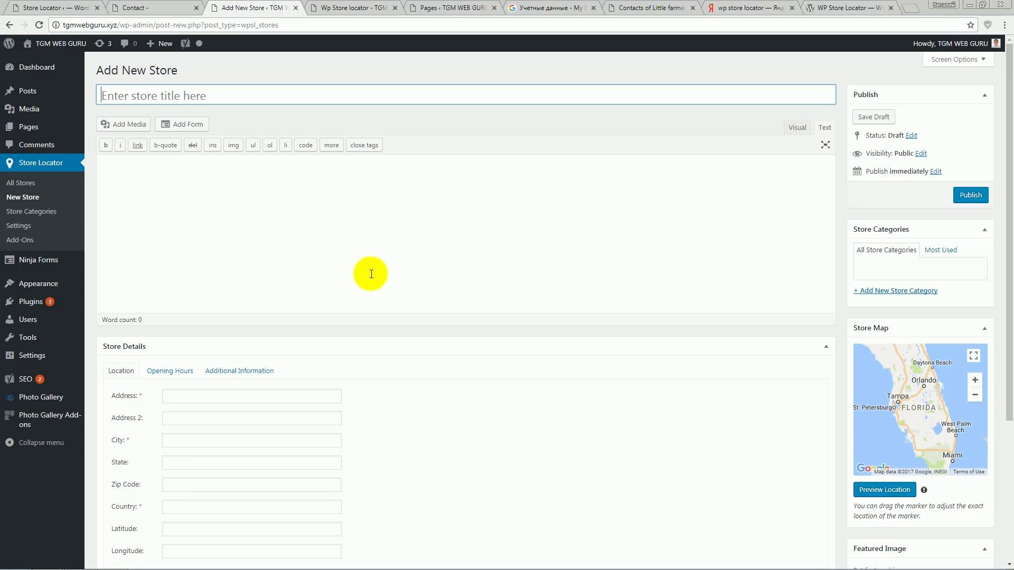
{"action": "scroll", "coordinate": [371, 273], "scroll_direction": "down", "scroll_amount": 4}
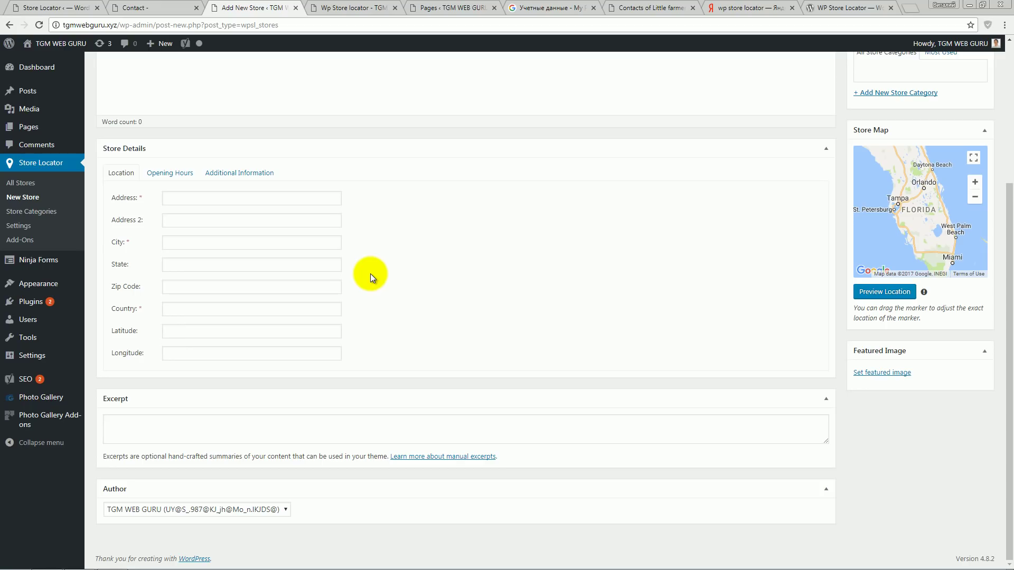
{"action": "scroll", "coordinate": [369, 274], "scroll_direction": "up", "scroll_amount": 4}
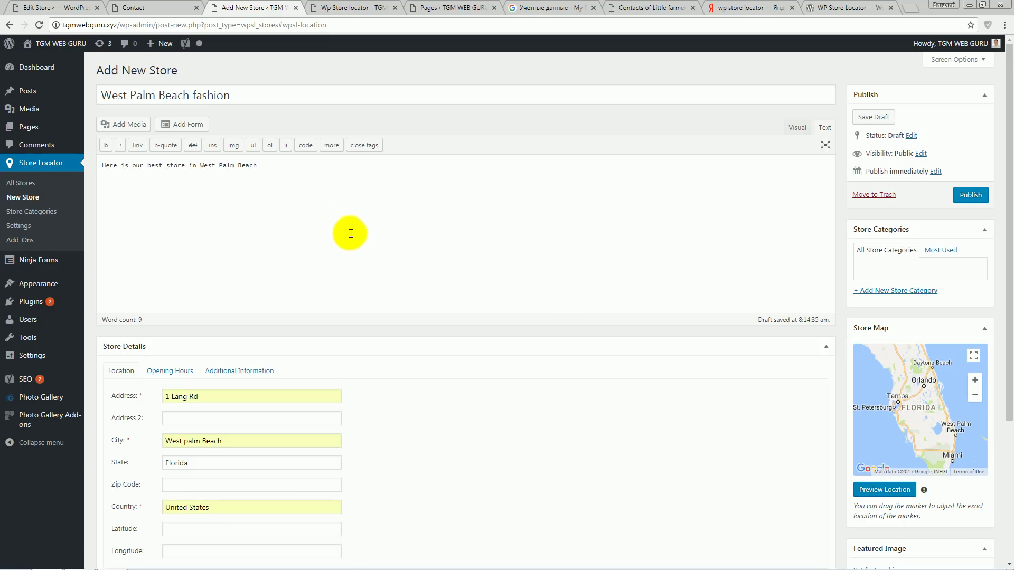
{"action": "left_click_drag", "start_coordinate": [101, 95], "coordinate": [238, 95]}
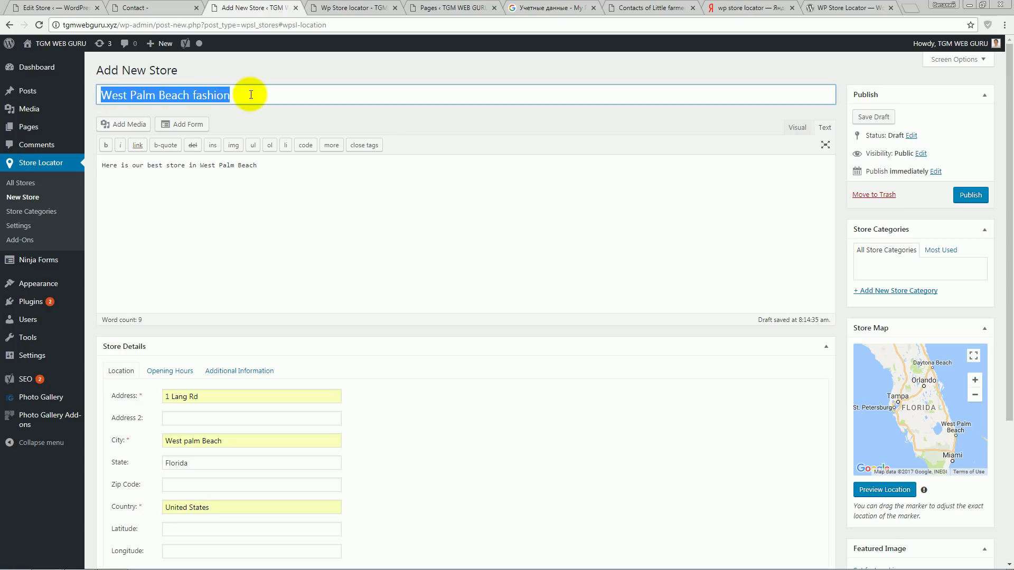
{"action": "left_click", "coordinate": [249, 95]}
{"action": "left_click_drag", "start_coordinate": [258, 164], "coordinate": [102, 165]}
{"action": "left_click", "coordinate": [255, 211]}
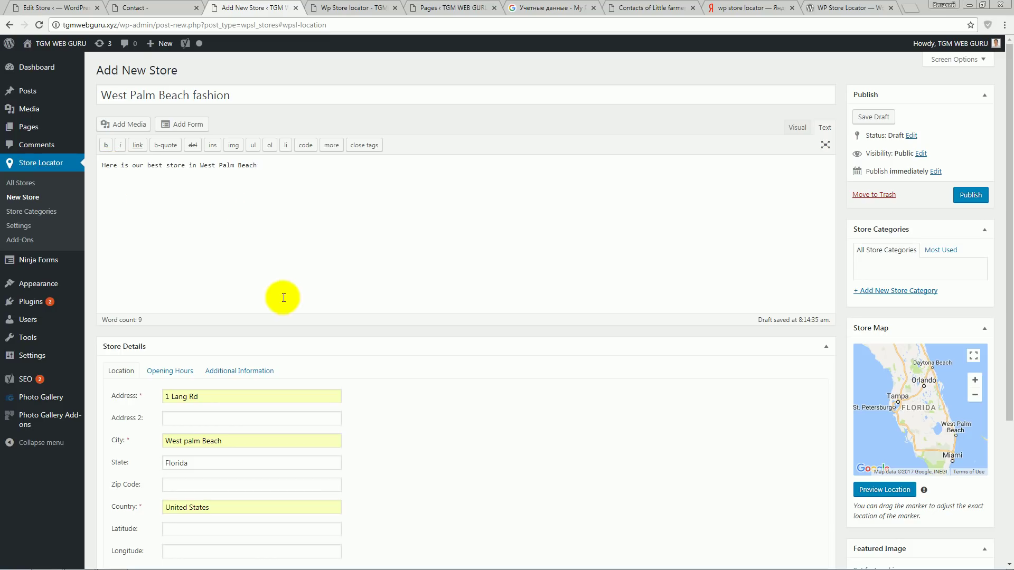
- Fill in the store's address, city West Palm Beach, state Florida and country United States
{"action": "scroll", "coordinate": [344, 338], "scroll_direction": "down", "scroll_amount": 2}
{"action": "left_click", "coordinate": [199, 290]}
{"action": "left_click_drag", "start_coordinate": [199, 290], "coordinate": [158, 290]}
{"action": "left_click", "coordinate": [221, 316]}
{"action": "left_click_drag", "start_coordinate": [242, 335], "coordinate": [199, 335]}
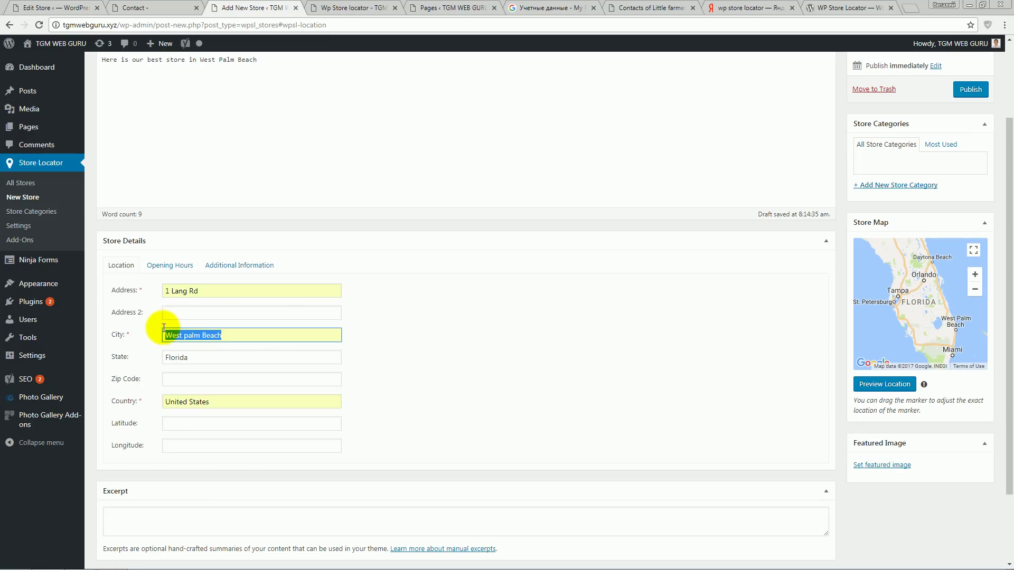
{"action": "left_click", "coordinate": [199, 358]}
{"action": "left_click", "coordinate": [219, 402]}
- Set Monday's opening hours to 8:30 AM–6:00 PM
{"action": "left_click", "coordinate": [182, 267]}
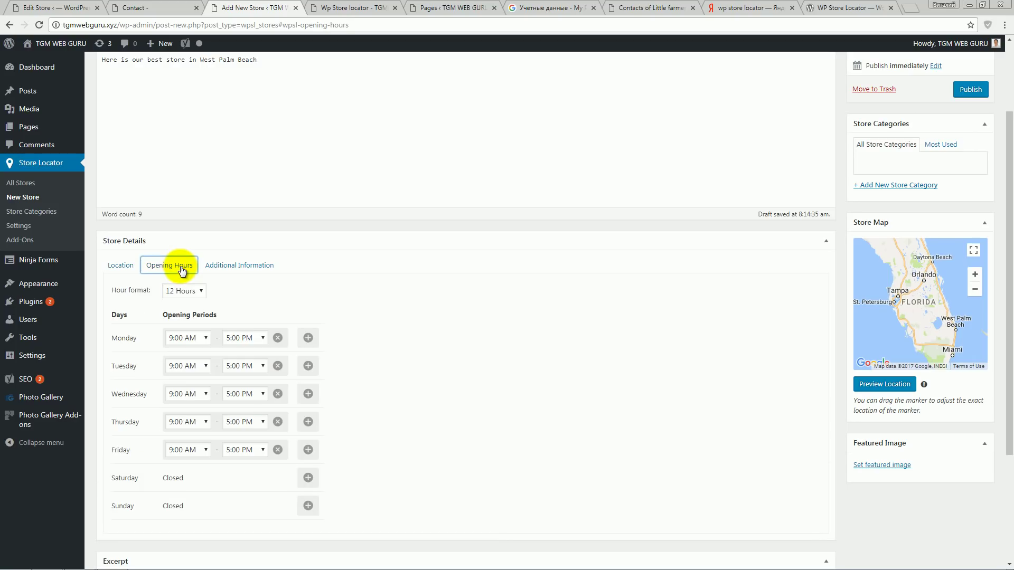
{"action": "left_click", "coordinate": [206, 341]}
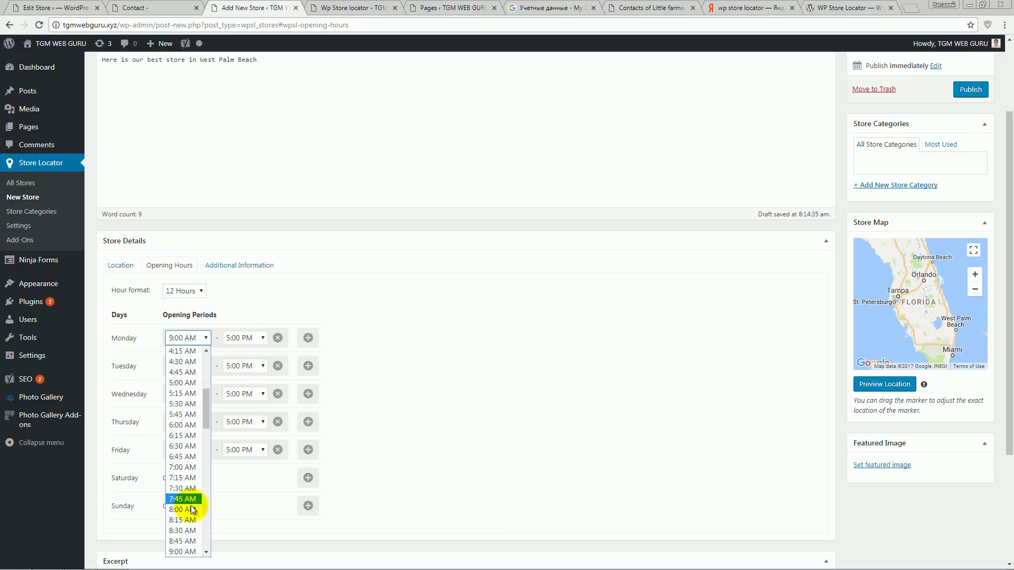
{"action": "left_click", "coordinate": [193, 536]}
{"action": "left_click", "coordinate": [256, 339]}
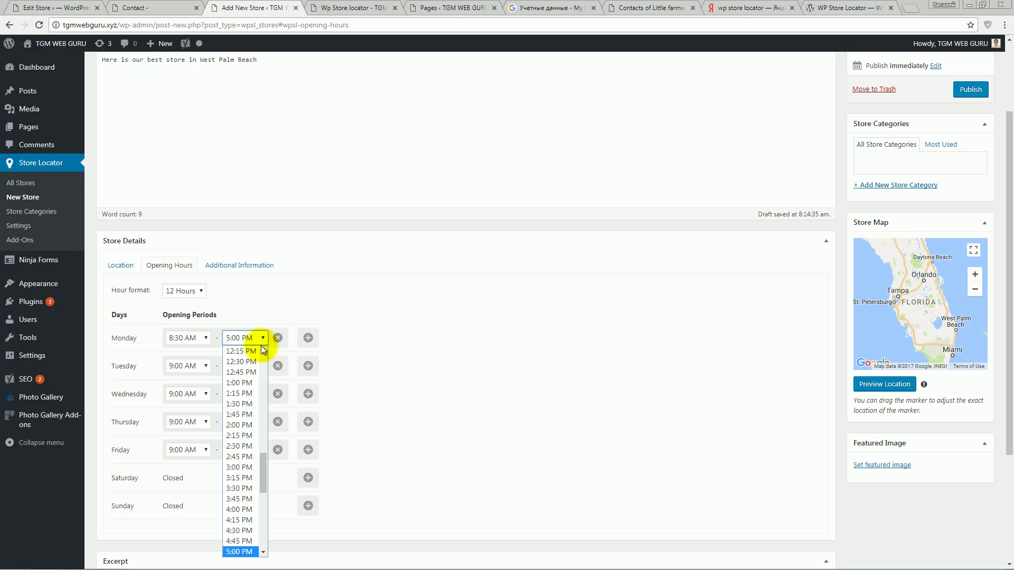
{"action": "scroll", "coordinate": [246, 536], "scroll_direction": "down", "scroll_amount": 3}
{"action": "left_click", "coordinate": [244, 484]}
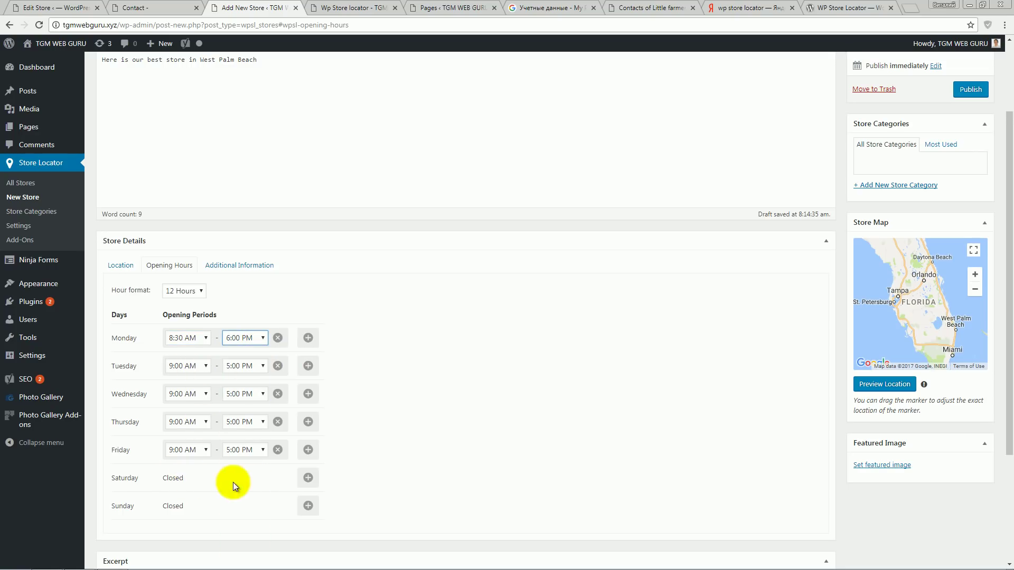
- Add a Saturday opening period from 8:30 AM to 9:00 PM
{"action": "left_click", "coordinate": [308, 478]}
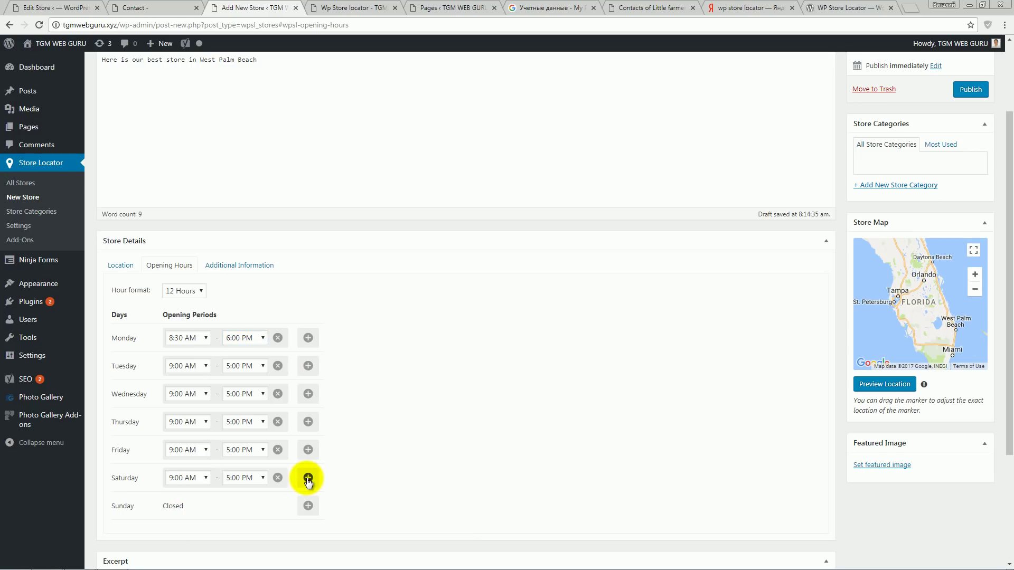
{"action": "left_click", "coordinate": [197, 480]}
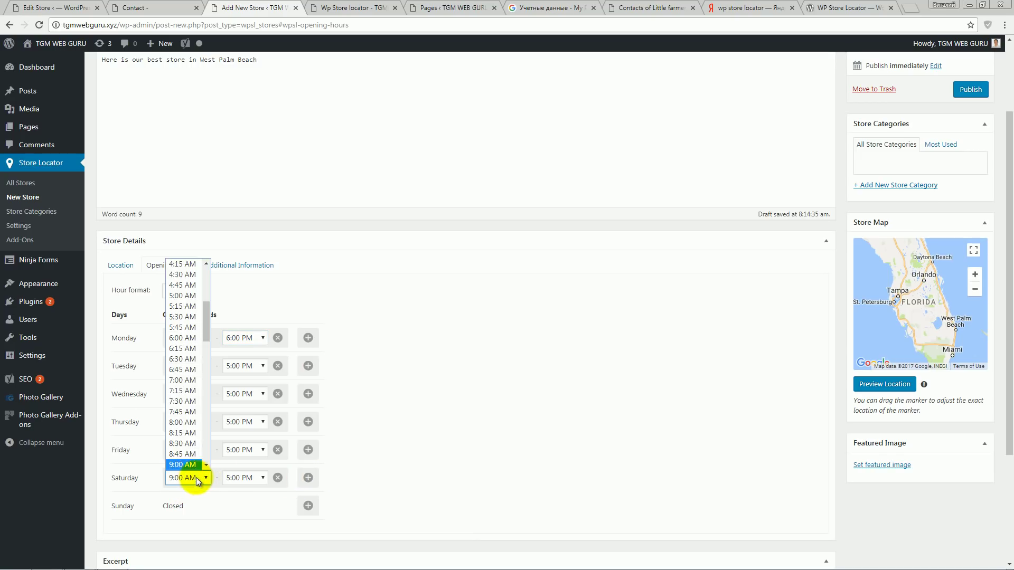
{"action": "left_click", "coordinate": [191, 444]}
{"action": "left_click", "coordinate": [247, 478]}
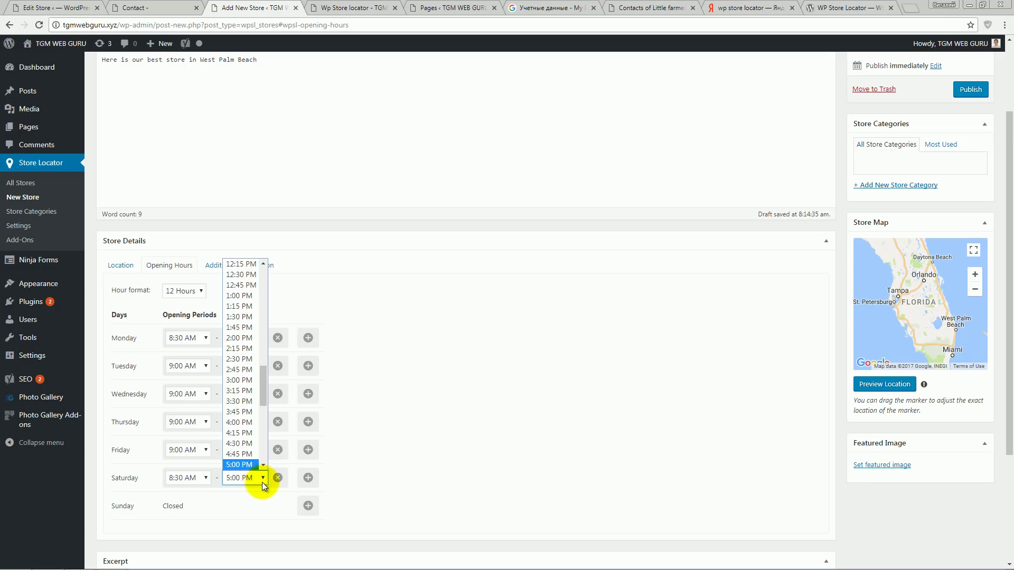
{"action": "scroll", "coordinate": [246, 433], "scroll_direction": "down", "scroll_amount": 4}
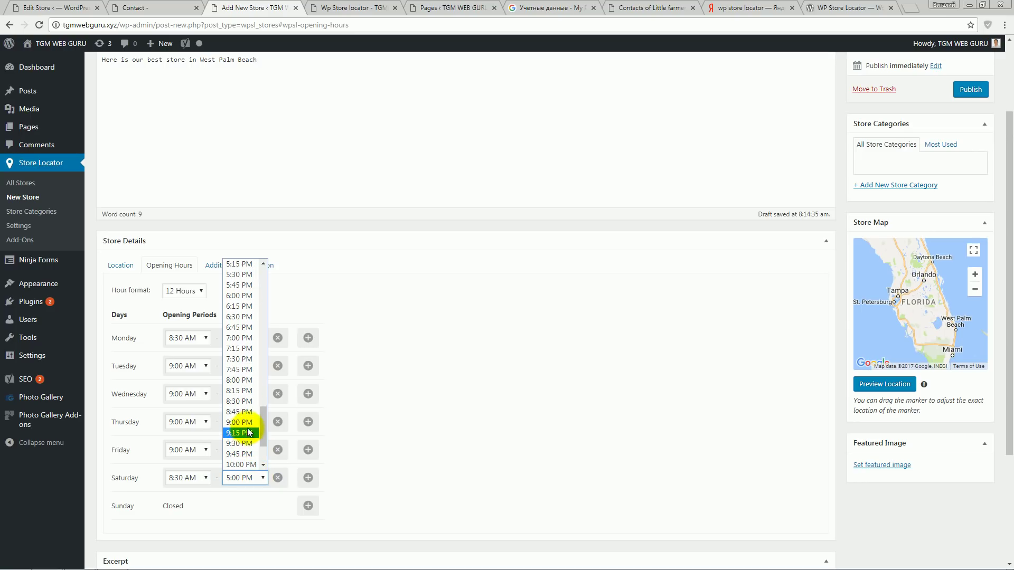
{"action": "left_click", "coordinate": [243, 423]}
- Try the 24-hour format, then set the hour format back to 12 hours
{"action": "scroll", "coordinate": [372, 475], "scroll_direction": "down", "scroll_amount": 2}
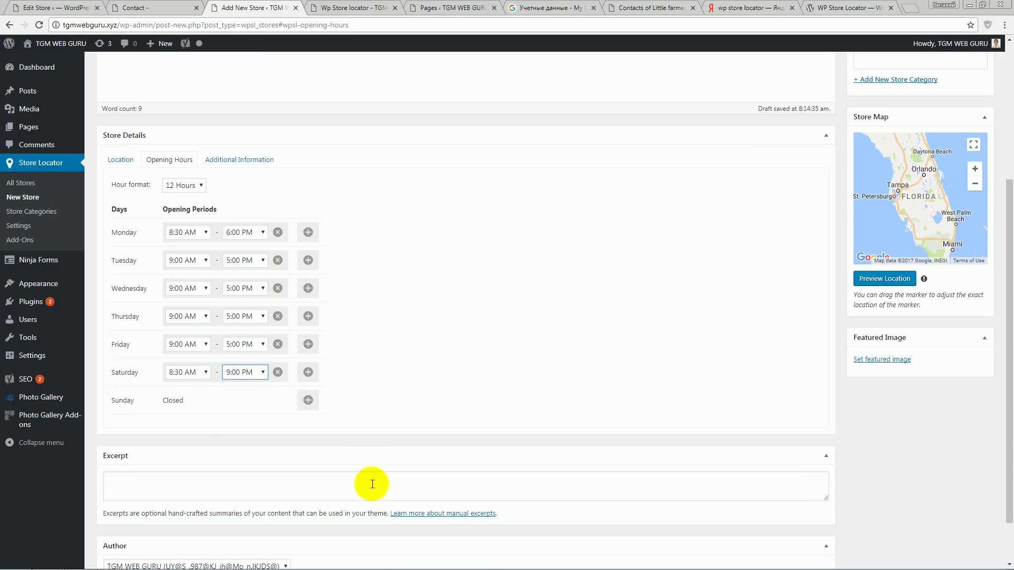
{"action": "scroll", "coordinate": [372, 475], "scroll_direction": "up", "scroll_amount": 1}
{"action": "left_click", "coordinate": [203, 237]}
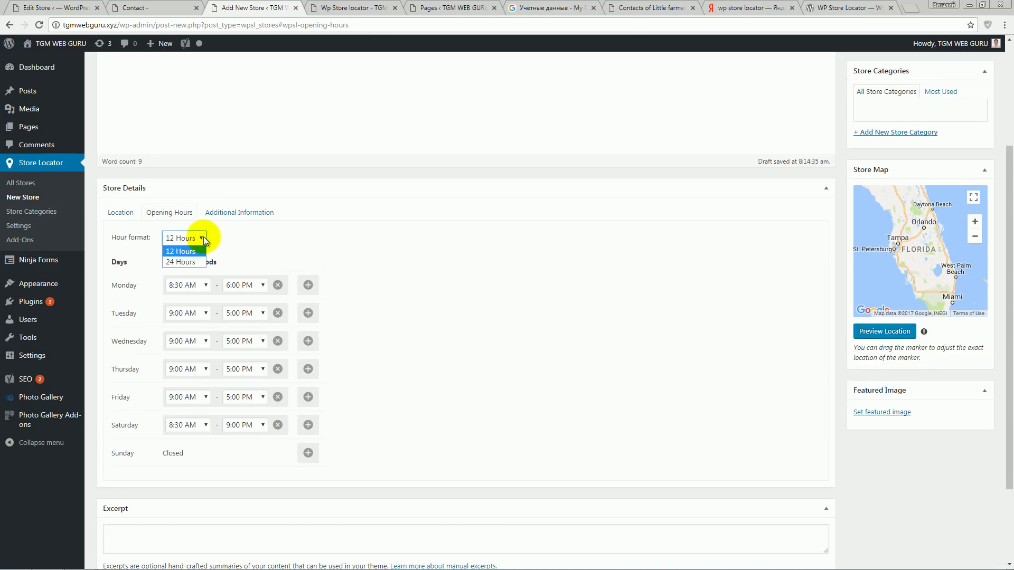
{"action": "left_click", "coordinate": [185, 262]}
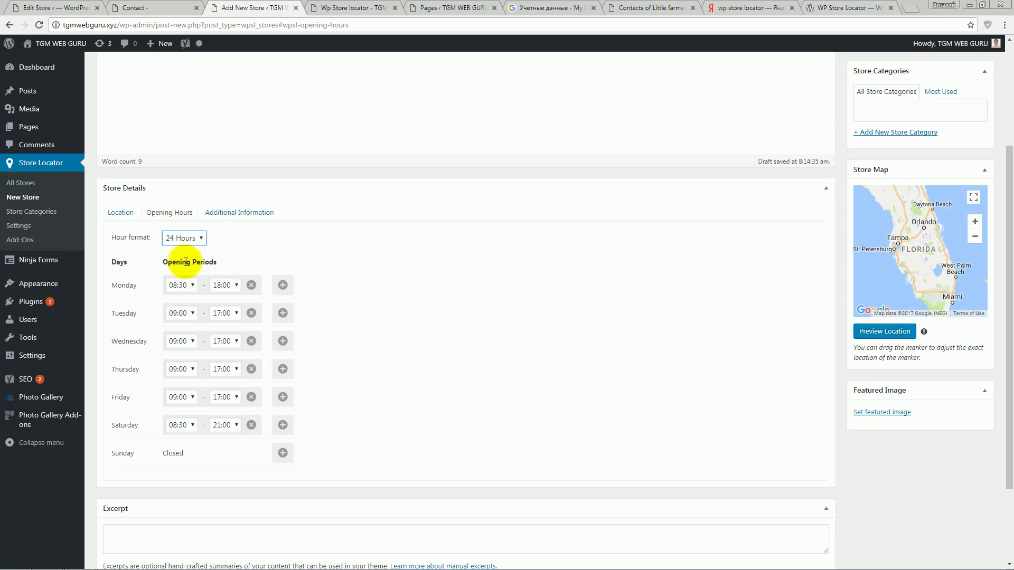
{"action": "left_click", "coordinate": [202, 239]}
{"action": "left_click", "coordinate": [198, 251]}
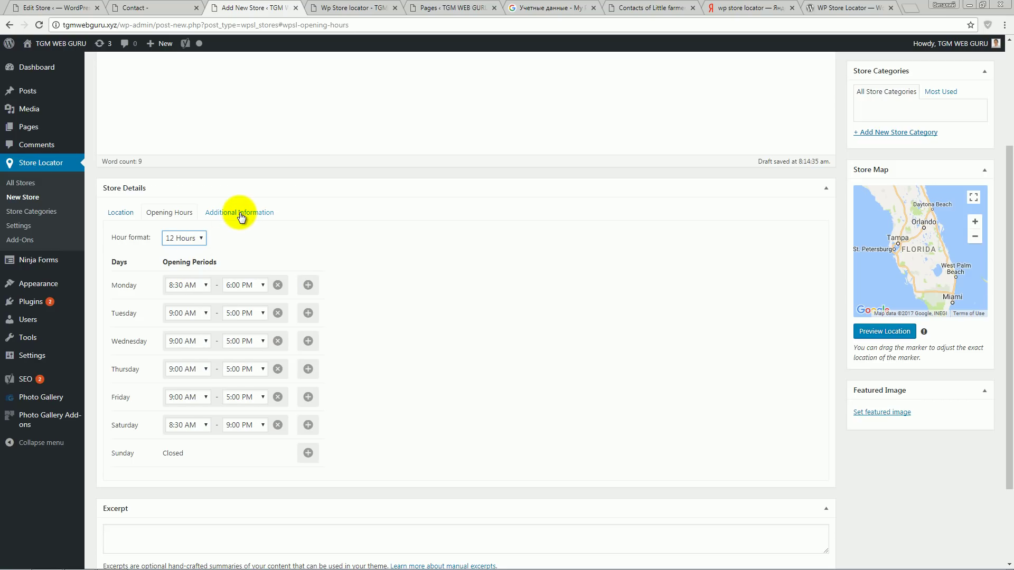
{"action": "left_click", "coordinate": [241, 216]}
- Enter the store's phone number, fax number and email contact details
{"action": "left_click", "coordinate": [176, 287]}
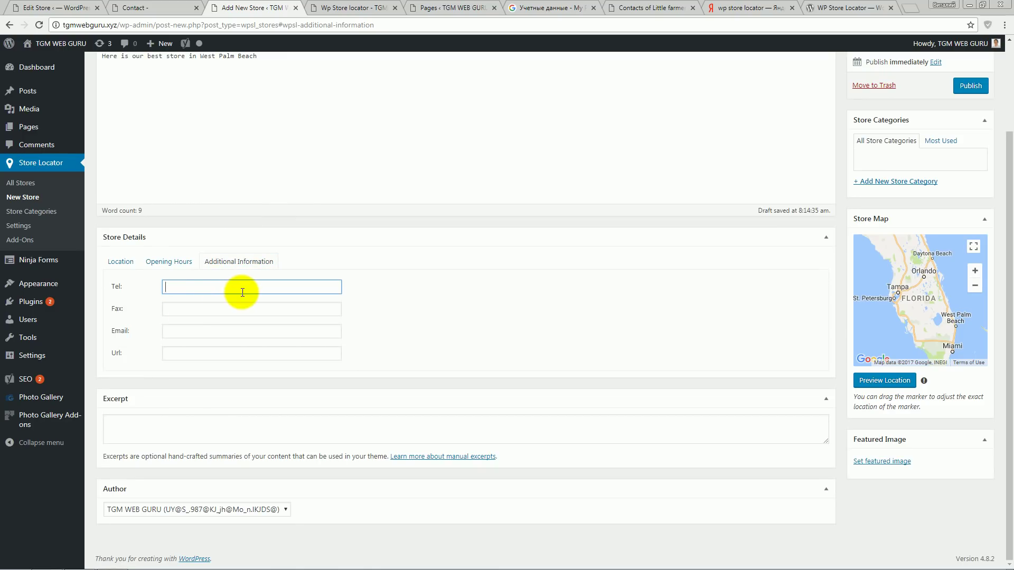
{"action": "left_click", "coordinate": [220, 309]}
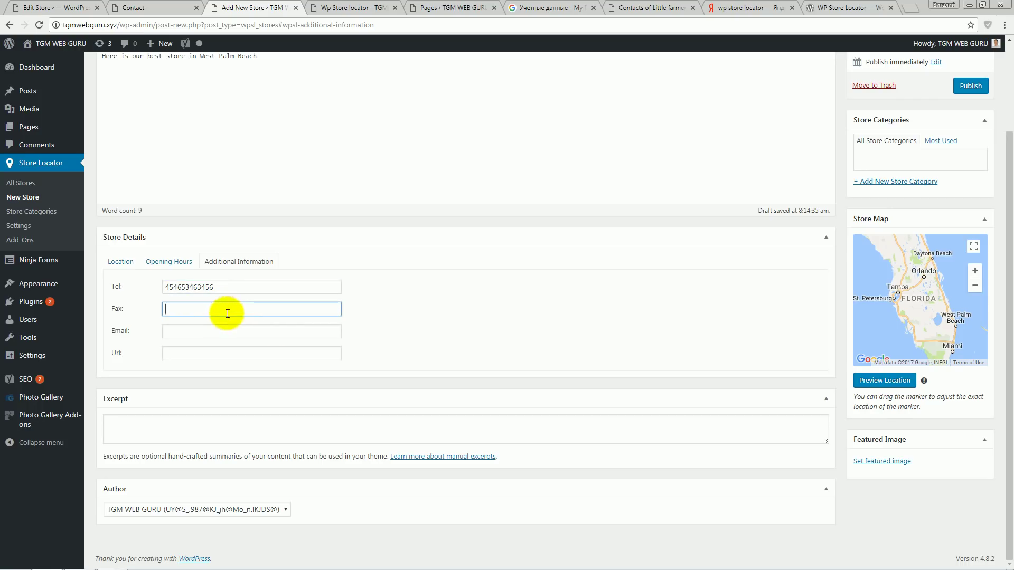
{"action": "type", "text": "4"}
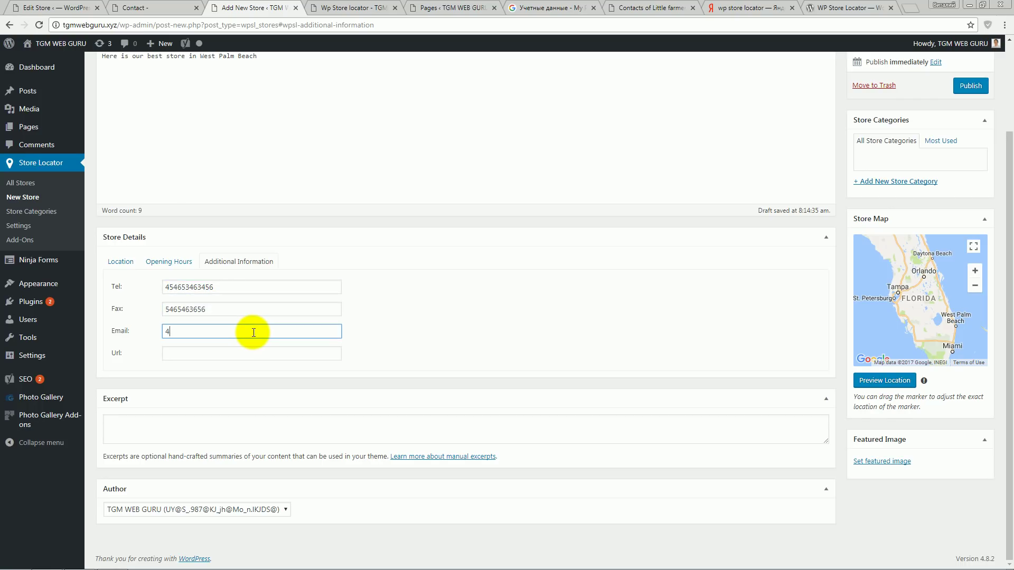
{"action": "key", "text": "BackSpace"}
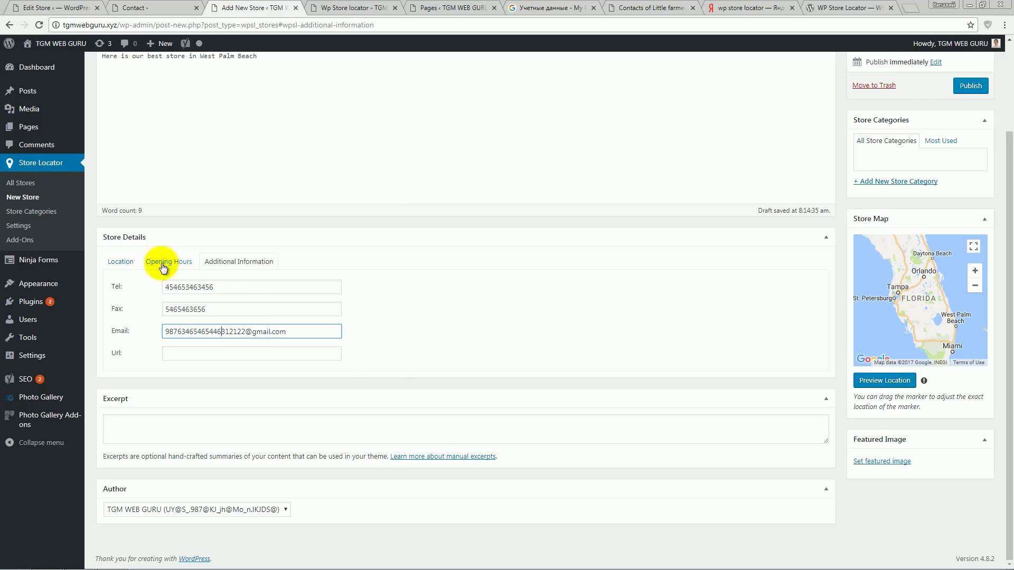
- Publish the West Palm Beach fashion store
{"action": "left_click", "coordinate": [121, 261]}
{"action": "scroll", "coordinate": [456, 344], "scroll_direction": "down", "scroll_amount": 1}
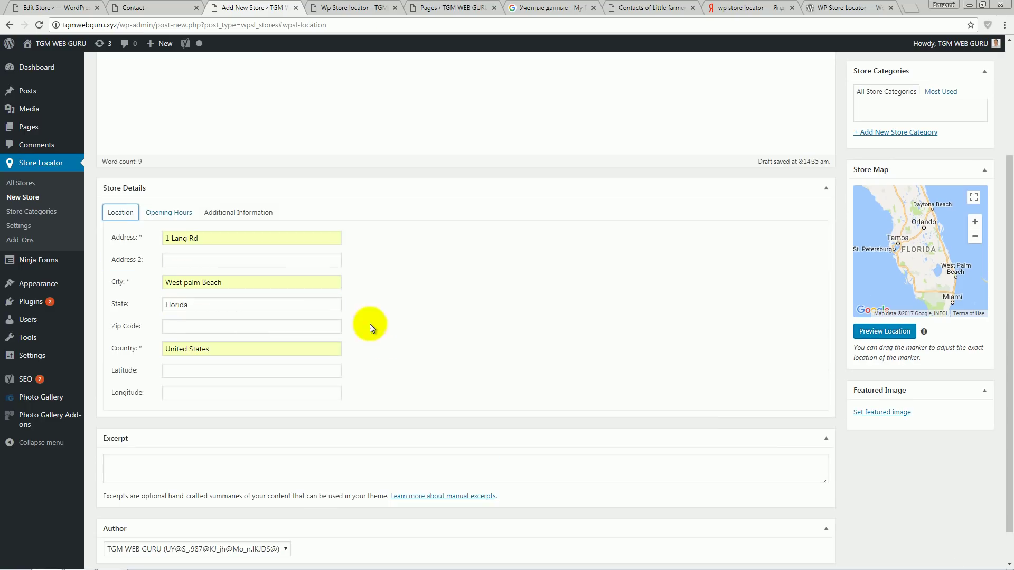
{"action": "scroll", "coordinate": [544, 371], "scroll_direction": "up", "scroll_amount": 4}
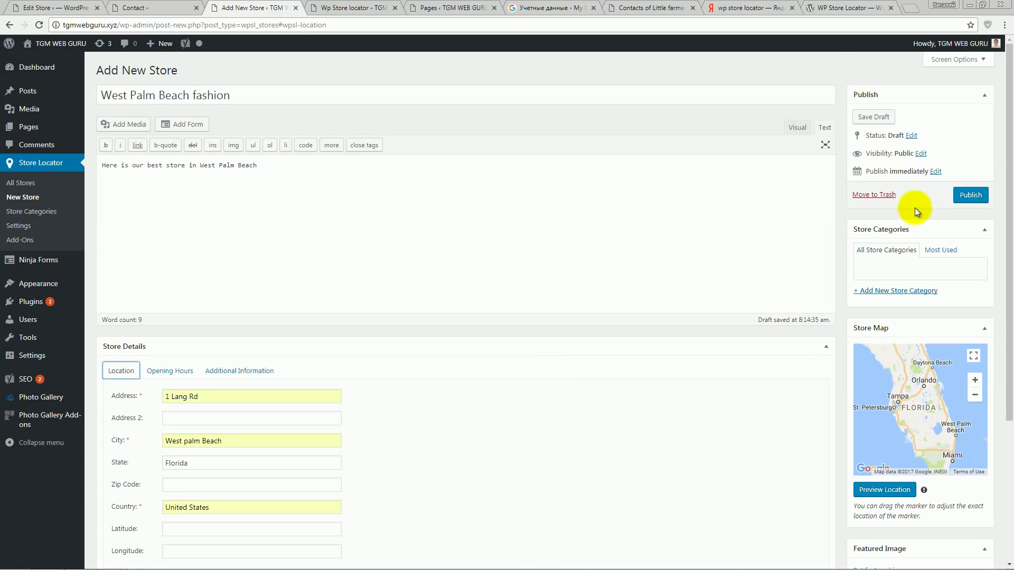
{"action": "left_click", "coordinate": [960, 196]}
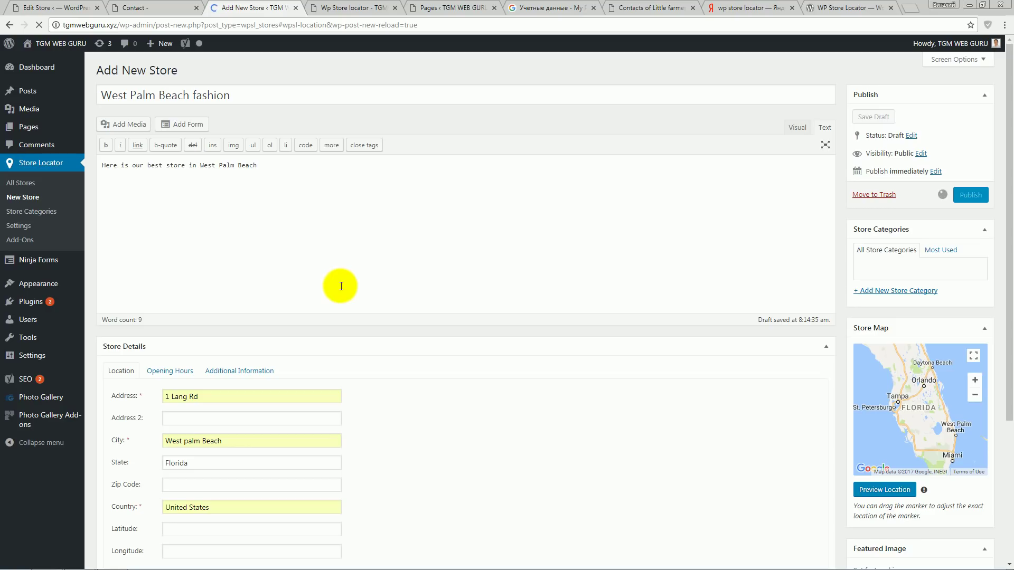
- Reload the live locator, view the 234 km driving route to West Palm Beach fashion, then return
{"action": "left_click", "coordinate": [349, 8]}
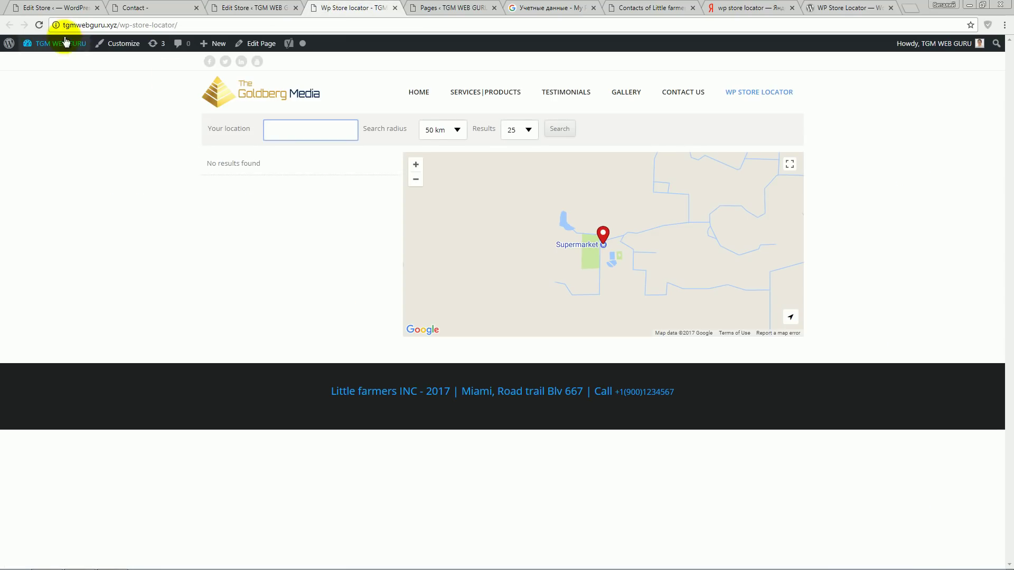
{"action": "left_click", "coordinate": [39, 25]}
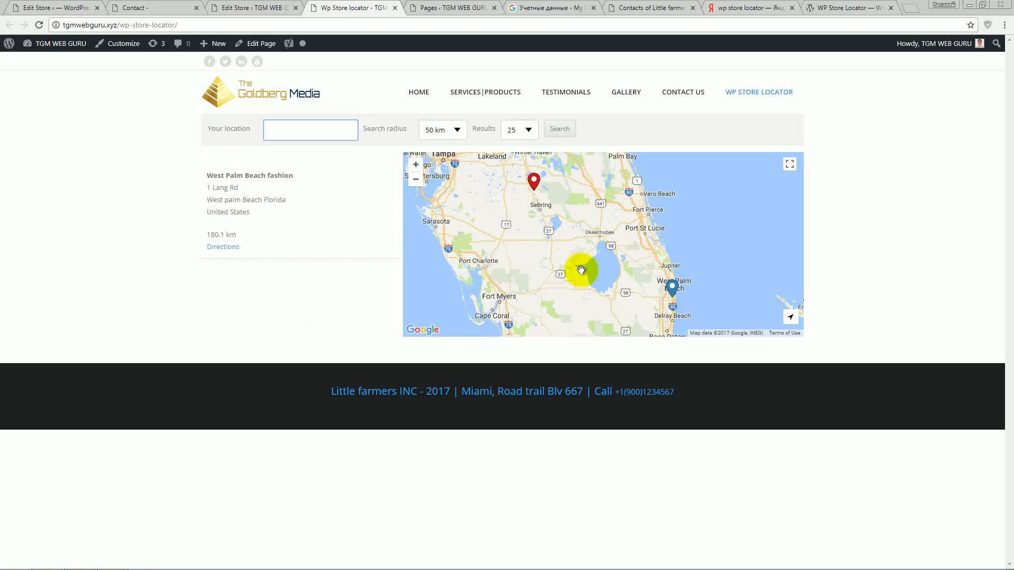
{"action": "left_click", "coordinate": [672, 289]}
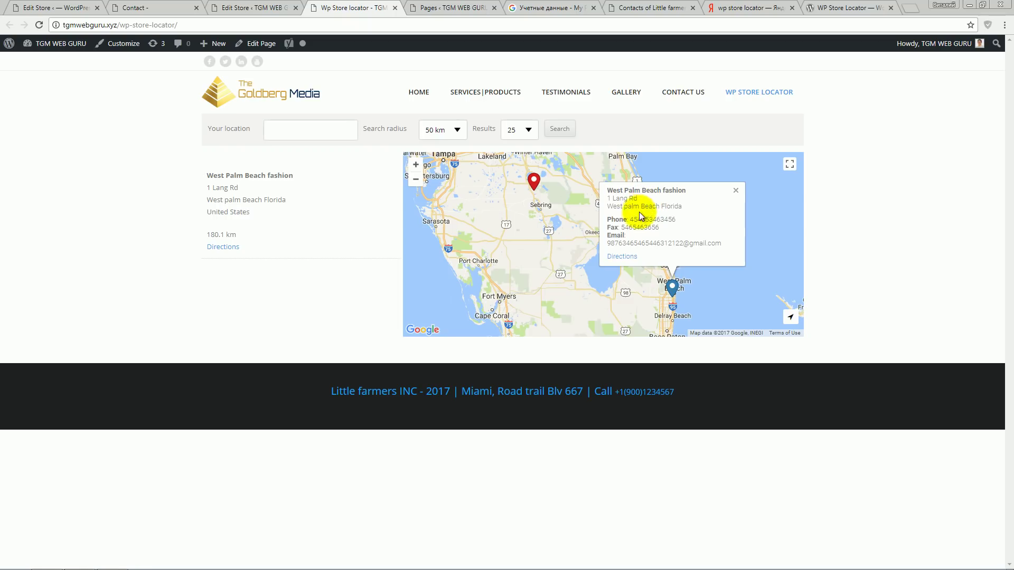
{"action": "left_click", "coordinate": [622, 263]}
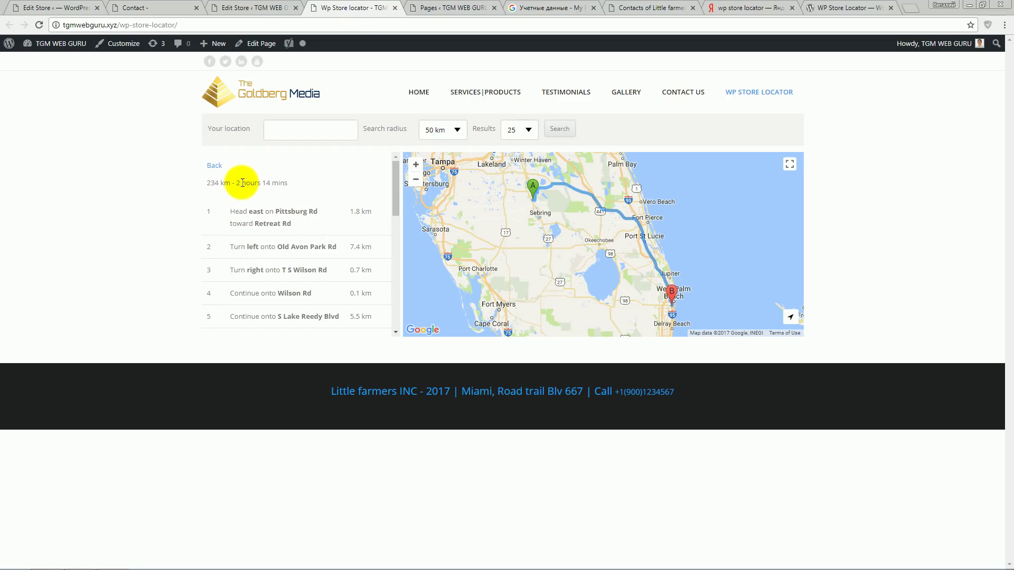
{"action": "mouse_move", "coordinate": [394, 181]}
{"action": "left_mouse_down"}
{"action": "mouse_move", "coordinate": [391, 288]}
{"action": "mouse_move", "coordinate": [403, 169]}
{"action": "left_mouse_up"}
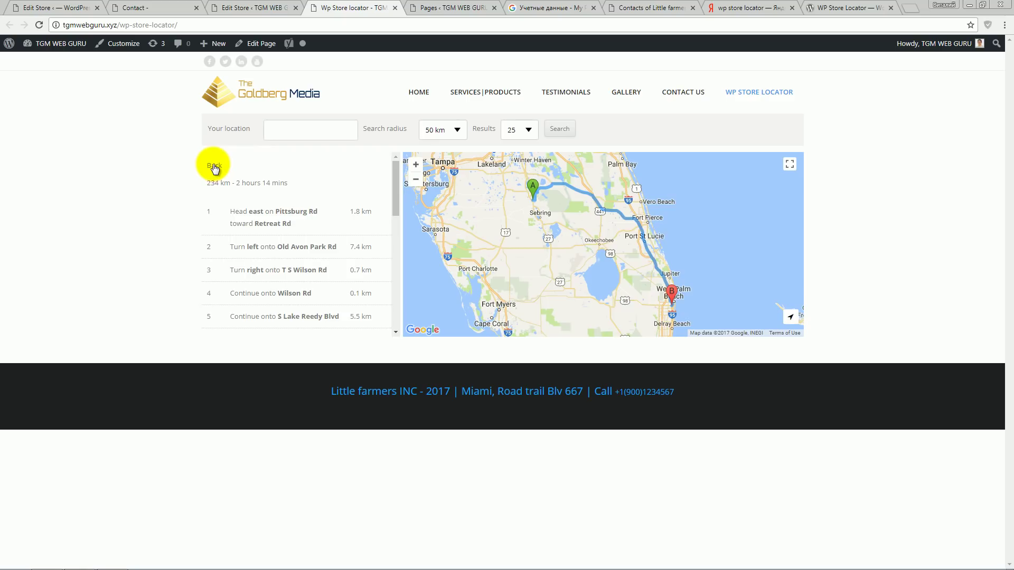
{"action": "left_click", "coordinate": [213, 164]}
{"action": "key", "text": "ctrl+shift+Tab"}
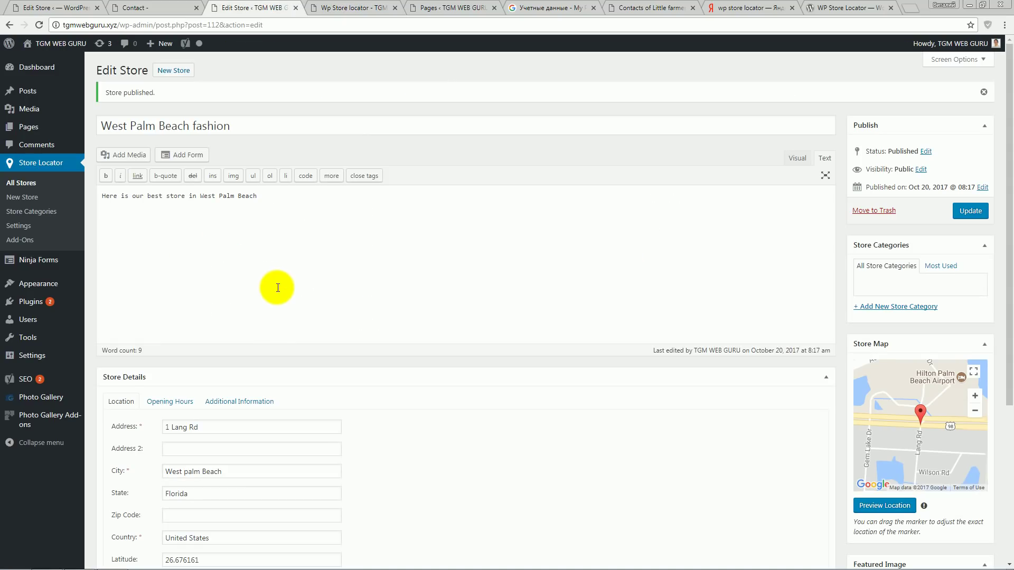
- Open All Stores, listing Tampico Mexico Fashion, Lousiana fashion shop and West Palm Beach fashion as published
{"action": "left_click", "coordinate": [30, 182]}
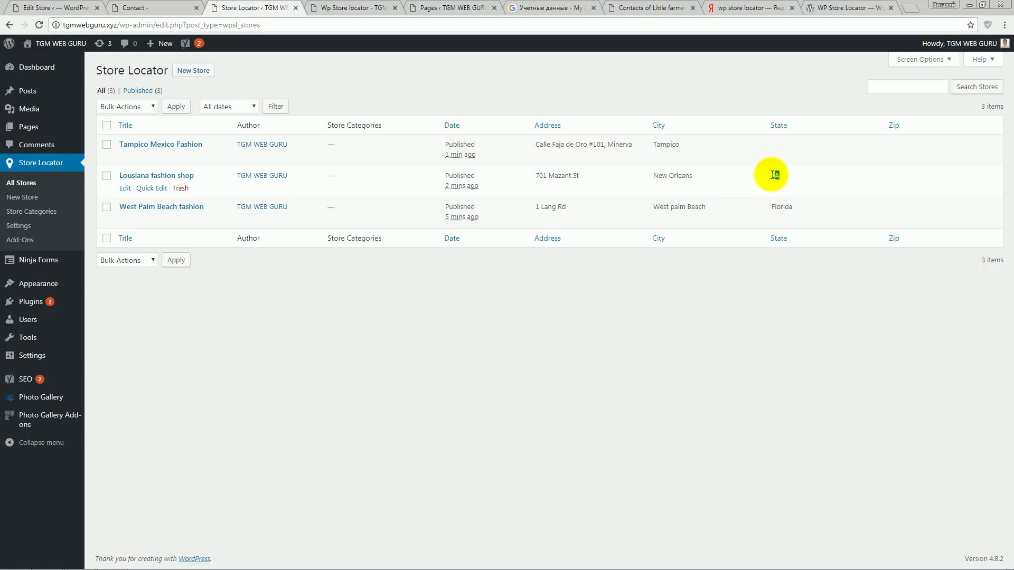
{"action": "left_click", "coordinate": [782, 179]}
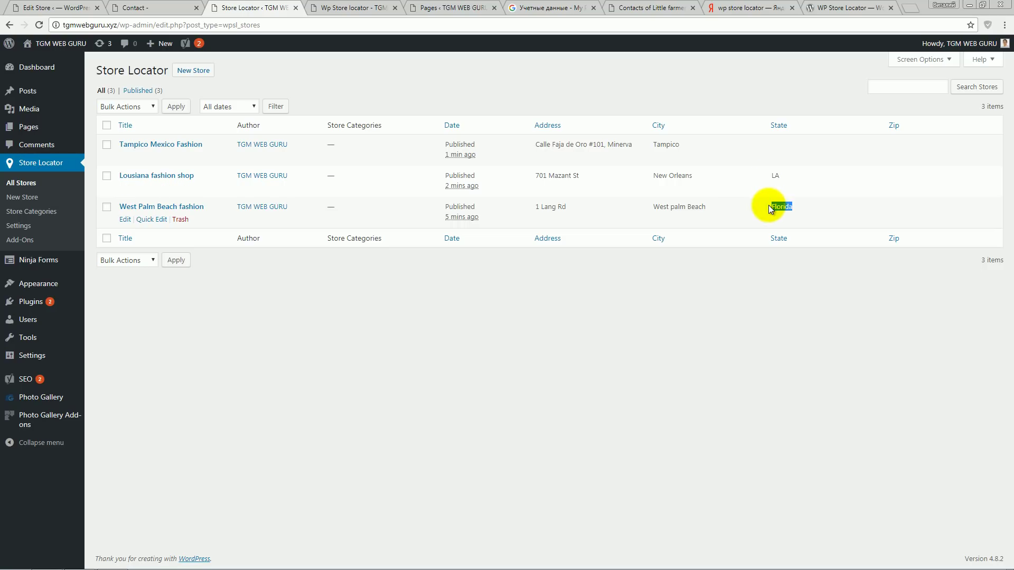
{"action": "left_click", "coordinate": [773, 175]}
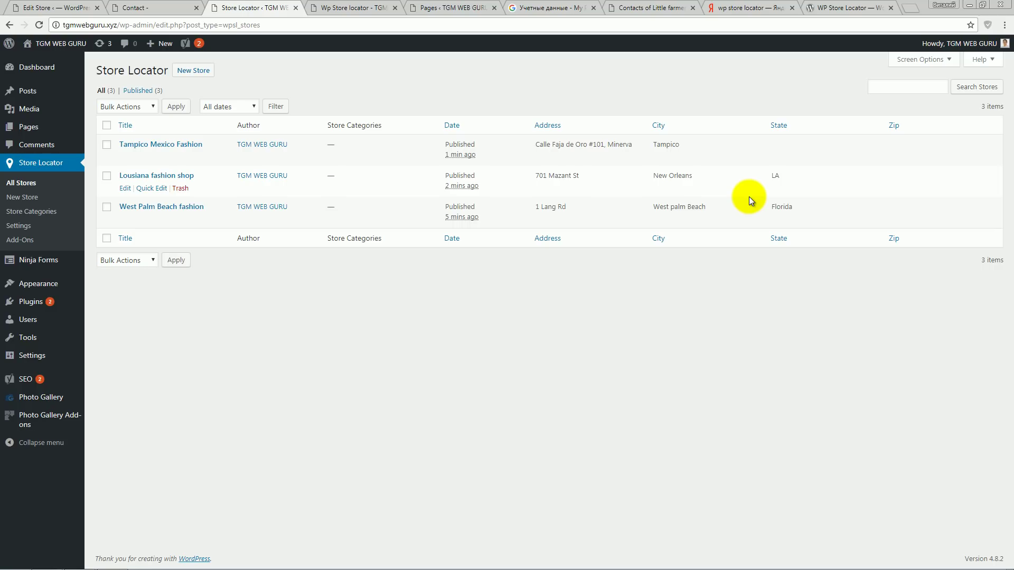
{"action": "left_click", "coordinate": [358, 8]}
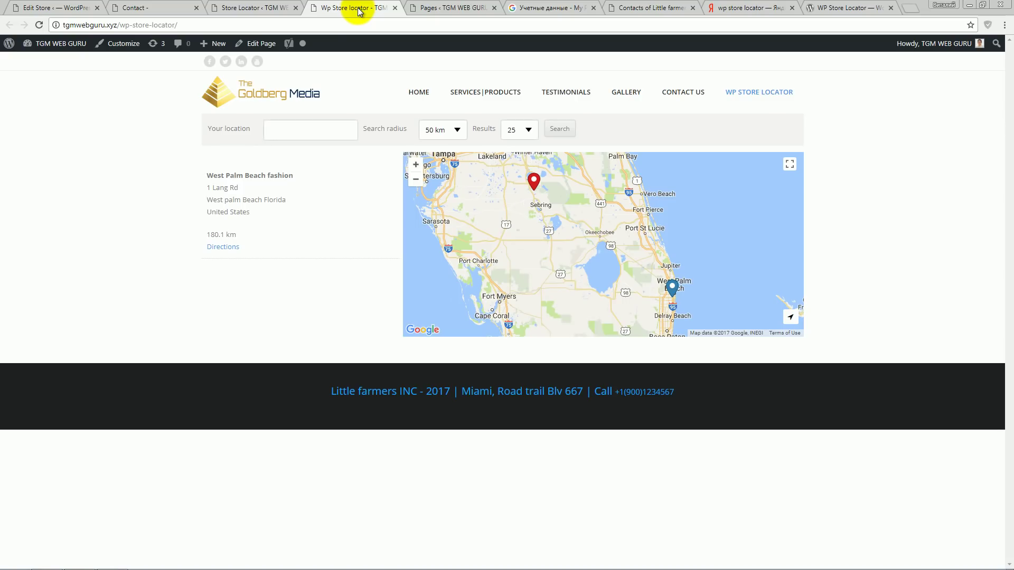
{"action": "left_click", "coordinate": [39, 25]}
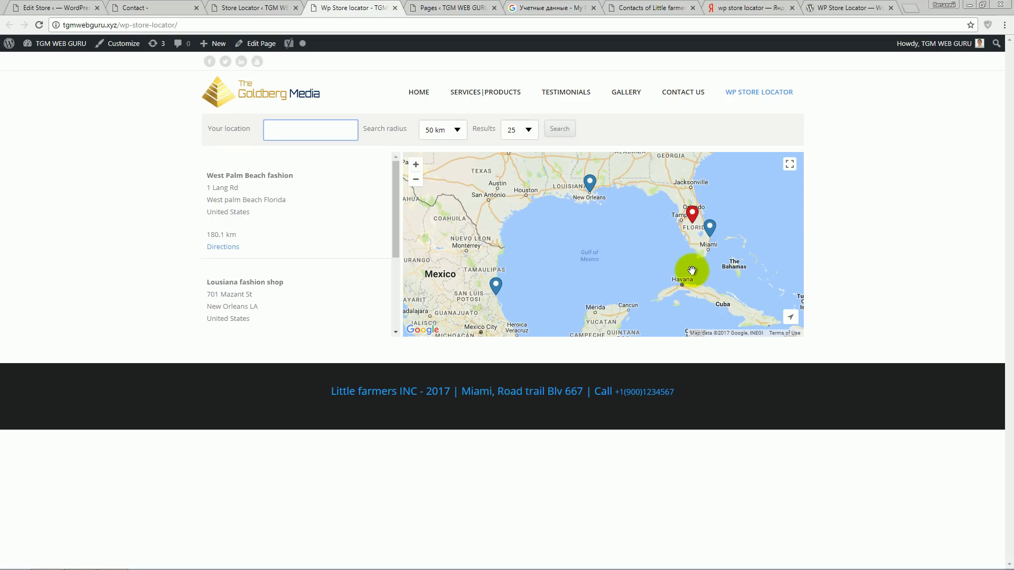
{"action": "left_click", "coordinate": [415, 164]}
{"action": "left_click_drag", "start_coordinate": [627, 236], "coordinate": [455, 277]}
{"action": "left_click", "coordinate": [416, 164]}
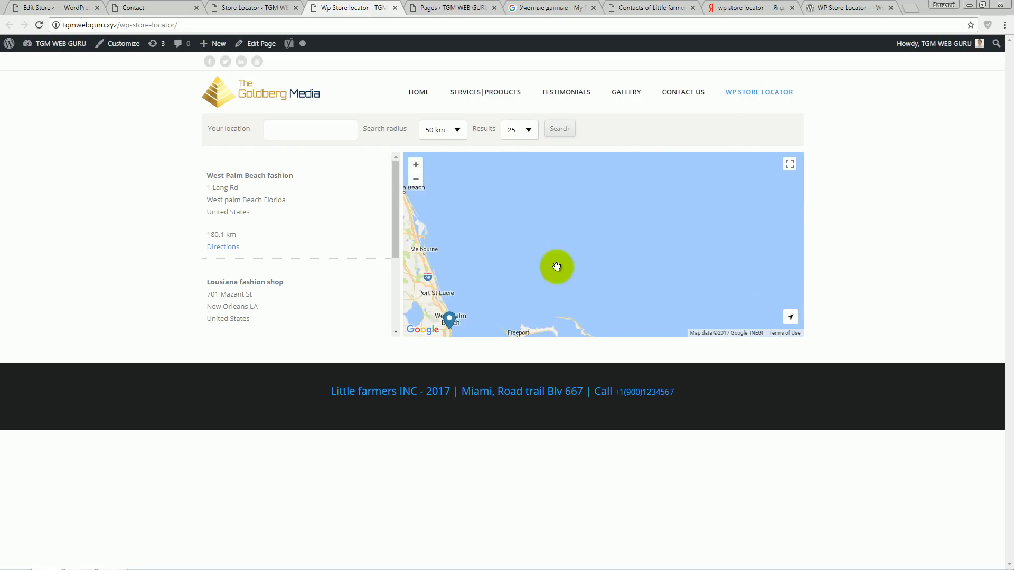
{"action": "left_click_drag", "start_coordinate": [551, 264], "coordinate": [780, 239]}
{"action": "left_click_drag", "start_coordinate": [684, 233], "coordinate": [636, 249]}
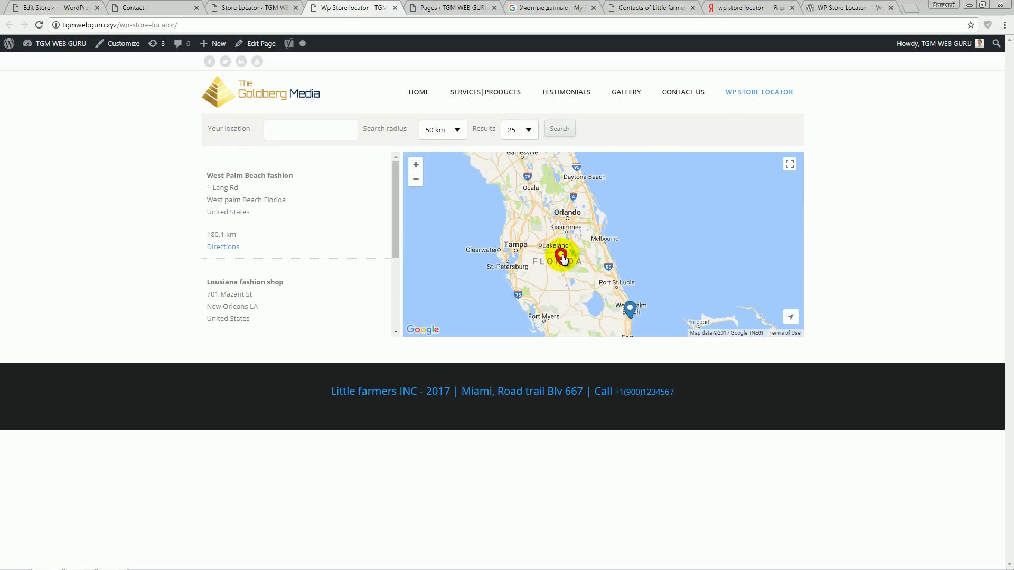
{"action": "left_click", "coordinate": [247, 8]}
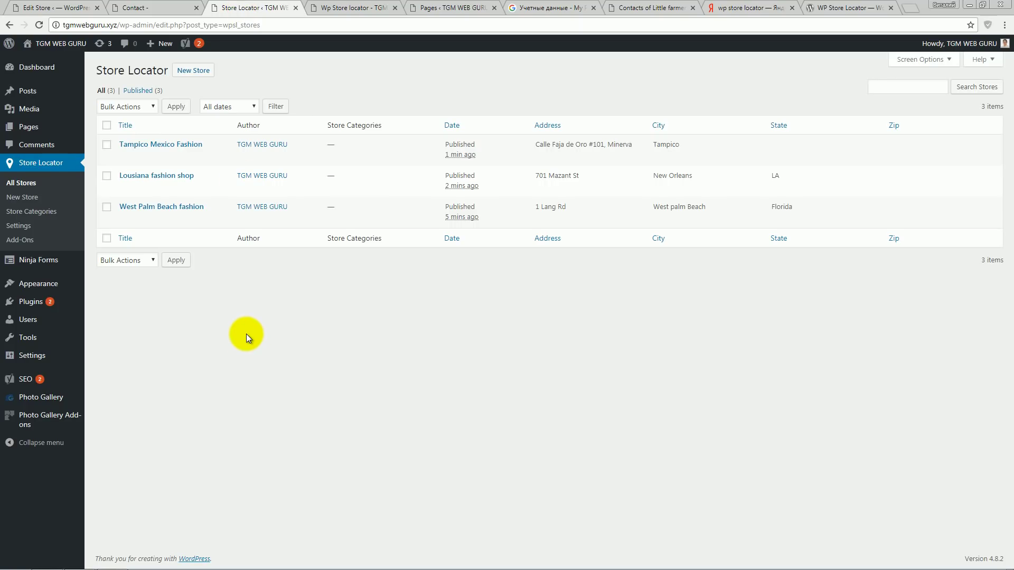
- Change the map start point to Miami, FL, United States and save the settings
{"action": "left_click", "coordinate": [21, 227]}
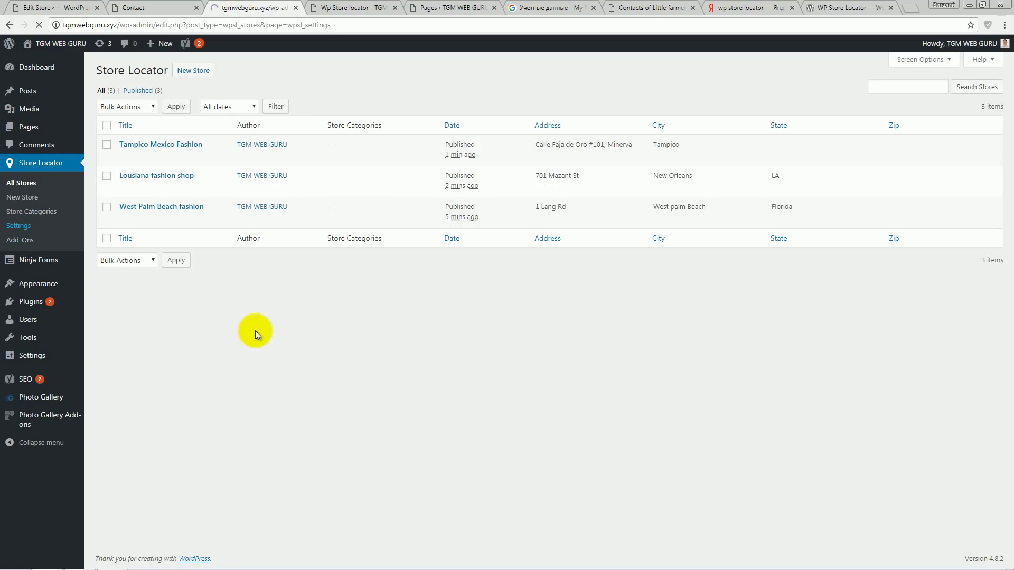
{"action": "scroll", "coordinate": [254, 333], "scroll_direction": "down", "scroll_amount": 3}
{"action": "left_click", "coordinate": [328, 398]}
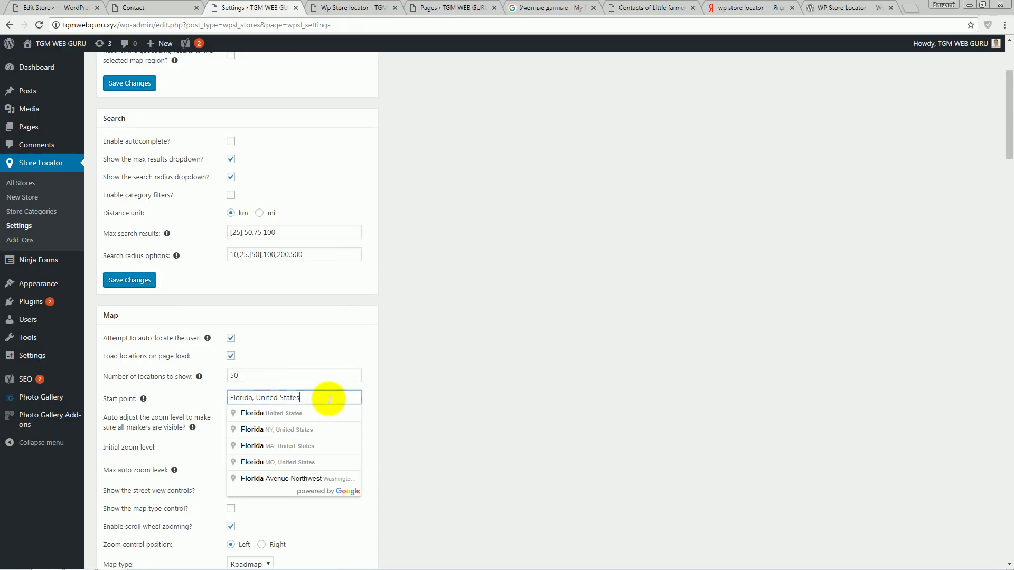
{"action": "left_click_drag", "start_coordinate": [328, 398], "coordinate": [227, 399]}
{"action": "type", "text": "Miami"}
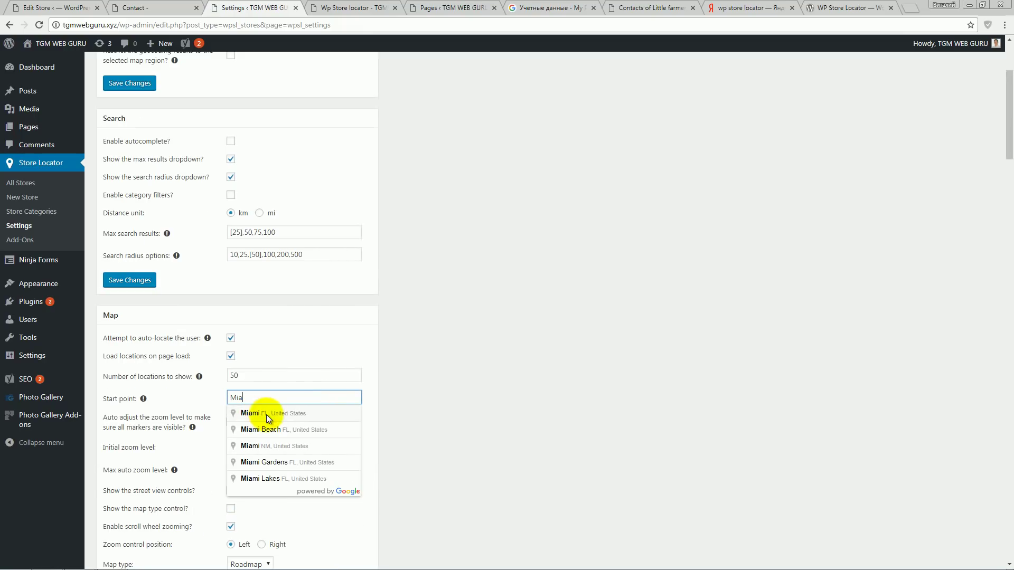
{"action": "left_click", "coordinate": [266, 414]}
{"action": "scroll", "coordinate": [419, 371], "scroll_direction": "down", "scroll_amount": 9}
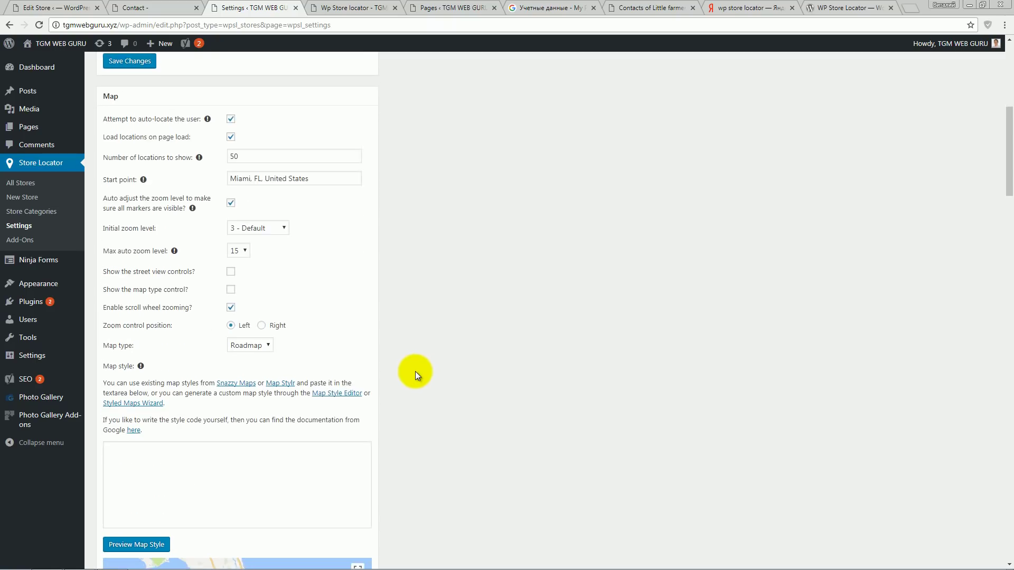
{"action": "left_click", "coordinate": [128, 470]}
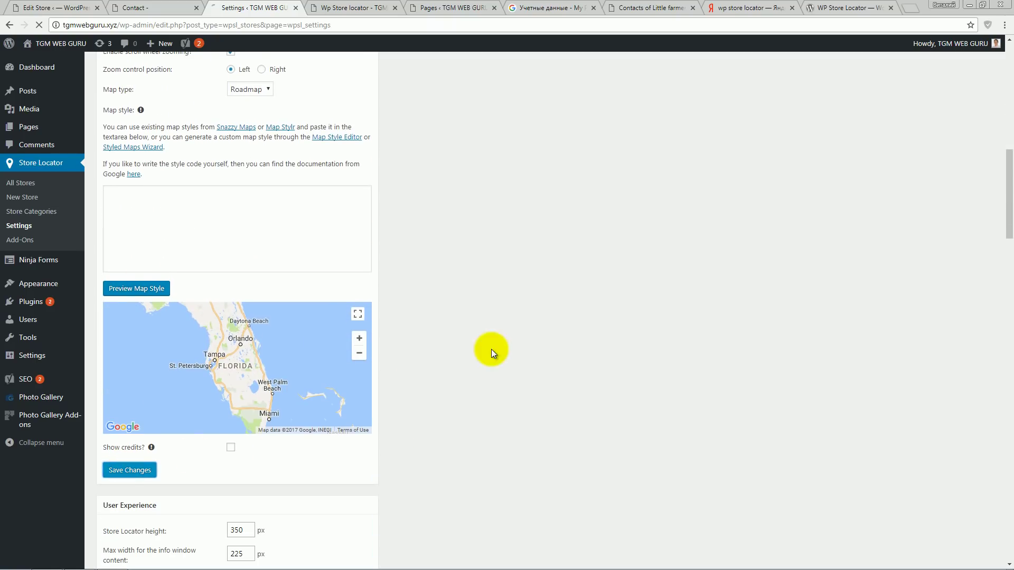
{"action": "left_click", "coordinate": [341, 7]}
- Show the 111 km, 1 hour 7 min route from Miami to West Palm Beach fashion, zoomed out
{"action": "left_click", "coordinate": [38, 25]}
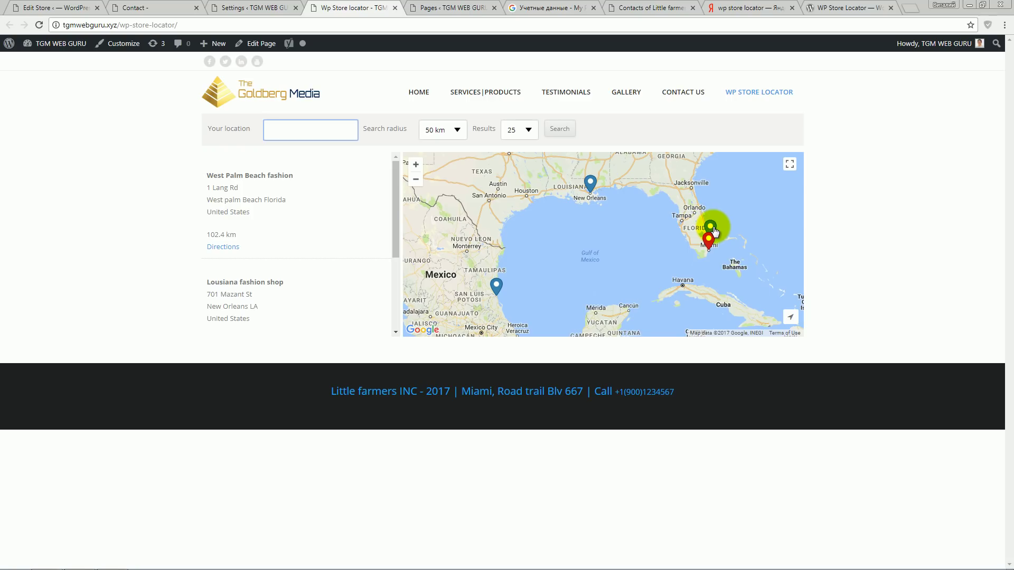
{"action": "left_click", "coordinate": [711, 229]}
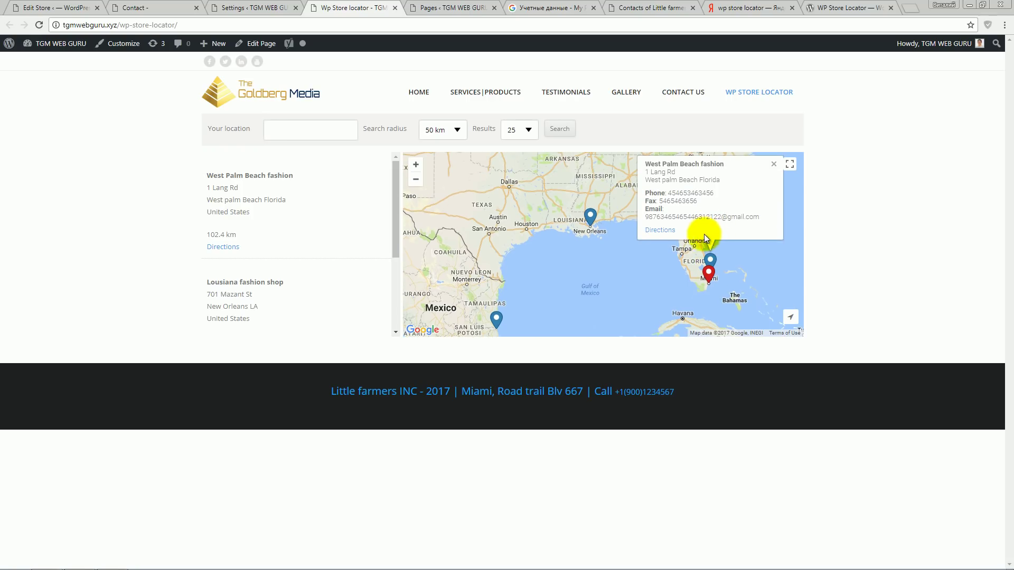
{"action": "left_click", "coordinate": [667, 233]}
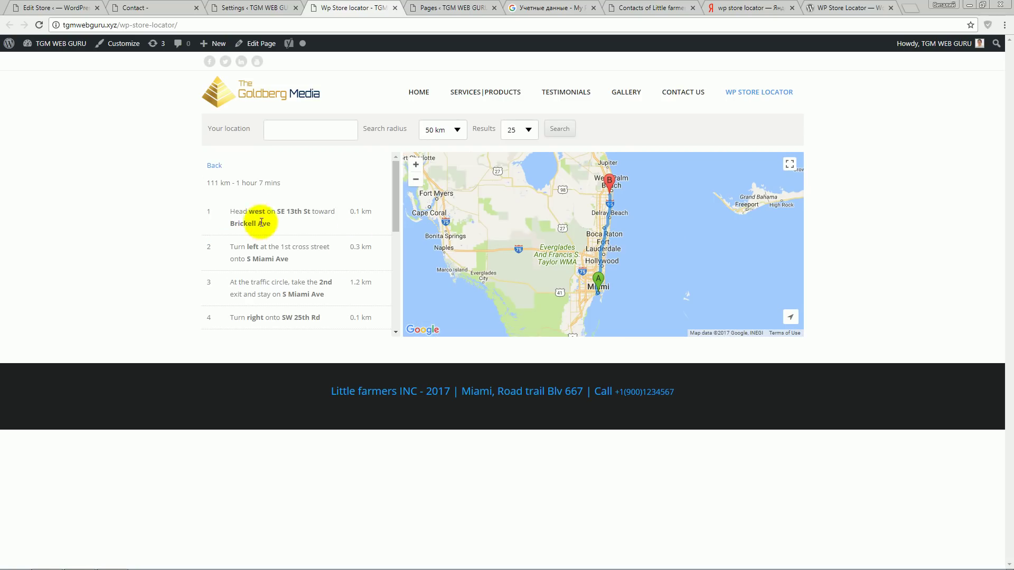
{"action": "left_click_drag", "start_coordinate": [208, 183], "coordinate": [231, 184]}
{"action": "left_click", "coordinate": [243, 188]}
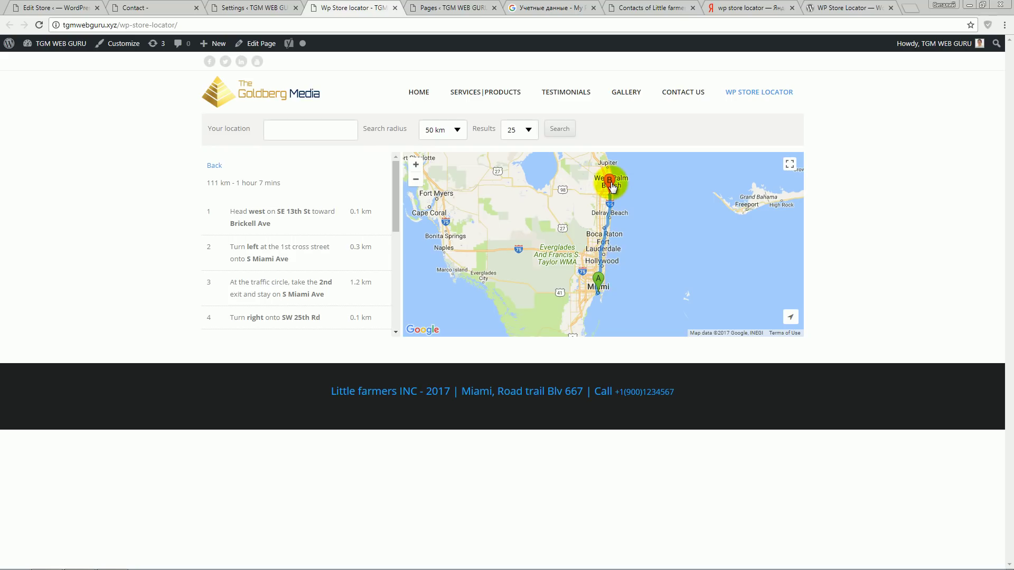
{"action": "left_click", "coordinate": [416, 179]}
{"action": "left_click_drag", "start_coordinate": [214, 183], "coordinate": [226, 182]}
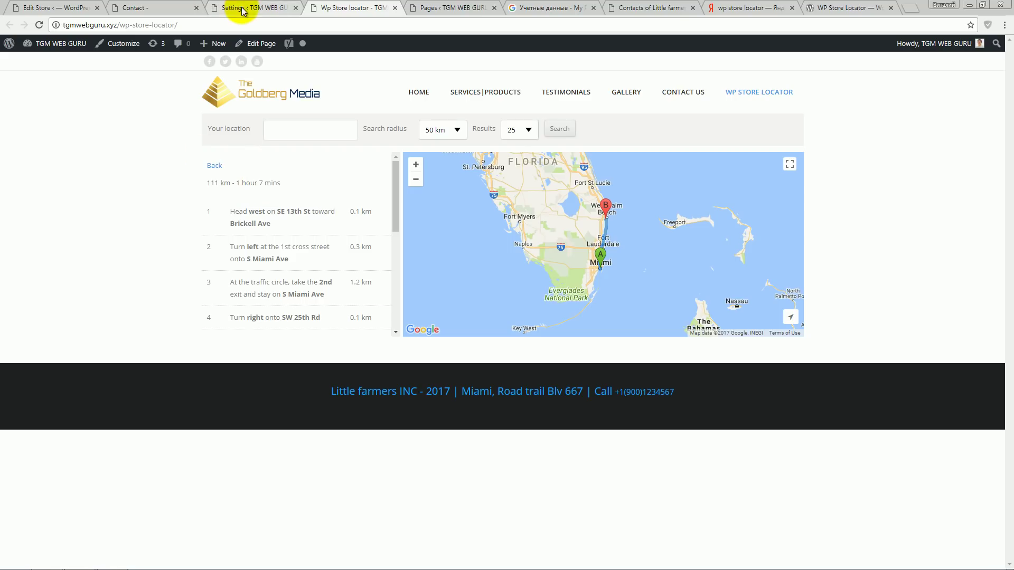
- Change the distance unit from km to mi and save the settings
{"action": "left_click", "coordinate": [262, 7]}
{"action": "scroll", "coordinate": [436, 347], "scroll_direction": "down", "scroll_amount": 3}
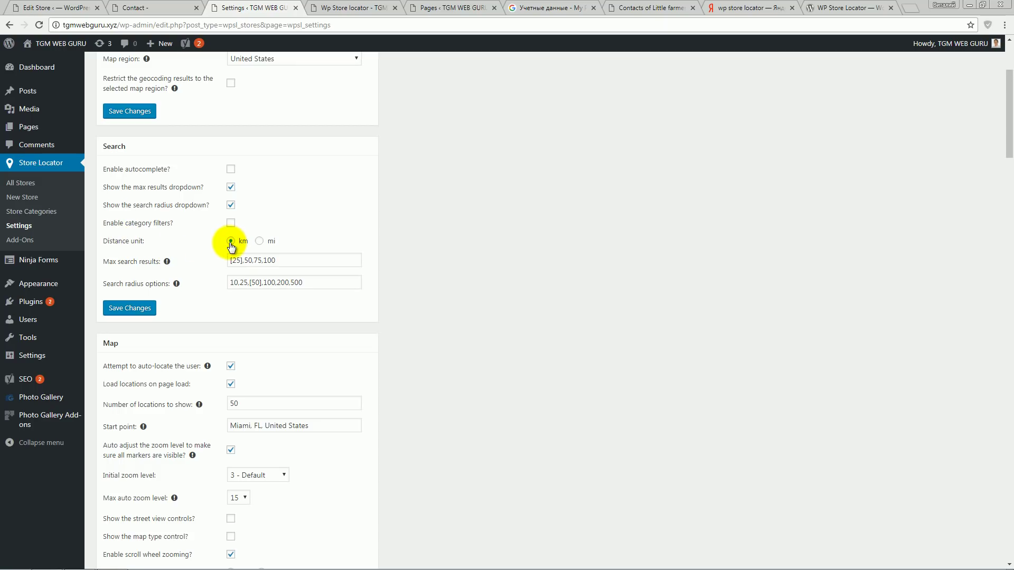
{"action": "left_click", "coordinate": [260, 242]}
{"action": "left_click", "coordinate": [144, 313]}
- Reload the locator and show the 68.8 mi, 1 hour 7 min route to West Palm Beach fashion
{"action": "left_click", "coordinate": [356, 8]}
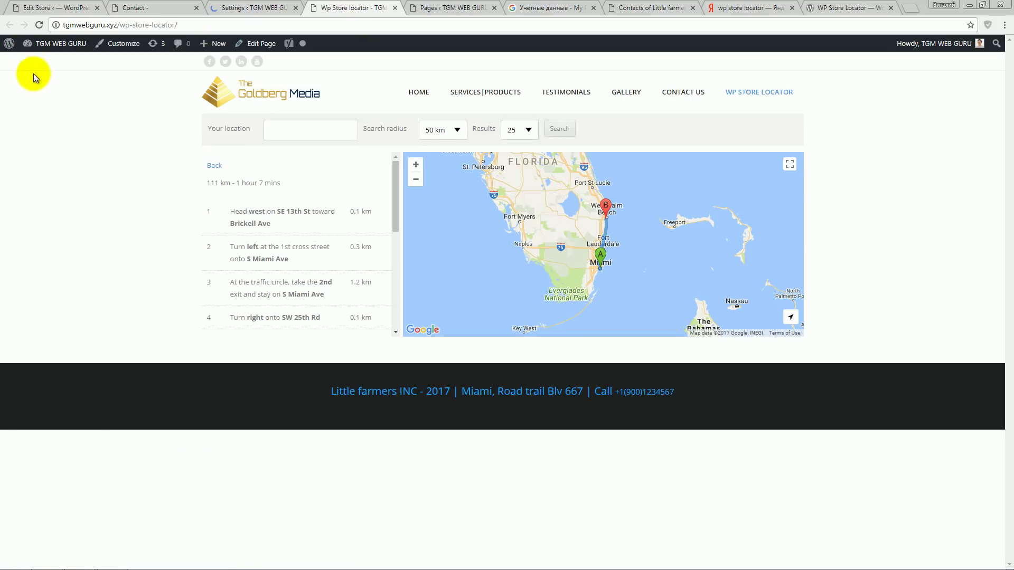
{"action": "left_click", "coordinate": [38, 24]}
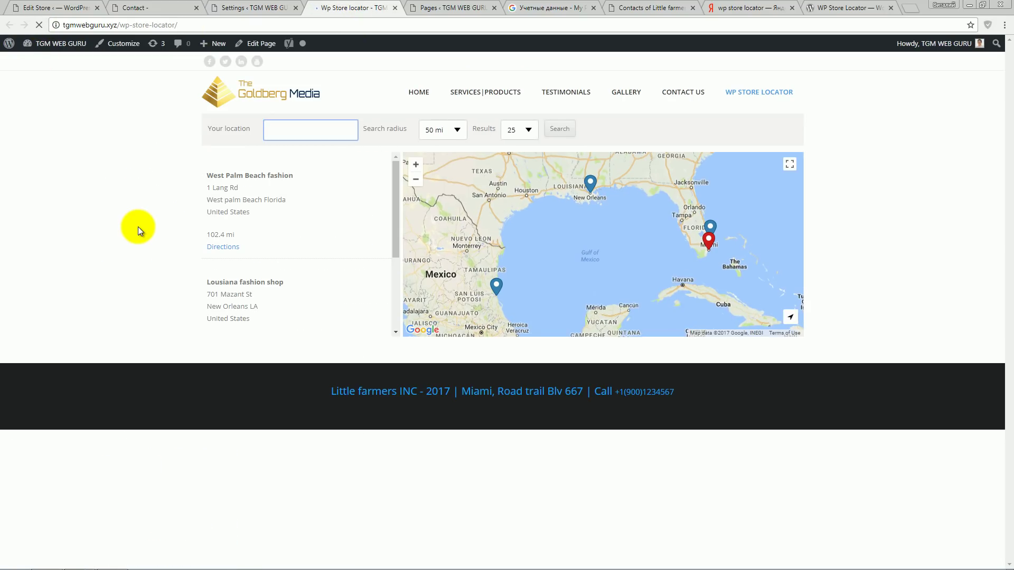
{"action": "left_click", "coordinate": [710, 227]}
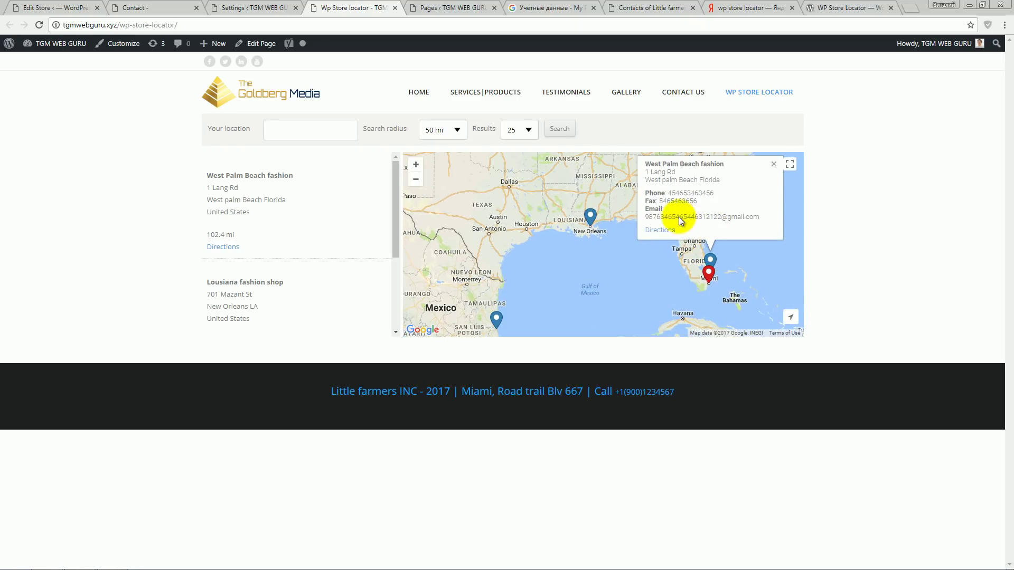
{"action": "left_click", "coordinate": [661, 231]}
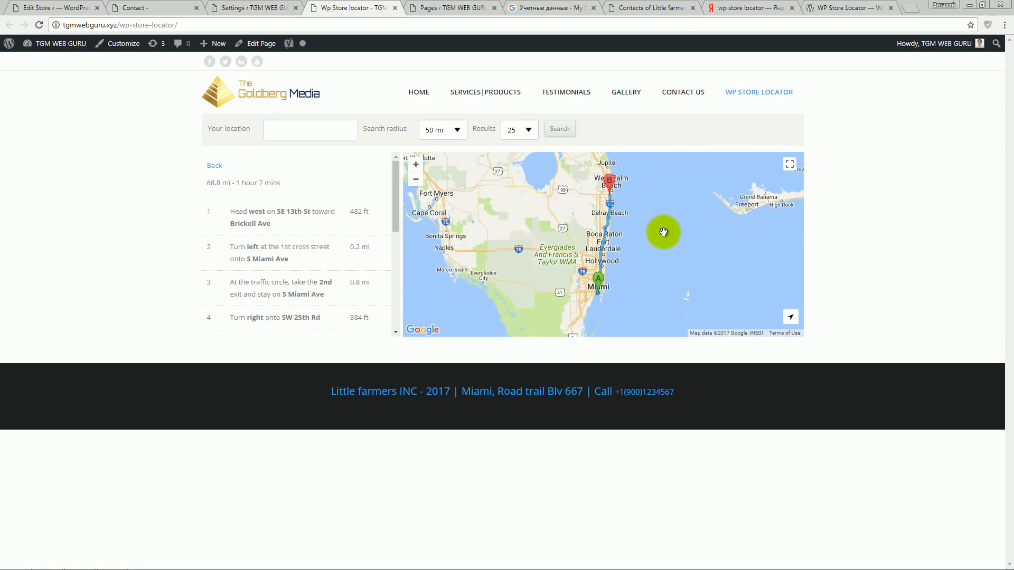
{"action": "left_click_drag", "start_coordinate": [207, 183], "coordinate": [228, 199]}
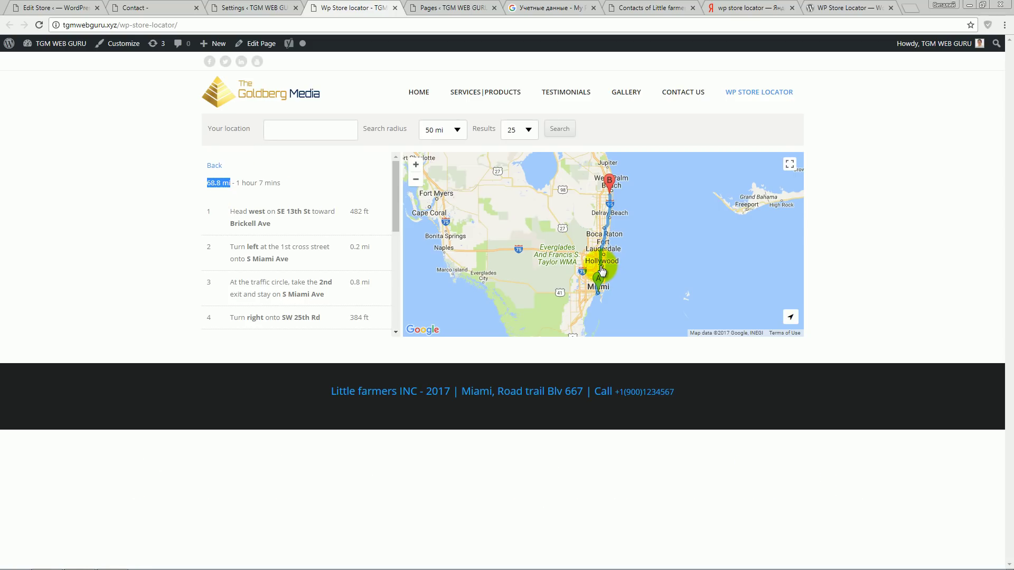
{"action": "left_click", "coordinate": [333, 167]}
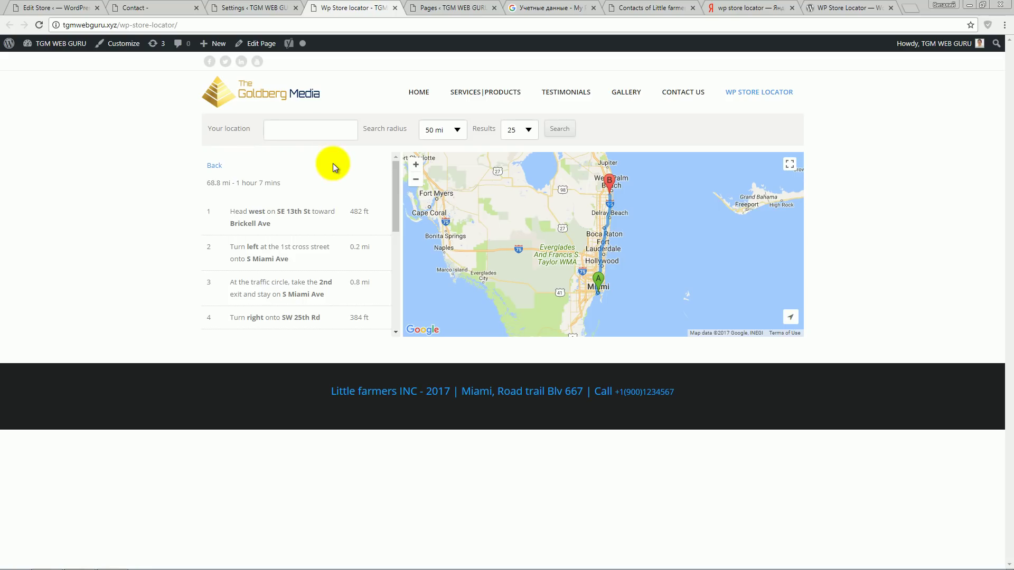
{"action": "left_click", "coordinate": [252, 8]}
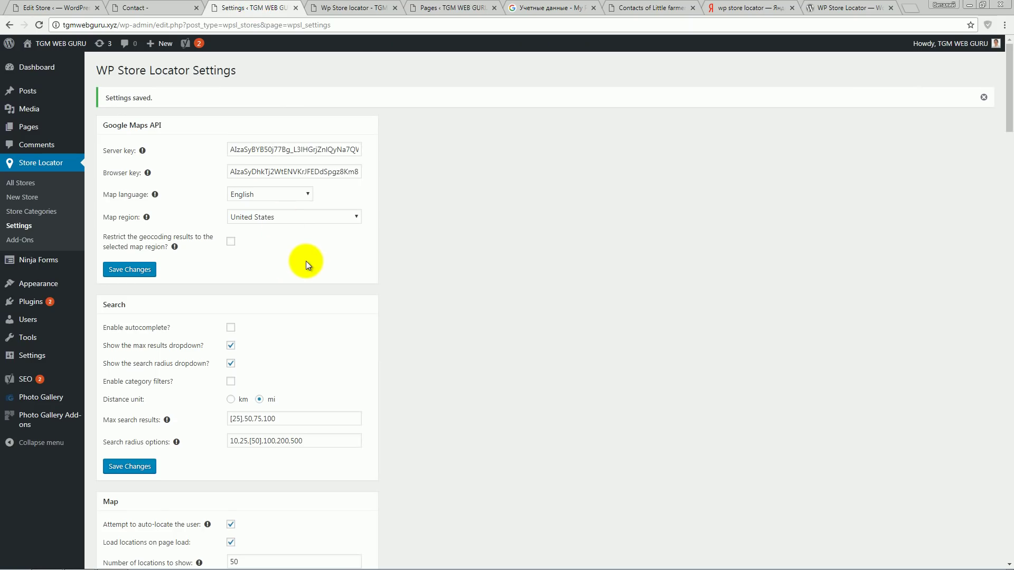
- Try typing 'new' in the store locator page's location box
{"action": "scroll", "coordinate": [311, 267], "scroll_direction": "down", "scroll_amount": 3}
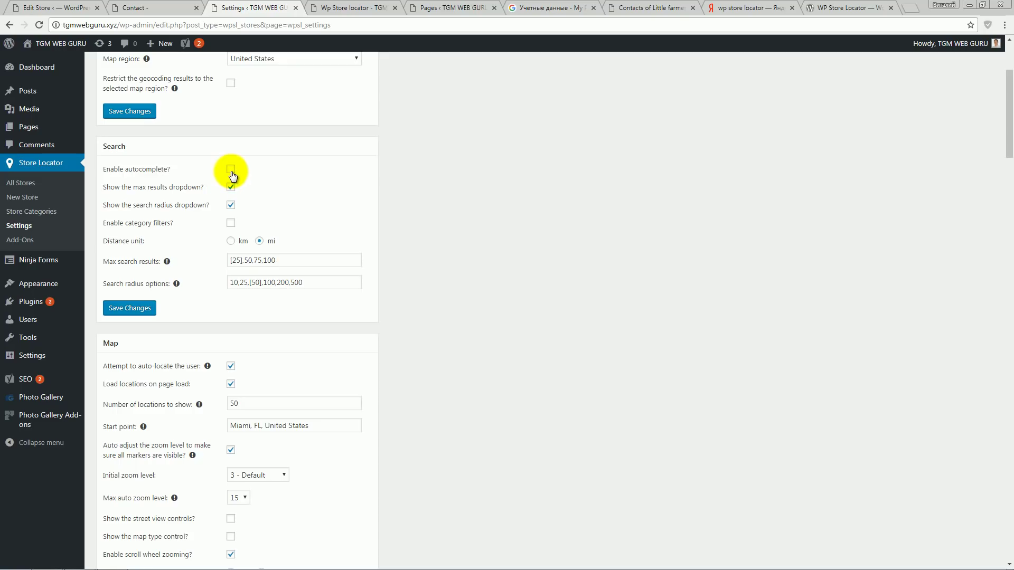
{"action": "left_click", "coordinate": [349, 7]}
{"action": "left_click", "coordinate": [295, 132]}
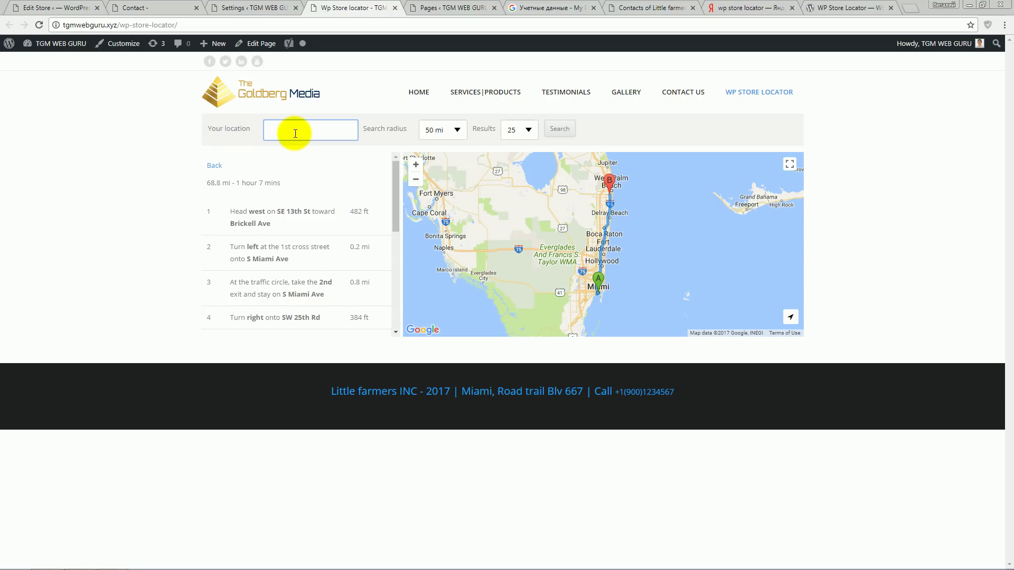
{"action": "type", "text": "new"}
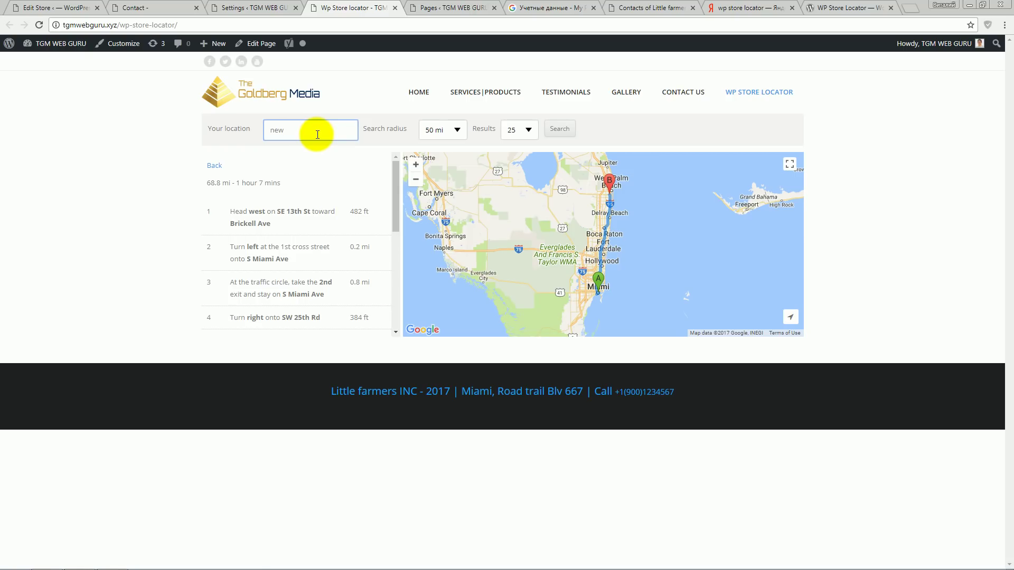
- Tick Enable autocomplete in the Search settings and save the change
{"action": "left_click", "coordinate": [251, 7]}
{"action": "left_click", "coordinate": [231, 169]}
{"action": "left_click", "coordinate": [129, 308]}
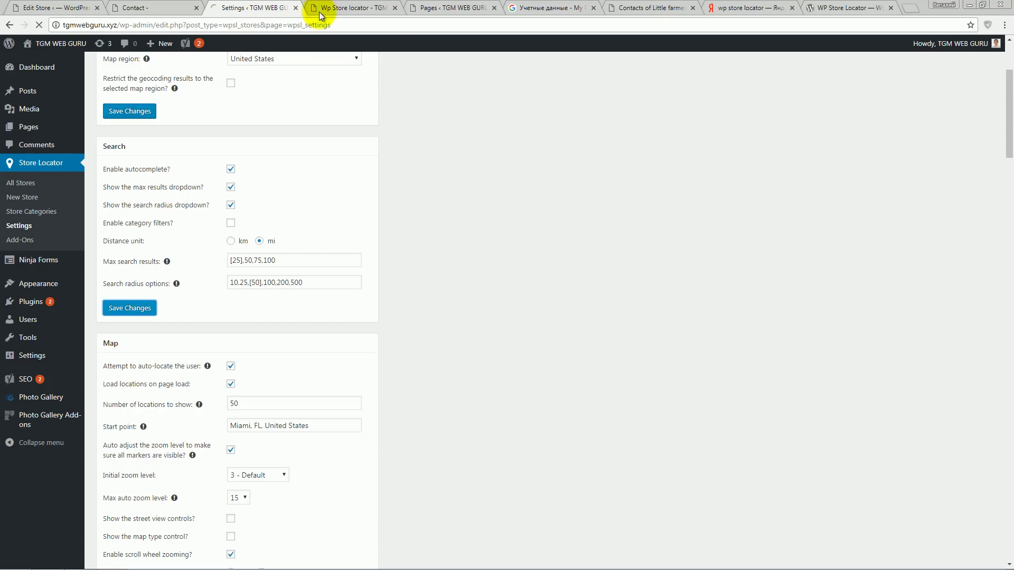
{"action": "left_click", "coordinate": [319, 13]}
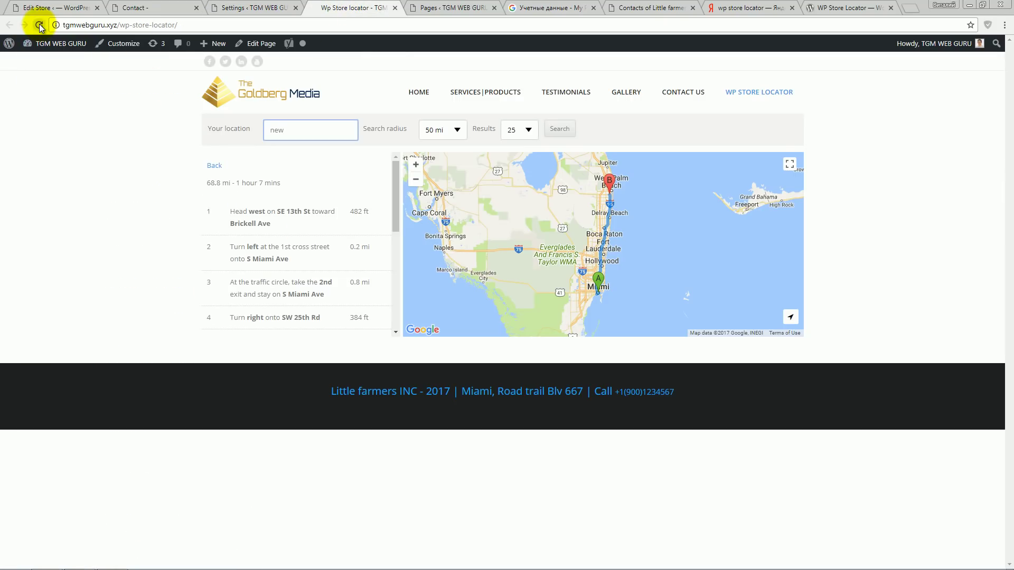
- Reload the locator, type 'new', and pick New York, NY, United States from the suggestions
{"action": "left_click", "coordinate": [39, 24]}
{"action": "type", "text": "new"}
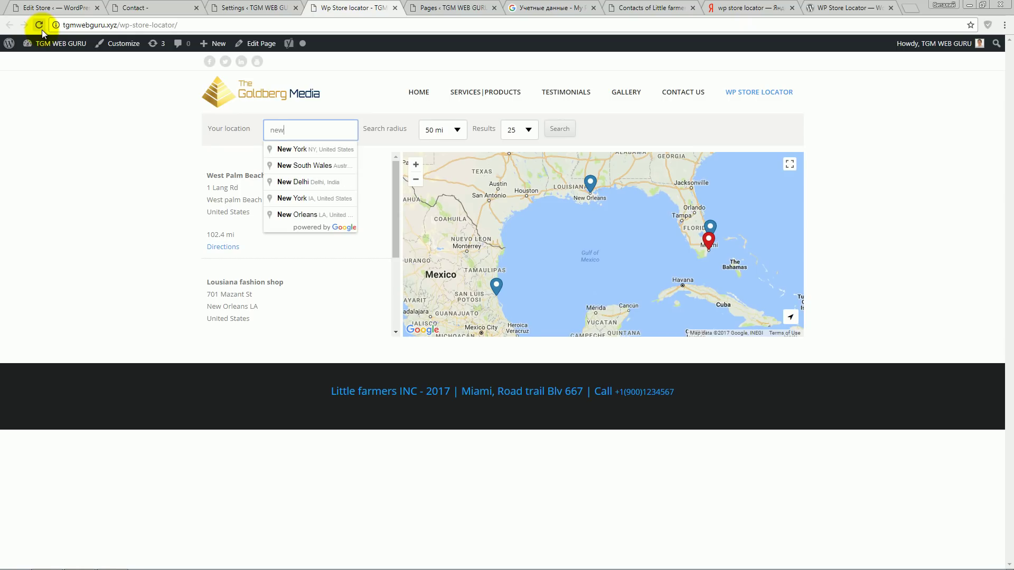
{"action": "left_click", "coordinate": [317, 150]}
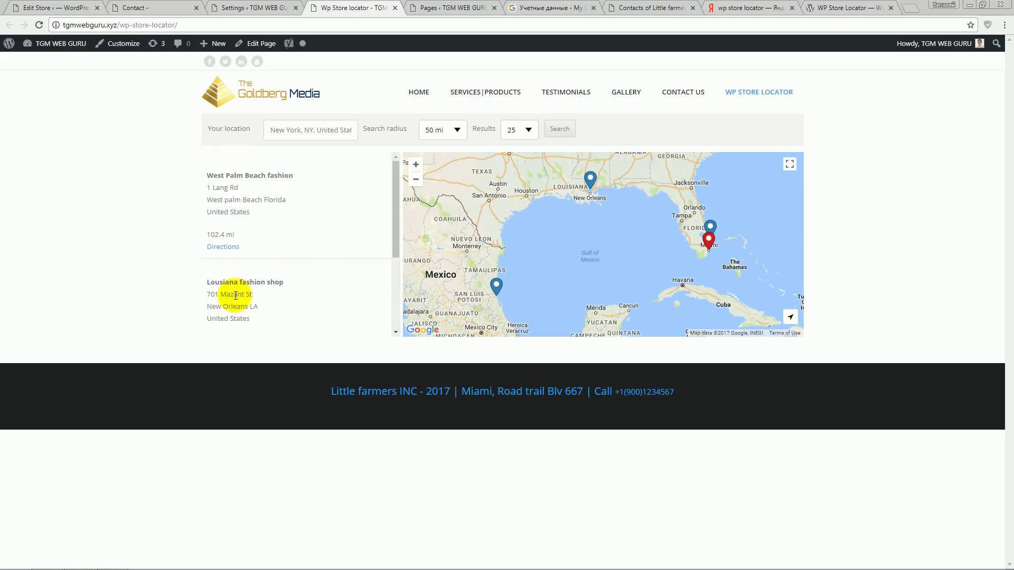
{"action": "left_click_drag", "start_coordinate": [395, 208], "coordinate": [399, 271]}
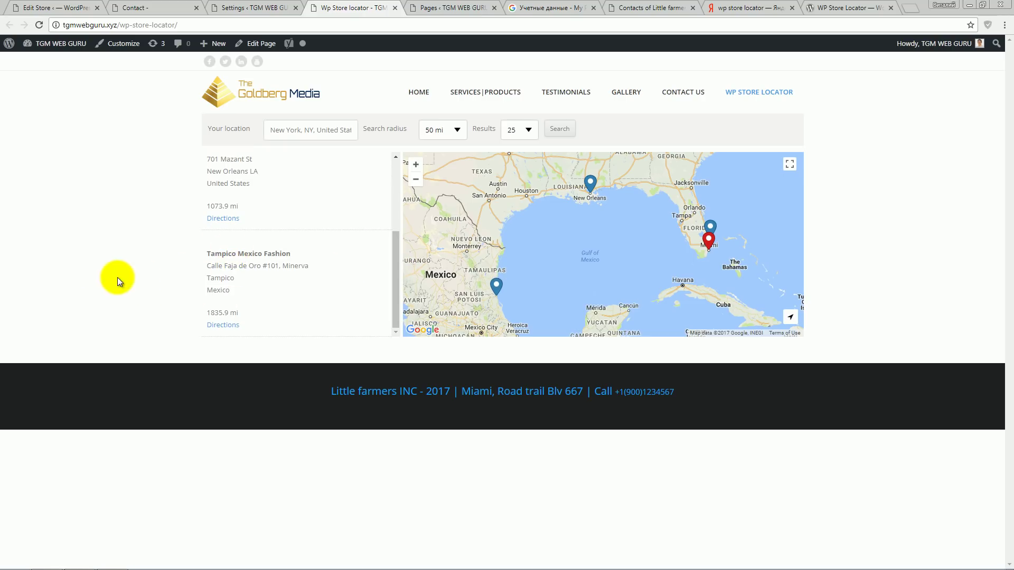
{"action": "scroll", "coordinate": [253, 276], "scroll_direction": "up", "scroll_amount": 3}
- Change Max search results from [25],50,75,100 to 25,[50],75,100 and save
{"action": "left_click", "coordinate": [252, 9]}
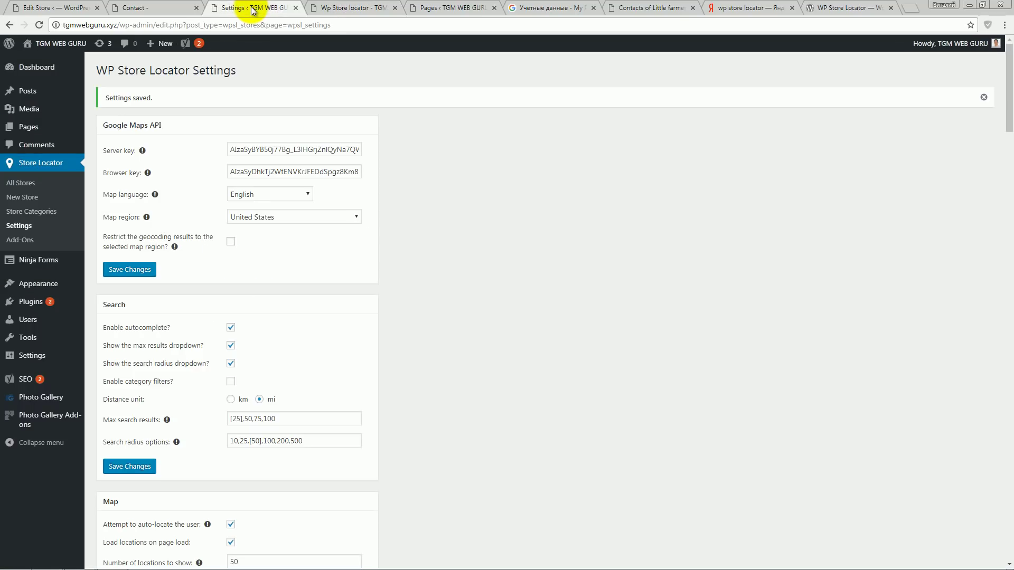
{"action": "scroll", "coordinate": [433, 287], "scroll_direction": "down", "scroll_amount": 2}
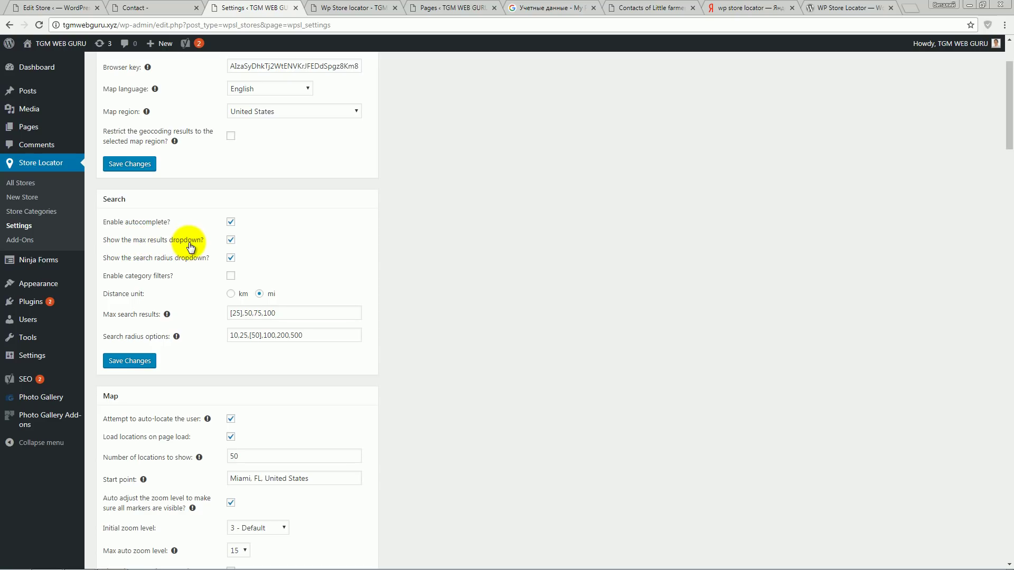
{"action": "scroll", "coordinate": [189, 245], "scroll_direction": "up", "scroll_amount": 2}
{"action": "scroll", "coordinate": [193, 249], "scroll_direction": "down", "scroll_amount": 3}
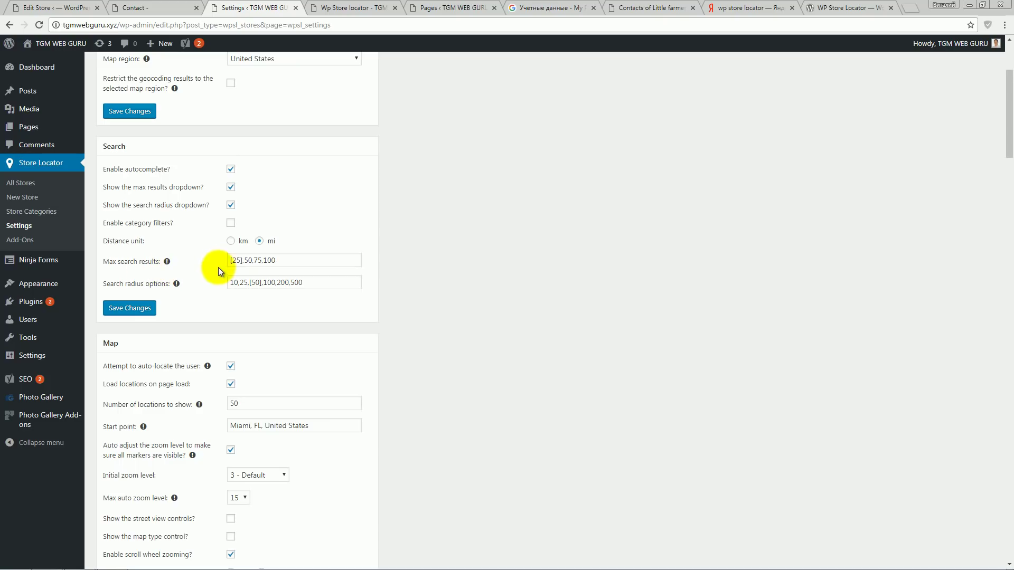
{"action": "left_click", "coordinate": [244, 258]}
{"action": "left_click", "coordinate": [344, 8]}
{"action": "left_click", "coordinate": [253, 7]}
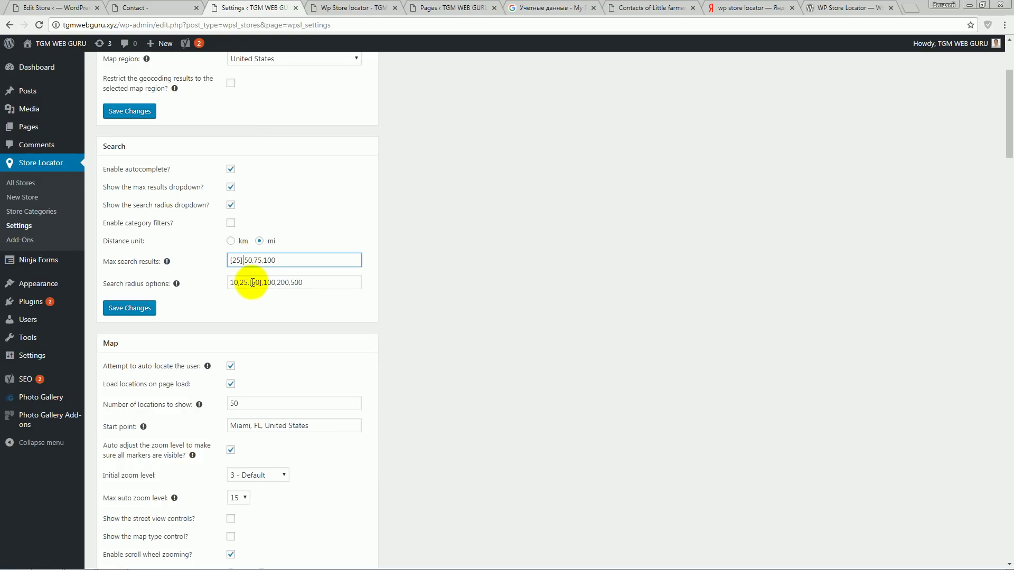
{"action": "key", "text": "BackSpace"}
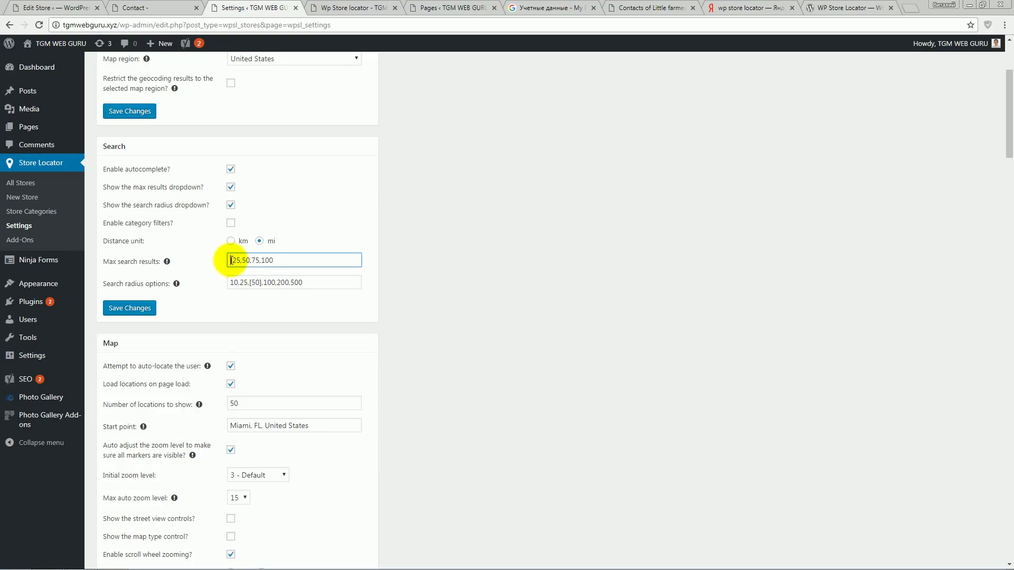
{"action": "key", "text": "BackSpace"}
{"action": "left_click", "coordinate": [249, 266]}
{"action": "type", "text": "]"}
{"action": "key", "text": "Left"}
{"action": "key", "text": "Left"}
{"action": "key", "text": "Left"}
{"action": "type", "text": "["}
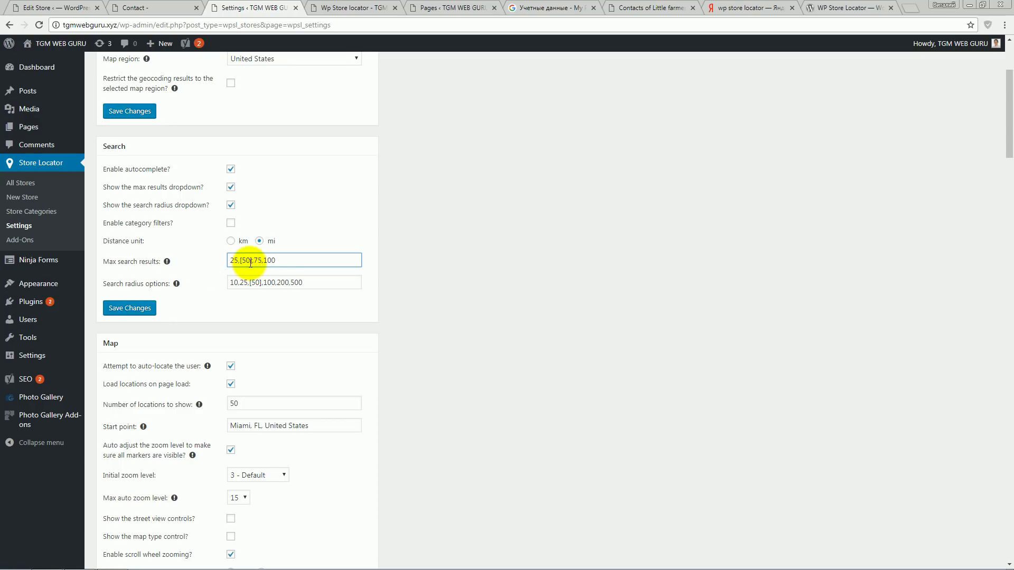
{"action": "left_click", "coordinate": [144, 308]}
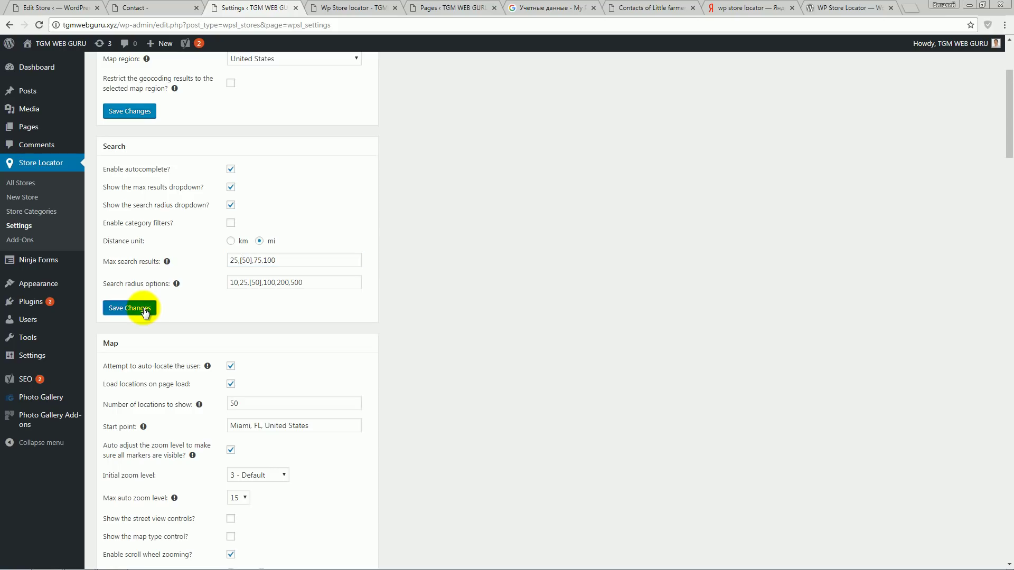
- Reload the store locator page to confirm 50 results, then type 'new' as the location
{"action": "left_click", "coordinate": [355, 8]}
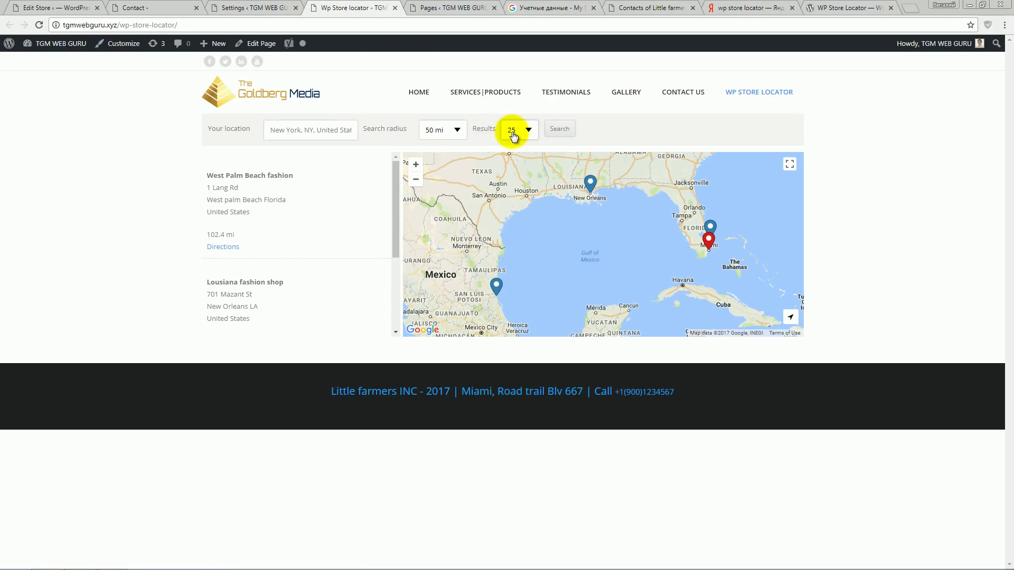
{"action": "left_click", "coordinate": [39, 24]}
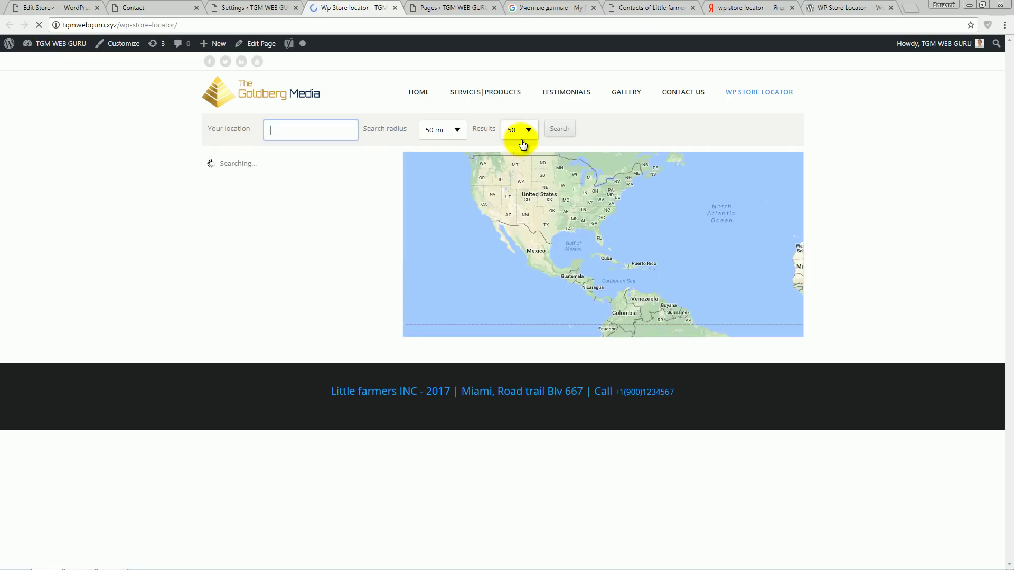
{"action": "left_click", "coordinate": [253, 8]}
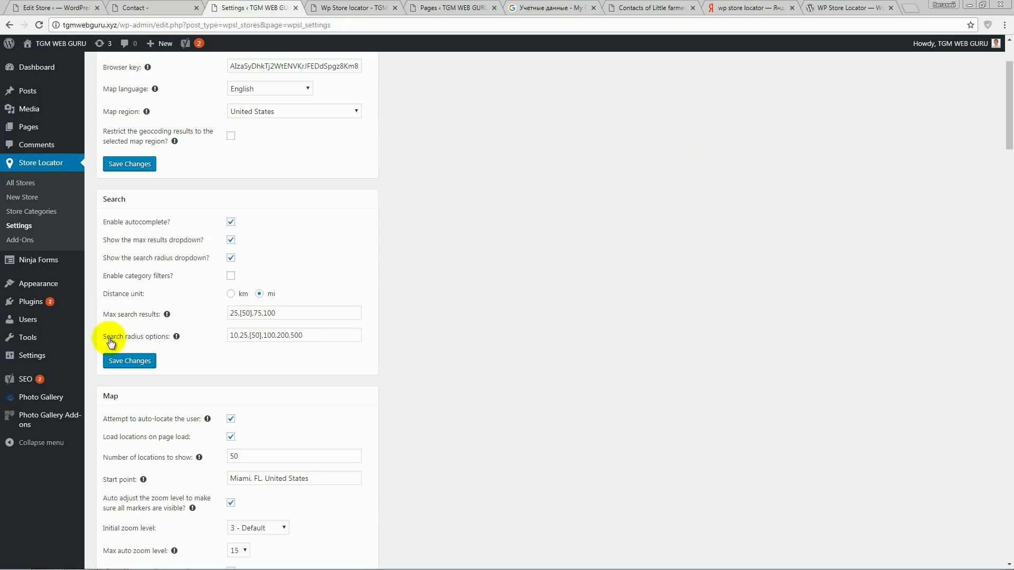
{"action": "left_click", "coordinate": [261, 341]}
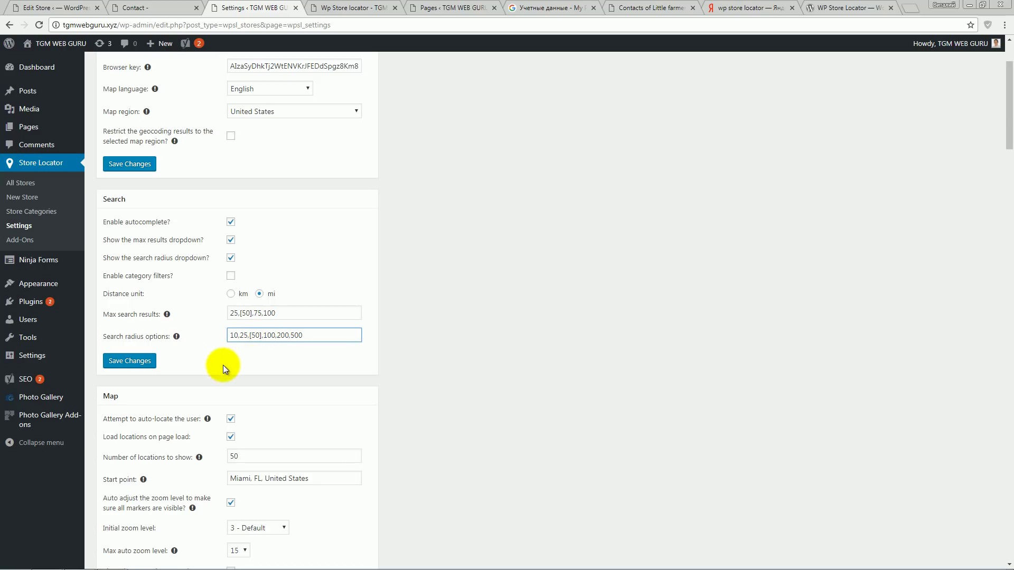
{"action": "left_click", "coordinate": [332, 8]}
{"action": "left_click", "coordinate": [308, 131]}
{"action": "type", "text": "new"}
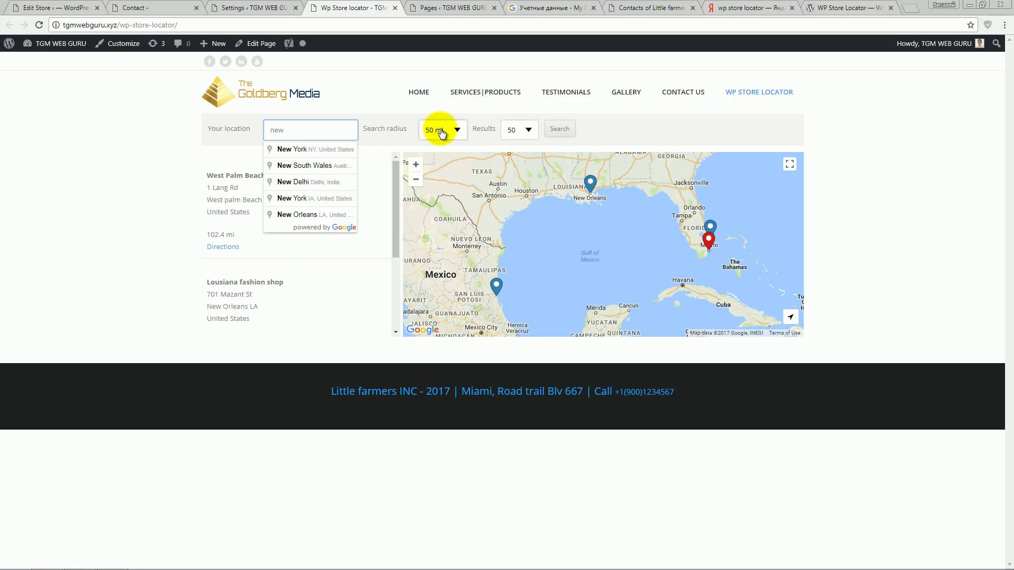
- Search for stores near New York and zoom the map out
{"action": "left_click", "coordinate": [323, 153]}
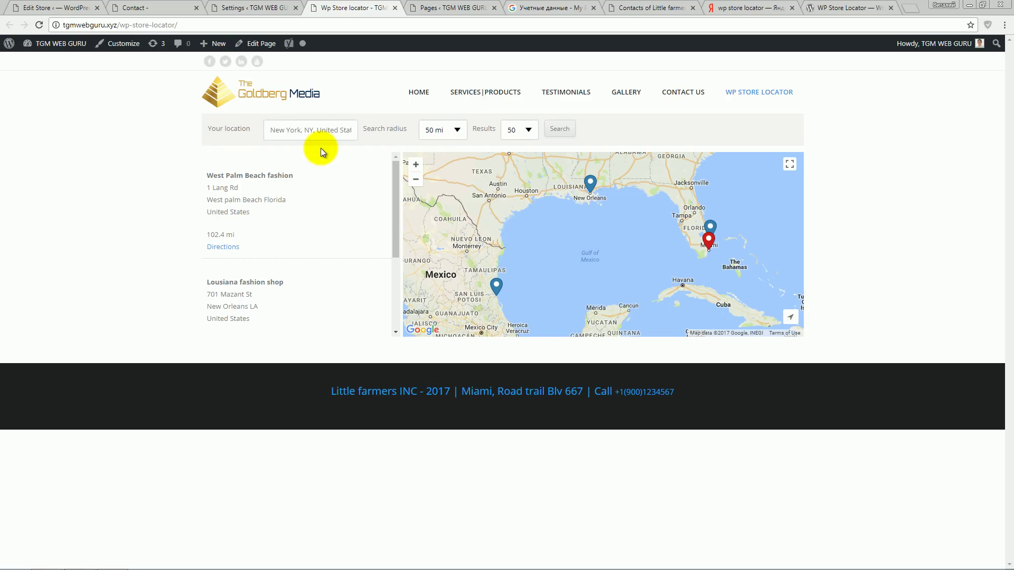
{"action": "left_click", "coordinate": [563, 135]}
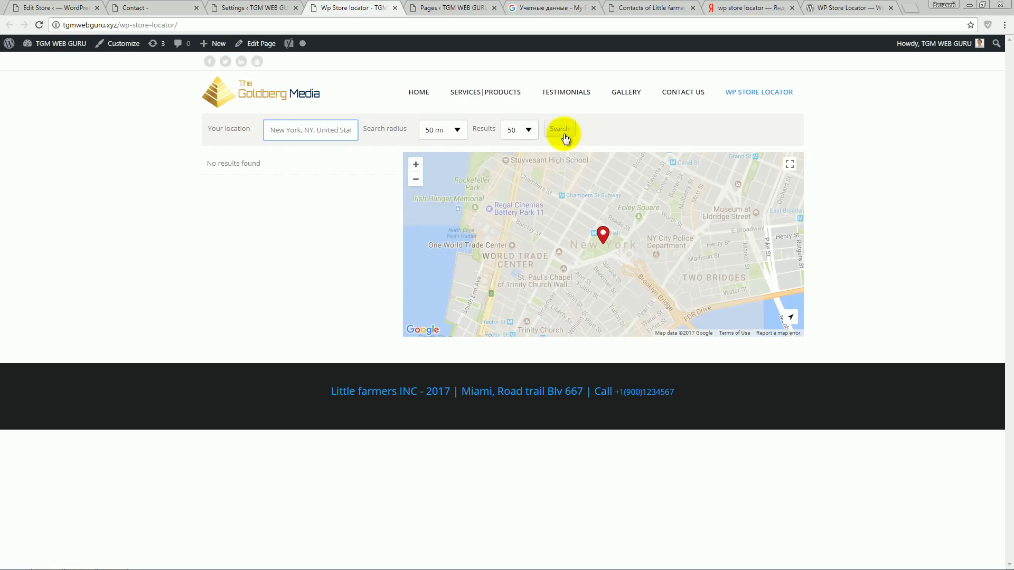
{"action": "left_click", "coordinate": [415, 181]}
{"action": "left_click", "coordinate": [416, 181]}
{"action": "left_click", "coordinate": [416, 181]}
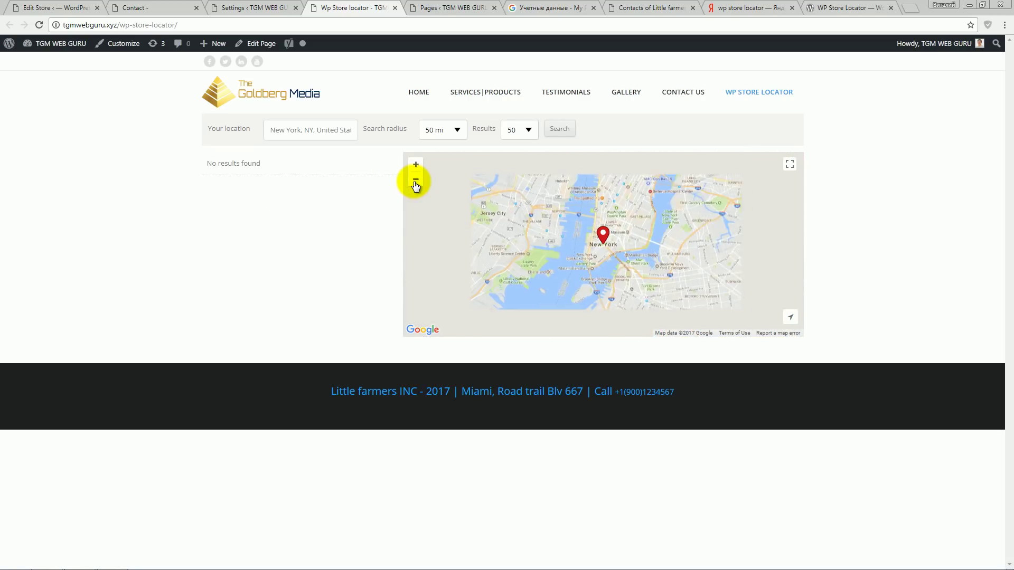
{"action": "left_click", "coordinate": [416, 181]}
- Search from West Palm Beach instead, then open and close a store's map info window
{"action": "triple_click", "coordinate": [310, 130]}
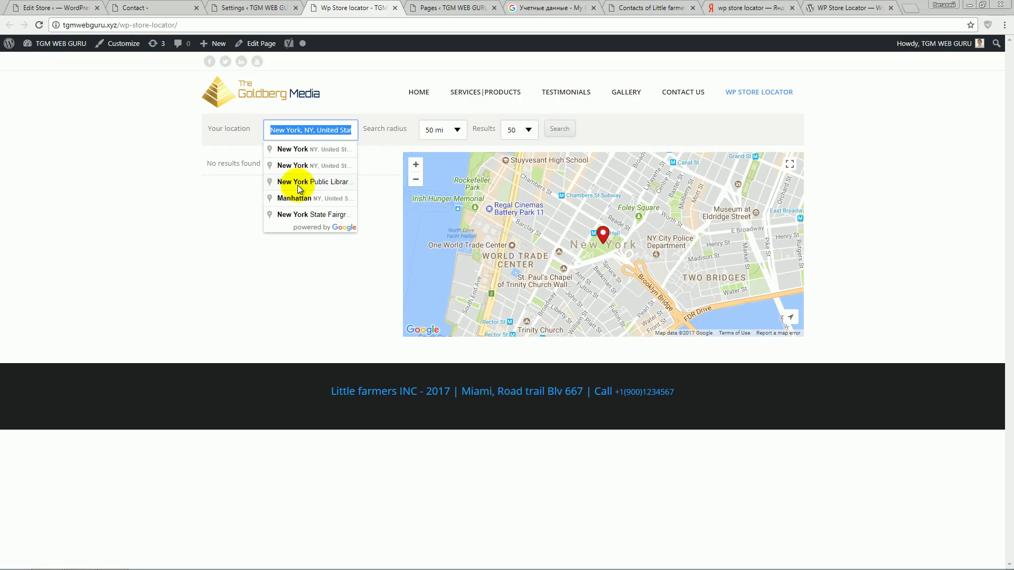
{"action": "type", "text": "west palm"}
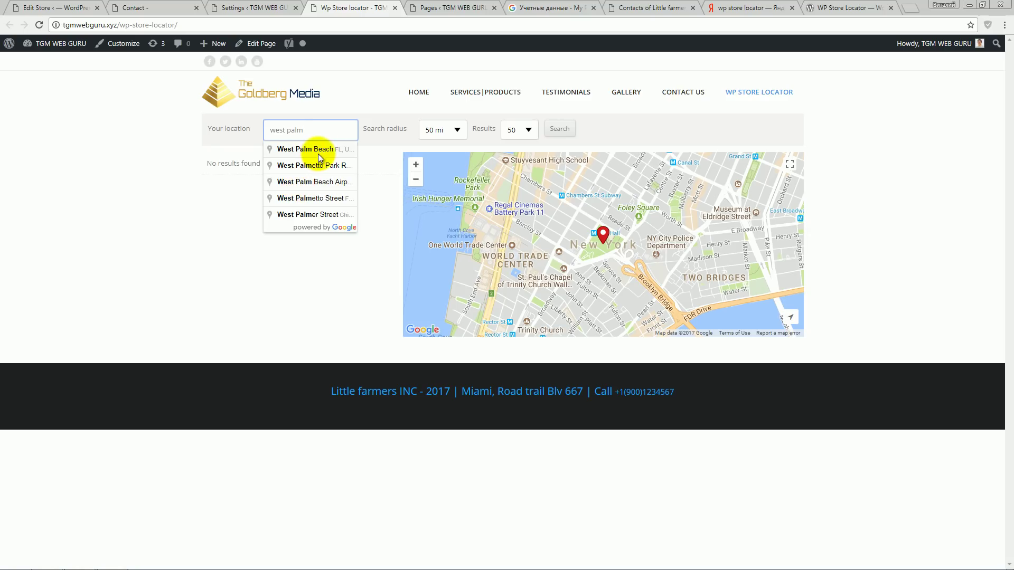
{"action": "left_click", "coordinate": [321, 151]}
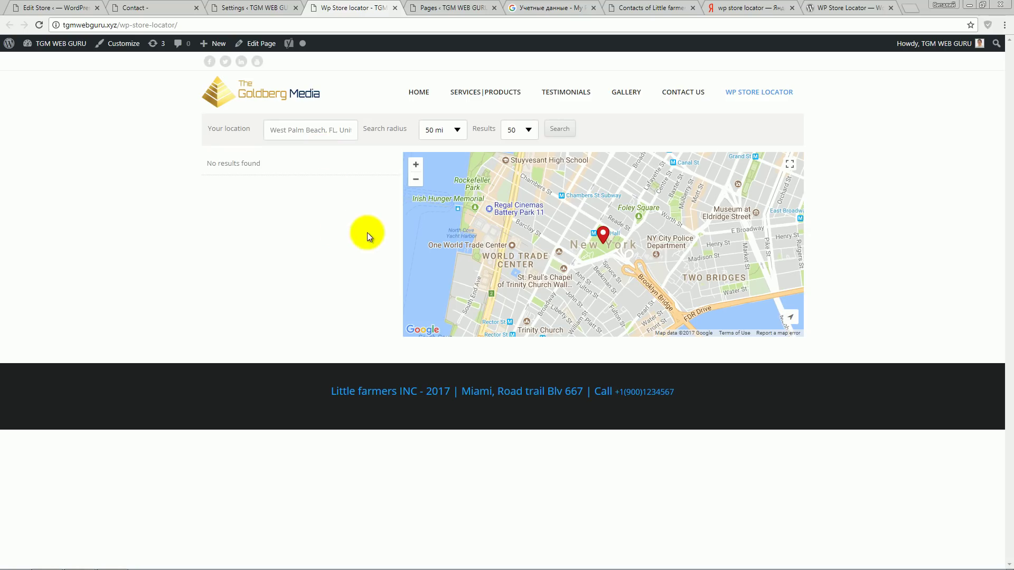
{"action": "left_click", "coordinate": [560, 129]}
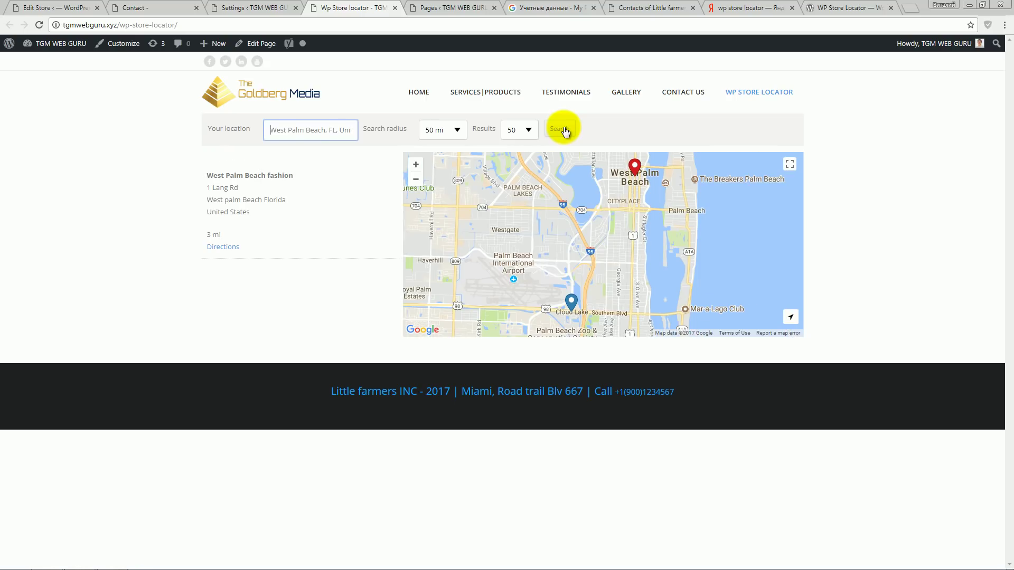
{"action": "left_click", "coordinate": [571, 303]}
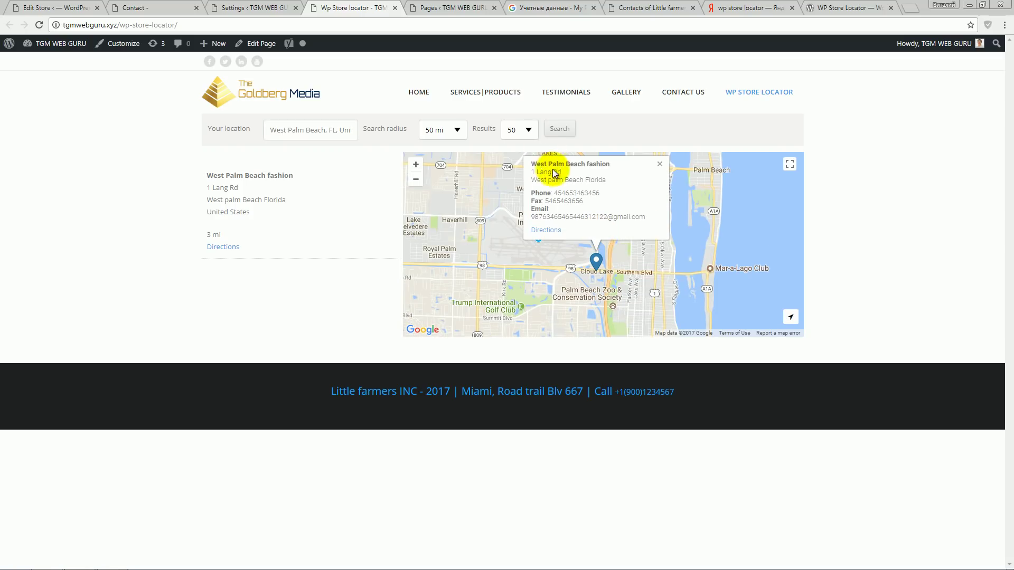
{"action": "left_click", "coordinate": [660, 165]}
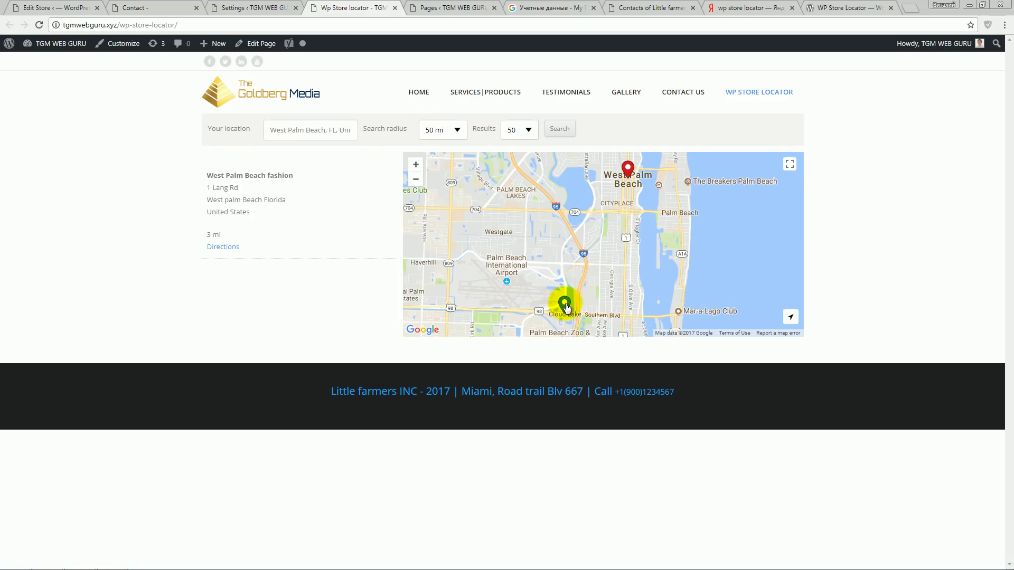
{"action": "left_click", "coordinate": [236, 7]}
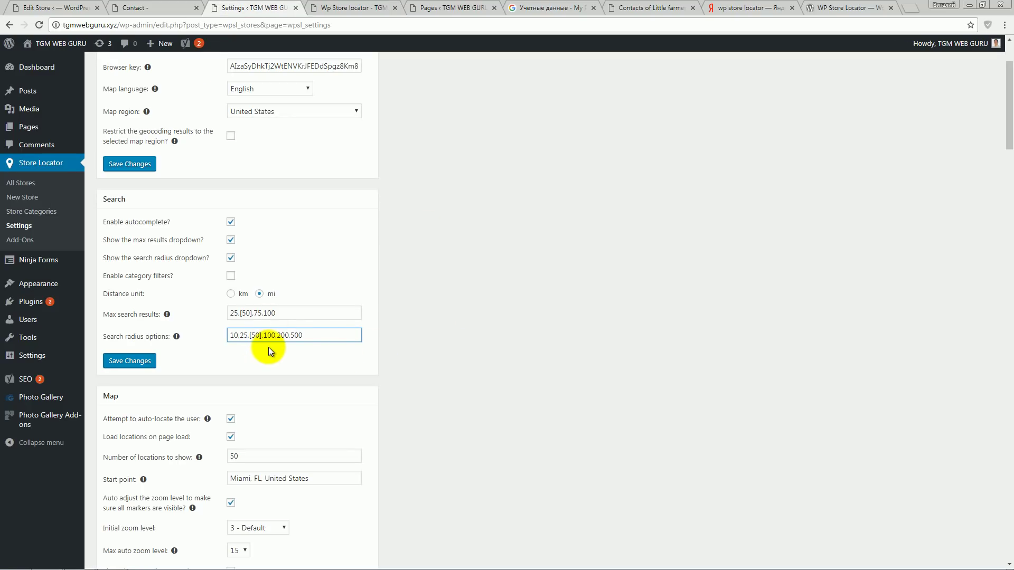
- Move the default search radius bracket from 50 to 200 and save
{"action": "left_click", "coordinate": [261, 335]}
{"action": "key", "text": "BackSpace"}
{"action": "left_click", "coordinate": [286, 336]}
{"action": "left_click", "coordinate": [130, 361]}
- Reload the store locator page and scroll through stores found within 200 mi
{"action": "left_click", "coordinate": [384, 6]}
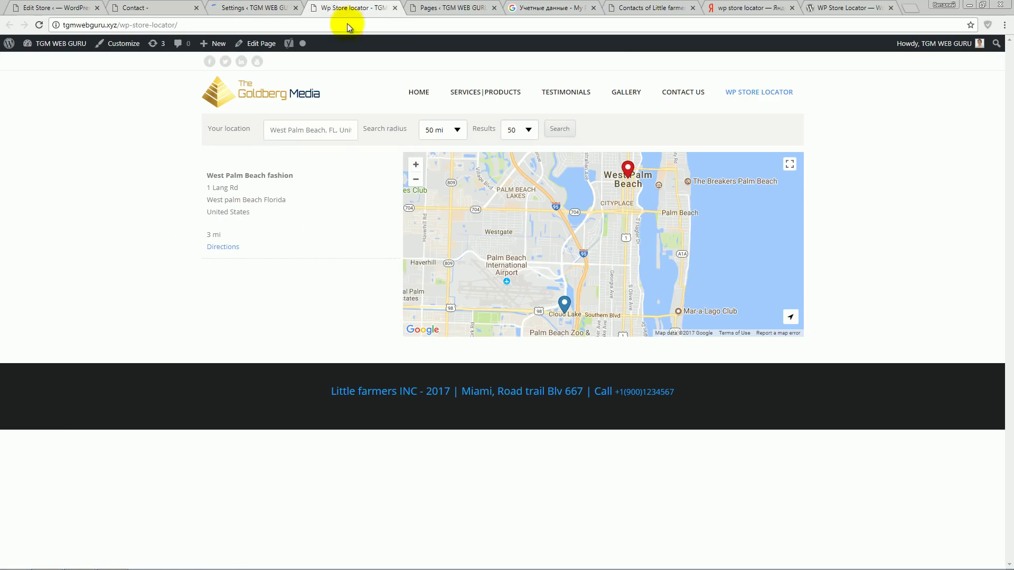
{"action": "left_click", "coordinate": [38, 25]}
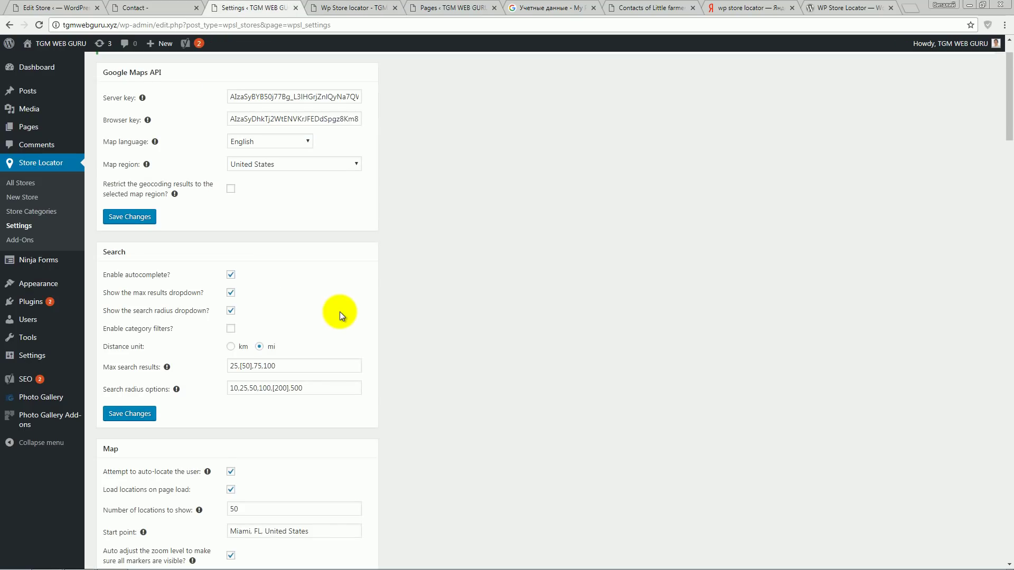
{"action": "scroll", "coordinate": [342, 316], "scroll_direction": "down", "scroll_amount": 1}
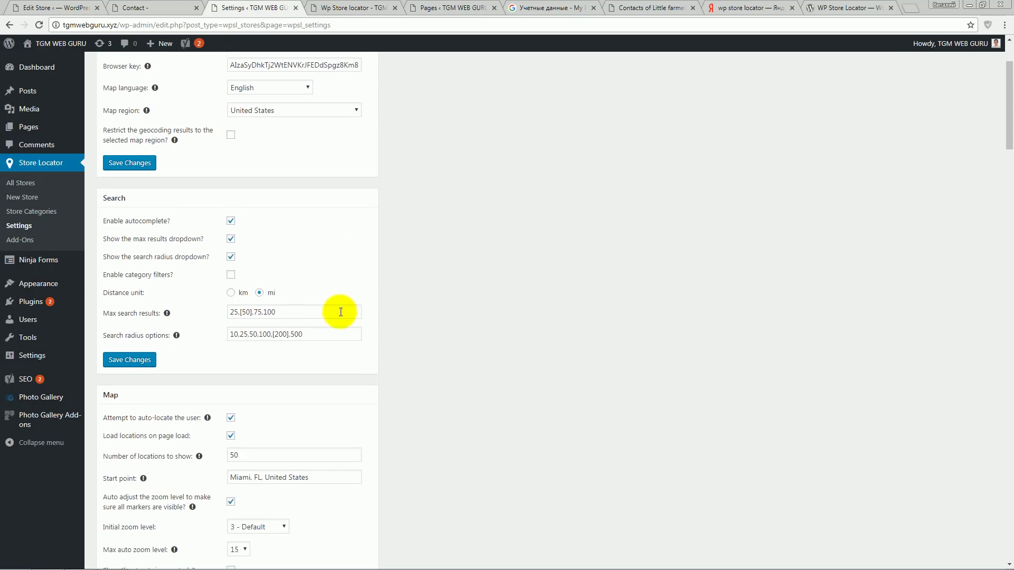
{"action": "scroll", "coordinate": [340, 312], "scroll_direction": "down", "scroll_amount": 1}
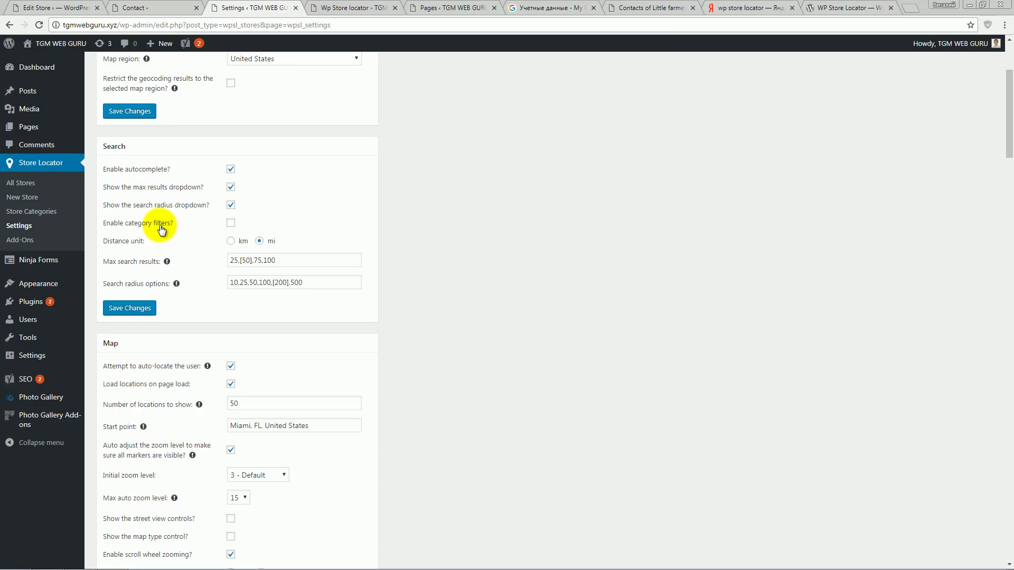
- Enable category filters with Dropdown type, save, reload the locator, and open Store Categories
{"action": "left_click", "coordinate": [231, 223]}
{"action": "left_click", "coordinate": [139, 331]}
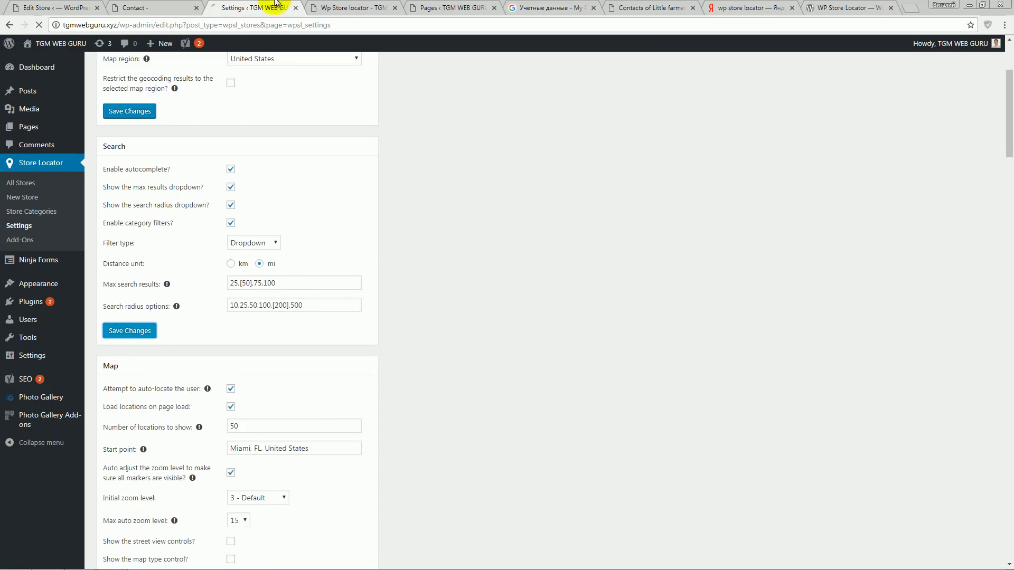
{"action": "left_click", "coordinate": [338, 7]}
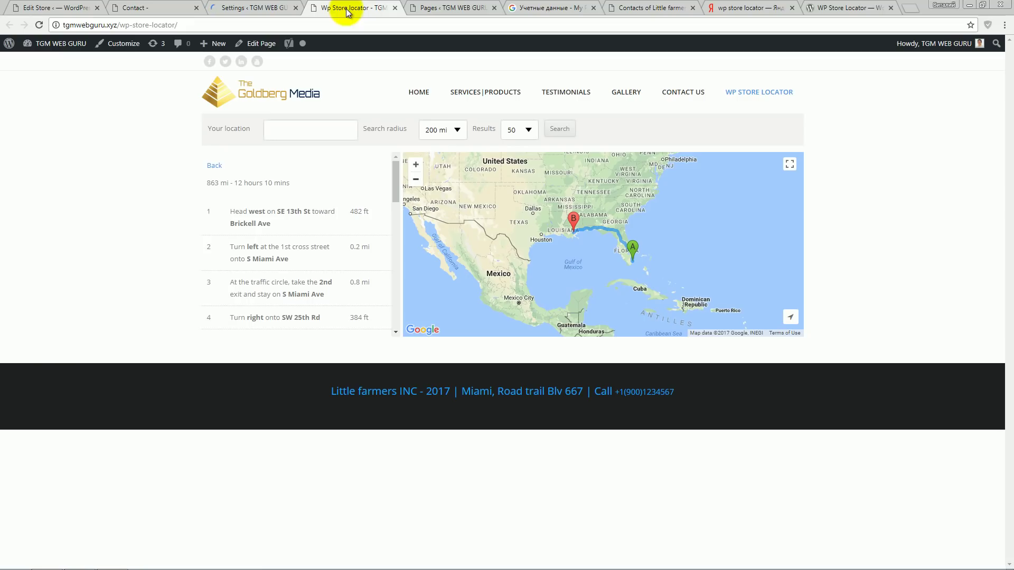
{"action": "left_click", "coordinate": [39, 25]}
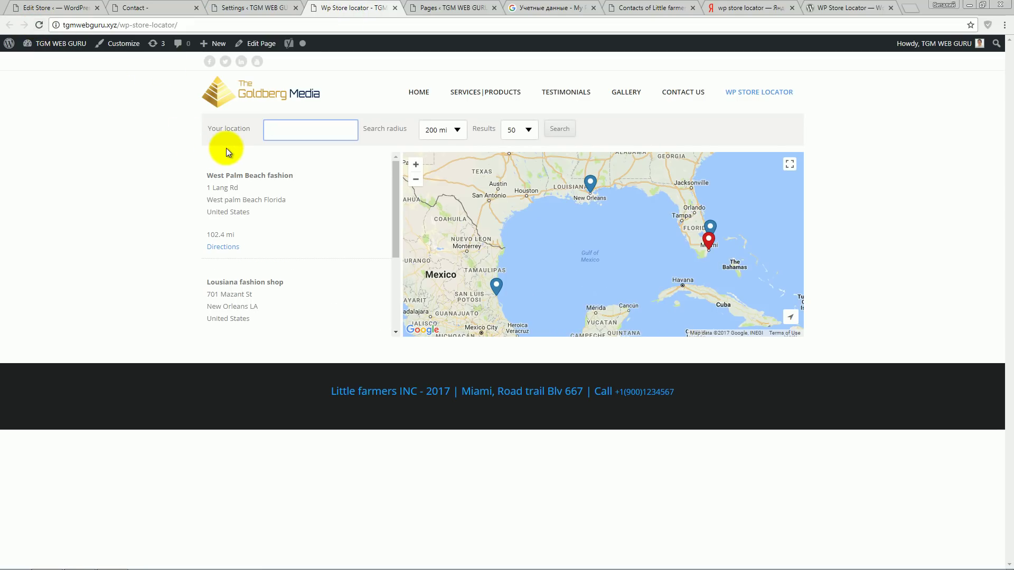
{"action": "left_click", "coordinate": [248, 8]}
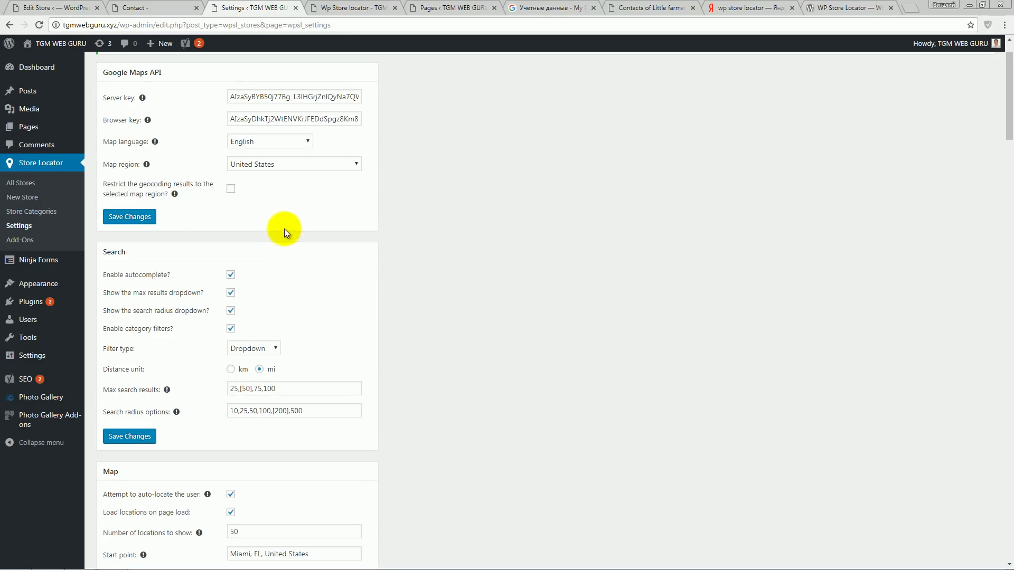
{"action": "left_click", "coordinate": [42, 211]}
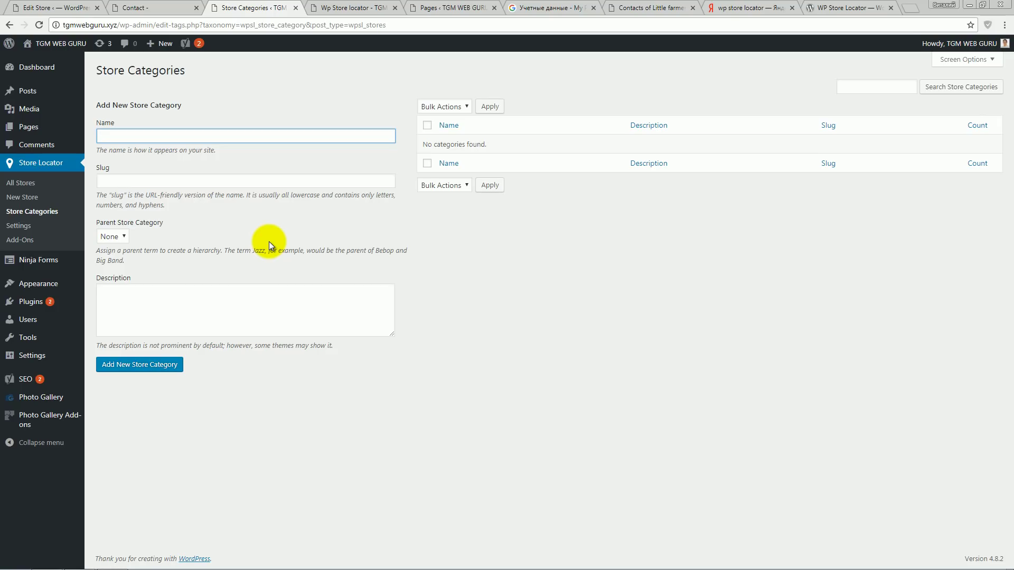
- Add a store category named 'Fashion store' with slug 'fashion'
{"action": "type", "text": "Fashion store"}
{"action": "left_click", "coordinate": [196, 180]}
{"action": "type", "text": "fash"}
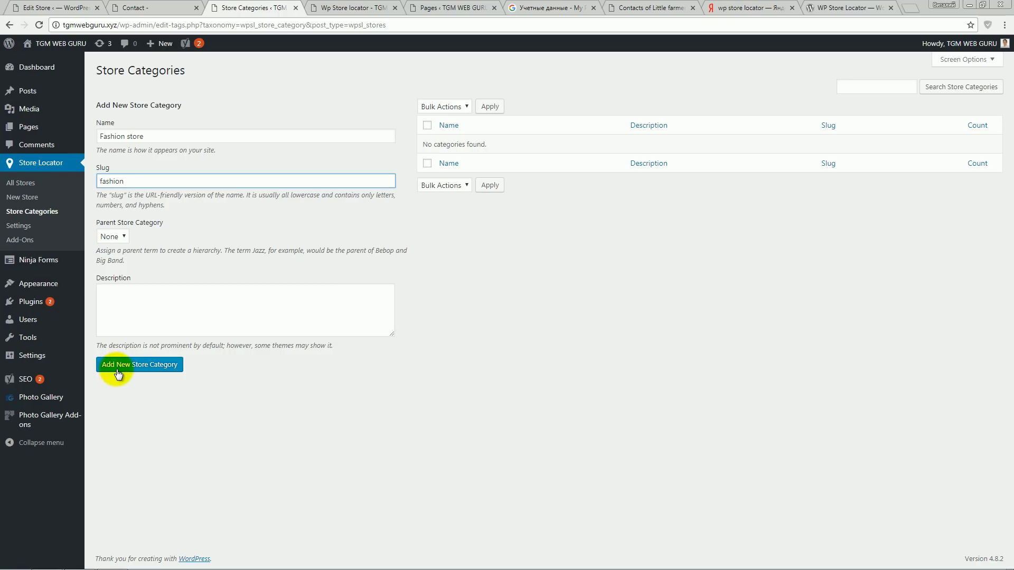
{"action": "left_click", "coordinate": [146, 370]}
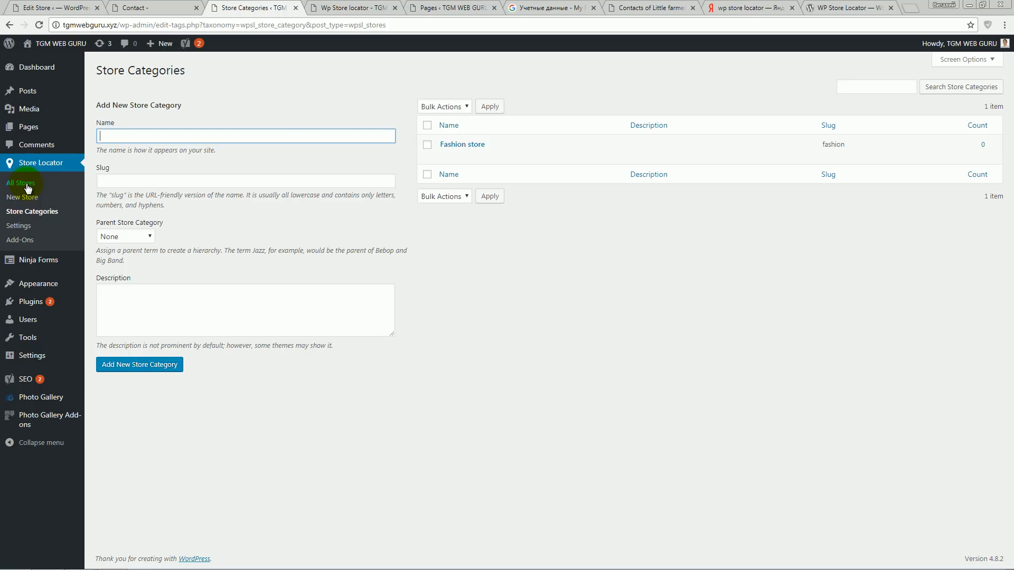
{"action": "left_click", "coordinate": [26, 186]}
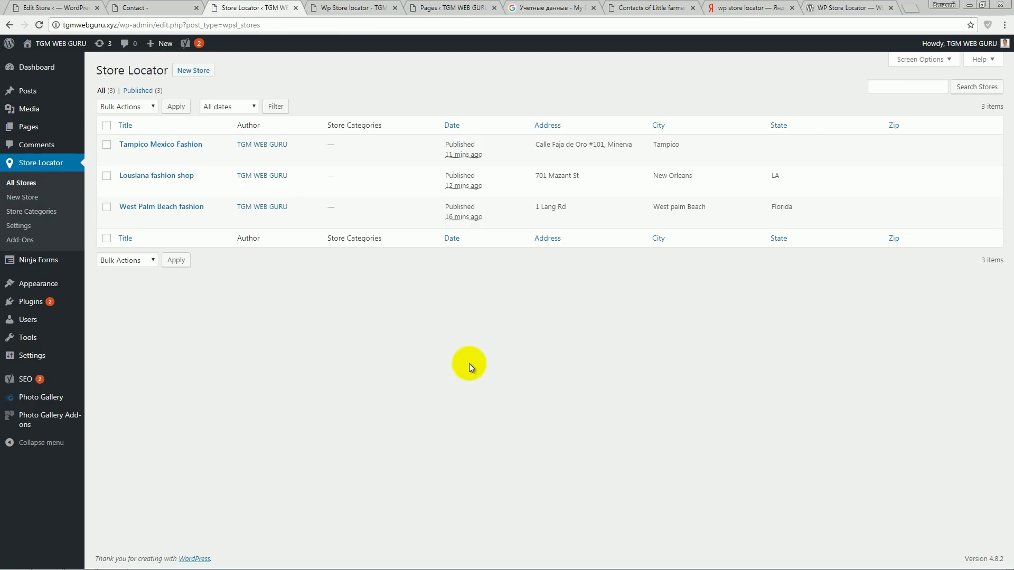
- Assign Tampico Mexico Fashion to the Fashion store category and update it
{"action": "left_click", "coordinate": [151, 146]}
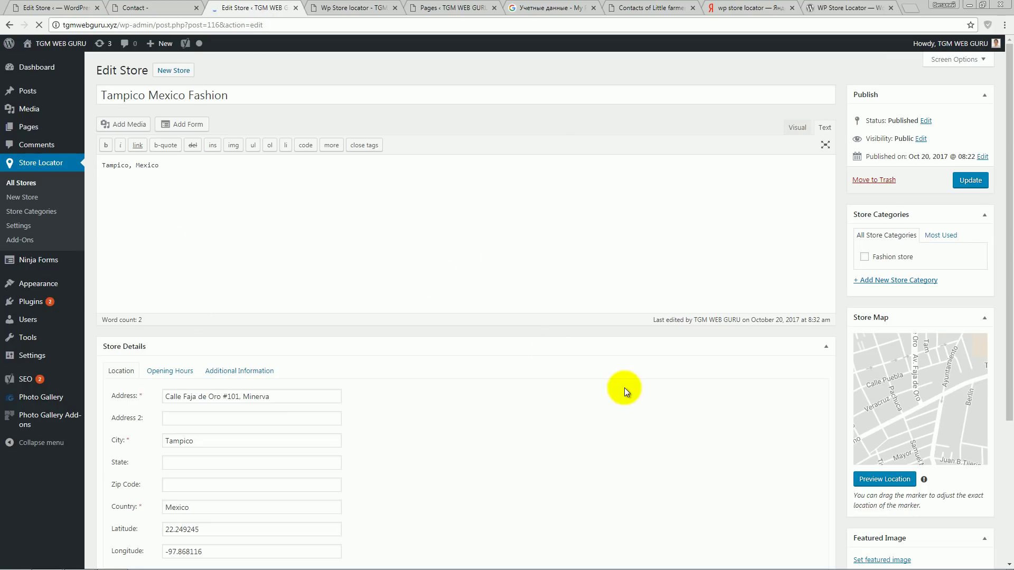
{"action": "left_click", "coordinate": [864, 258]}
{"action": "left_click", "coordinate": [972, 181]}
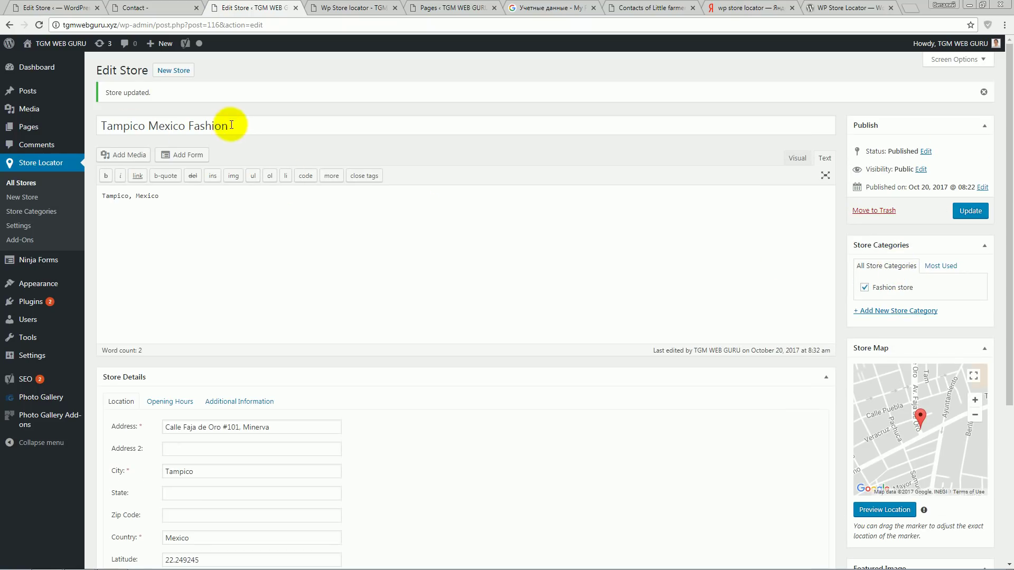
{"action": "left_click_drag", "start_coordinate": [232, 125], "coordinate": [101, 123]}
{"action": "left_click", "coordinate": [383, 290]}
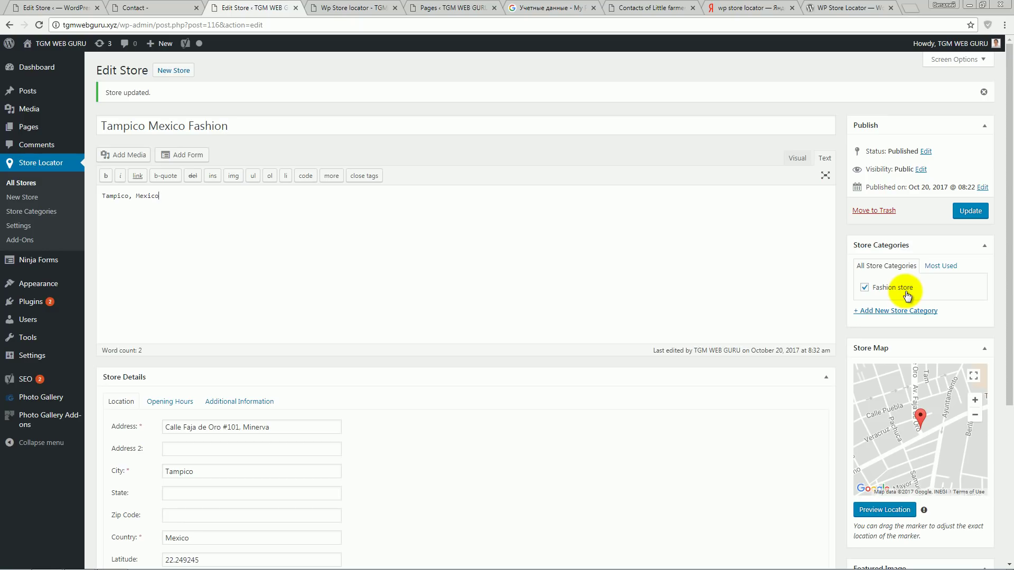
{"action": "left_click", "coordinate": [363, 9]}
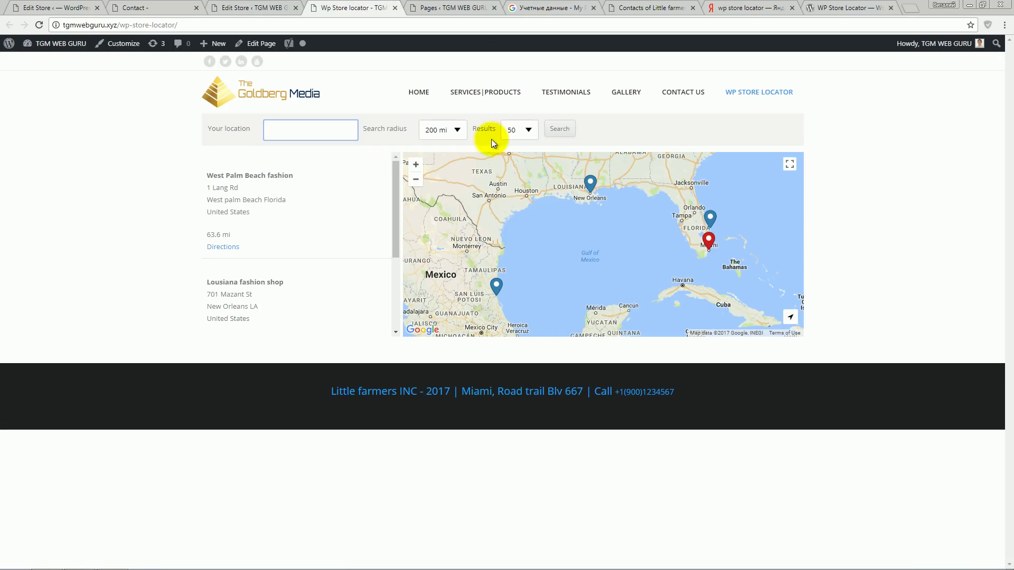
- Reload the store locator page and inspect the new category filter dropdown
{"action": "left_click", "coordinate": [39, 24]}
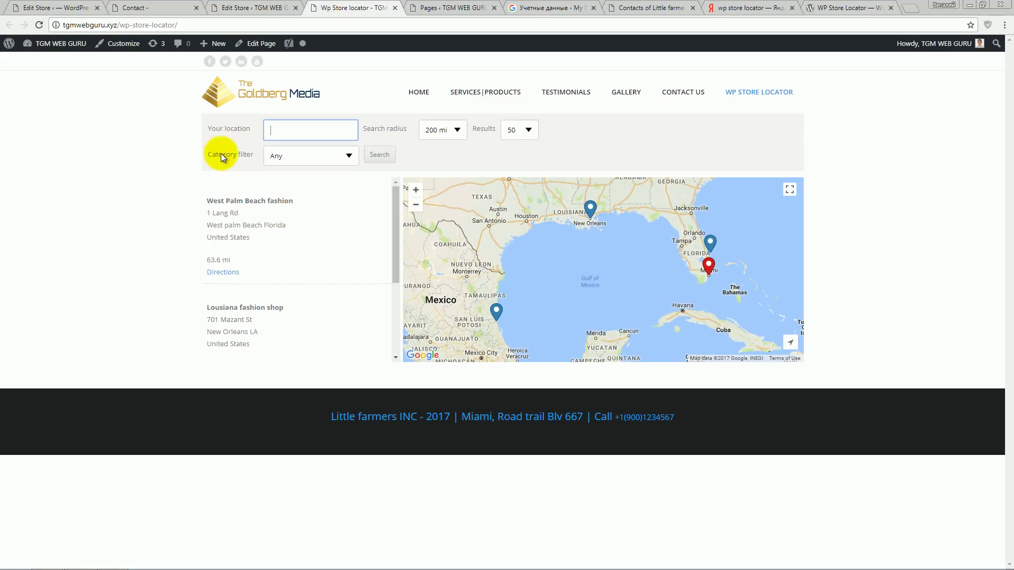
{"action": "left_click_drag", "start_coordinate": [207, 154], "coordinate": [230, 153]}
{"action": "left_click", "coordinate": [269, 156]}
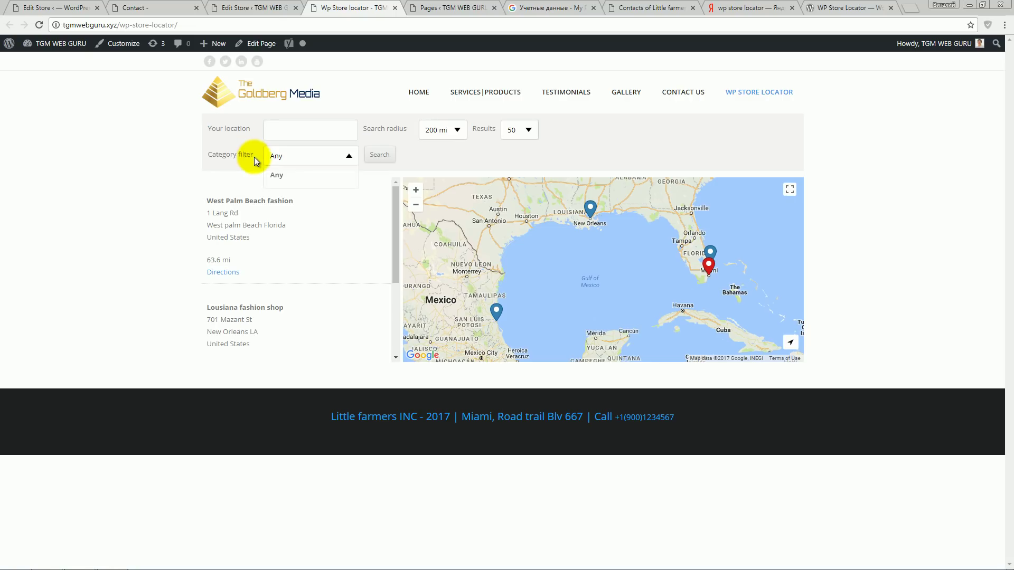
{"action": "left_click", "coordinate": [243, 7]}
{"action": "scroll", "coordinate": [354, 293], "scroll_direction": "down", "scroll_amount": 2}
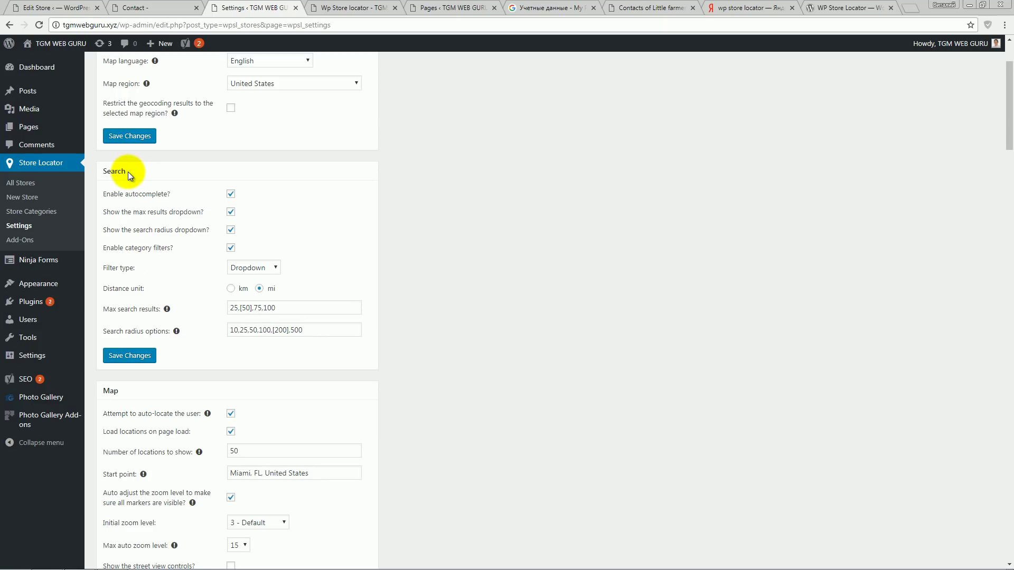
{"action": "left_click", "coordinate": [335, 8]}
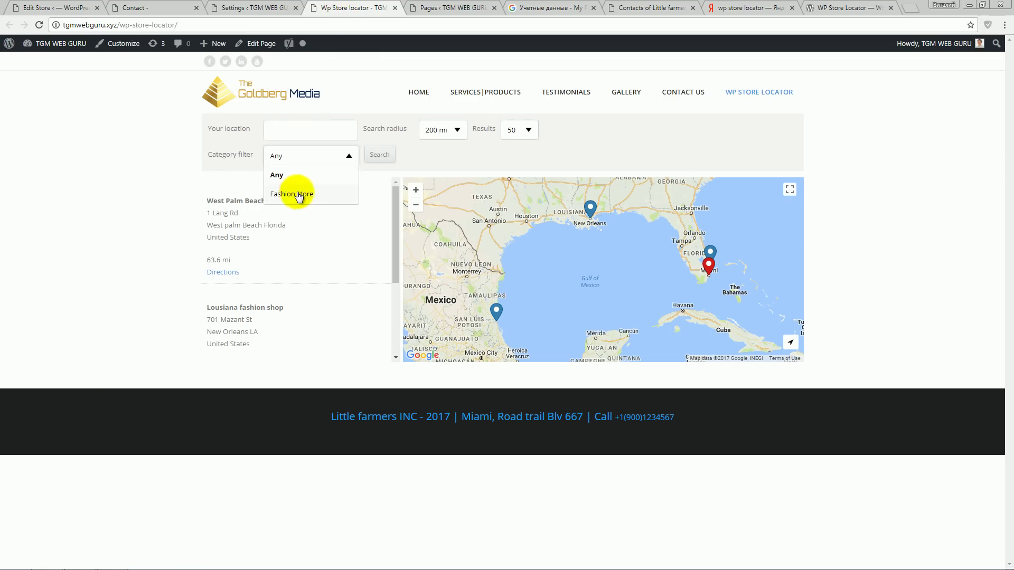
{"action": "left_click", "coordinate": [157, 166]}
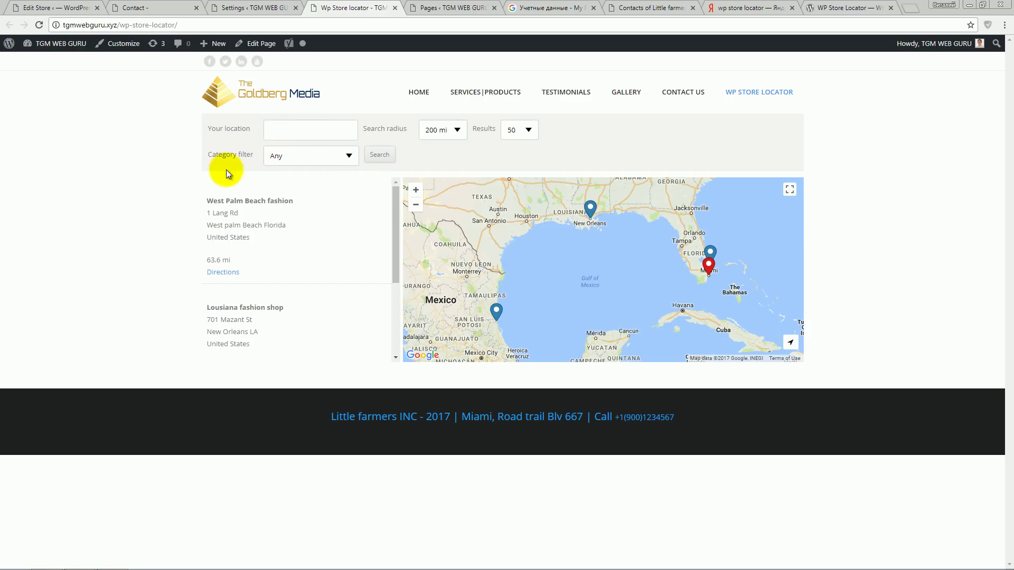
- Set the locator's category filter to Fashion store
{"action": "left_click", "coordinate": [315, 157]}
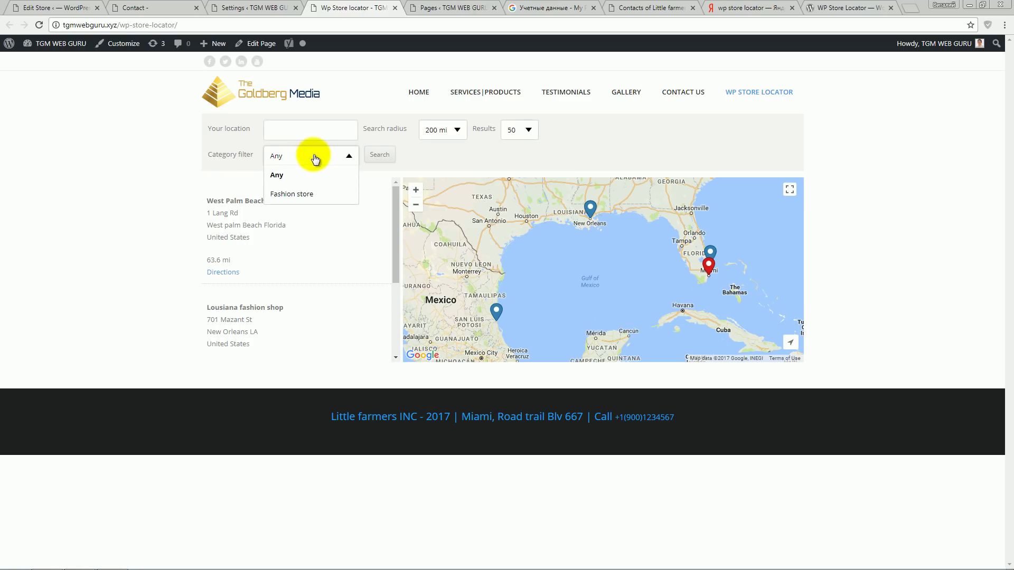
{"action": "left_click", "coordinate": [325, 130]}
{"action": "left_click", "coordinate": [317, 153]}
{"action": "left_click", "coordinate": [339, 155]}
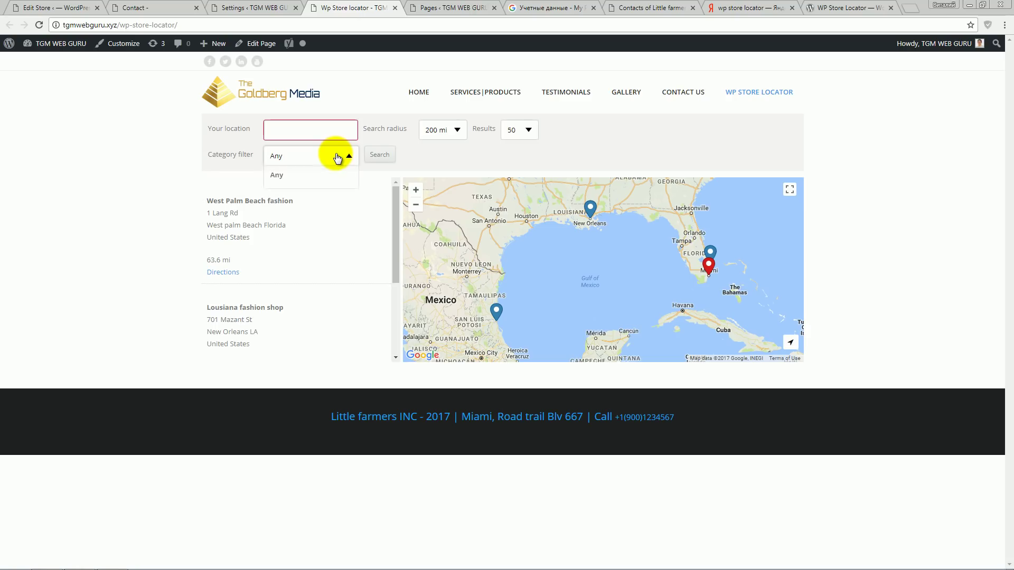
{"action": "left_click", "coordinate": [332, 195]}
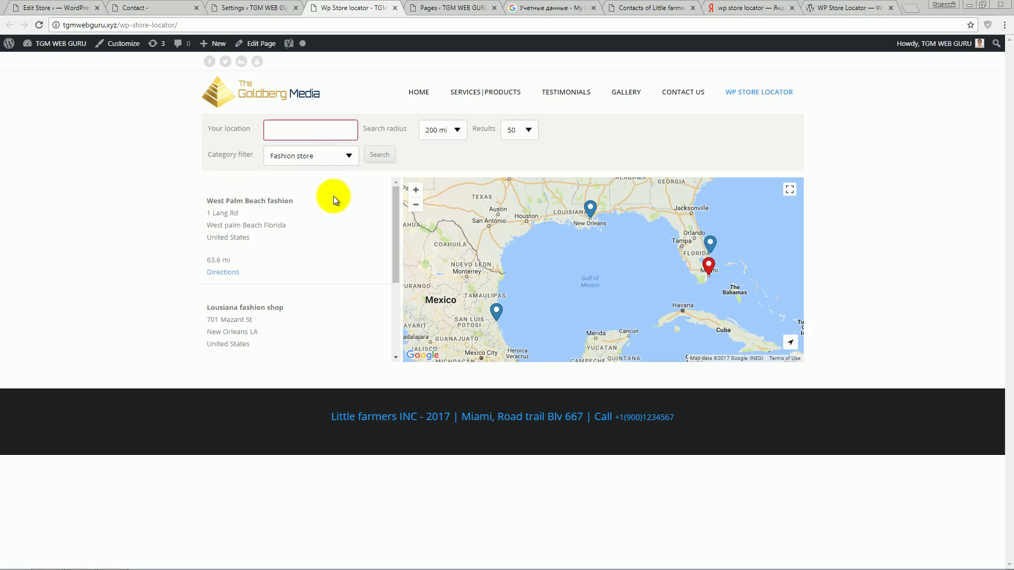
- Search Fashion stores from Tampico, Mexico and view the Tampico Mexico Fashion result
{"action": "left_click", "coordinate": [300, 130]}
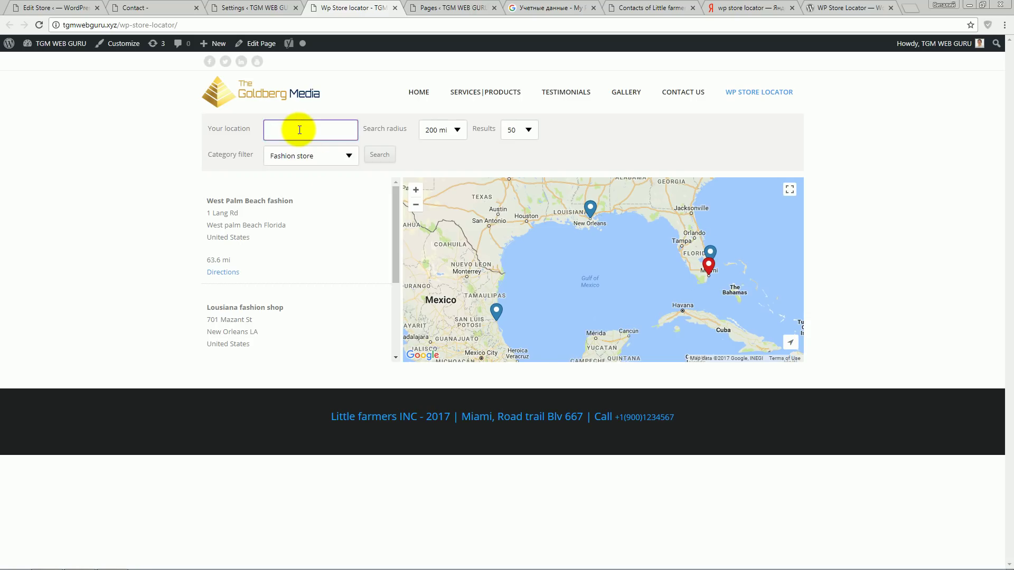
{"action": "type", "text": "tampico"}
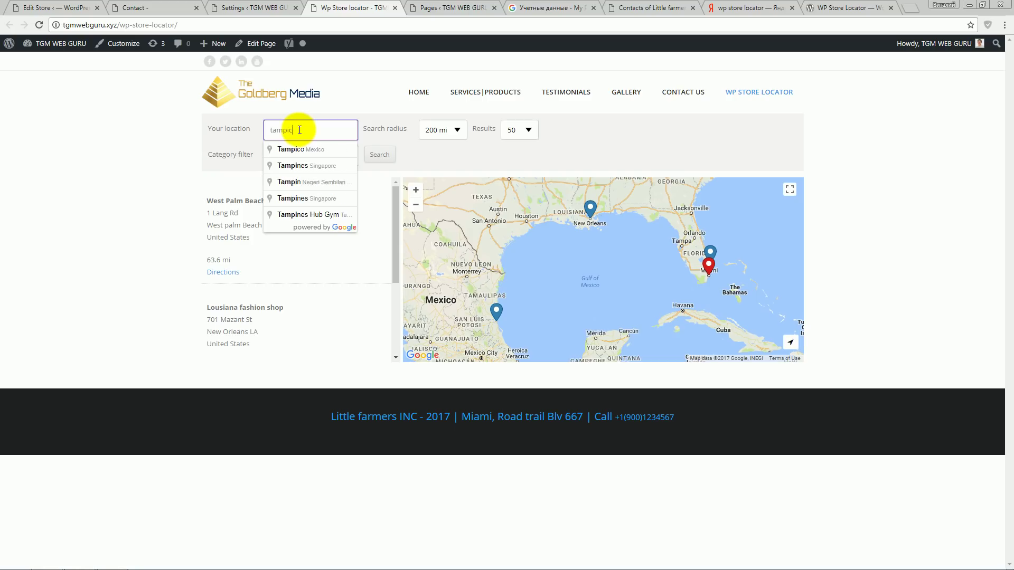
{"action": "left_click", "coordinate": [314, 150]}
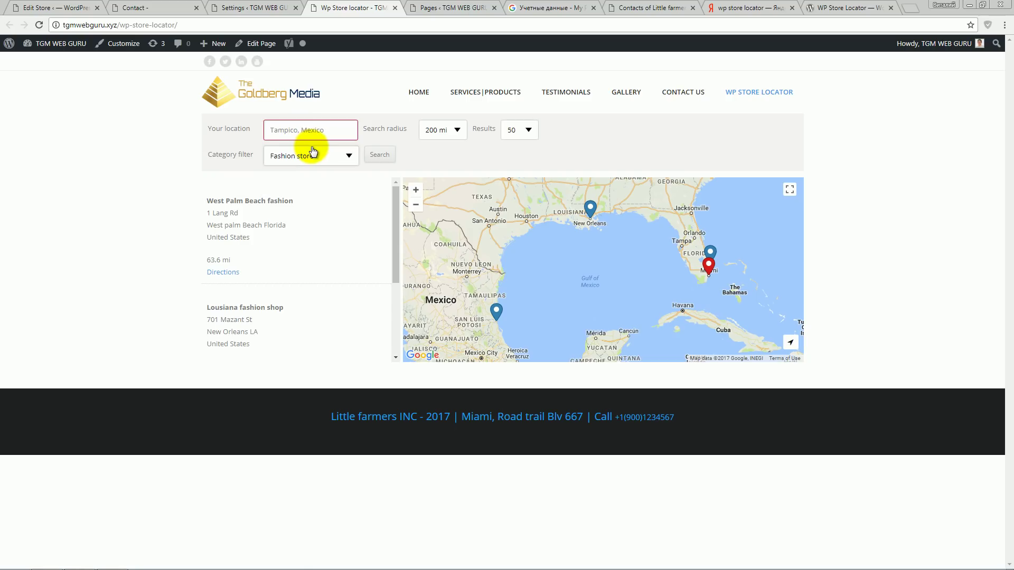
{"action": "left_click", "coordinate": [369, 160]}
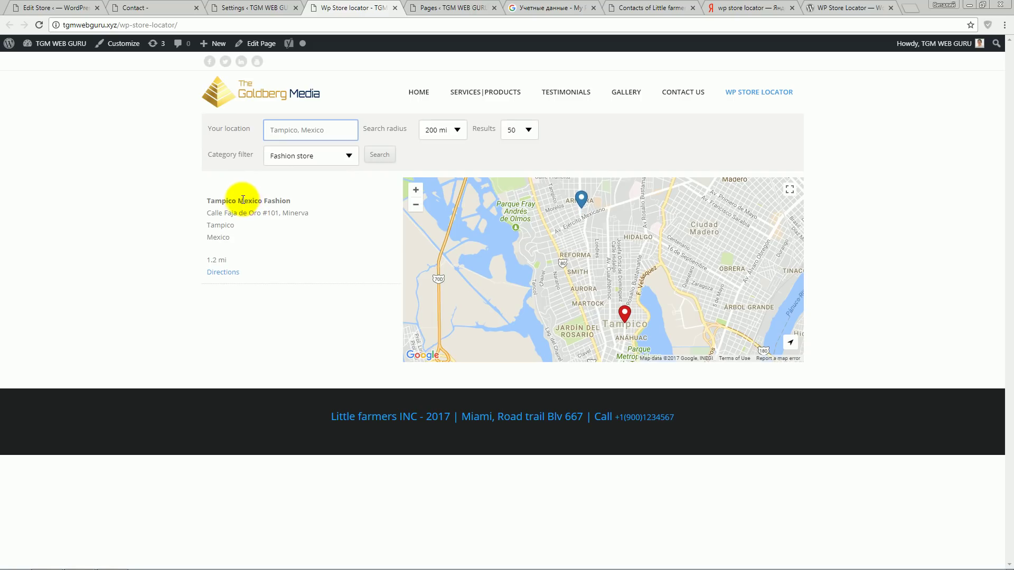
{"action": "left_click", "coordinate": [580, 205]}
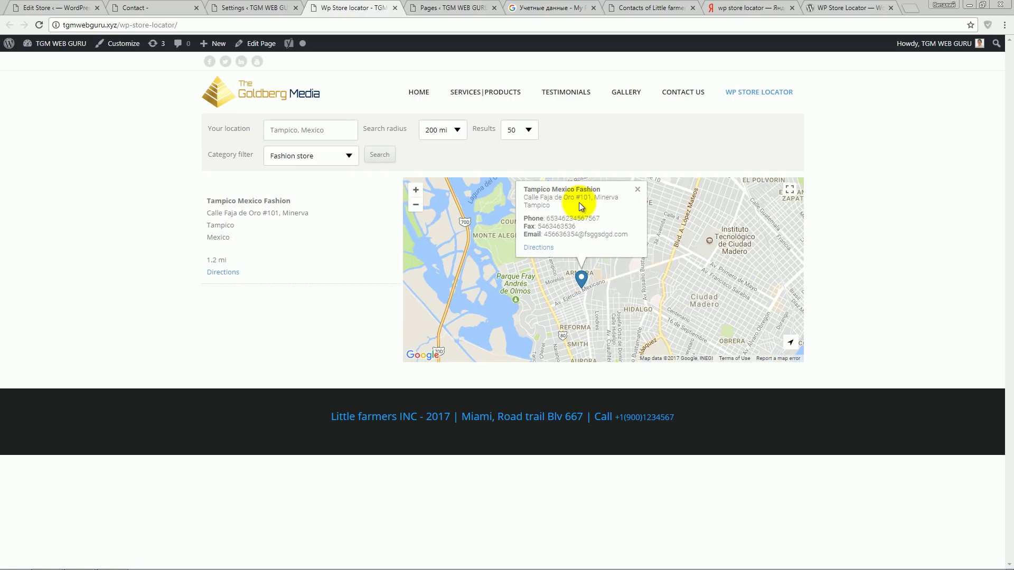
{"action": "left_click", "coordinate": [560, 257]}
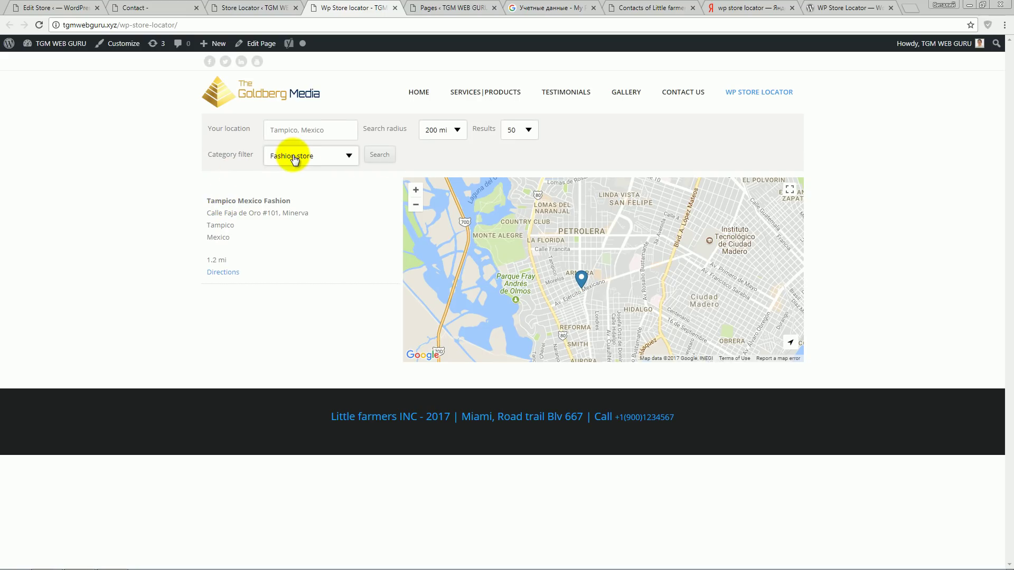
{"action": "triple_click", "coordinate": [288, 197]}
{"action": "left_click", "coordinate": [319, 204]}
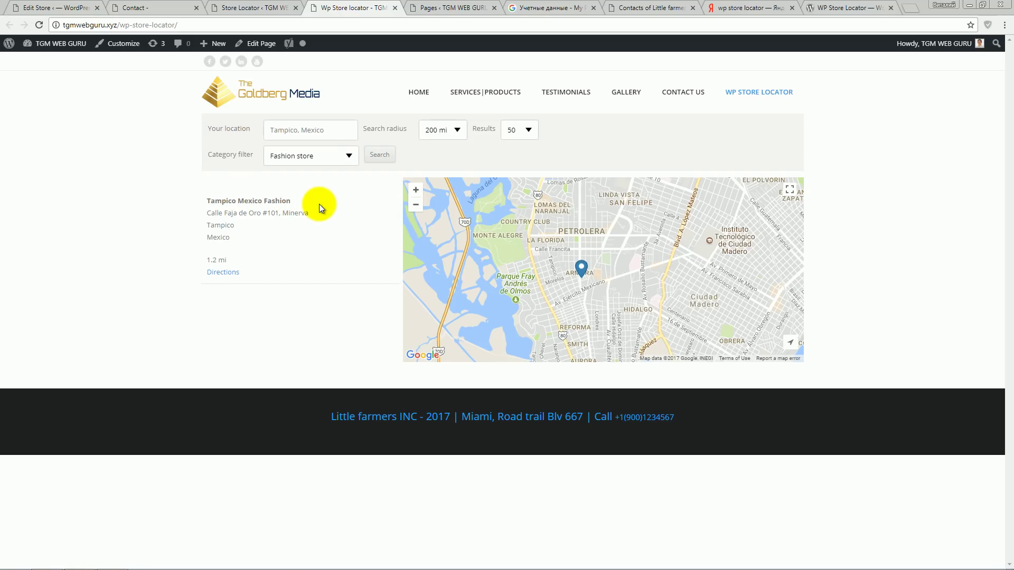
{"action": "left_click", "coordinate": [239, 8]}
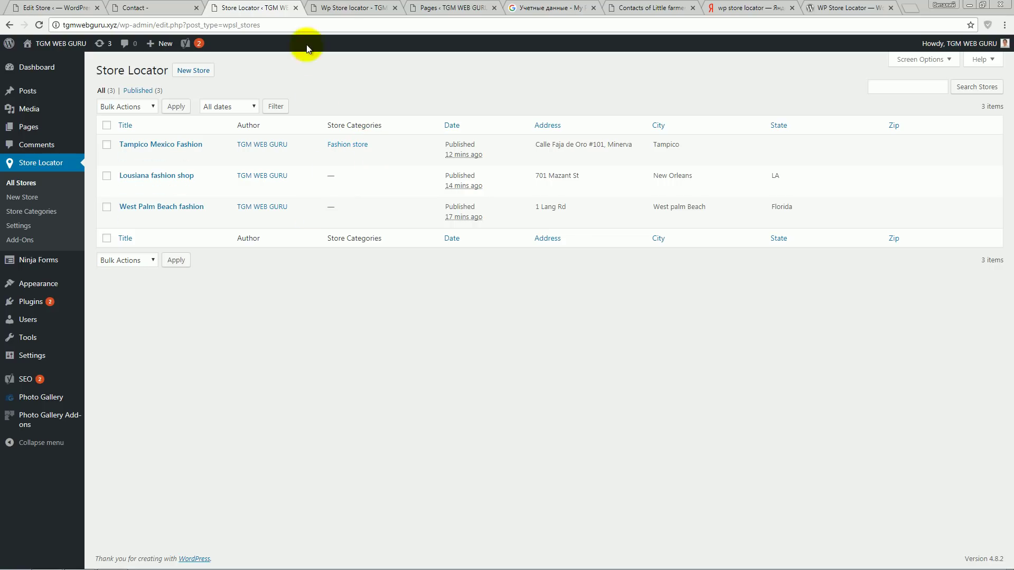
- Untick Enable category filters, save, and reload the store locator page
{"action": "left_click", "coordinate": [344, 10]}
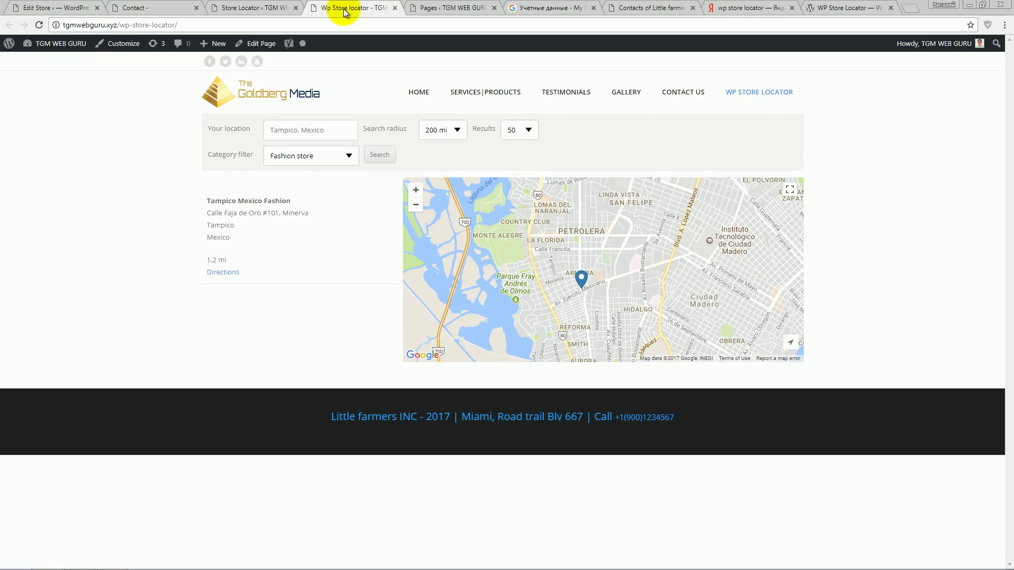
{"action": "left_click", "coordinate": [262, 10]}
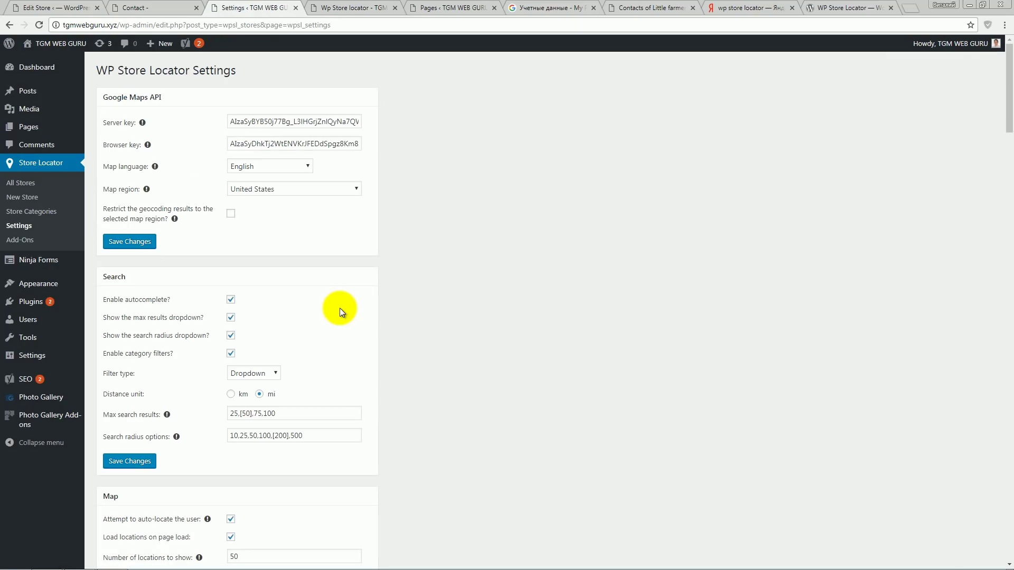
{"action": "scroll", "coordinate": [332, 306], "scroll_direction": "down", "scroll_amount": 2}
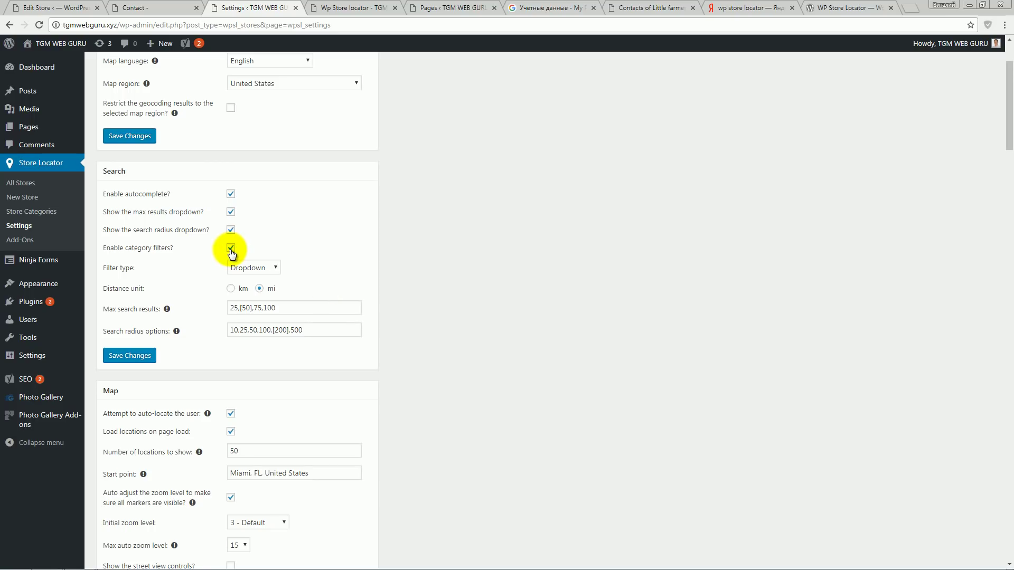
{"action": "left_click", "coordinate": [231, 248]}
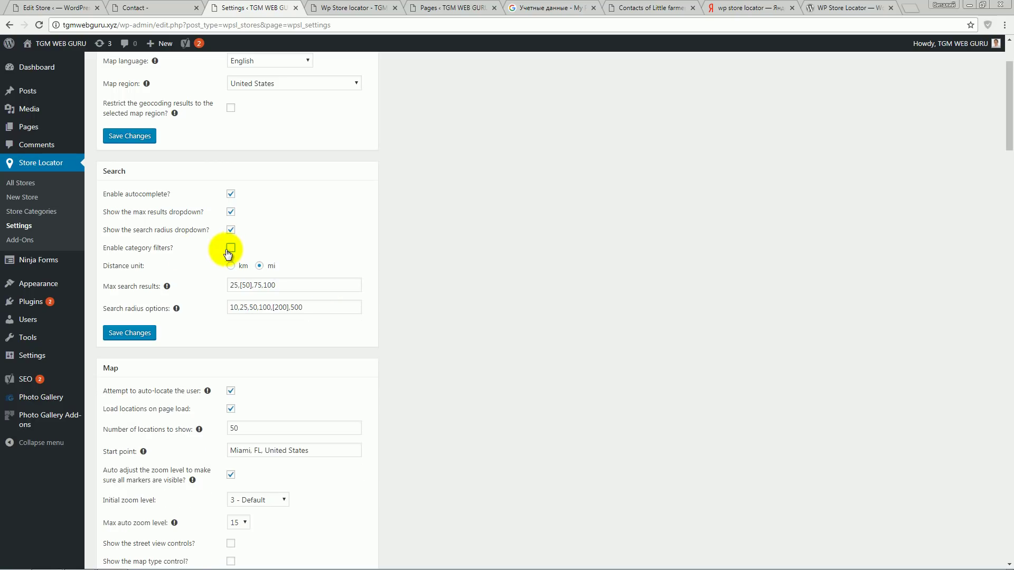
{"action": "left_click", "coordinate": [141, 333]}
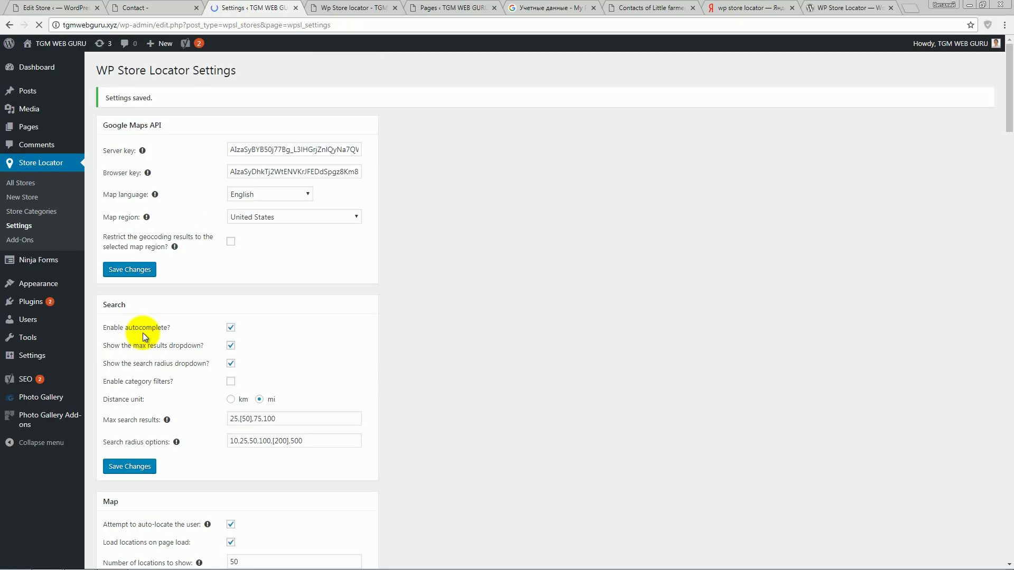
{"action": "left_click", "coordinate": [354, 8]}
{"action": "left_click", "coordinate": [39, 25]}
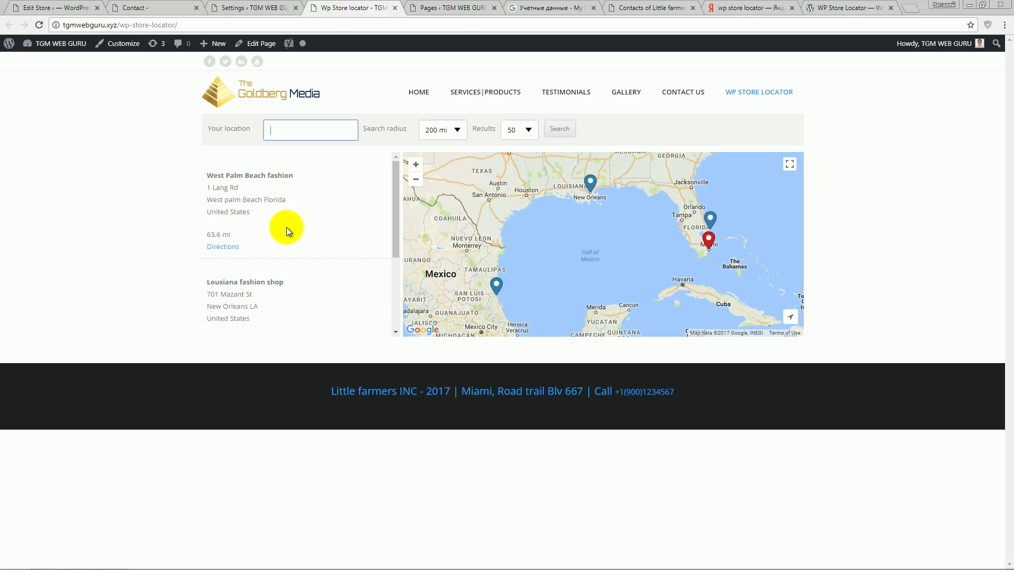
- Read the auto-locate tooltip in the Map settings, then return to the https locator page
{"action": "left_click", "coordinate": [269, 7]}
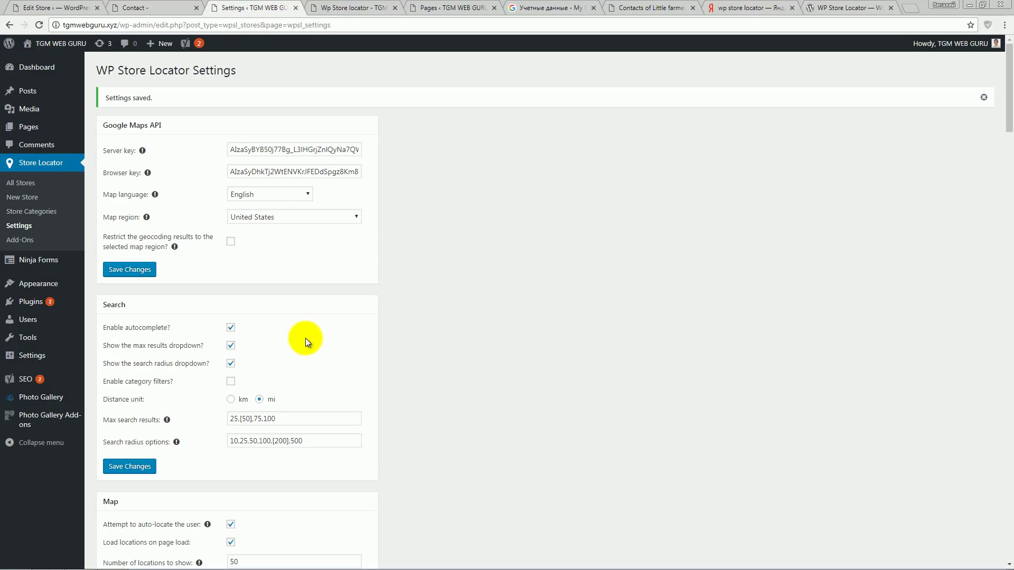
{"action": "scroll", "coordinate": [309, 338], "scroll_direction": "down", "scroll_amount": 2}
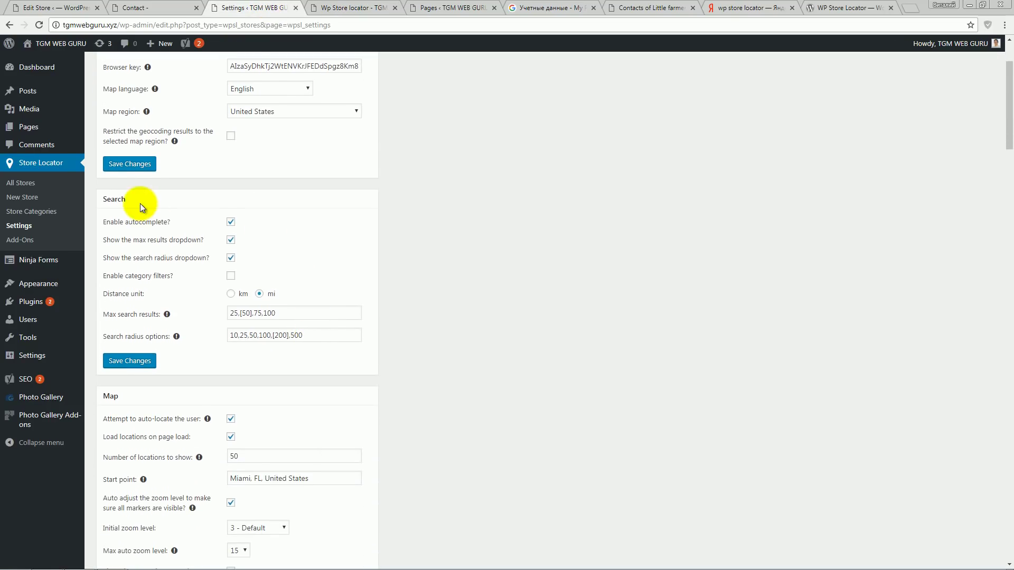
{"action": "scroll", "coordinate": [276, 272], "scroll_direction": "down", "scroll_amount": 4}
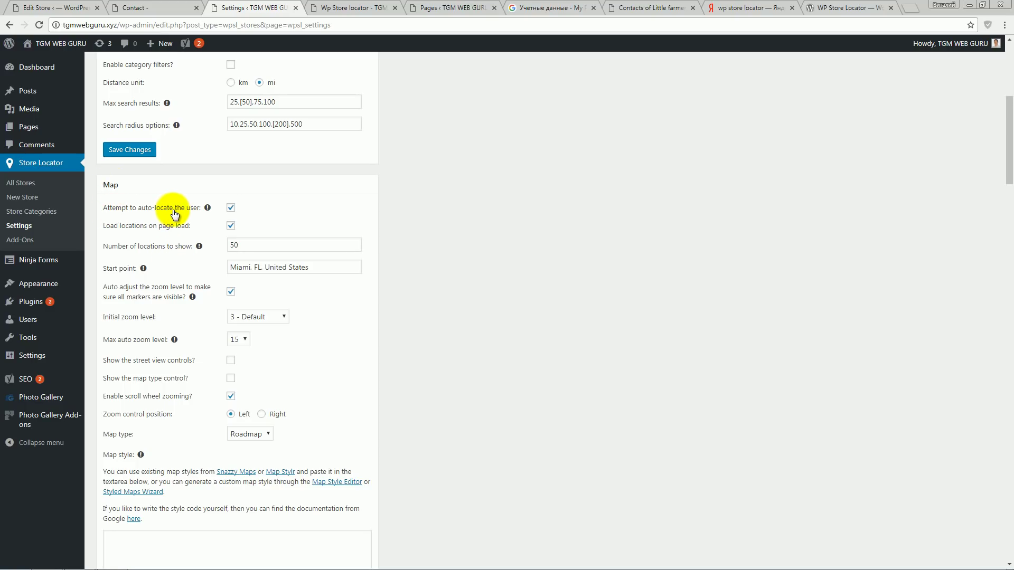
{"action": "mouse_move", "coordinate": [207, 209]}
{"action": "left_click", "coordinate": [353, 8]}
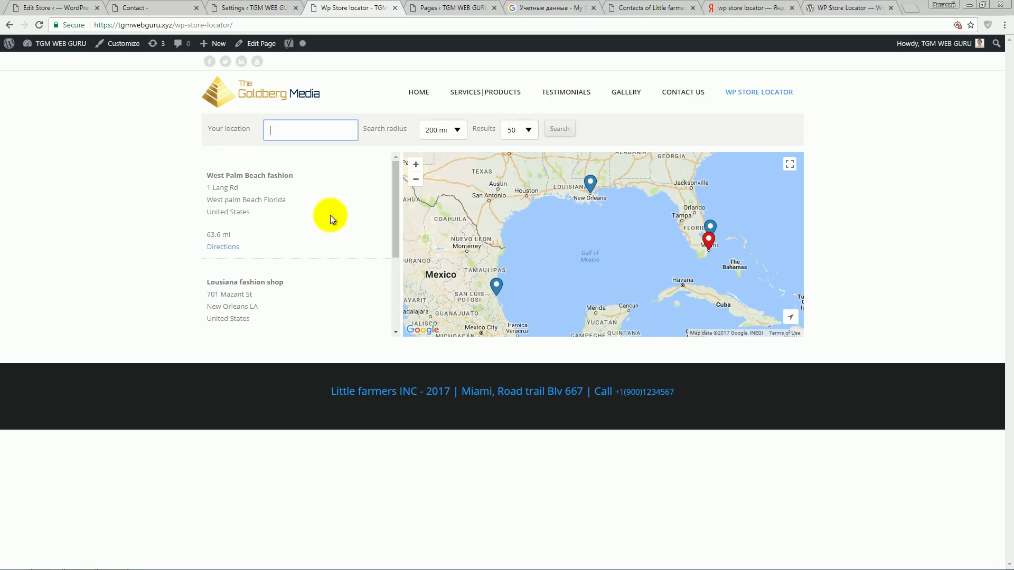
- Block the location request and reload the locator page over plain http instead of https
{"action": "left_click", "coordinate": [39, 24]}
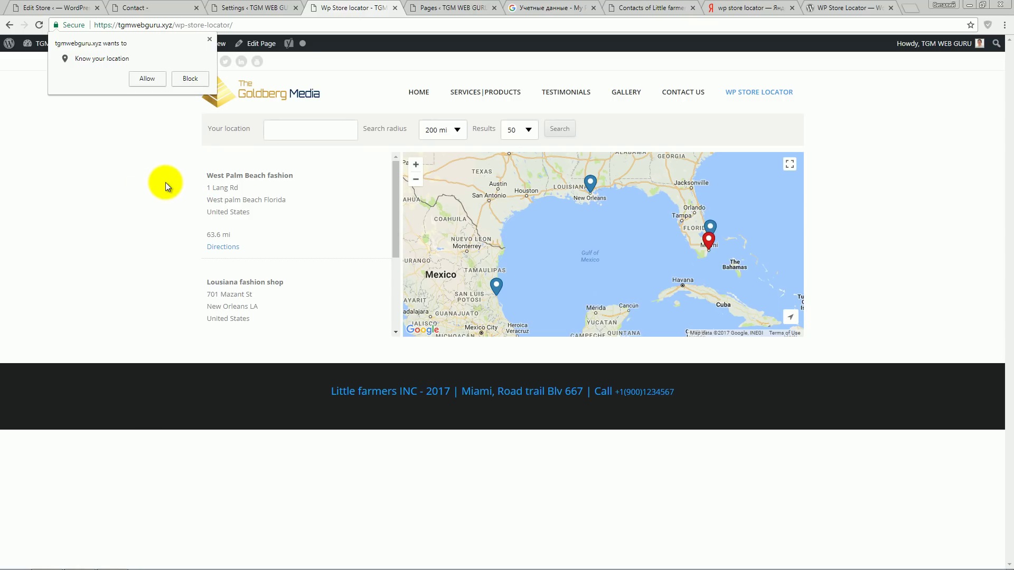
{"action": "left_click", "coordinate": [186, 78]}
{"action": "left_click_drag", "start_coordinate": [117, 24], "coordinate": [88, 24]}
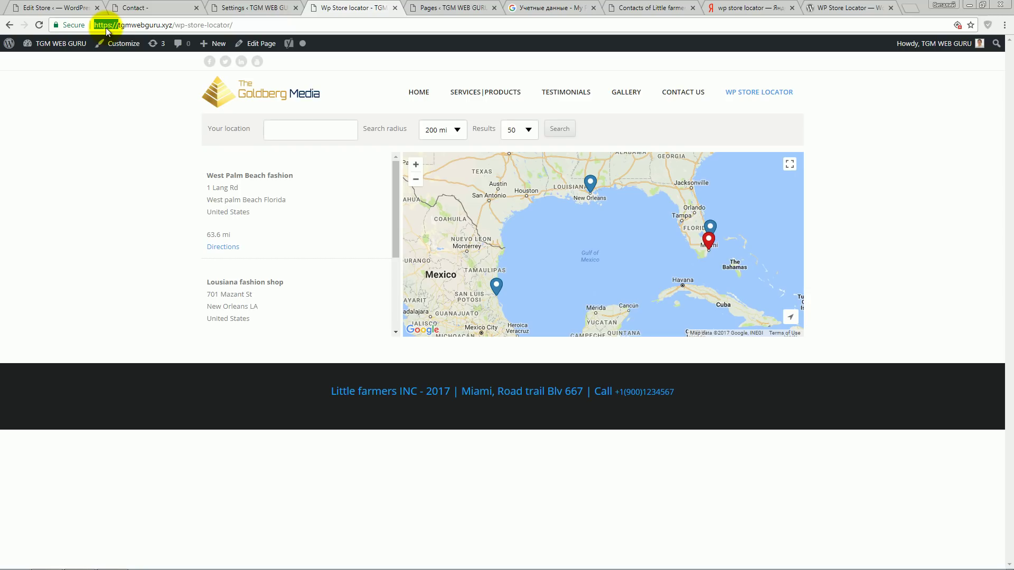
{"action": "key", "text": "BackSpace"}
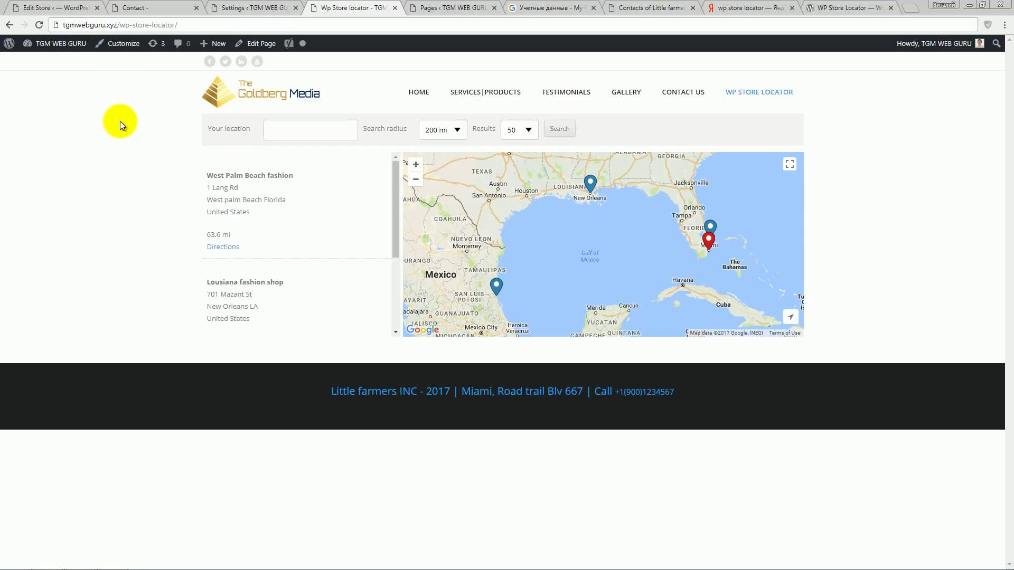
{"action": "key", "text": "Return"}
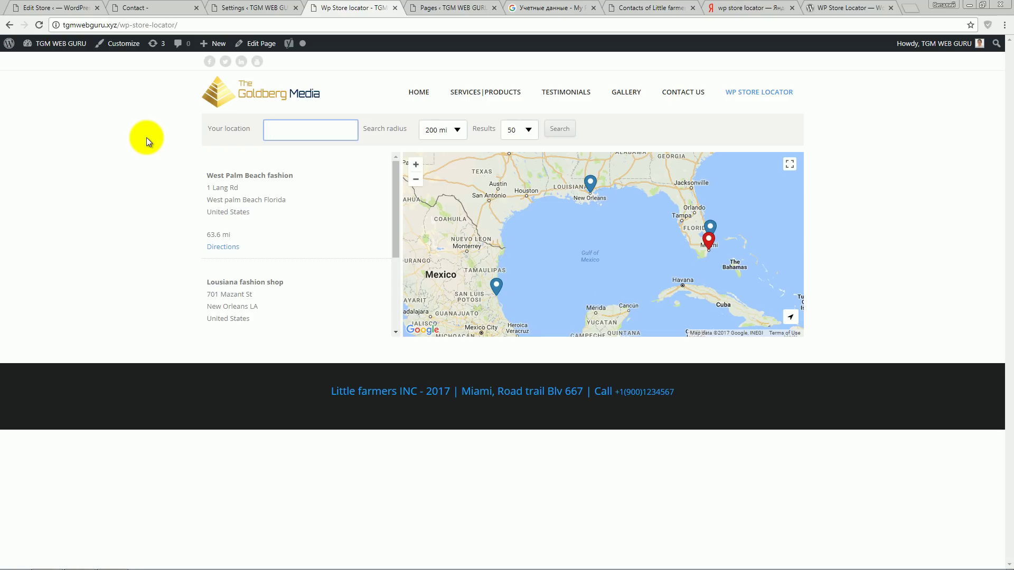
{"action": "key", "text": "ctrl+shift+Tab"}
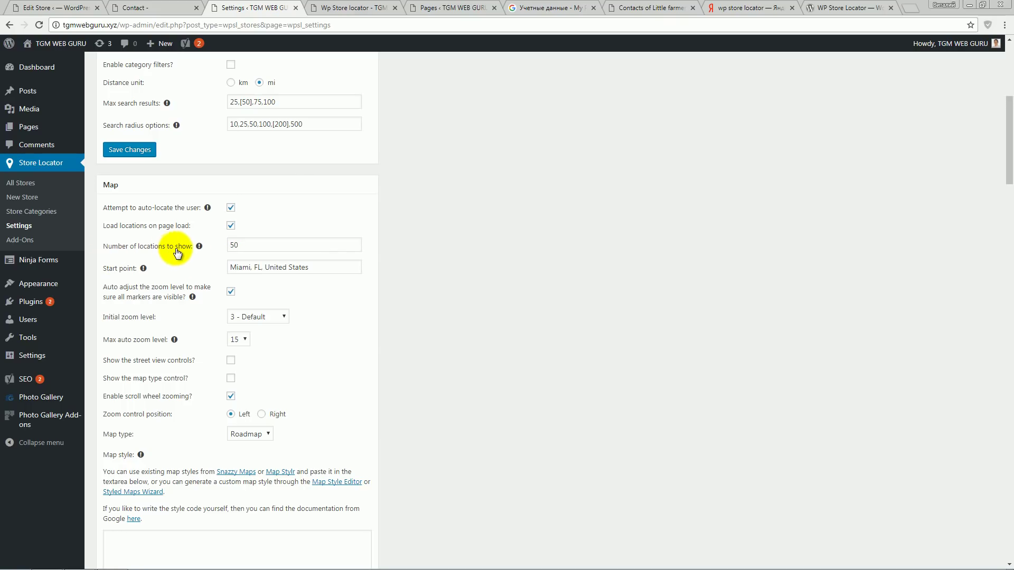
- Toggle 'Load locations on page load' off and back on, keep 50 locations, and save
{"action": "left_click", "coordinate": [230, 226]}
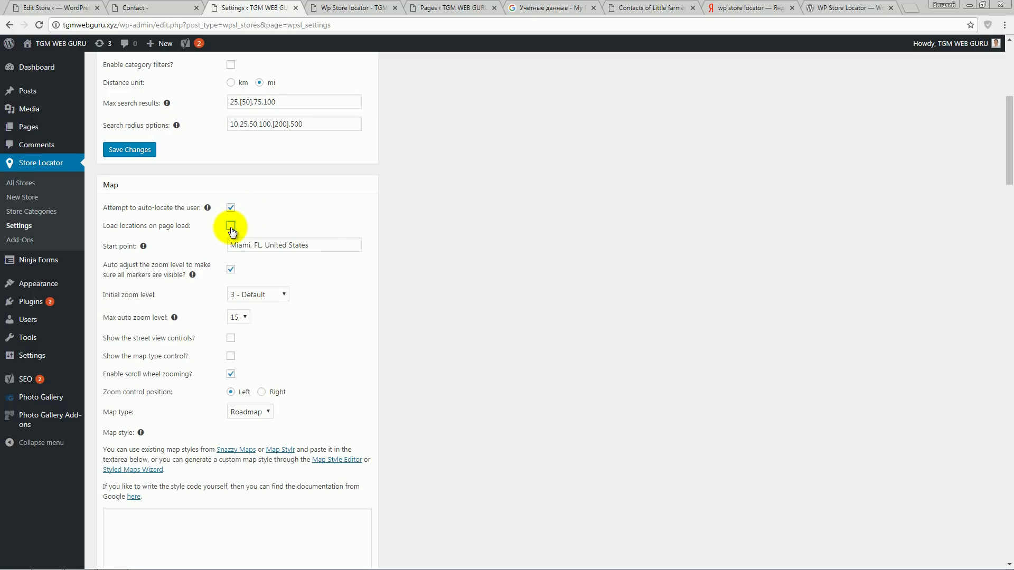
{"action": "left_click", "coordinate": [231, 226]}
{"action": "double_click", "coordinate": [234, 246]}
{"action": "left_click", "coordinate": [310, 305]}
{"action": "scroll", "coordinate": [308, 272], "scroll_direction": "down", "scroll_amount": 1}
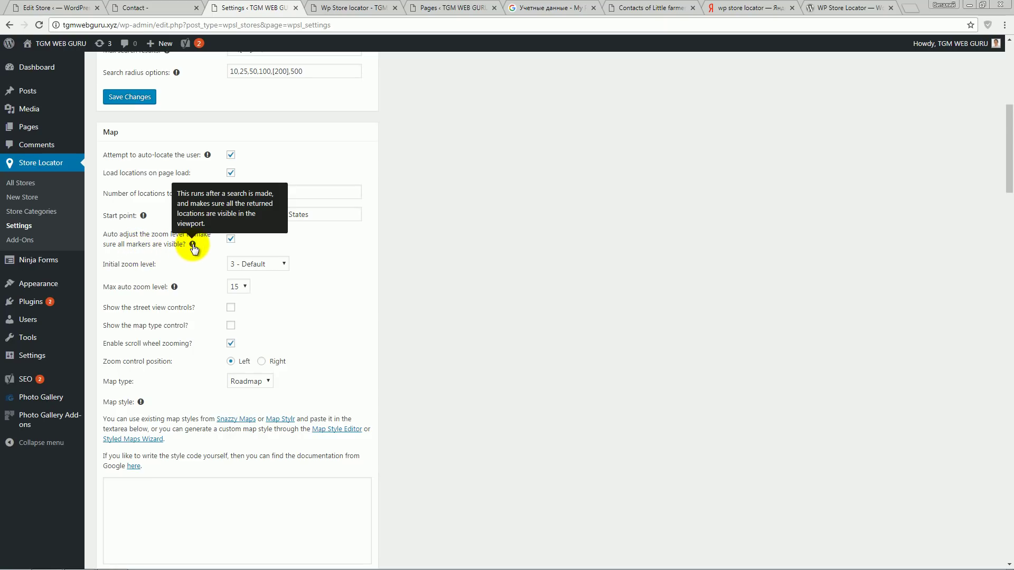
{"action": "left_click", "coordinate": [343, 8]}
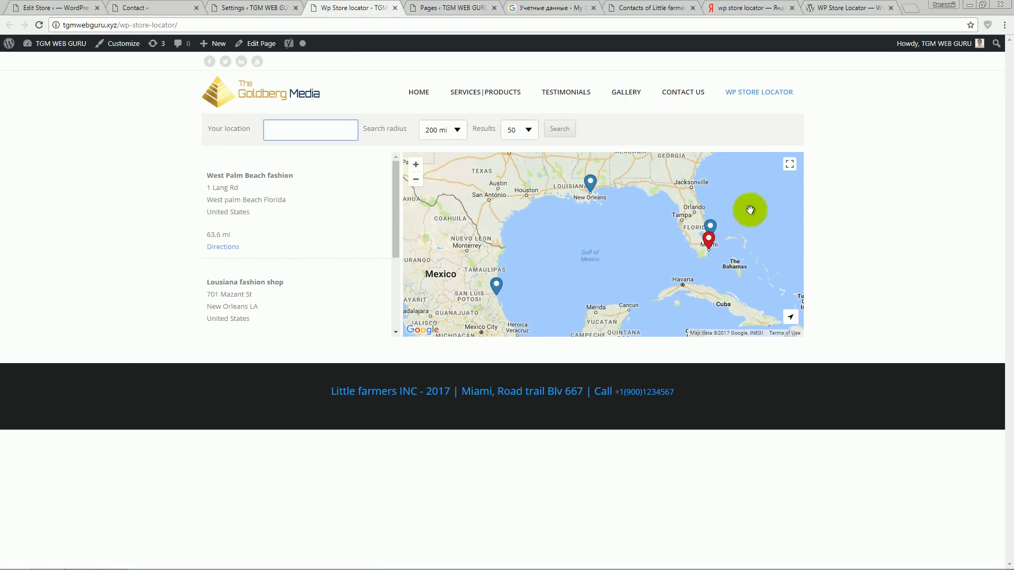
{"action": "left_click", "coordinate": [246, 8]}
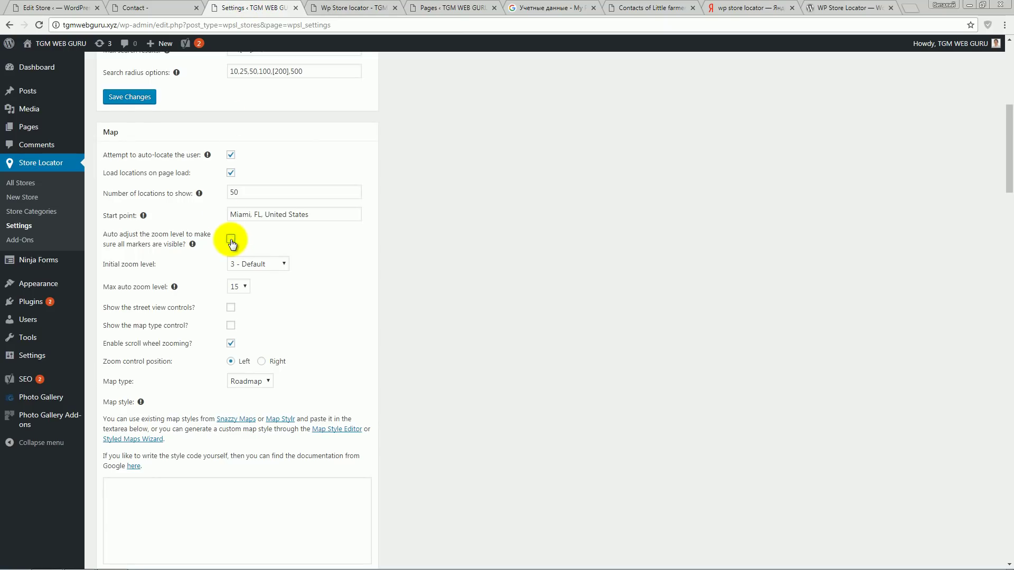
{"action": "scroll", "coordinate": [231, 242], "scroll_direction": "down", "scroll_amount": 4}
{"action": "left_click", "coordinate": [127, 550]}
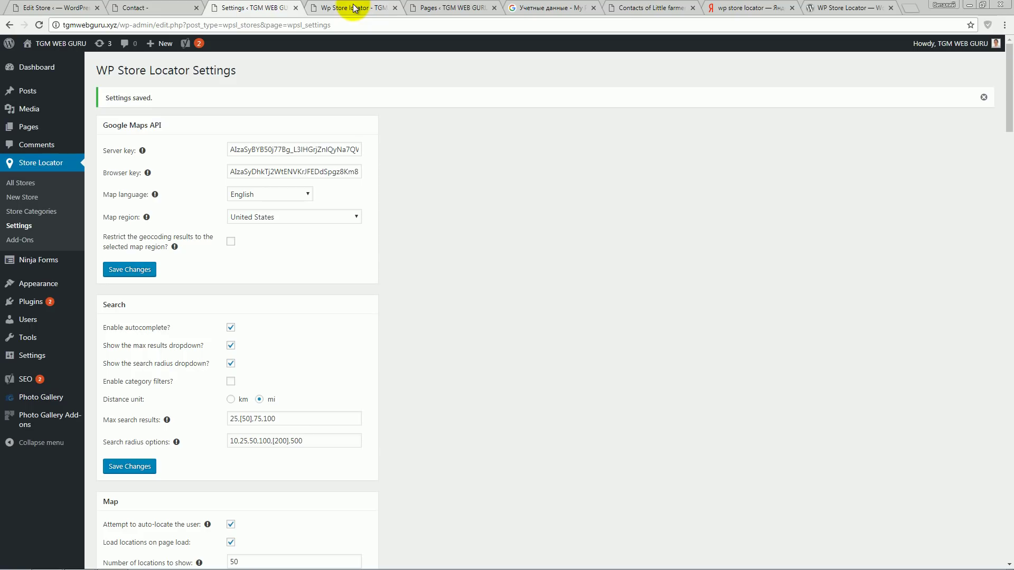
- Check the front-end zoom, then re-enable auto-adjusting zoom to fit all markers and save
{"action": "left_click", "coordinate": [354, 8]}
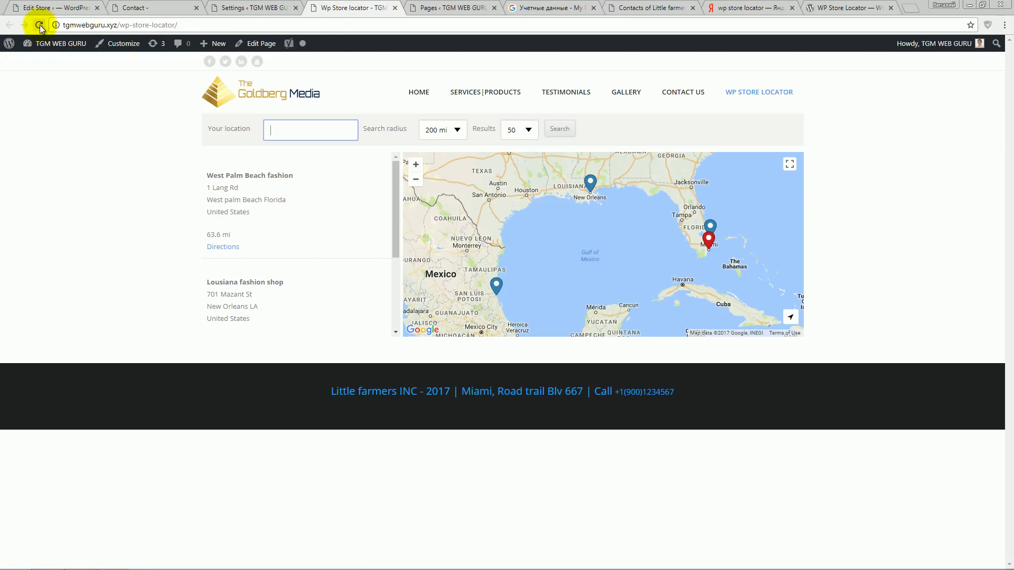
{"action": "left_click", "coordinate": [40, 24]}
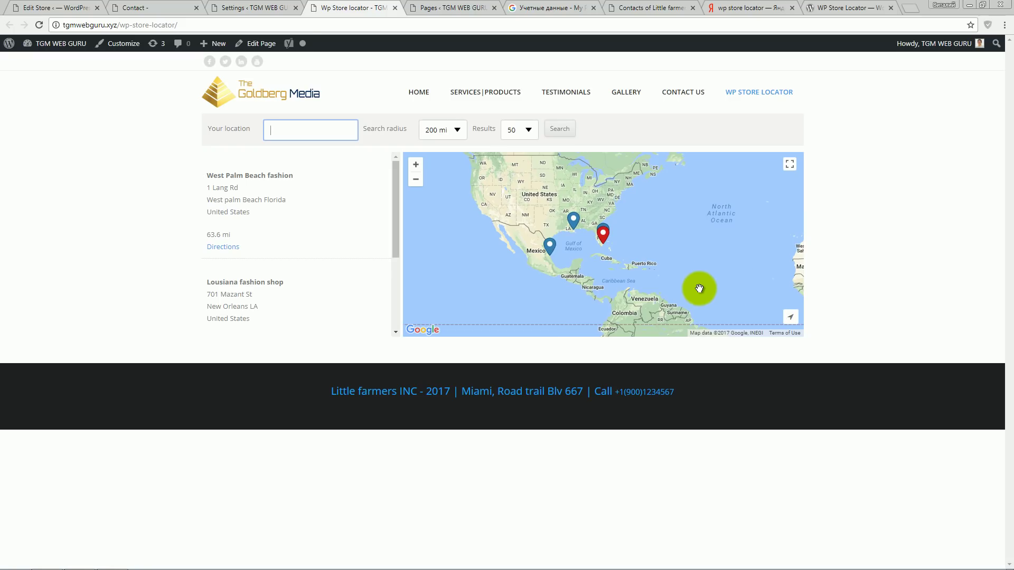
{"action": "left_click", "coordinate": [267, 7]}
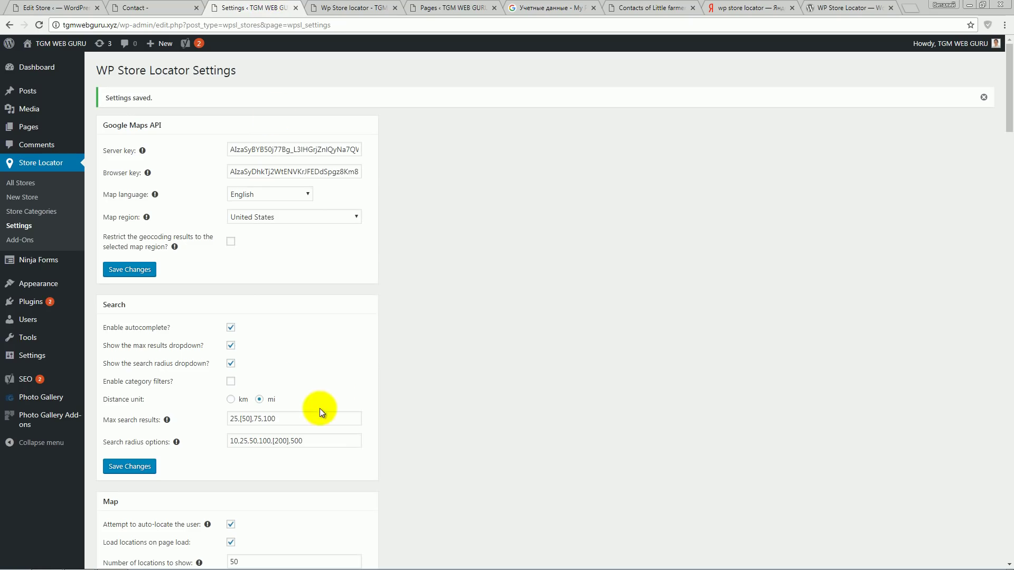
{"action": "scroll", "coordinate": [319, 408], "scroll_direction": "down", "scroll_amount": 8}
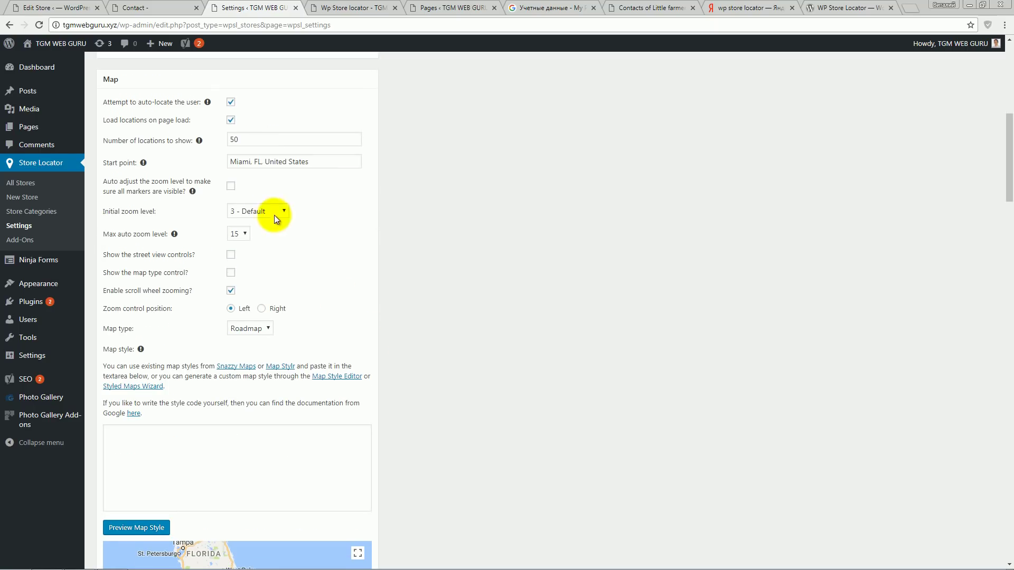
{"action": "left_click", "coordinate": [231, 189]}
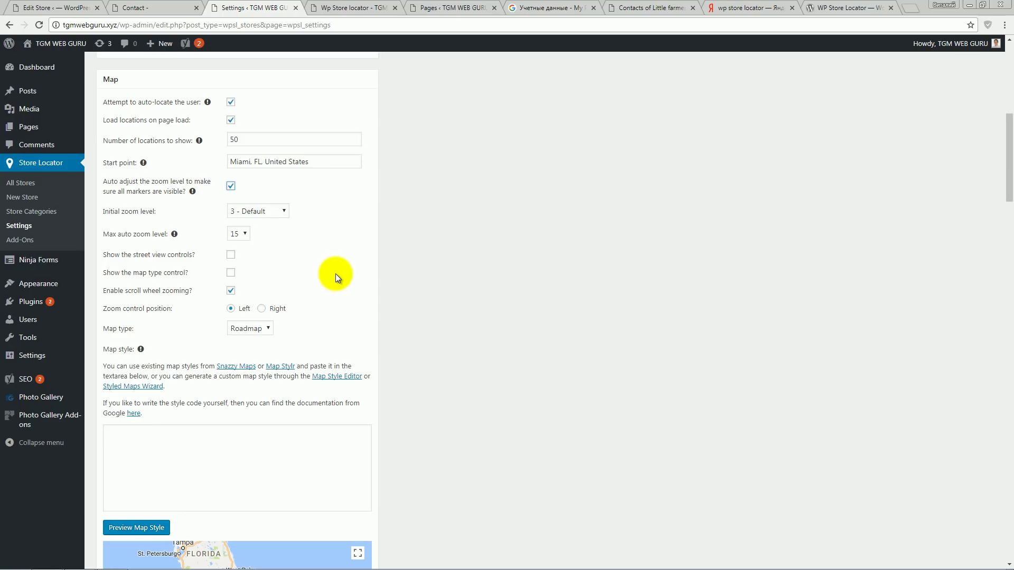
{"action": "scroll", "coordinate": [336, 274], "scroll_direction": "down", "scroll_amount": 3}
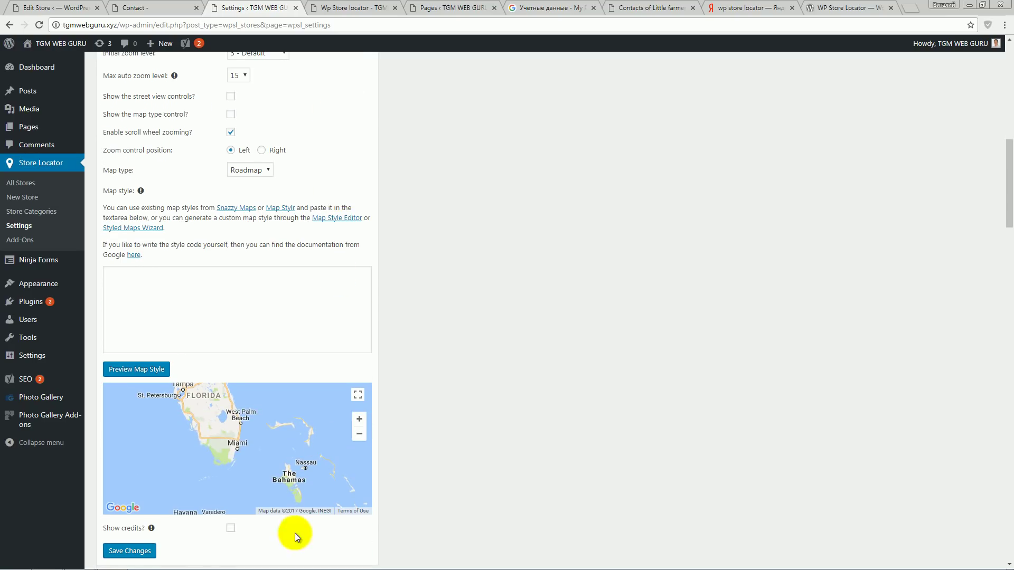
{"action": "left_click", "coordinate": [130, 551]}
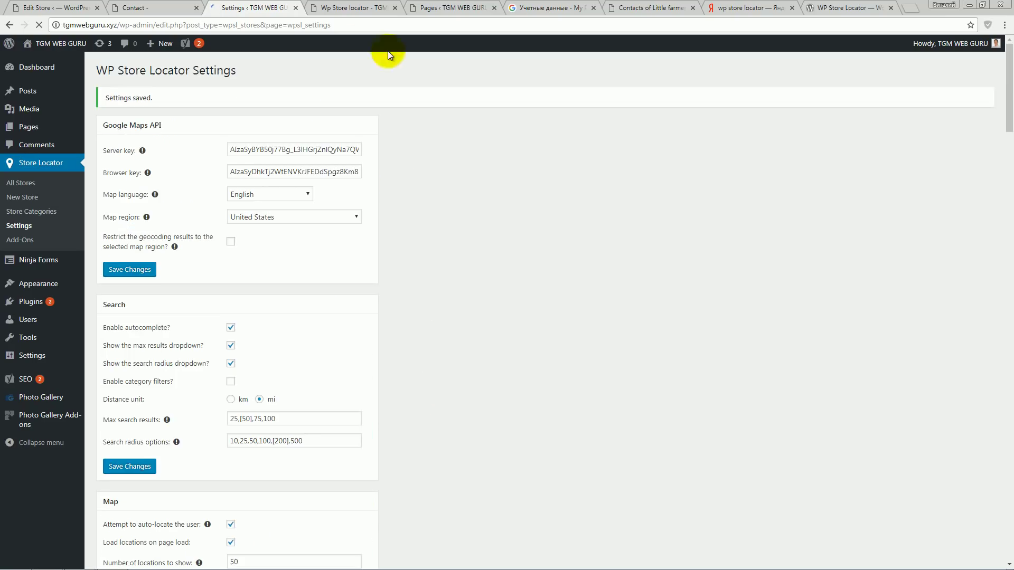
- Set the Initial zoom level to 3 - Default
{"action": "left_click", "coordinate": [376, 8]}
{"action": "left_click", "coordinate": [39, 25]}
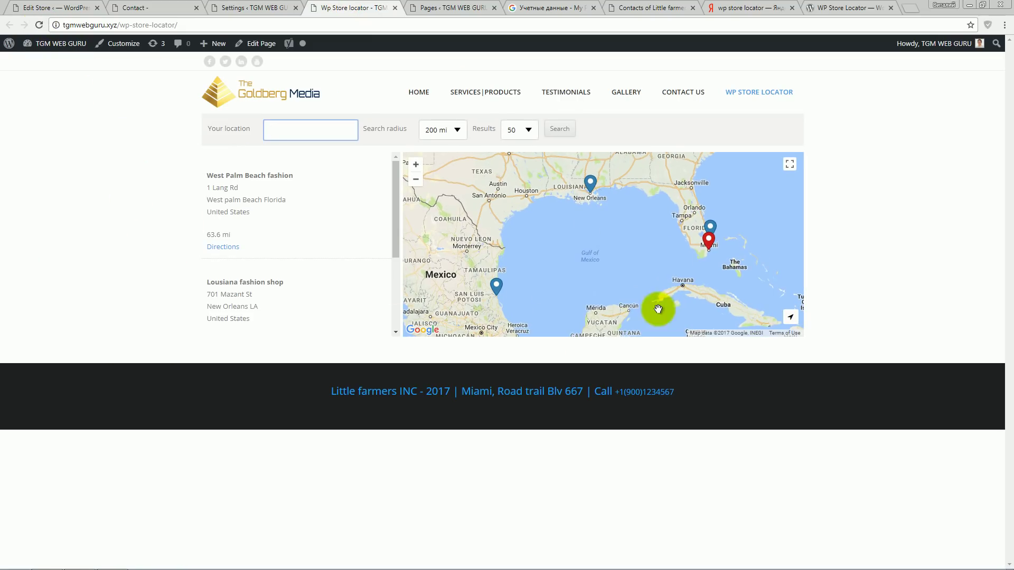
{"action": "left_click", "coordinate": [240, 10]}
{"action": "scroll", "coordinate": [344, 325], "scroll_direction": "down", "scroll_amount": 7}
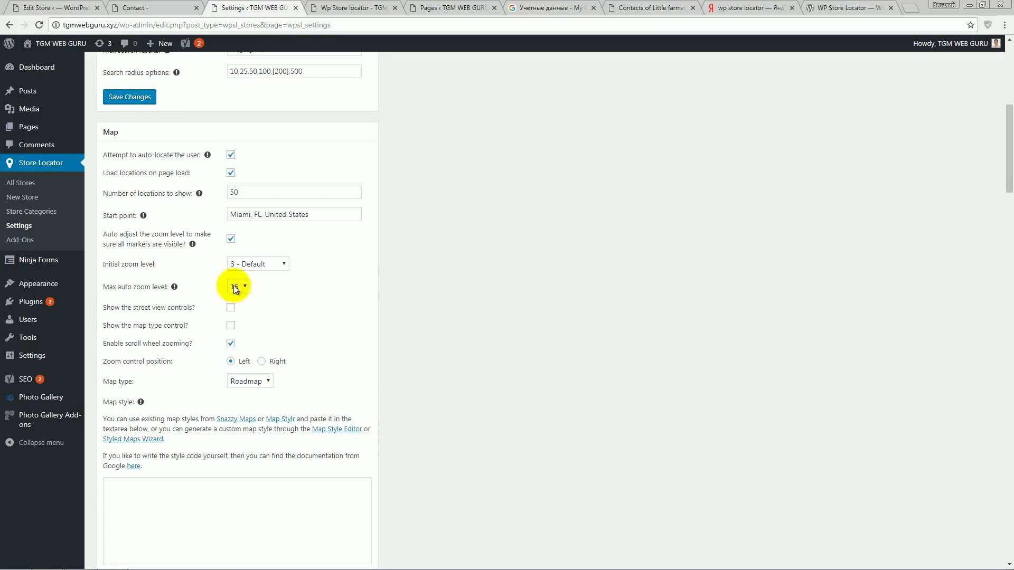
{"action": "left_click", "coordinate": [283, 265]}
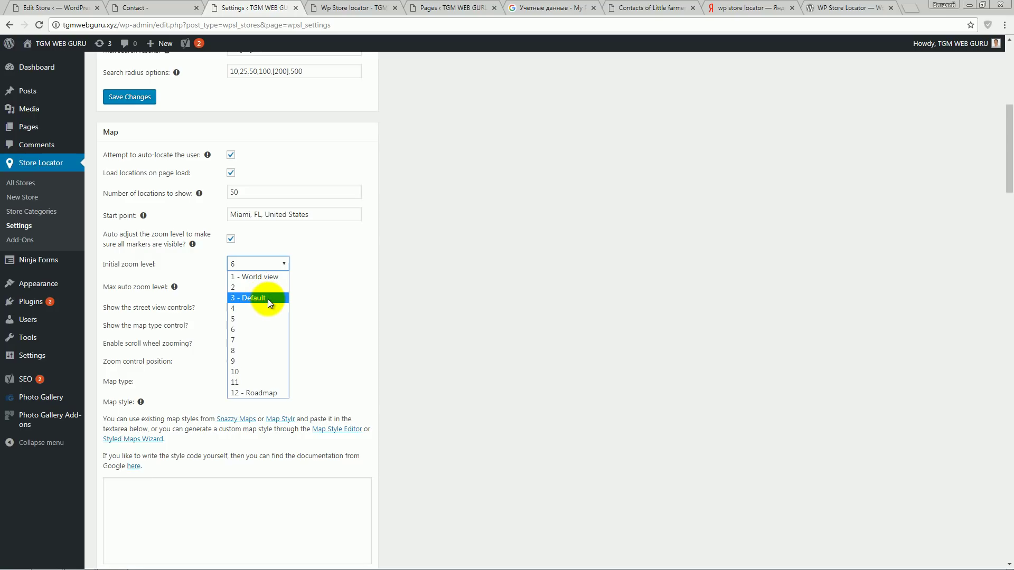
{"action": "left_click", "coordinate": [268, 299]}
{"action": "left_click", "coordinate": [308, 336]}
{"action": "scroll", "coordinate": [305, 330], "scroll_direction": "down", "scroll_amount": 1}
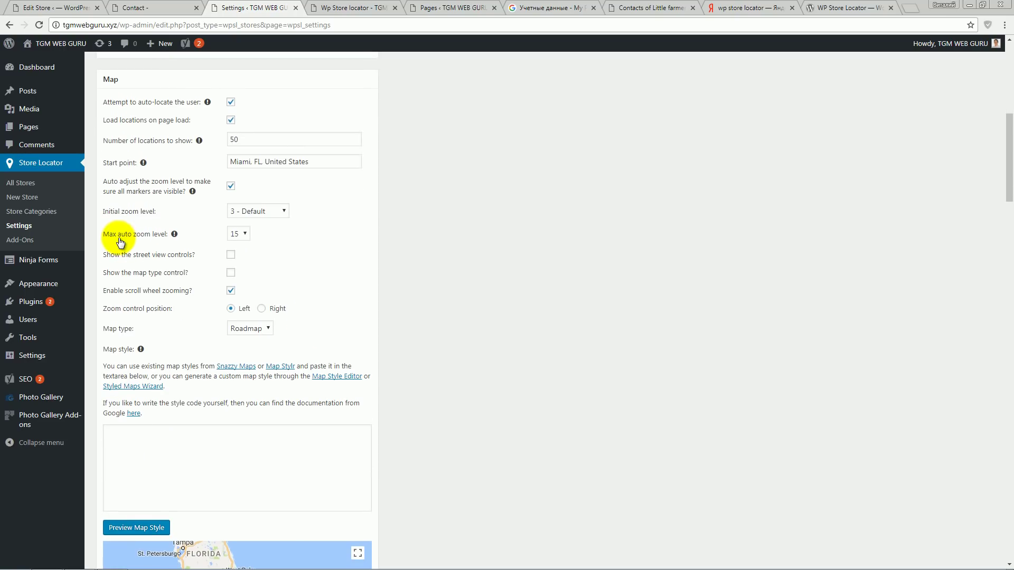
- Keep Max auto zoom at 15, enable street view controls, save, and reload the locator
{"action": "left_click", "coordinate": [243, 235]}
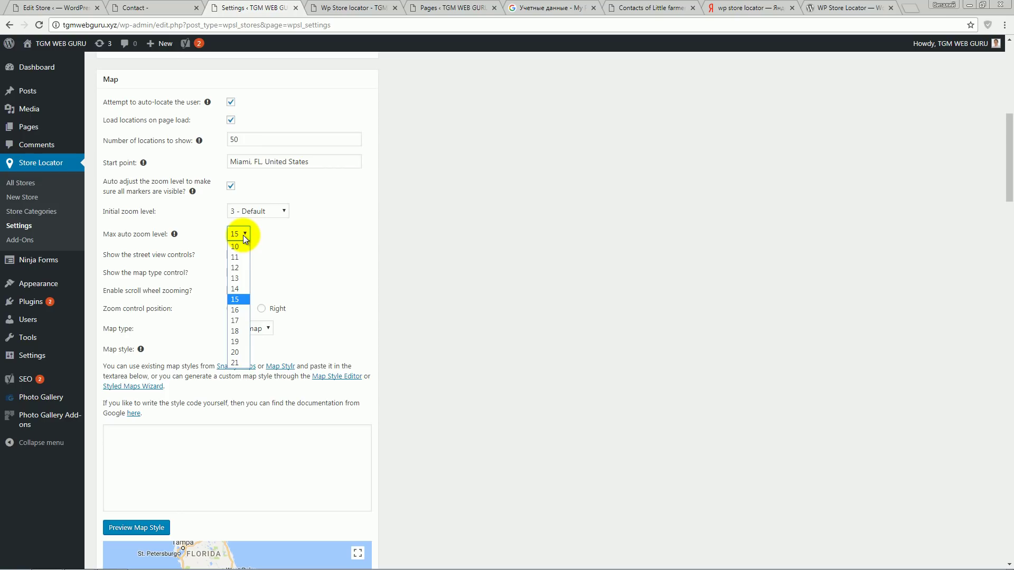
{"action": "left_click", "coordinate": [243, 235]}
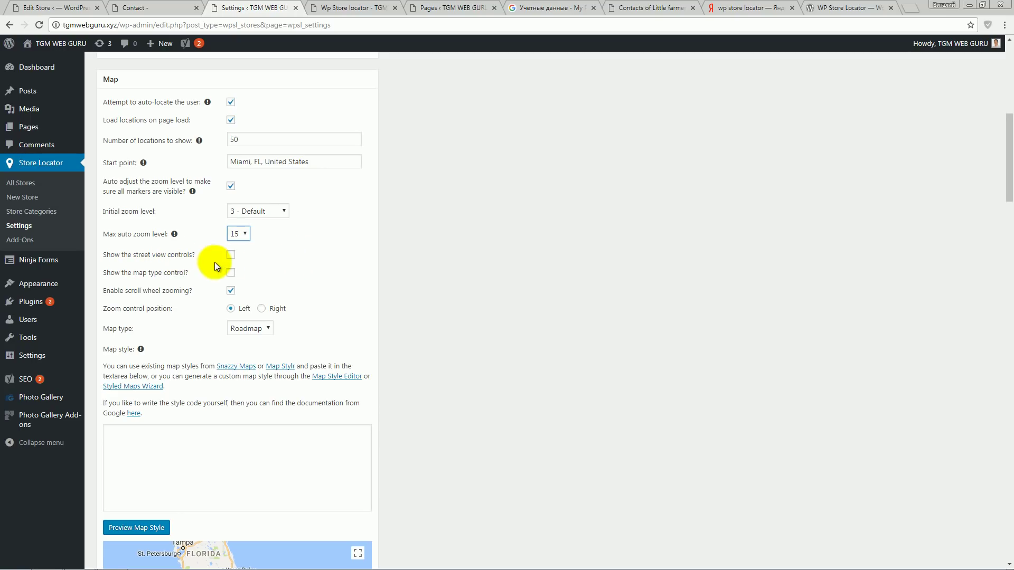
{"action": "left_click", "coordinate": [231, 255]}
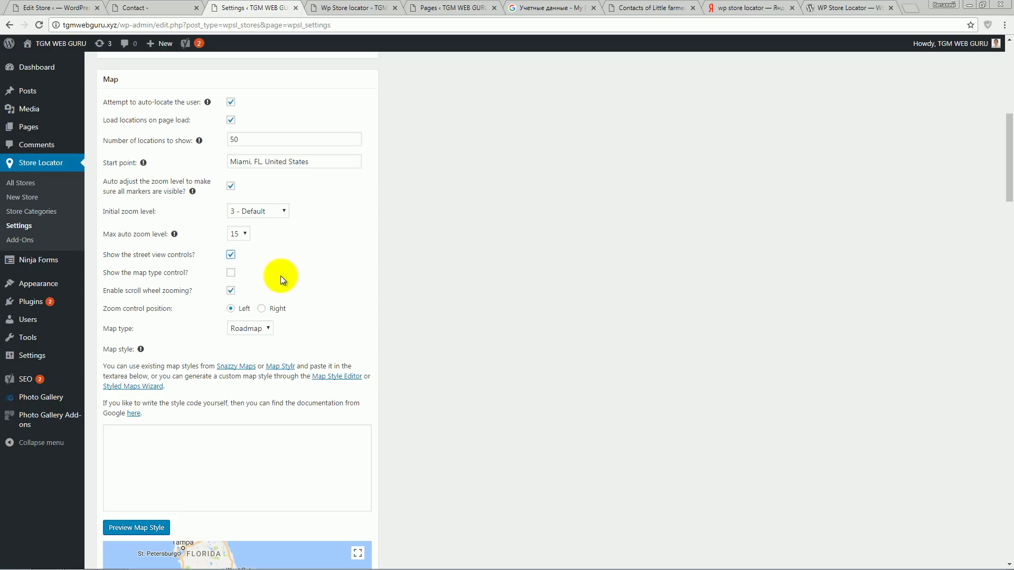
{"action": "key", "text": "ctrl+Tab"}
{"action": "key", "text": "F5"}
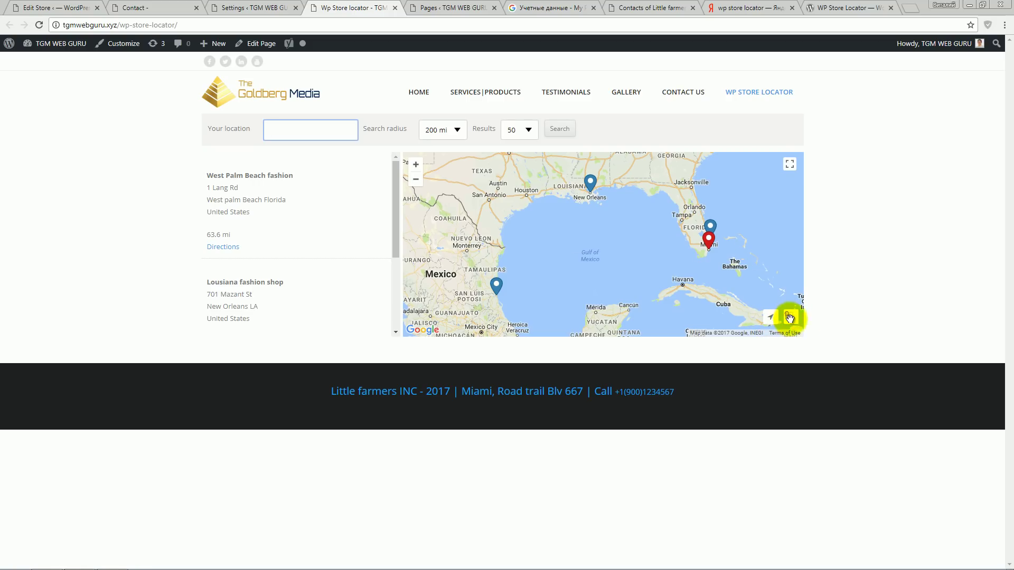
- Zoom in twice, open Street View at West Palm Beach, rotate, go full screen and walk Atlantic Ave
{"action": "left_click", "coordinate": [416, 164]}
{"action": "left_click", "coordinate": [416, 164]}
{"action": "left_click_drag", "start_coordinate": [537, 208], "coordinate": [600, 237]}
{"action": "left_click_drag", "start_coordinate": [791, 317], "coordinate": [645, 266]}
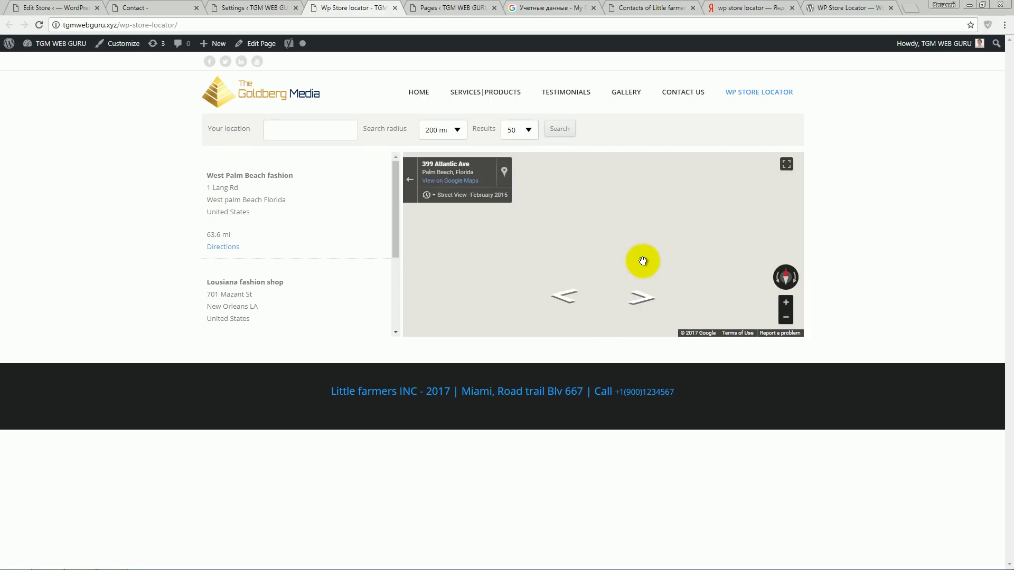
{"action": "left_click_drag", "start_coordinate": [508, 230], "coordinate": [752, 191]}
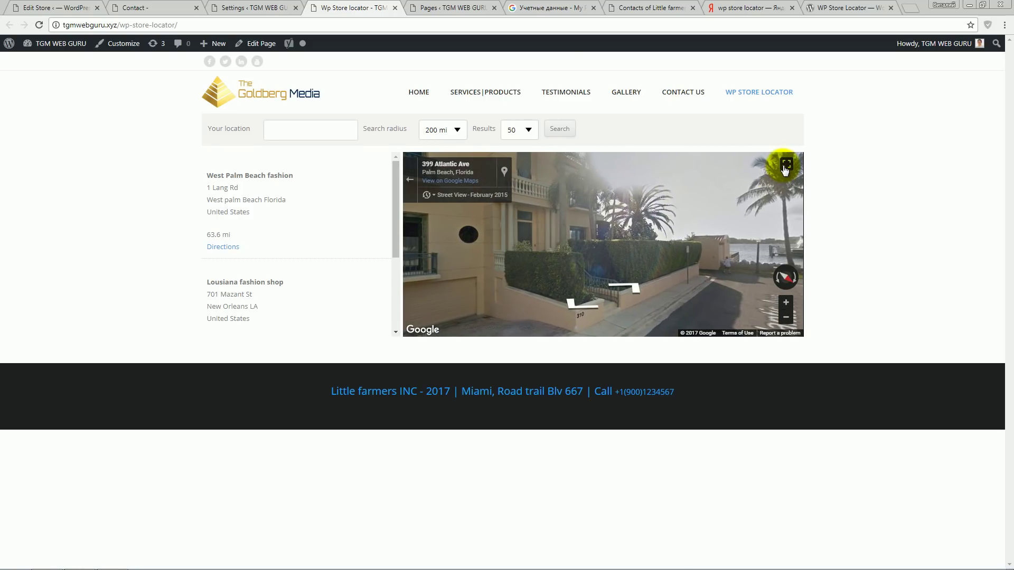
{"action": "left_click", "coordinate": [786, 164]}
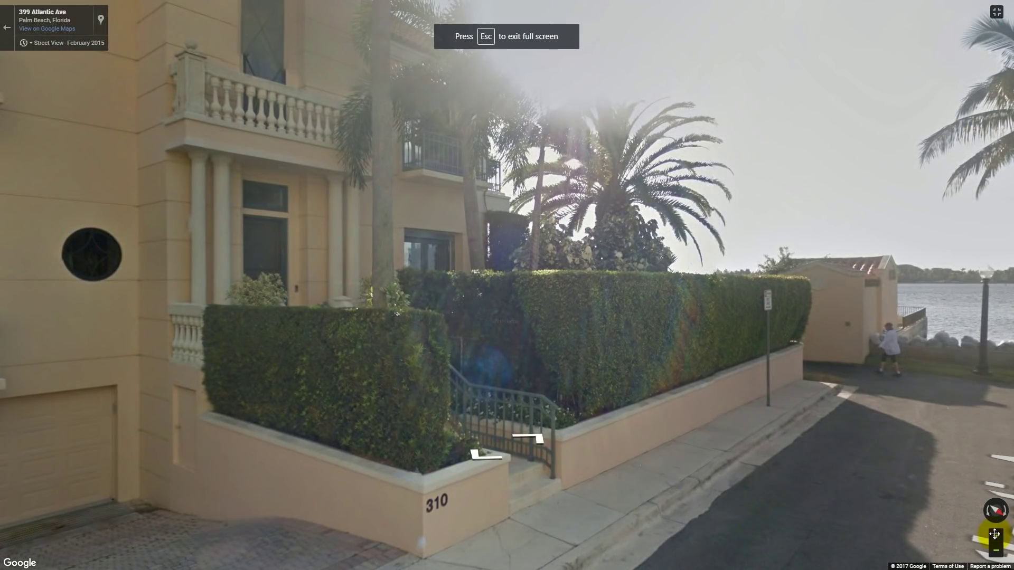
{"action": "left_click", "coordinate": [659, 344]}
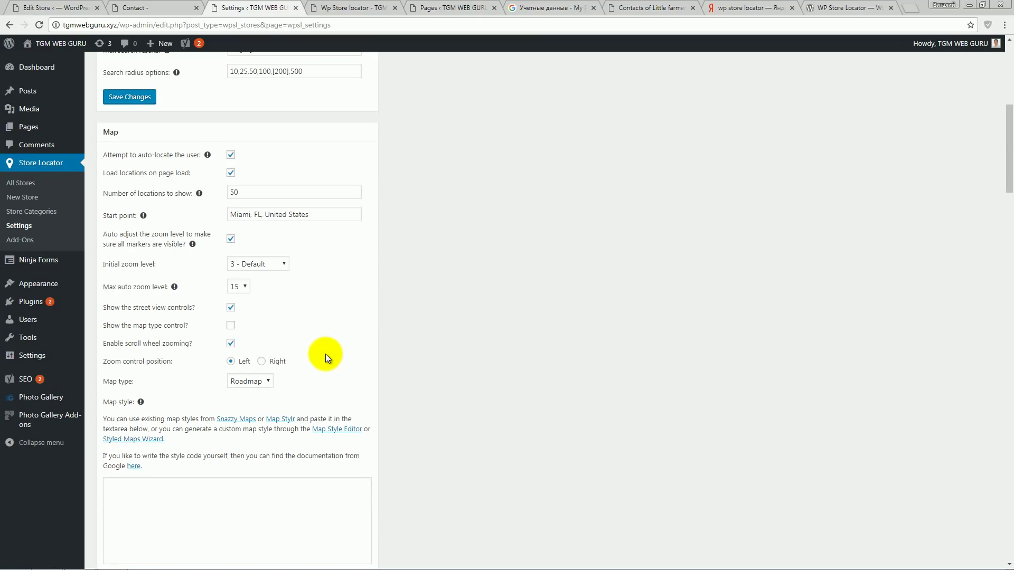
- Turn off street view controls, save, and check the live locator page
{"action": "left_click", "coordinate": [231, 308]}
{"action": "scroll", "coordinate": [370, 359], "scroll_direction": "down", "scroll_amount": 4}
{"action": "left_click", "coordinate": [138, 551]}
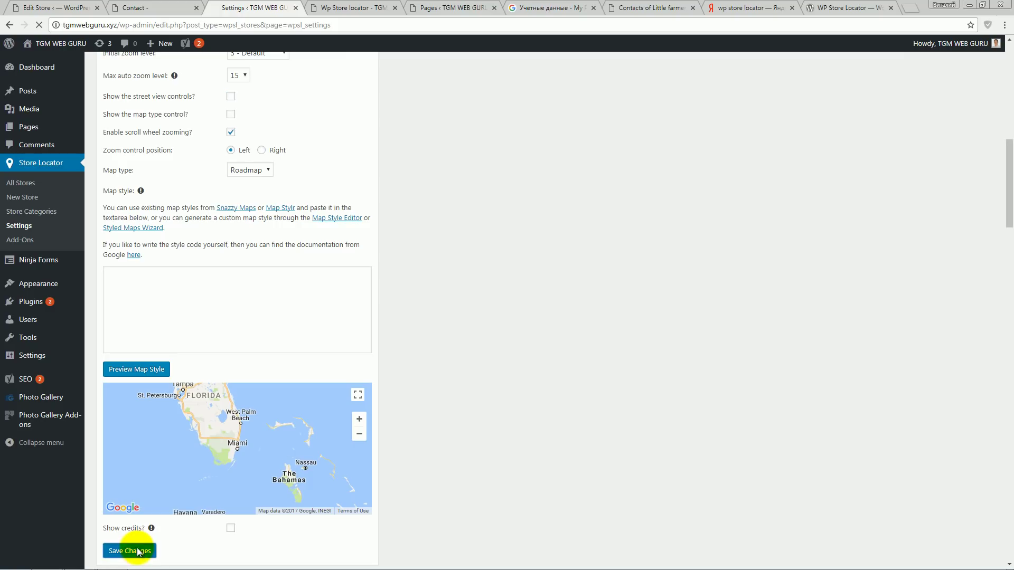
{"action": "left_click", "coordinate": [342, 8]}
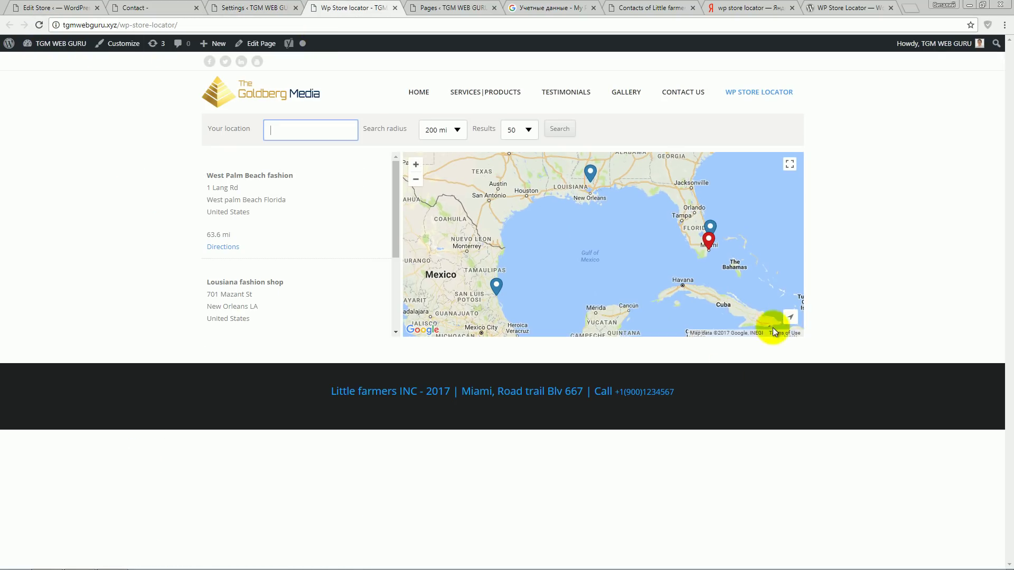
- Turn on the map type control and save the map settings
{"action": "left_click", "coordinate": [246, 8]}
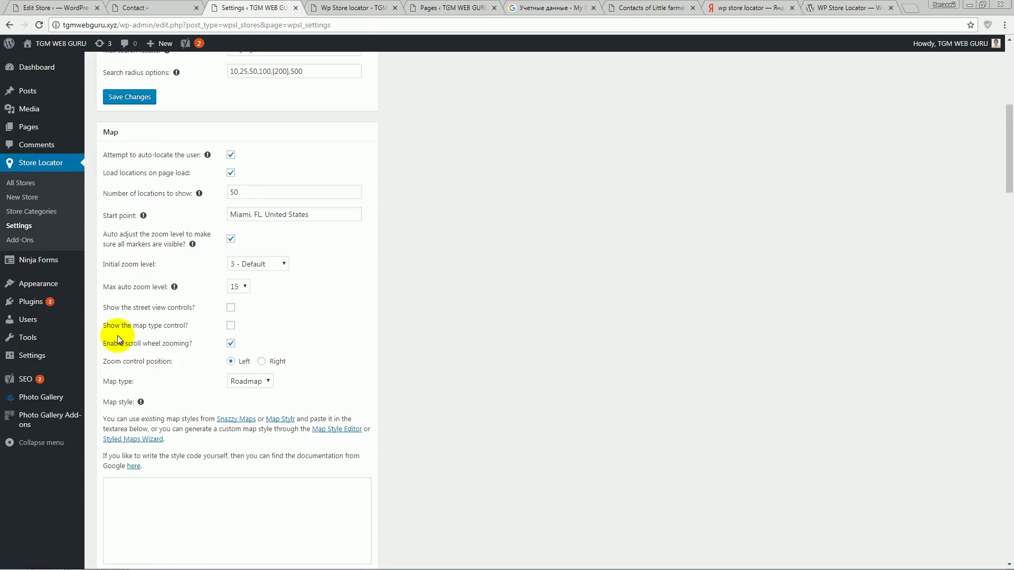
{"action": "left_click", "coordinate": [231, 326]}
{"action": "scroll", "coordinate": [446, 356], "scroll_direction": "down", "scroll_amount": 7}
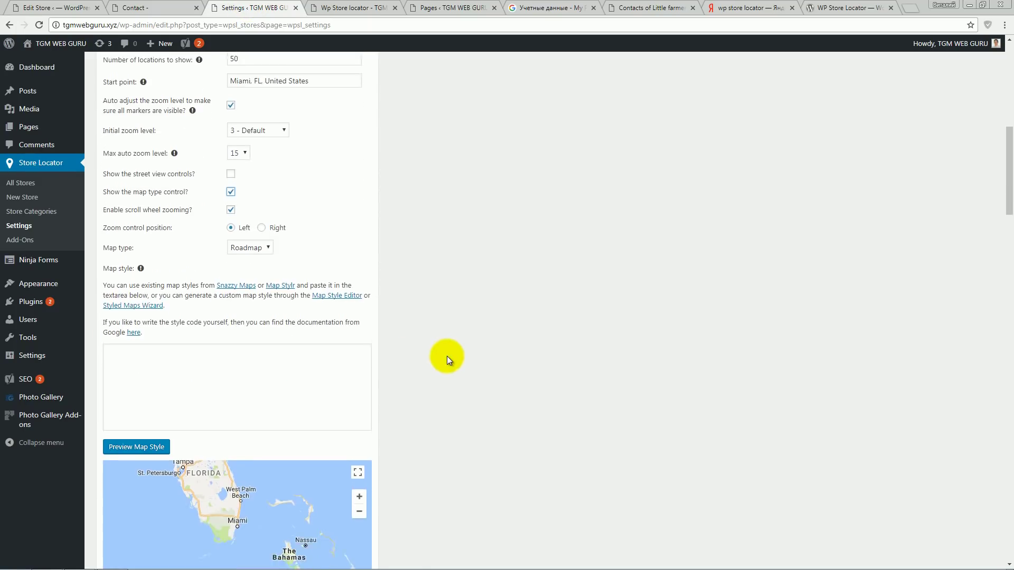
{"action": "left_click", "coordinate": [117, 393]}
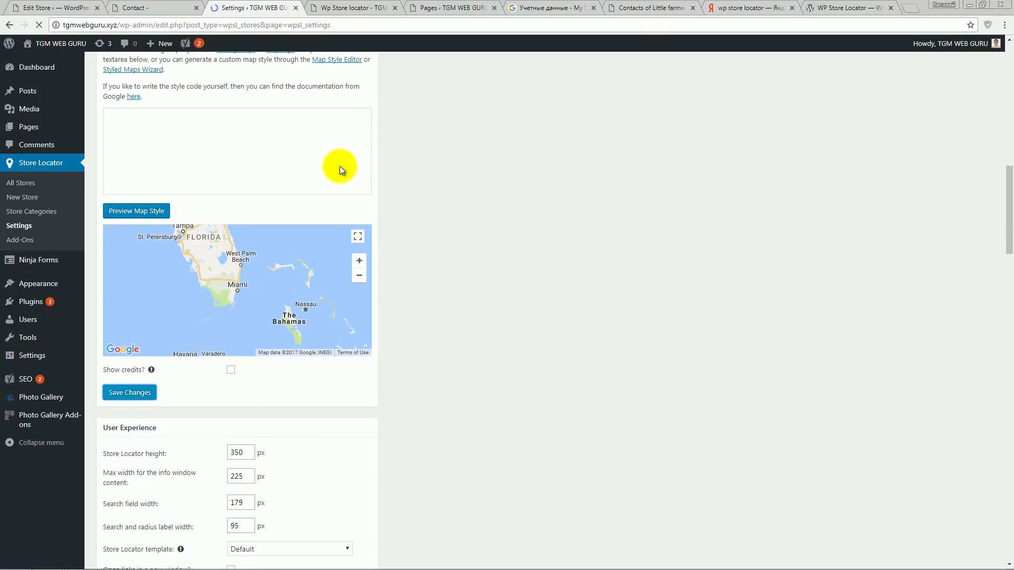
- Reload the live locator and switch its map between Satellite and Map several times, ending on Map
{"action": "left_click", "coordinate": [348, 8]}
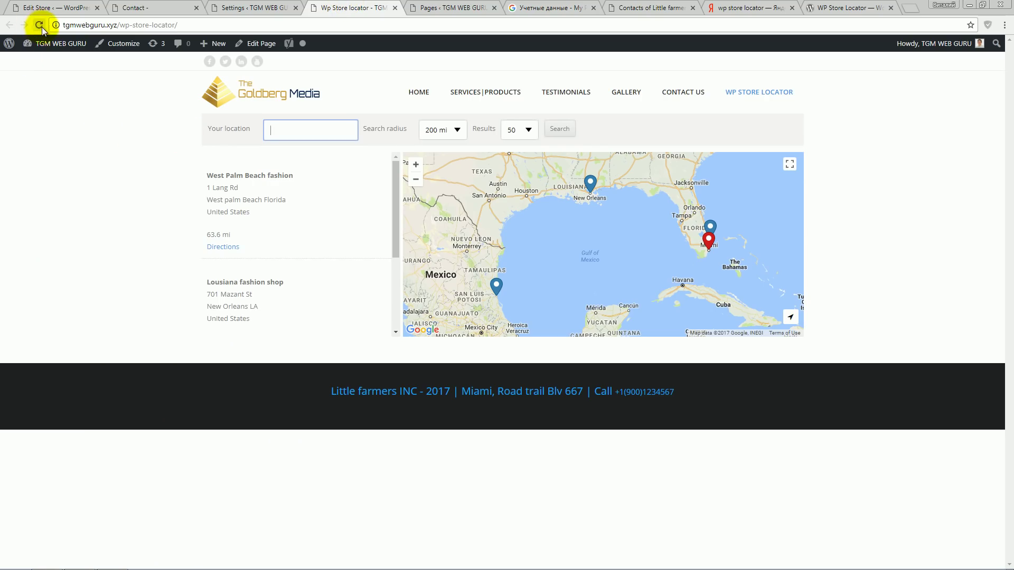
{"action": "left_click", "coordinate": [39, 24]}
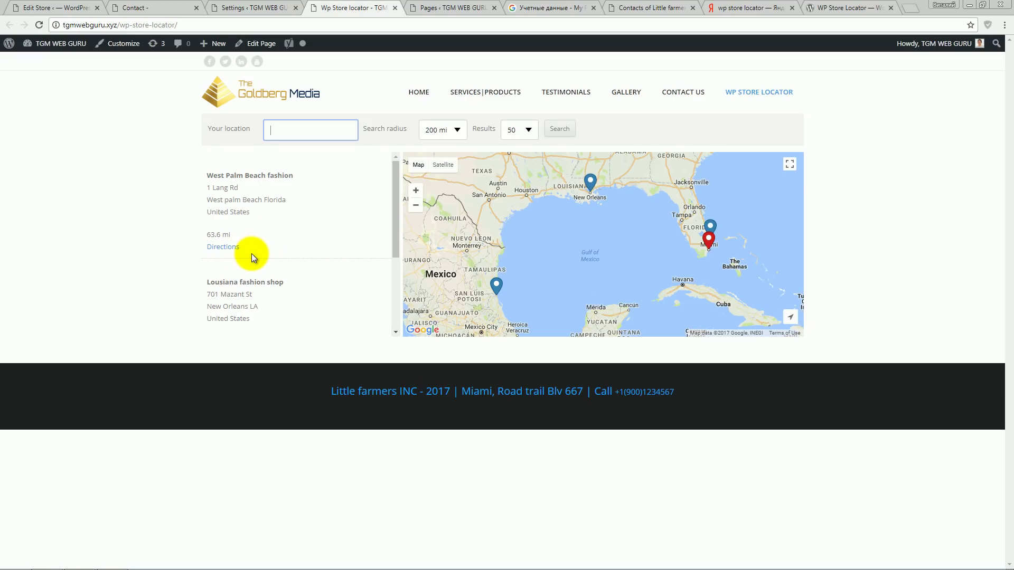
{"action": "mouse_move", "coordinate": [430, 168]}
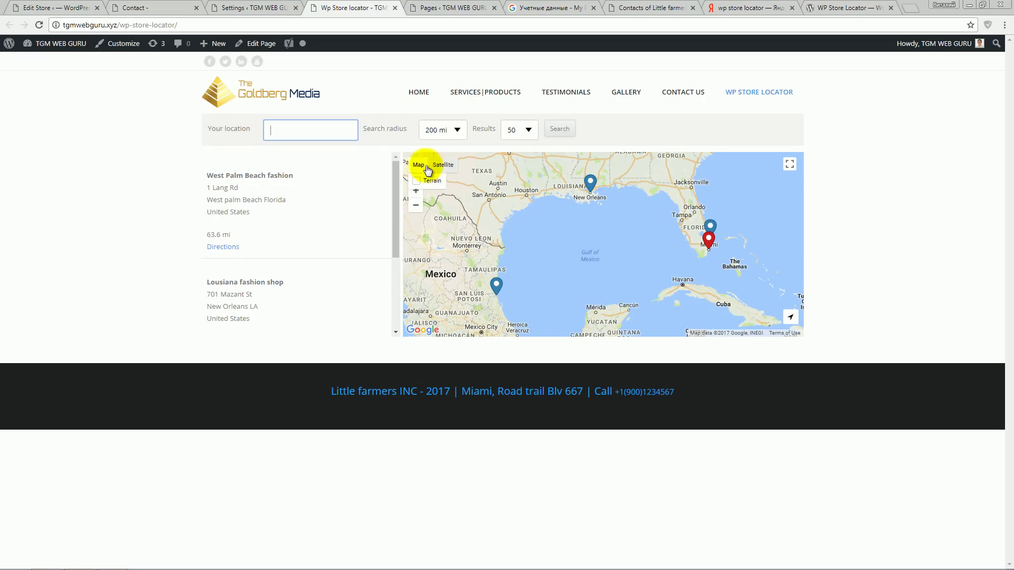
{"action": "left_click", "coordinate": [448, 167]}
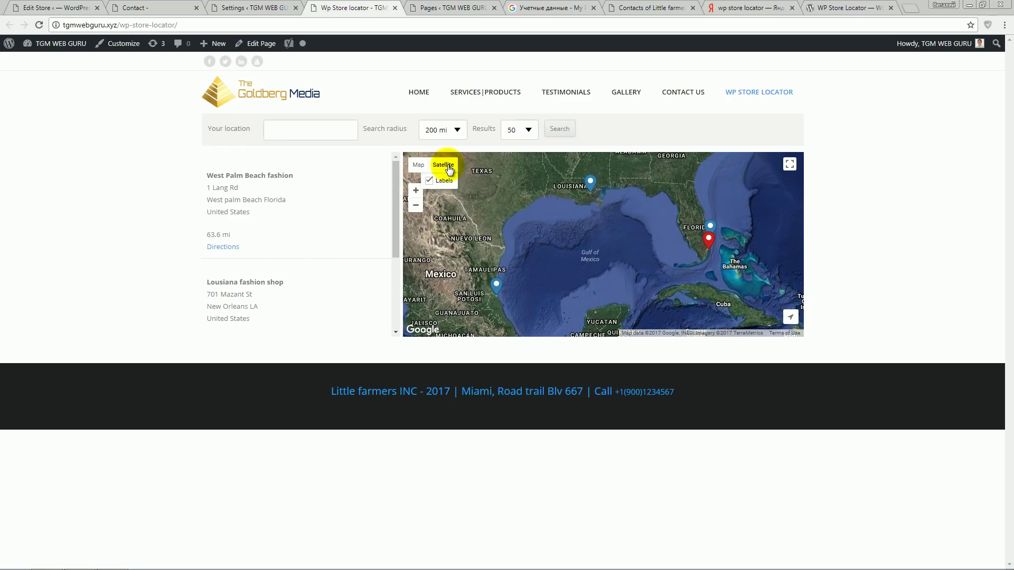
{"action": "left_click", "coordinate": [413, 167]}
{"action": "left_click", "coordinate": [444, 164]}
{"action": "left_click", "coordinate": [415, 165]}
{"action": "left_click", "coordinate": [442, 165]}
{"action": "left_click", "coordinate": [418, 165]}
{"action": "left_click", "coordinate": [438, 167]}
{"action": "left_click", "coordinate": [415, 166]}
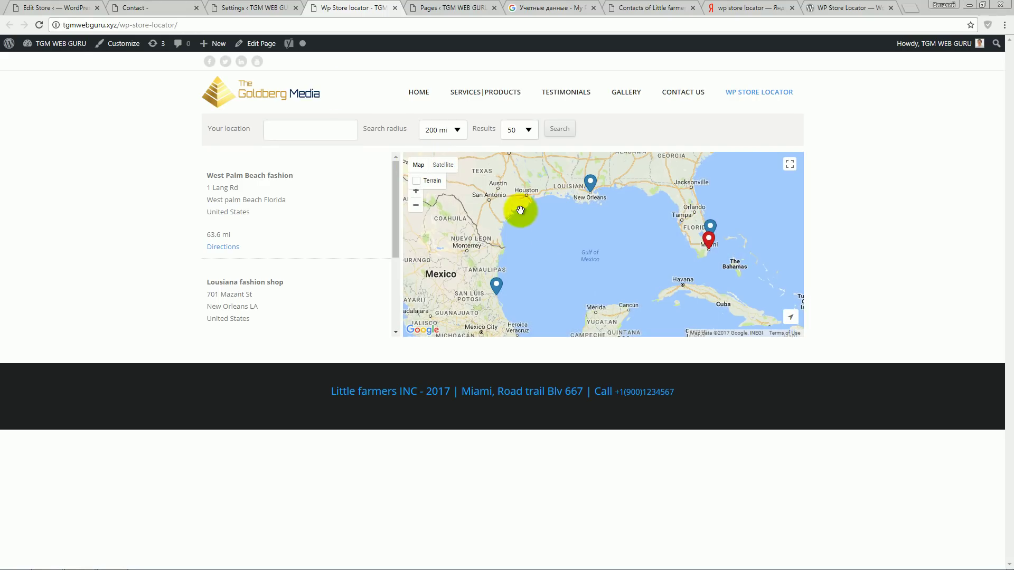
{"action": "left_click", "coordinate": [226, 9]}
{"action": "scroll", "coordinate": [360, 306], "scroll_direction": "down", "scroll_amount": 8}
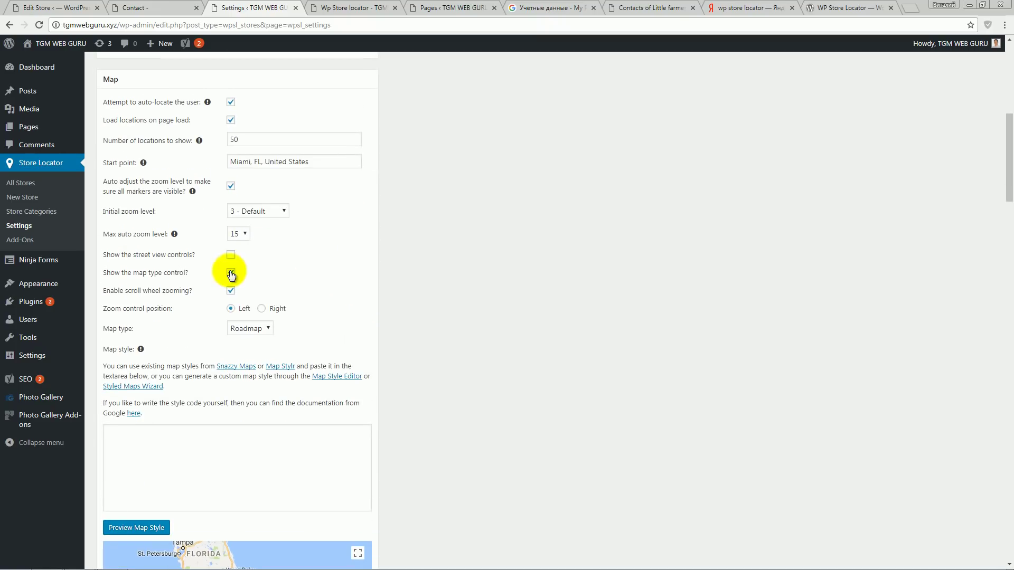
- Turn off the map type control and reload the live locator page
{"action": "left_click", "coordinate": [231, 273]}
{"action": "scroll", "coordinate": [287, 280], "scroll_direction": "down", "scroll_amount": 2}
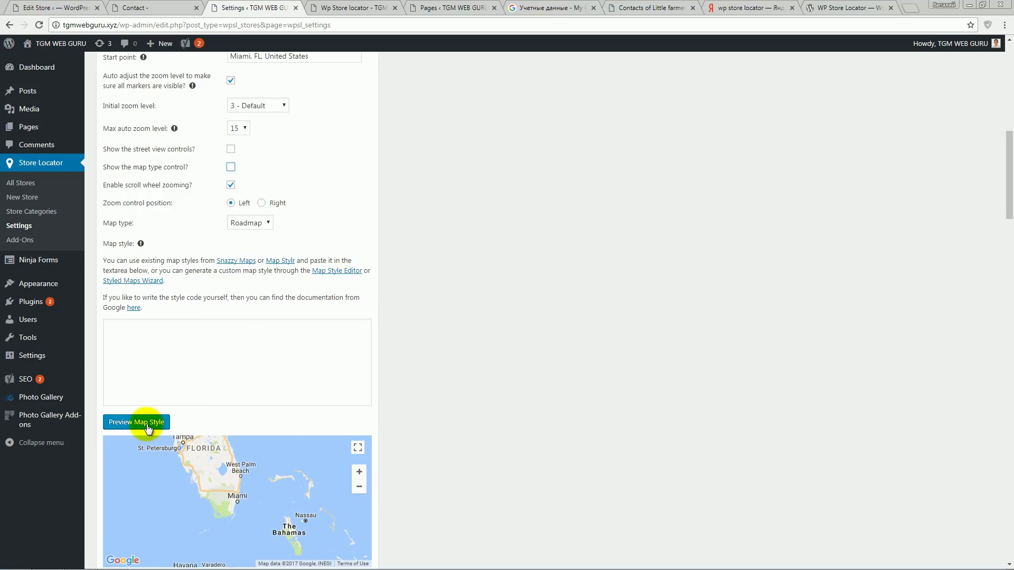
{"action": "scroll", "coordinate": [154, 438], "scroll_direction": "down", "scroll_amount": 3}
{"action": "left_click", "coordinate": [334, 11]}
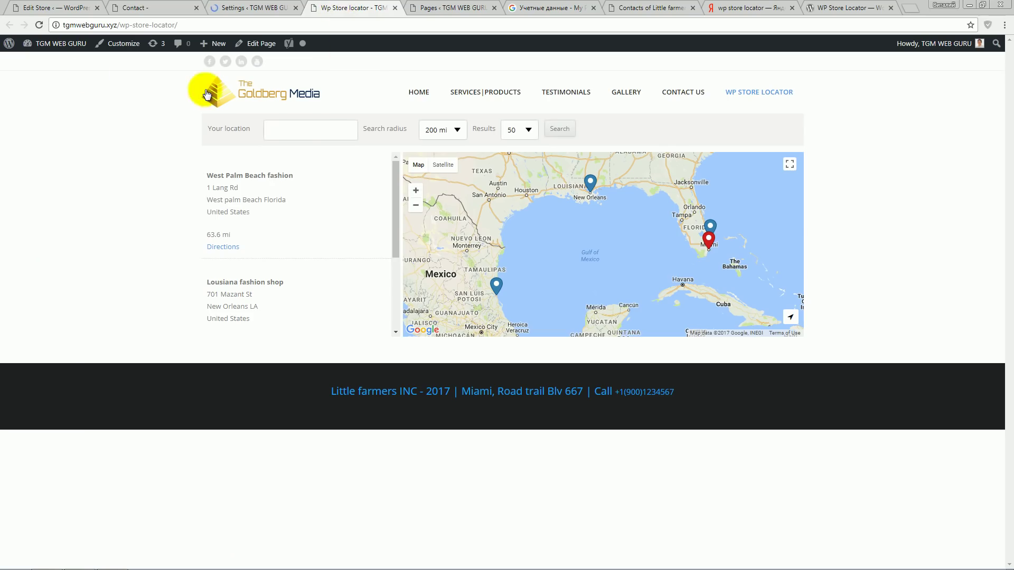
{"action": "left_click", "coordinate": [40, 25]}
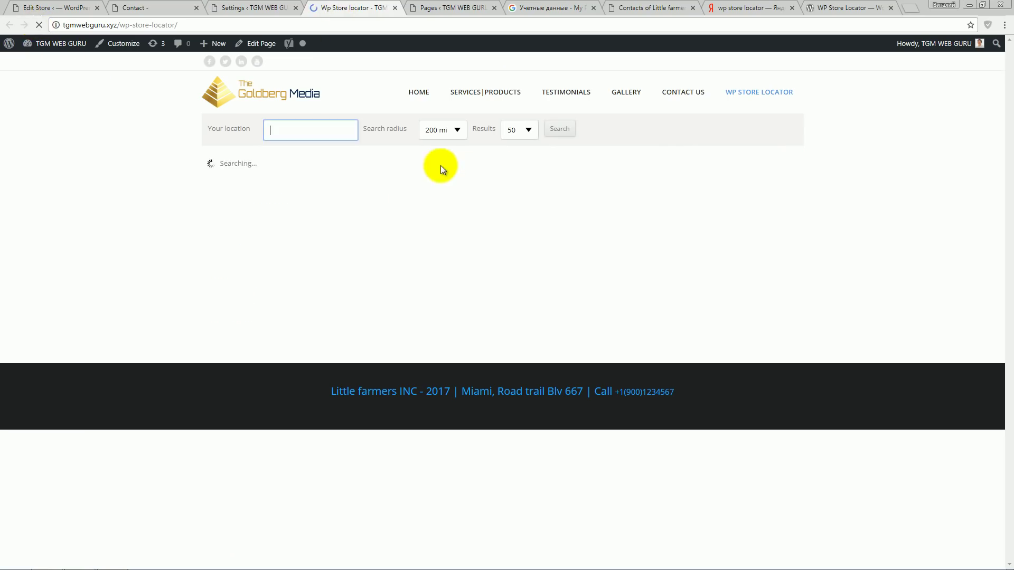
- Scroll through the settings page and the live locator page to compare them
{"action": "left_click", "coordinate": [235, 7]}
{"action": "scroll", "coordinate": [356, 332], "scroll_direction": "down", "scroll_amount": 9}
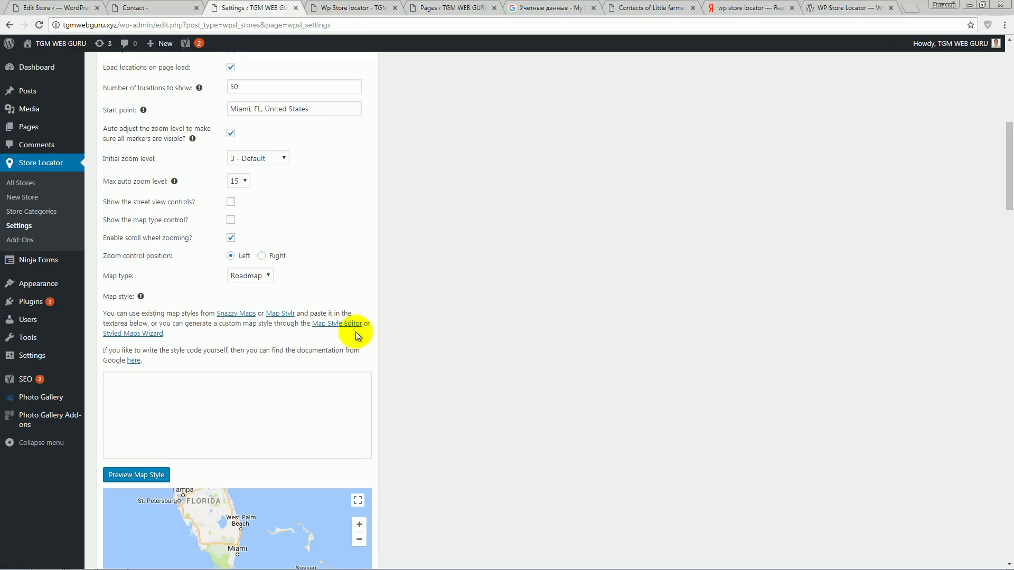
{"action": "scroll", "coordinate": [356, 332], "scroll_direction": "down", "scroll_amount": 3}
{"action": "scroll", "coordinate": [356, 332], "scroll_direction": "up", "scroll_amount": 3}
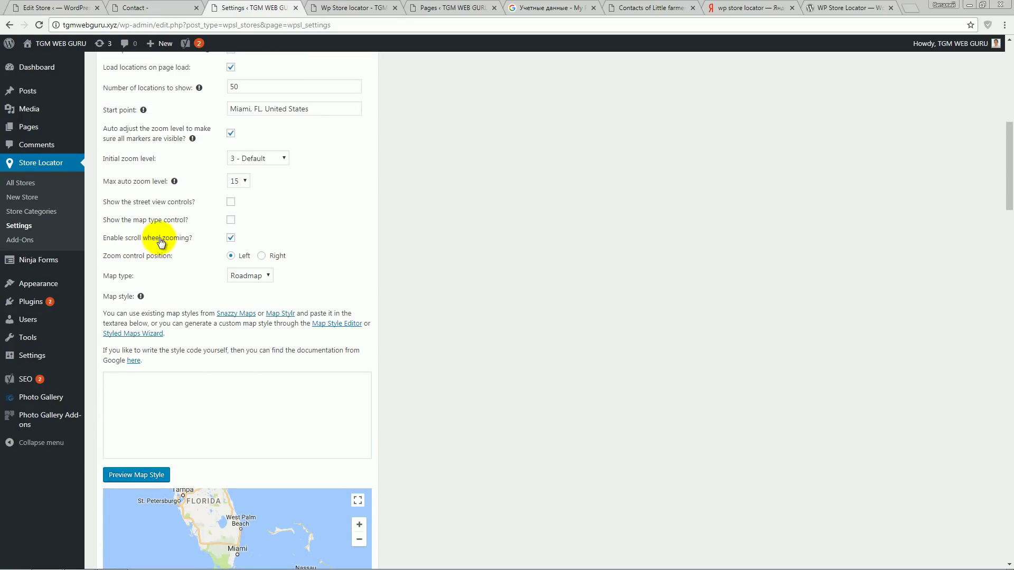
{"action": "left_click", "coordinate": [384, 8]}
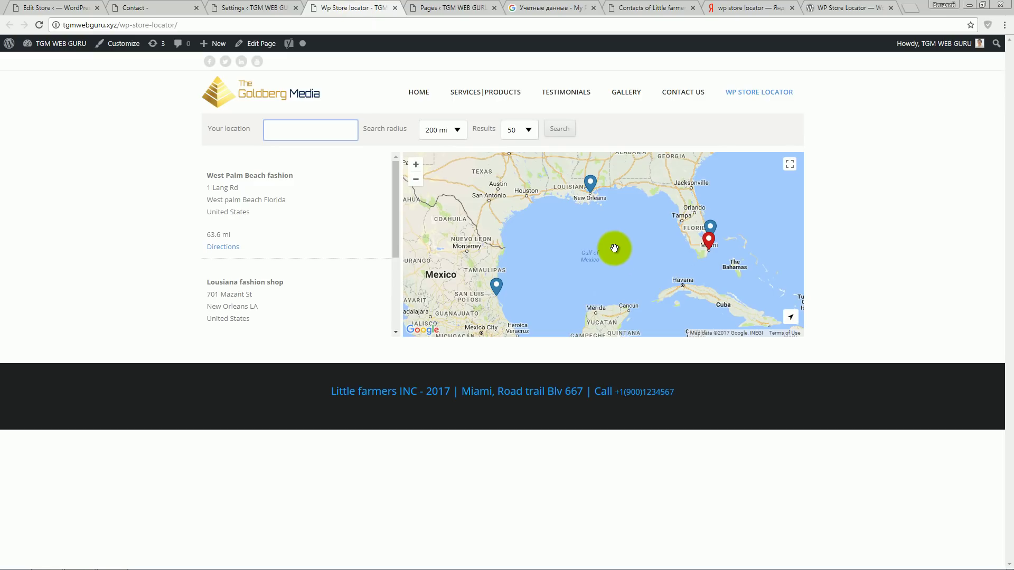
{"action": "scroll", "coordinate": [614, 248], "scroll_direction": "up", "scroll_amount": 1}
{"action": "scroll", "coordinate": [614, 248], "scroll_direction": "down", "scroll_amount": 2}
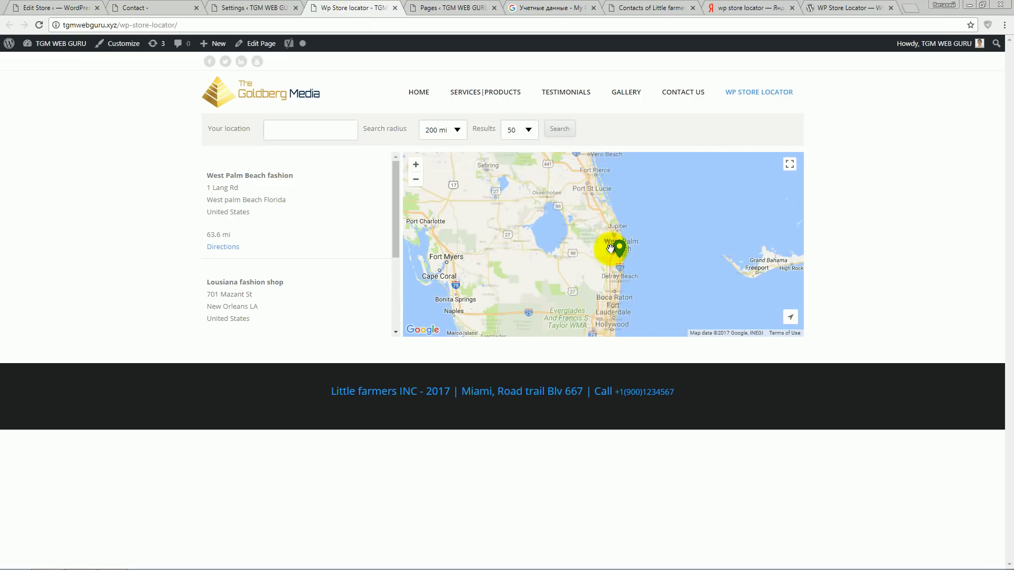
{"action": "scroll", "coordinate": [612, 246], "scroll_direction": "down", "scroll_amount": 1}
{"action": "scroll", "coordinate": [607, 244], "scroll_direction": "up", "scroll_amount": 4}
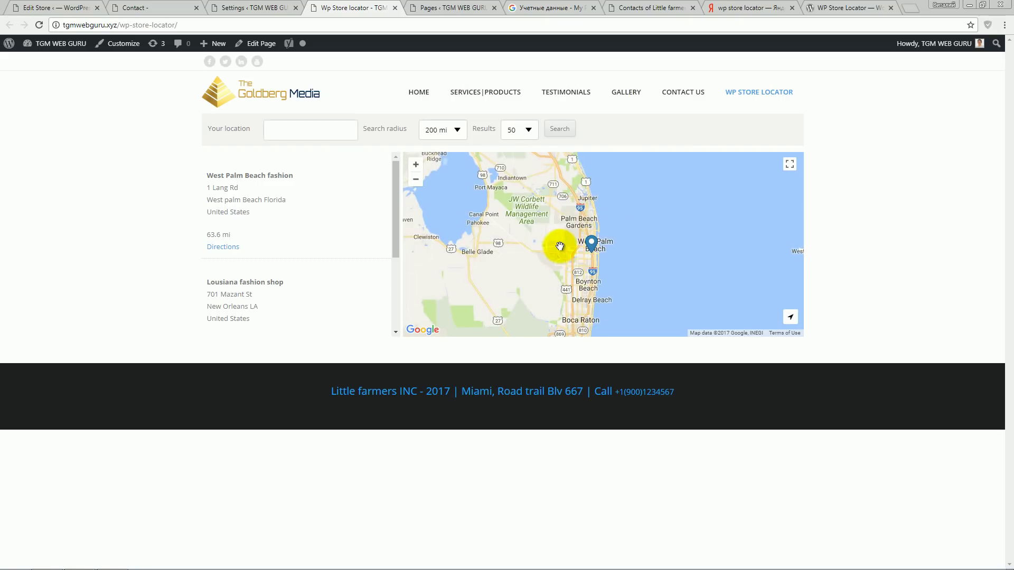
{"action": "scroll", "coordinate": [562, 248], "scroll_direction": "down", "scroll_amount": 5}
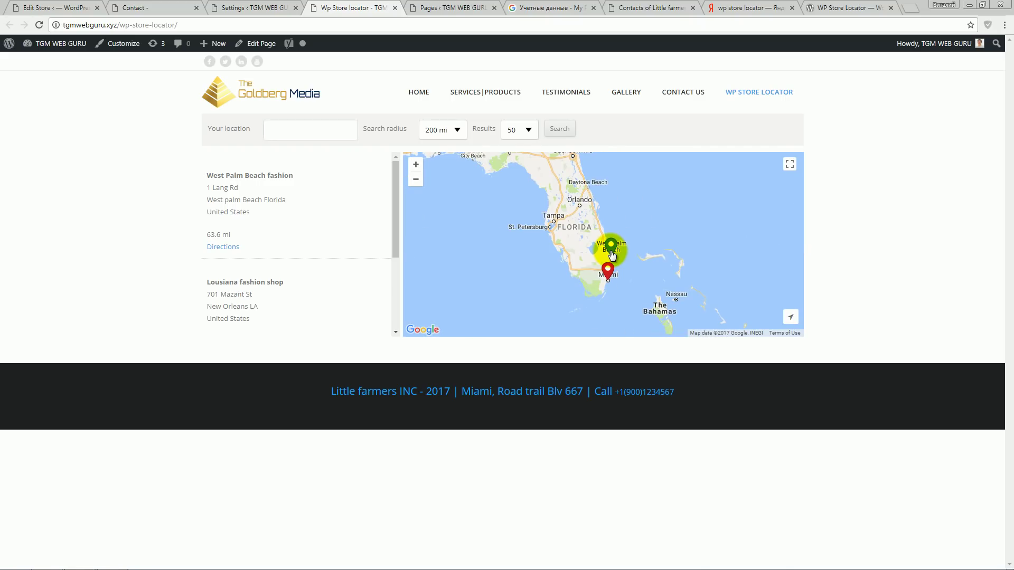
{"action": "scroll", "coordinate": [611, 255], "scroll_direction": "up", "scroll_amount": 5}
{"action": "scroll", "coordinate": [629, 279], "scroll_direction": "up", "scroll_amount": 2}
{"action": "scroll", "coordinate": [608, 247], "scroll_direction": "down", "scroll_amount": 3}
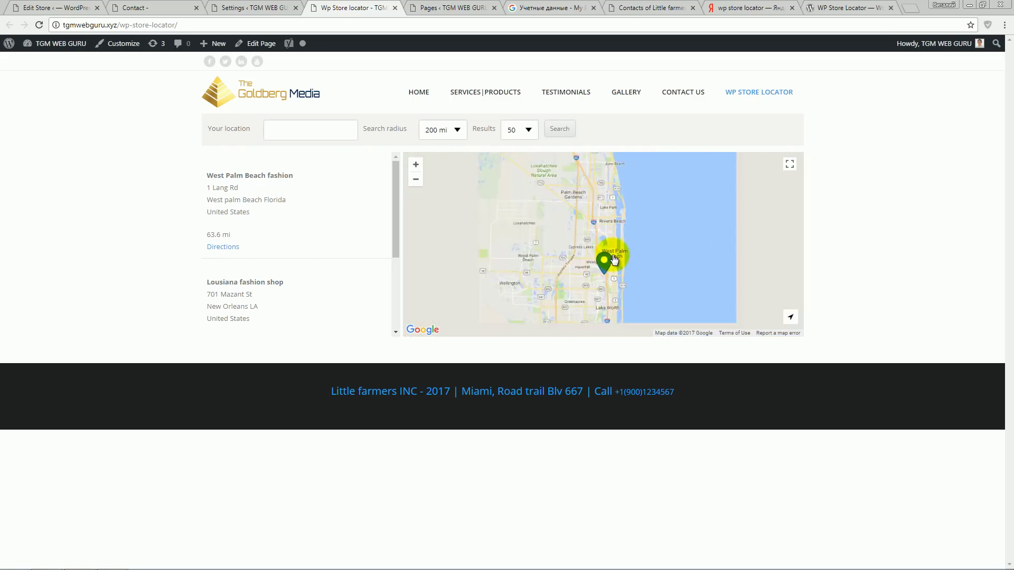
{"action": "scroll", "coordinate": [611, 251], "scroll_direction": "down", "scroll_amount": 3}
{"action": "scroll", "coordinate": [586, 210], "scroll_direction": "up", "scroll_amount": 2}
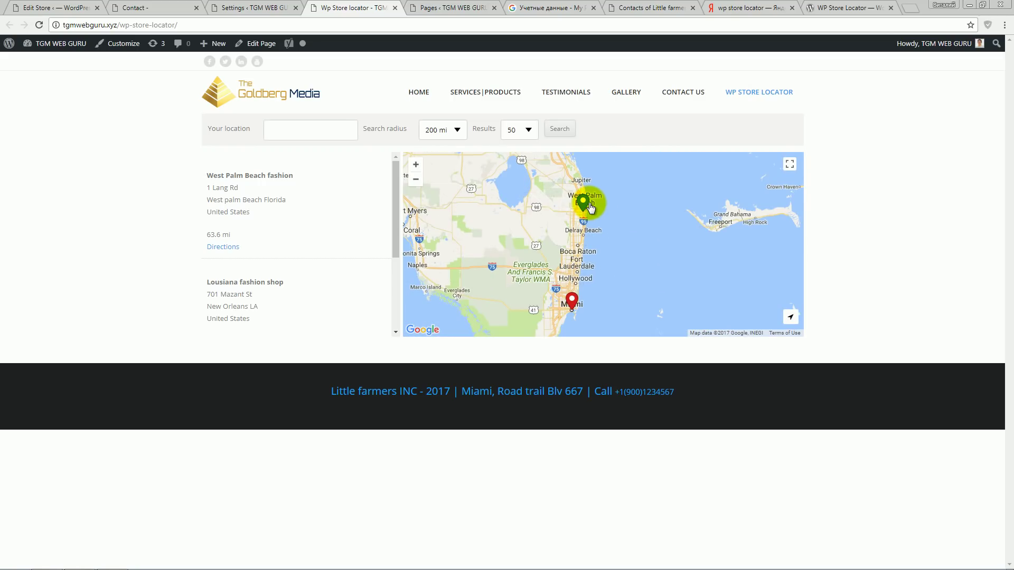
{"action": "scroll", "coordinate": [543, 227], "scroll_direction": "down", "scroll_amount": 3}
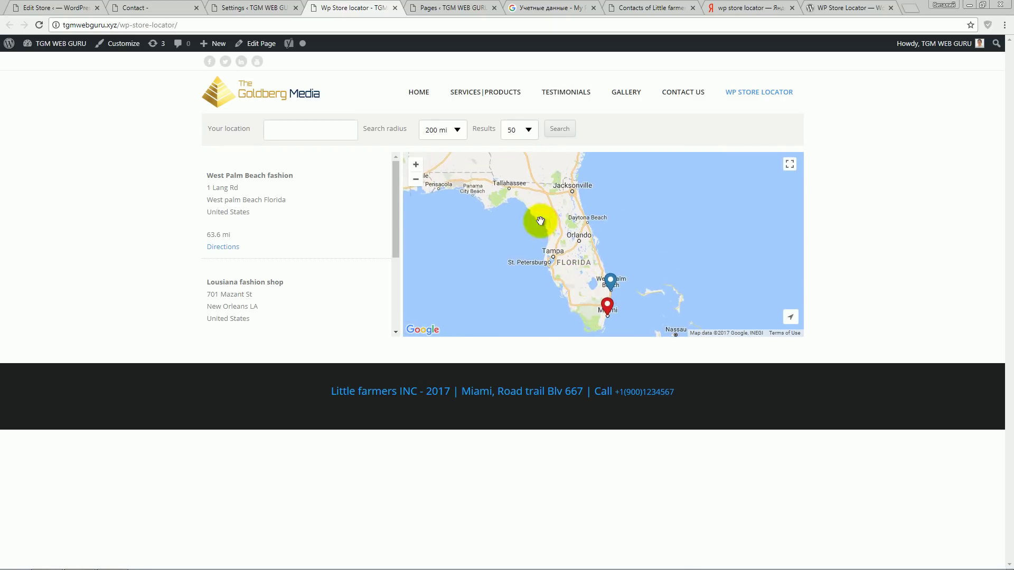
{"action": "scroll", "coordinate": [541, 221], "scroll_direction": "down", "scroll_amount": 2}
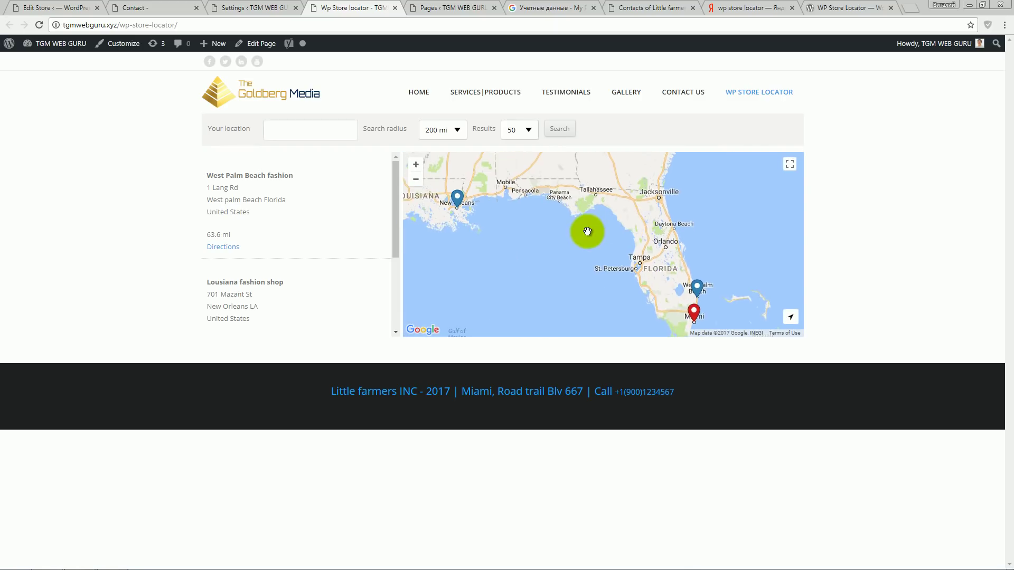
- Recheck the front-end map, then leave the Map type set to Roadmap
{"action": "left_click", "coordinate": [254, 7]}
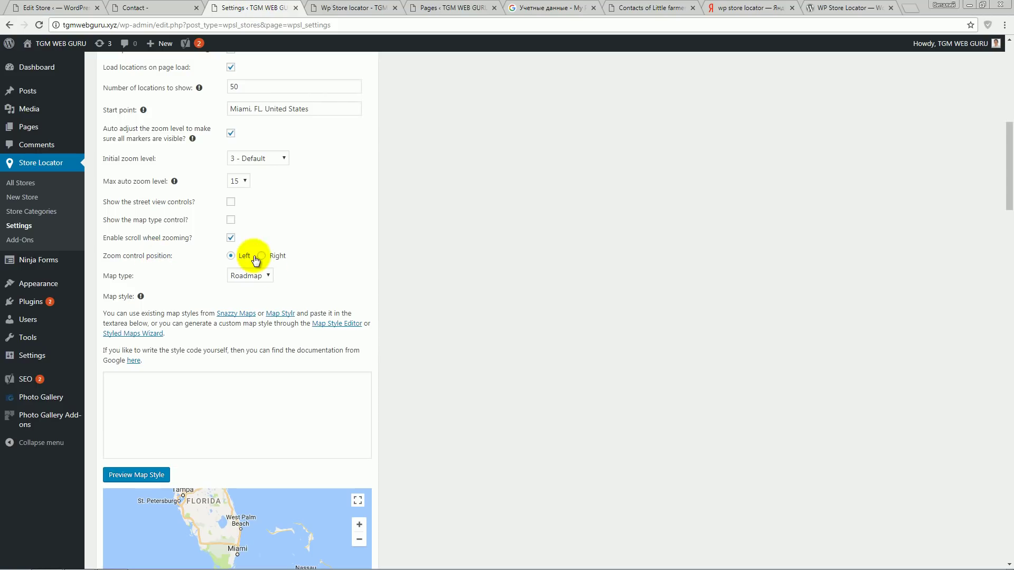
{"action": "left_click", "coordinate": [371, 7]}
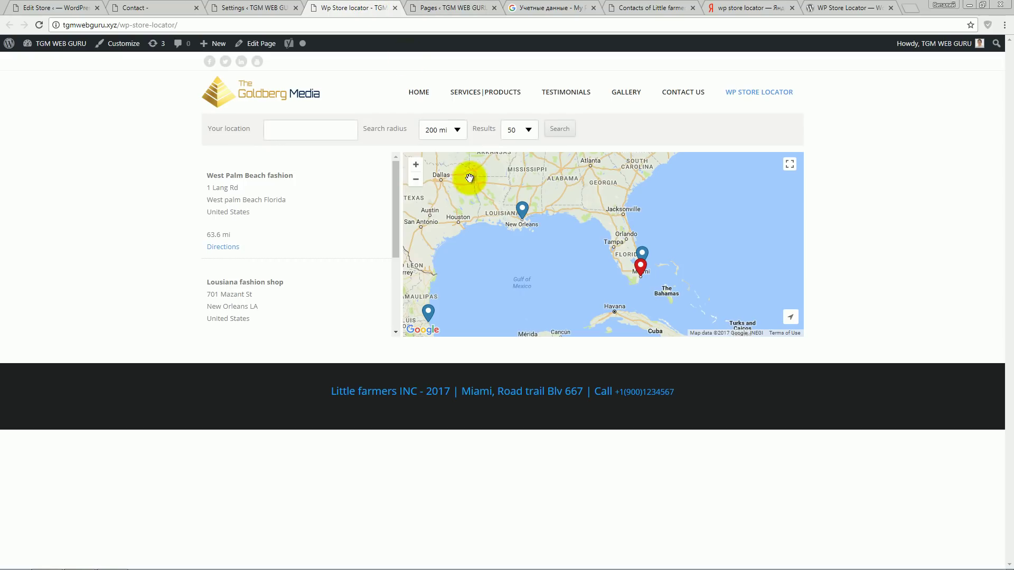
{"action": "left_click", "coordinate": [252, 8]}
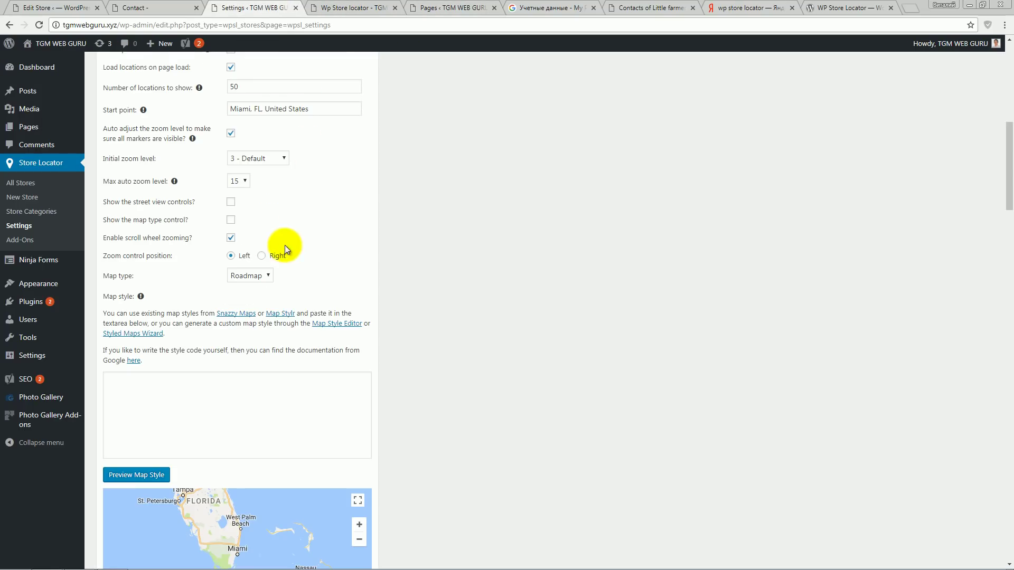
{"action": "left_click", "coordinate": [358, 8]}
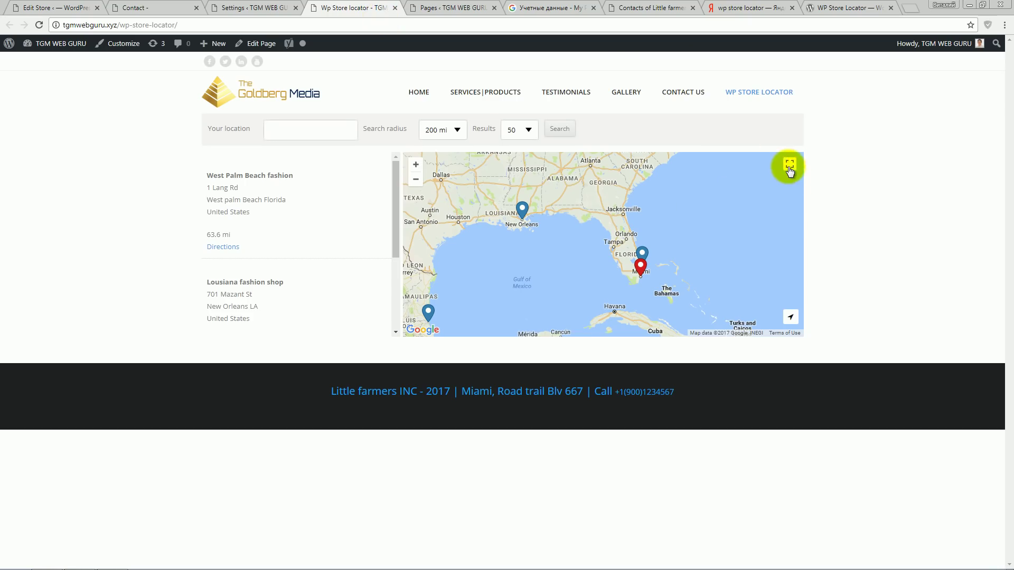
{"action": "left_click", "coordinate": [253, 8]}
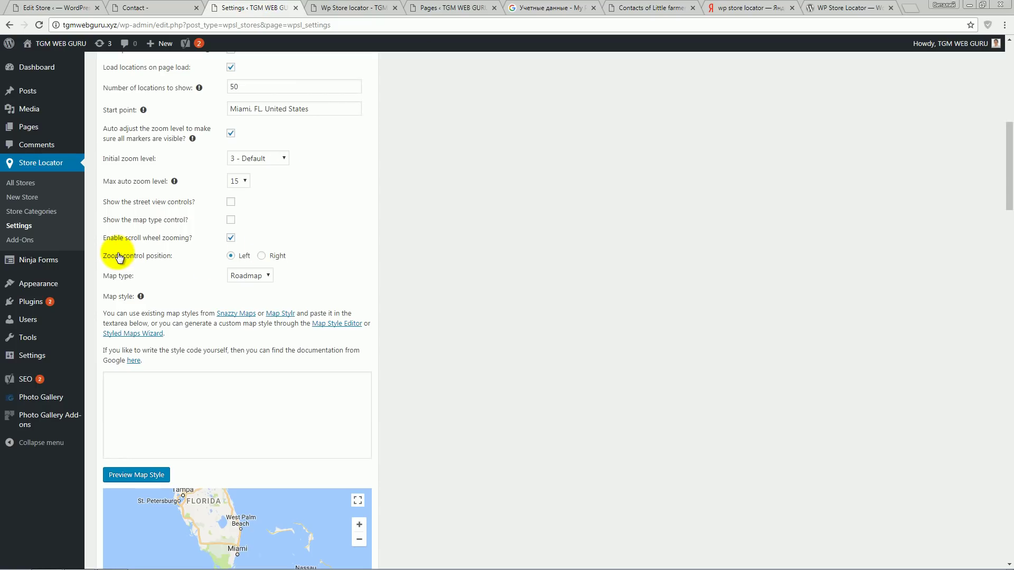
{"action": "left_click", "coordinate": [248, 277]}
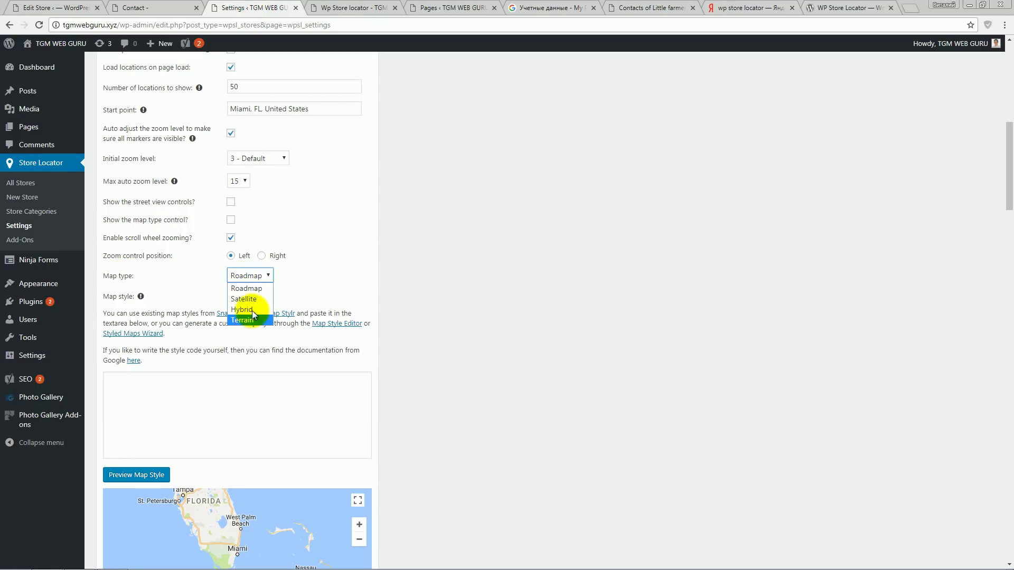
{"action": "left_click", "coordinate": [264, 288]}
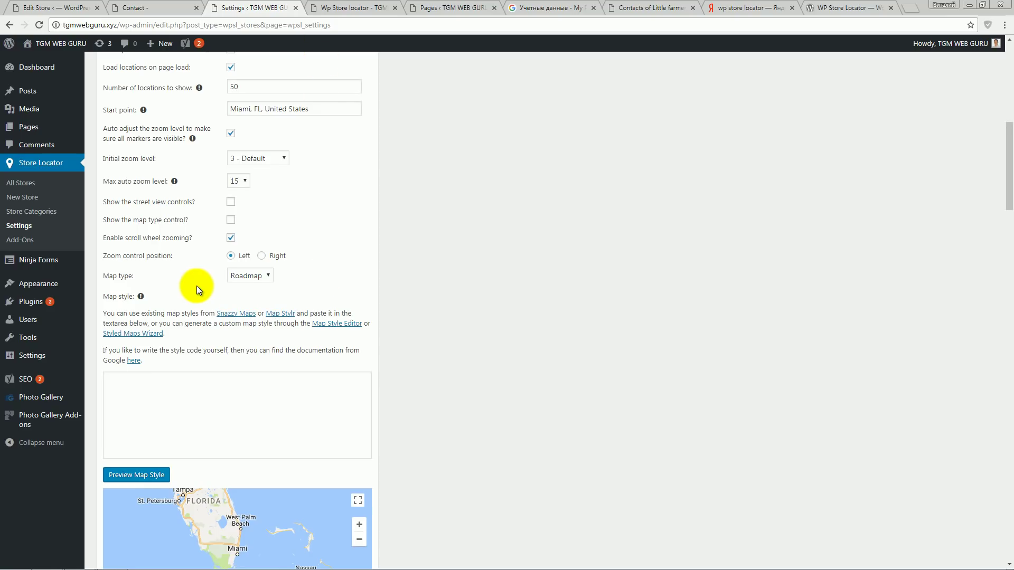
- Review the settings page and the current front-end locator layout
{"action": "scroll", "coordinate": [196, 287], "scroll_direction": "down", "scroll_amount": 2}
{"action": "scroll", "coordinate": [205, 286], "scroll_direction": "down", "scroll_amount": 4}
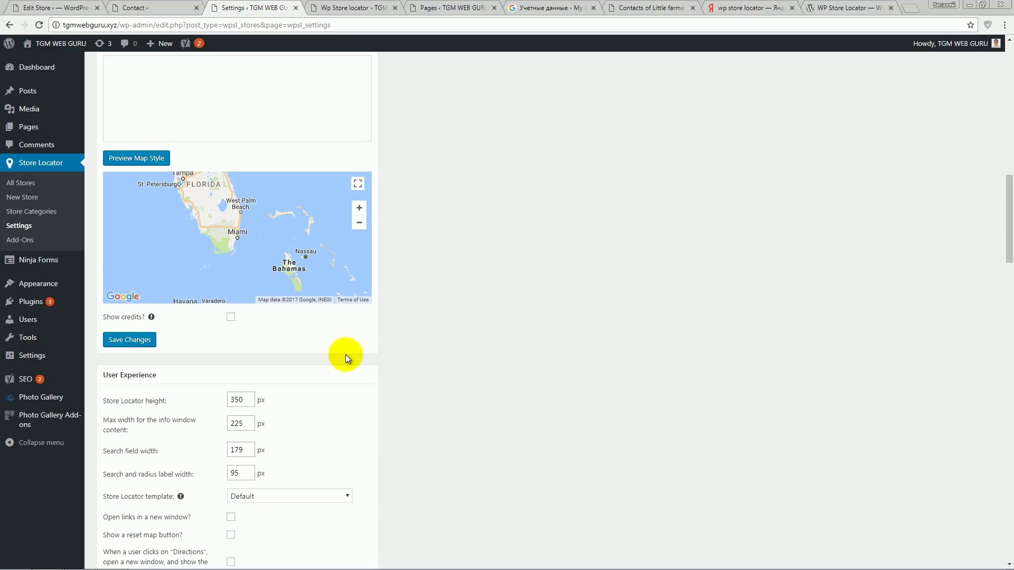
{"action": "scroll", "coordinate": [346, 354], "scroll_direction": "up", "scroll_amount": 11}
{"action": "scroll", "coordinate": [346, 354], "scroll_direction": "down", "scroll_amount": 8}
{"action": "scroll", "coordinate": [346, 355], "scroll_direction": "down", "scroll_amount": 6}
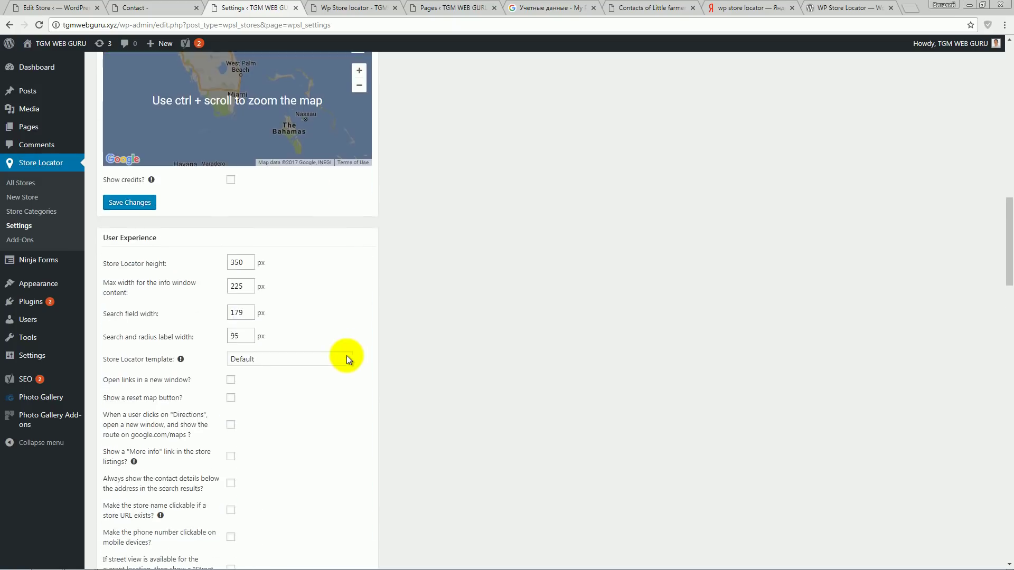
{"action": "scroll", "coordinate": [346, 356], "scroll_direction": "up", "scroll_amount": 1}
{"action": "scroll", "coordinate": [153, 243], "scroll_direction": "down", "scroll_amount": 1}
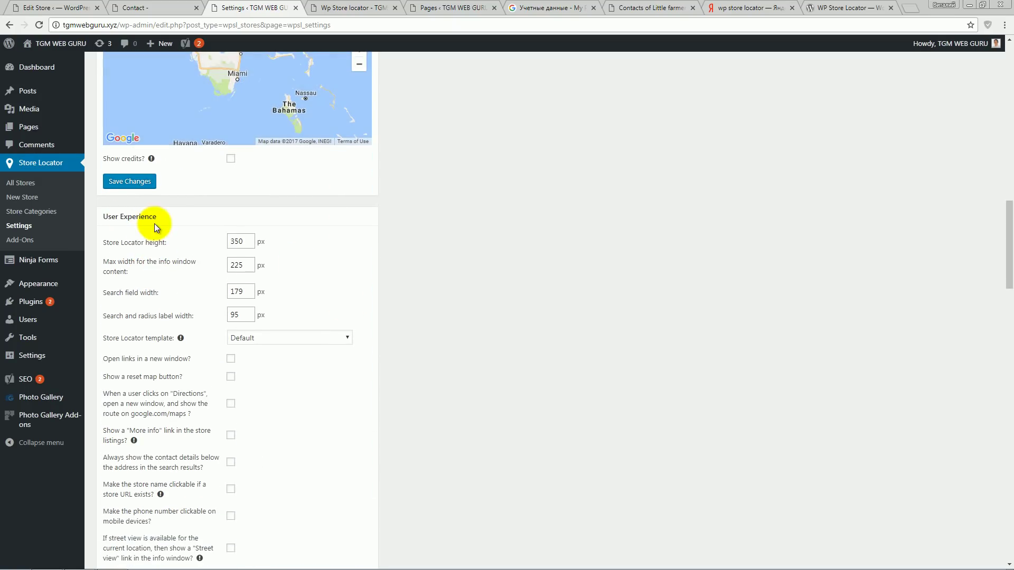
{"action": "scroll", "coordinate": [206, 271], "scroll_direction": "down", "scroll_amount": 1}
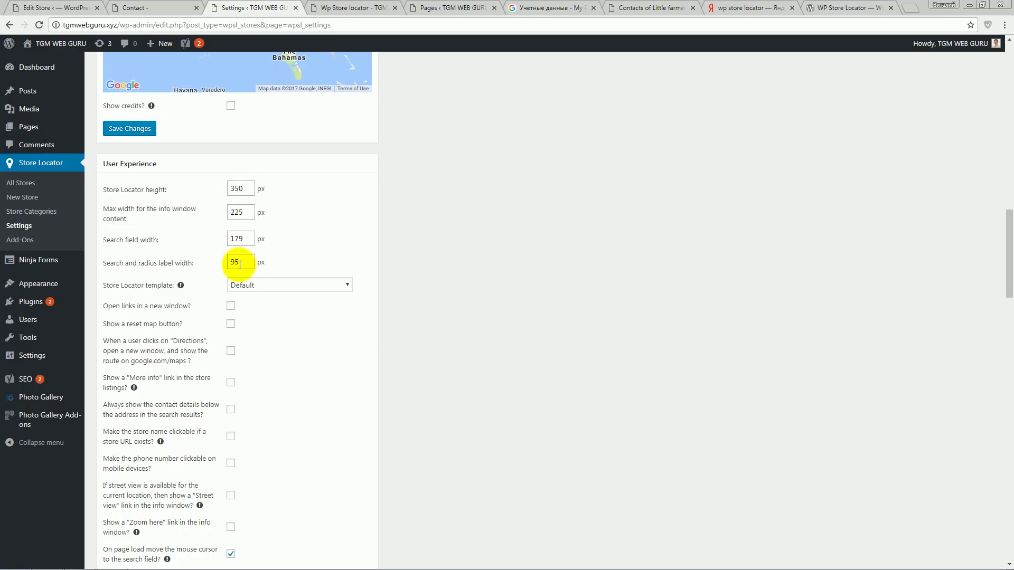
{"action": "left_click", "coordinate": [338, 8]}
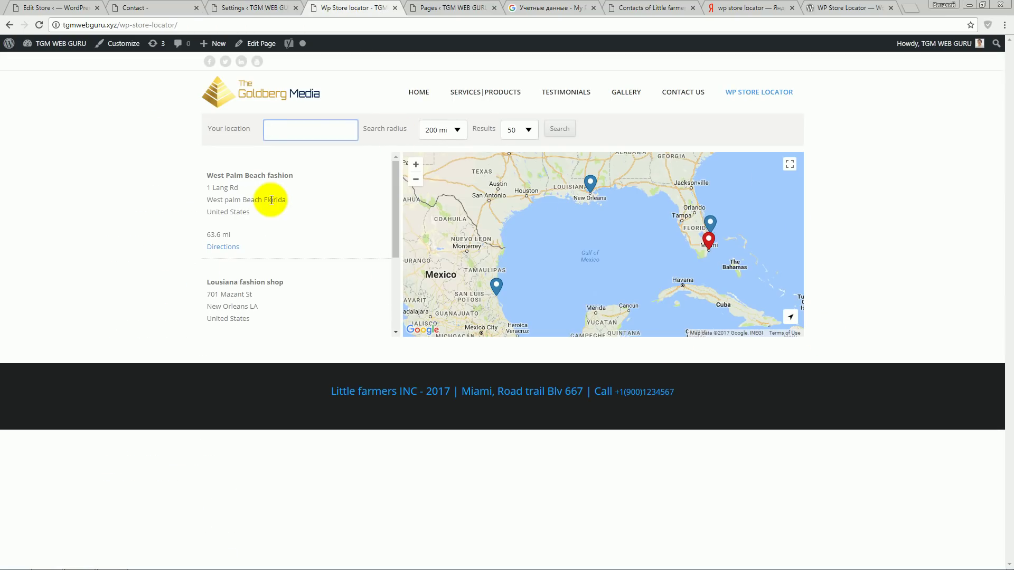
{"action": "left_click", "coordinate": [249, 8]}
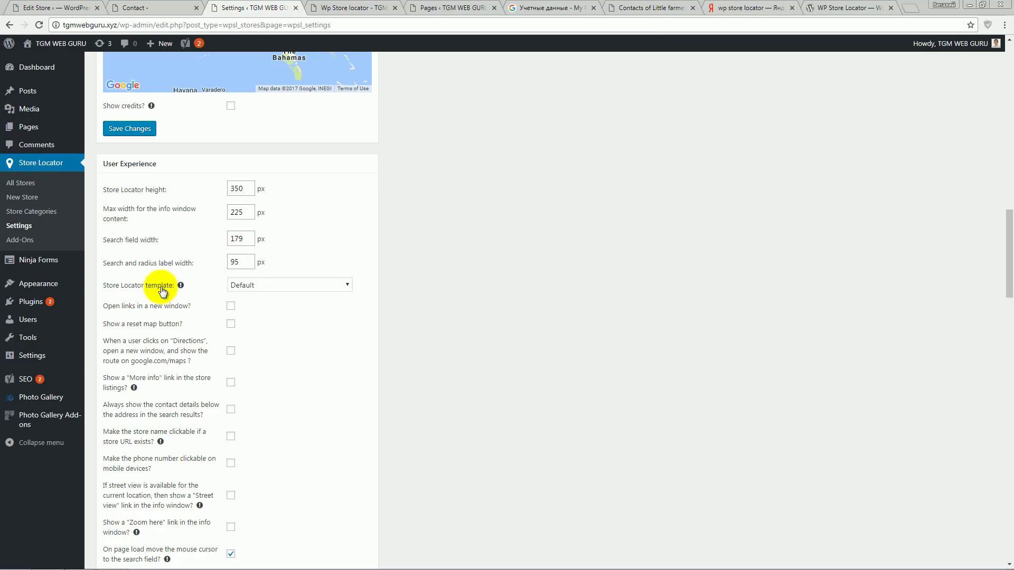
- Set the Store Locator template to 'Show the store list below the map' and save
{"action": "left_click", "coordinate": [290, 288]}
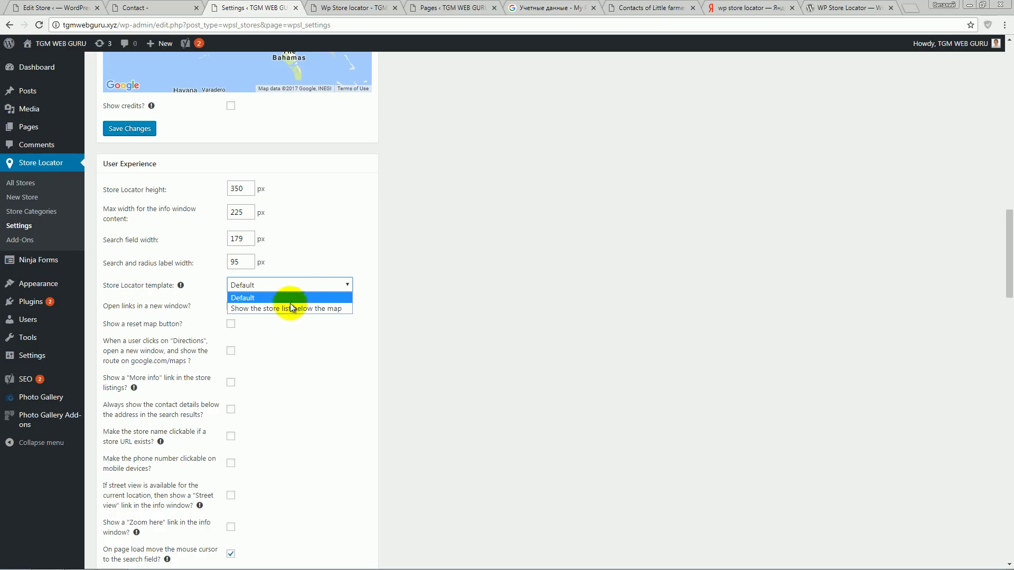
{"action": "left_click", "coordinate": [343, 7]}
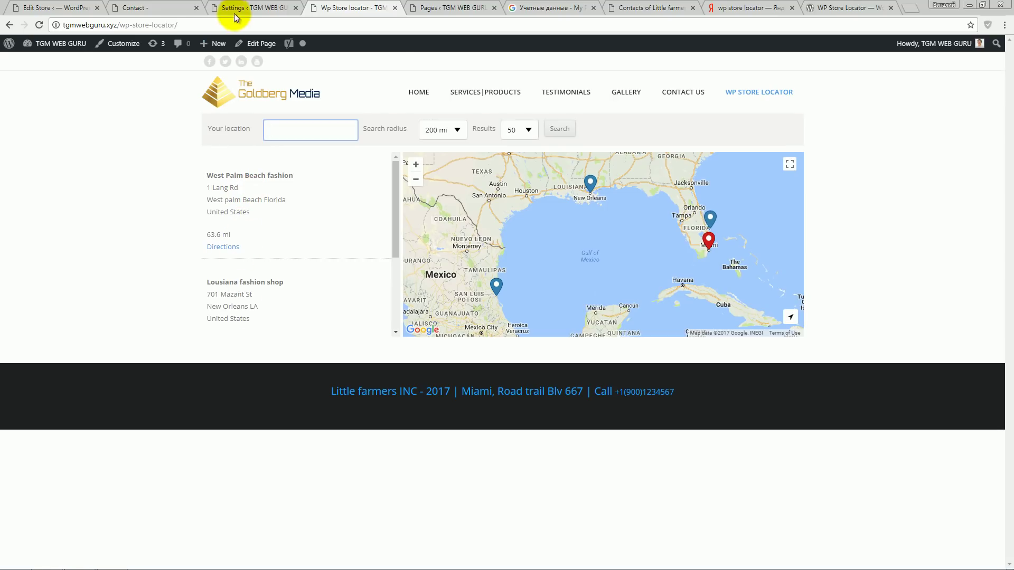
{"action": "left_click", "coordinate": [239, 8]}
{"action": "left_click", "coordinate": [284, 288]}
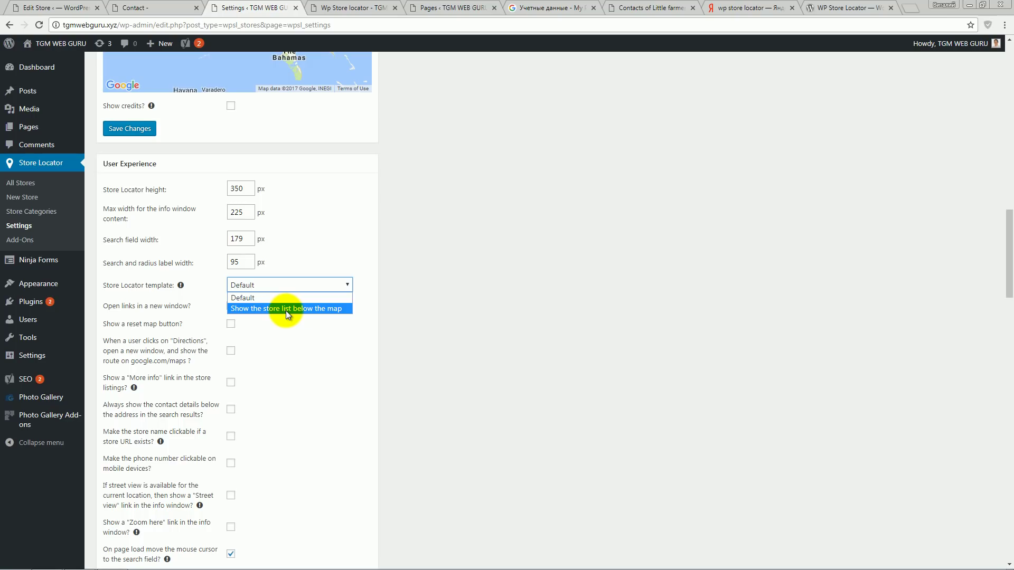
{"action": "left_click", "coordinate": [287, 310]}
{"action": "scroll", "coordinate": [327, 333], "scroll_direction": "down", "scroll_amount": 7}
{"action": "left_click", "coordinate": [141, 360]}
- Reload the live locator page and inspect the new list-below-map layout across the Gulf
{"action": "left_click", "coordinate": [346, 8]}
{"action": "left_click", "coordinate": [39, 25]}
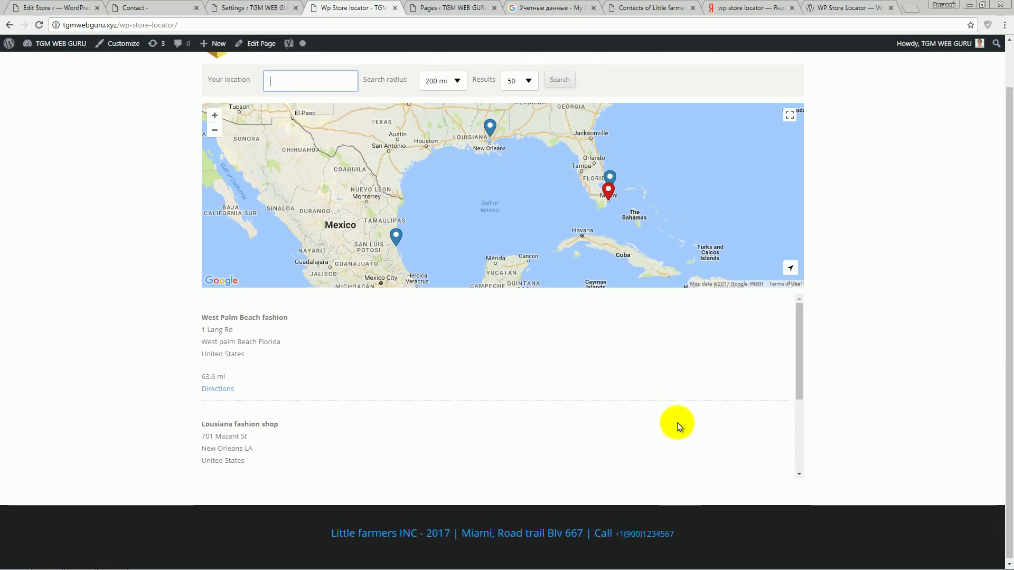
{"action": "scroll", "coordinate": [674, 427], "scroll_direction": "down", "scroll_amount": 2}
{"action": "scroll", "coordinate": [674, 427], "scroll_direction": "down", "scroll_amount": 2}
{"action": "scroll", "coordinate": [674, 427], "scroll_direction": "up", "scroll_amount": 5}
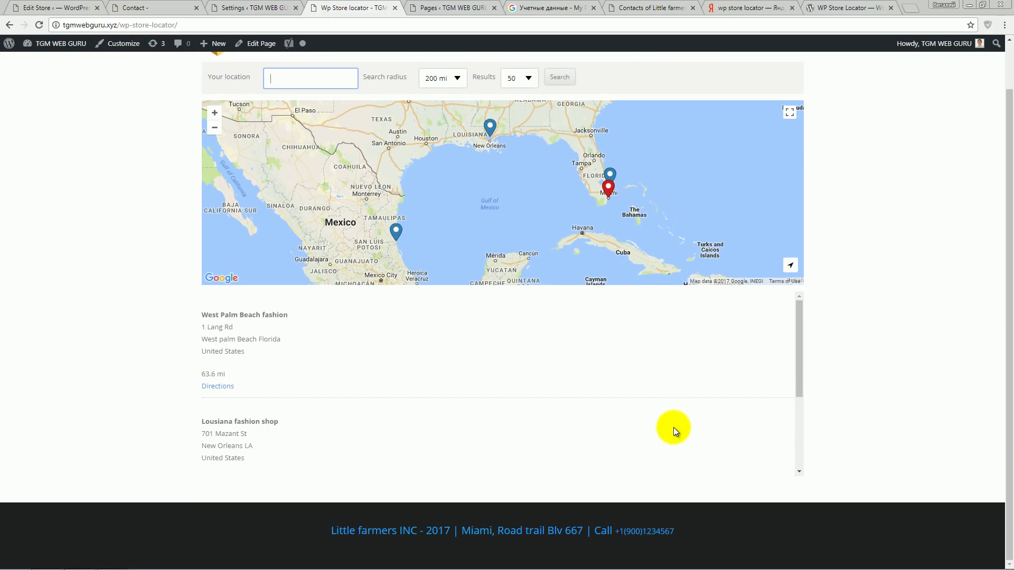
{"action": "scroll", "coordinate": [708, 448], "scroll_direction": "down", "scroll_amount": 3}
{"action": "scroll", "coordinate": [706, 445], "scroll_direction": "up", "scroll_amount": 3}
{"action": "left_click_drag", "start_coordinate": [487, 242], "coordinate": [481, 269]}
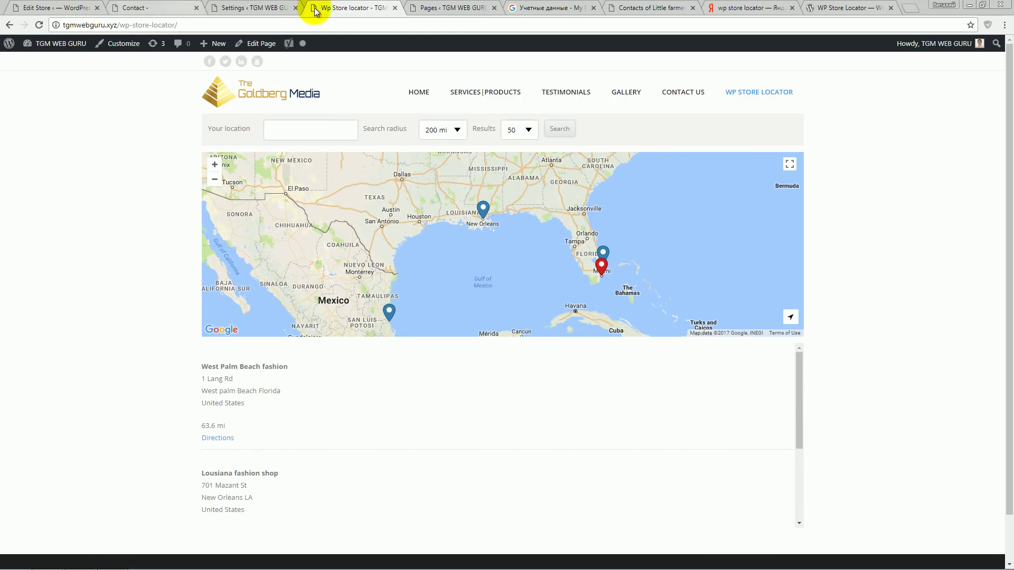
- Tick 'Hide the scrollbar?', save, and reload the locator so all three stores show in full
{"action": "left_click", "coordinate": [233, 7]}
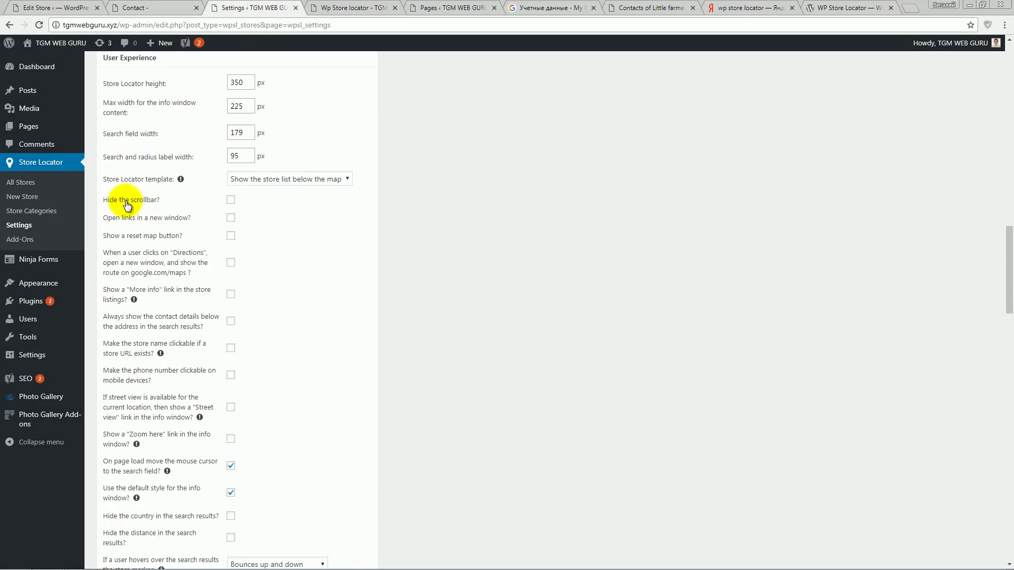
{"action": "left_click", "coordinate": [231, 200]}
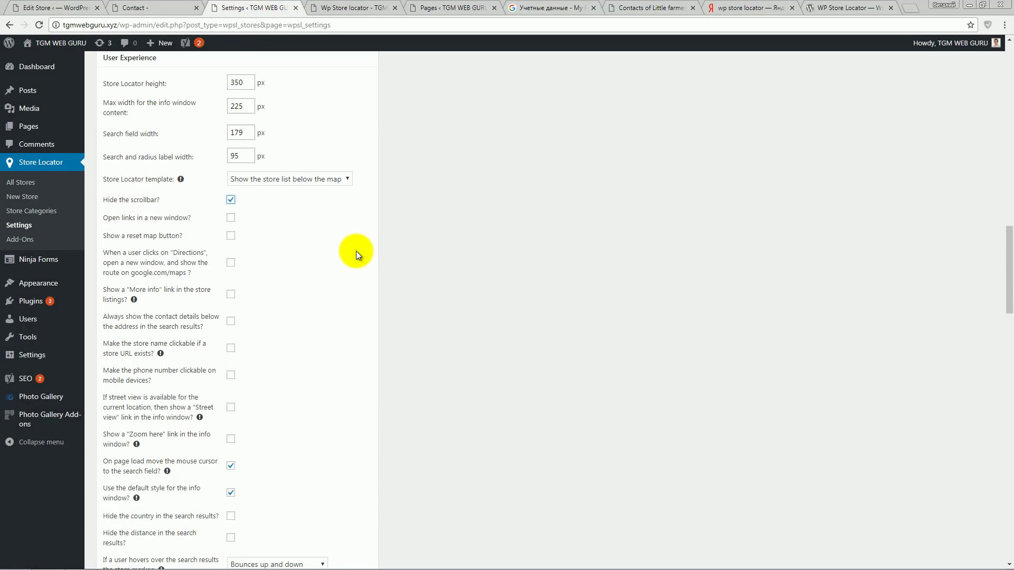
{"action": "scroll", "coordinate": [317, 296], "scroll_direction": "down", "scroll_amount": 5}
{"action": "left_click", "coordinate": [151, 356]}
{"action": "left_click", "coordinate": [338, 7]}
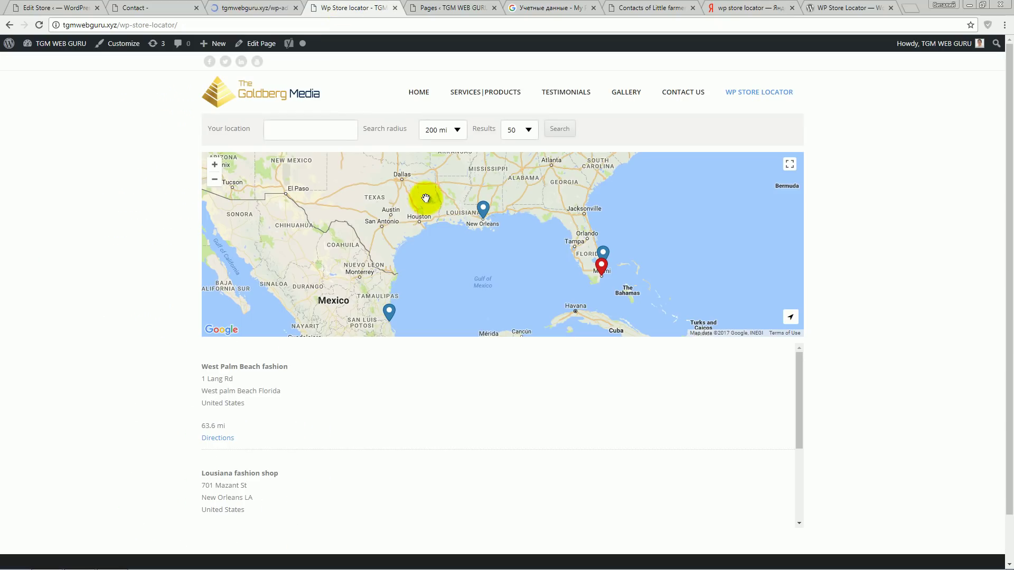
{"action": "left_click", "coordinate": [39, 26]}
{"action": "scroll", "coordinate": [787, 162], "scroll_direction": "down", "scroll_amount": 4}
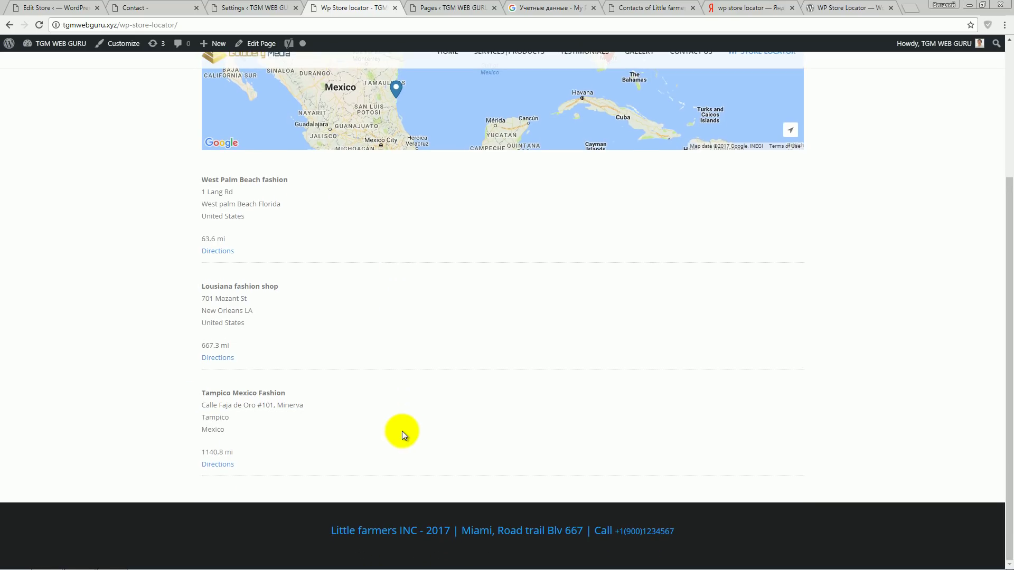
{"action": "key", "text": "ctrl+shift+Tab"}
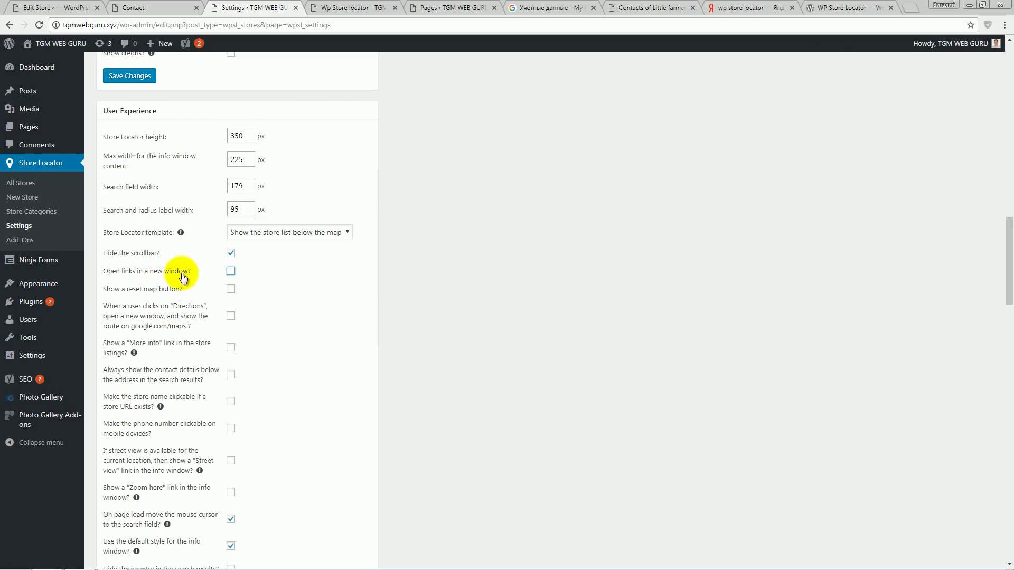
{"action": "scroll", "coordinate": [263, 284], "scroll_direction": "down", "scroll_amount": 1}
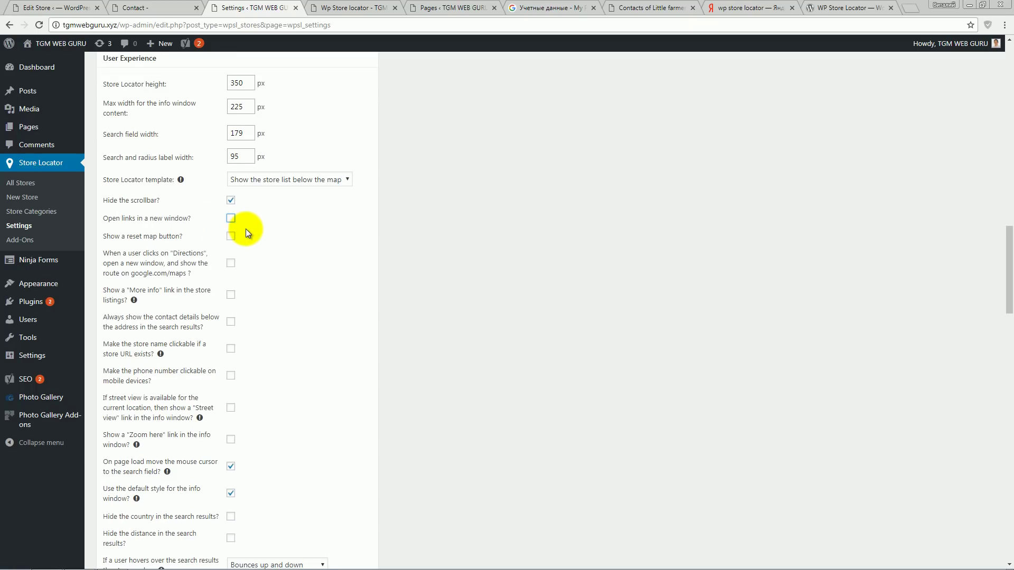
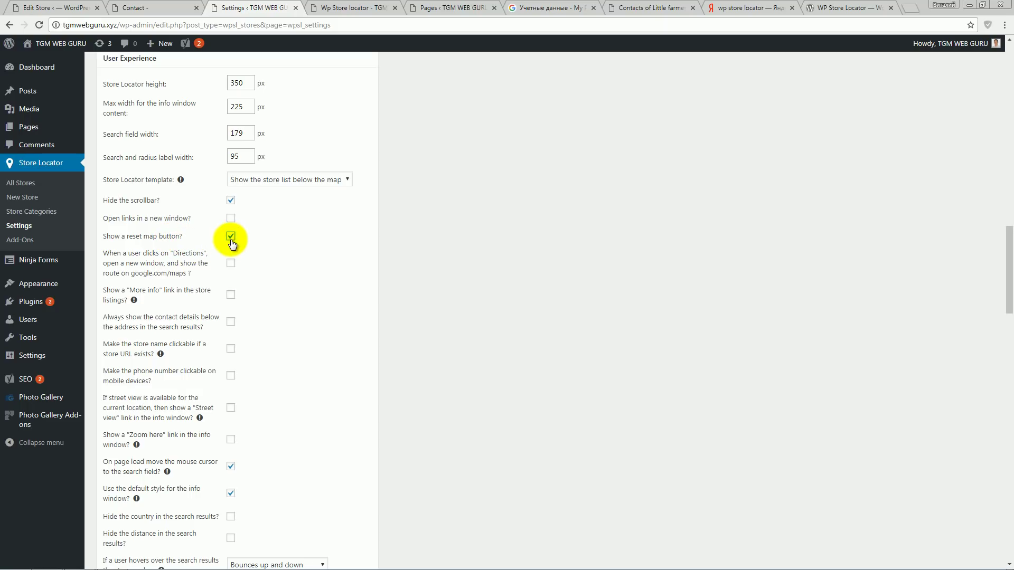
- Save the 'Show a reset map button?' setting and reload the live store locator page
{"action": "scroll", "coordinate": [267, 295], "scroll_direction": "down", "scroll_amount": 5}
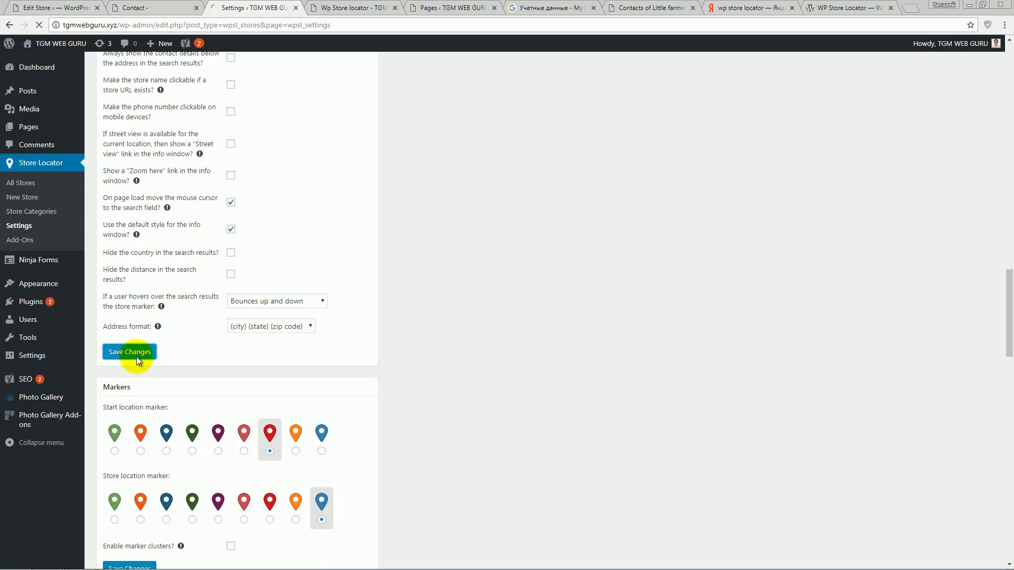
{"action": "left_click", "coordinate": [339, 8]}
{"action": "key", "text": "F5"}
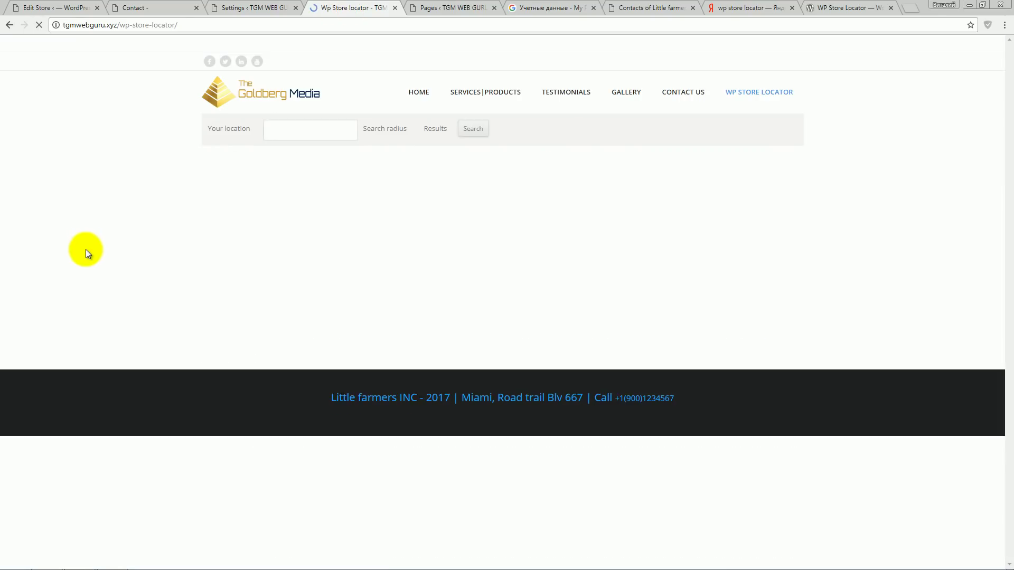
- Zoom and pan the map away, then use the reset button to restore the all-stores overview
{"action": "left_click", "coordinate": [216, 164]}
{"action": "left_click", "coordinate": [216, 163]}
{"action": "left_click", "coordinate": [216, 164]}
{"action": "left_click_drag", "start_coordinate": [645, 249], "coordinate": [360, 258]}
{"action": "left_click_drag", "start_coordinate": [631, 233], "coordinate": [407, 256]}
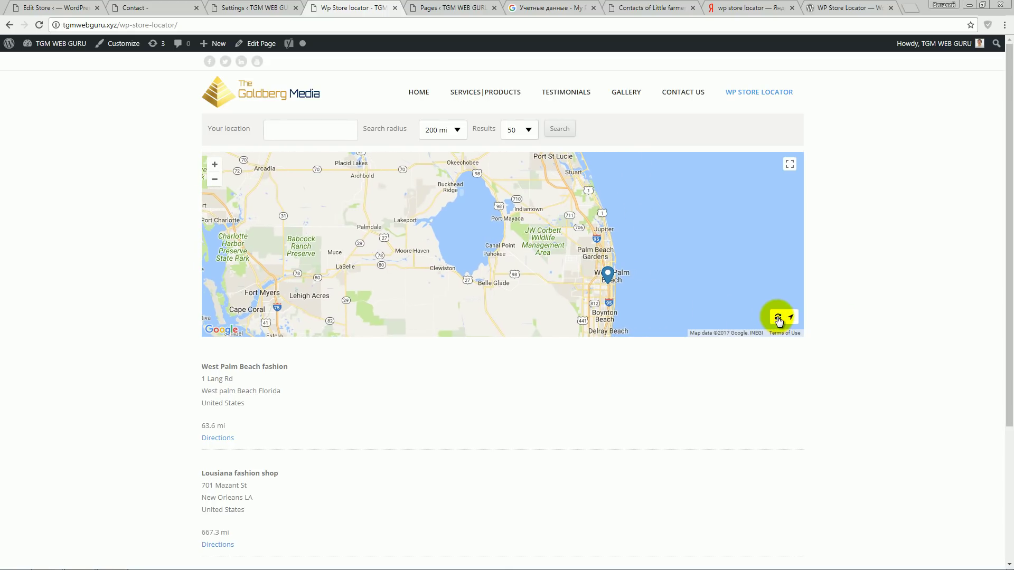
{"action": "left_click", "coordinate": [779, 318]}
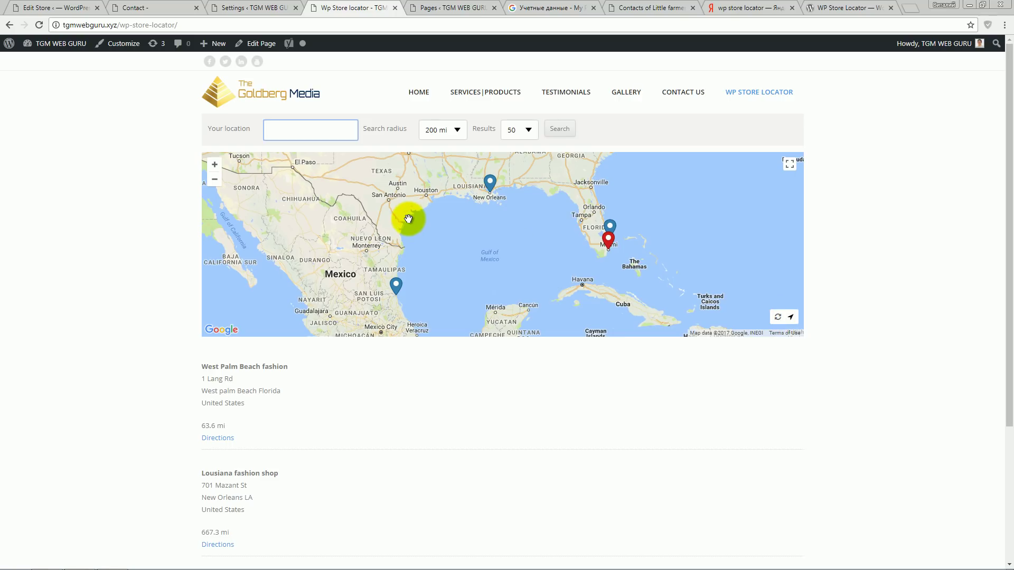
{"action": "left_click", "coordinate": [252, 7]}
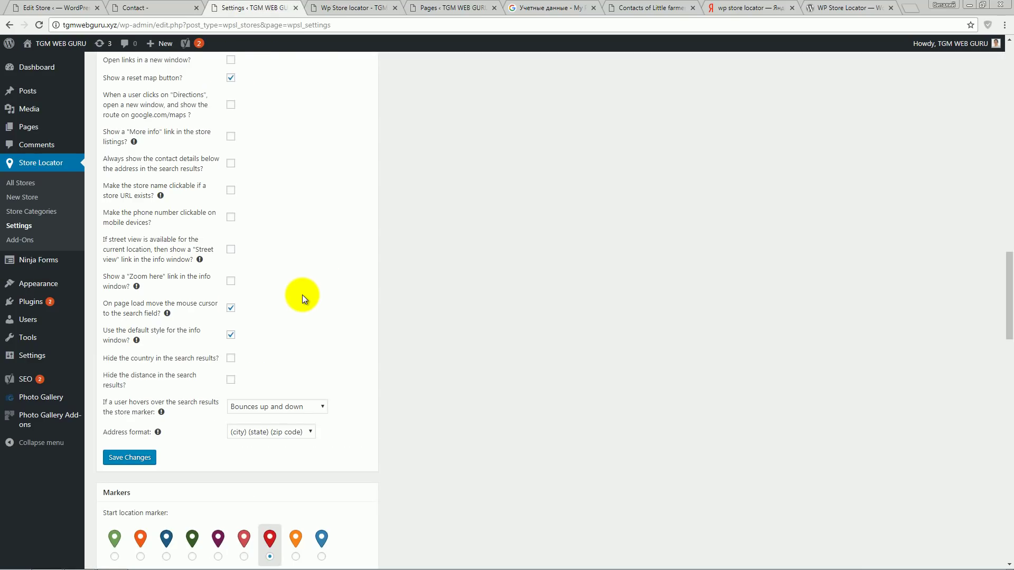
- Turn off the reset map button, enable Directions opening in a new window, and save
{"action": "scroll", "coordinate": [302, 299], "scroll_direction": "up", "scroll_amount": 1}
{"action": "left_click", "coordinate": [230, 132]}
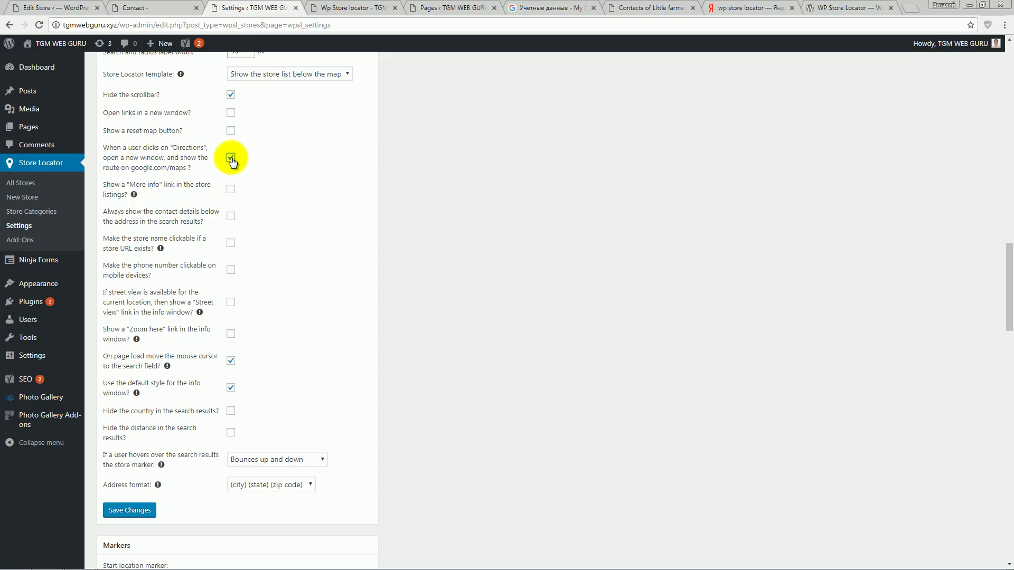
{"action": "left_click", "coordinate": [138, 512]}
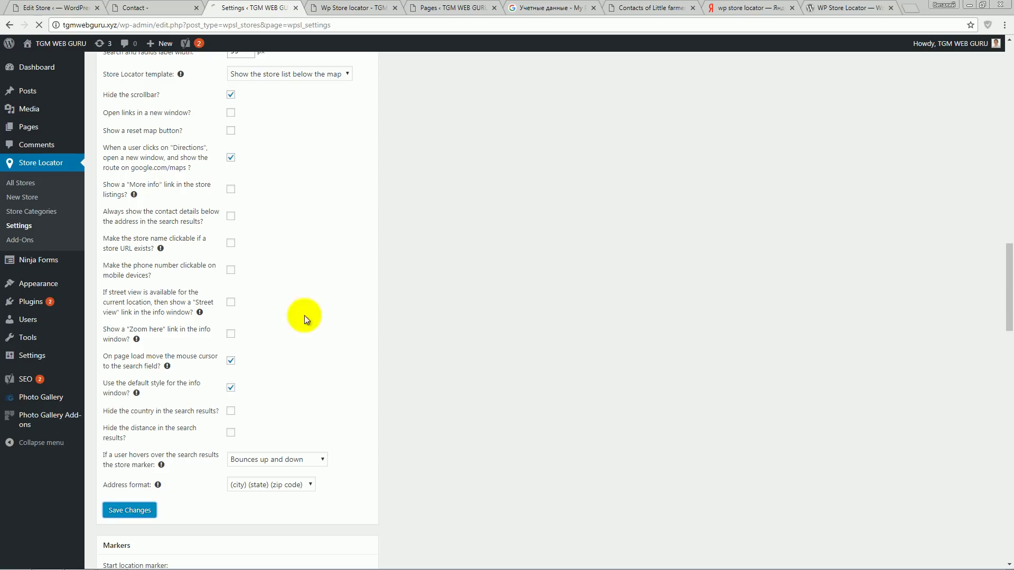
- Reload the locator, open Directions to West Palm Beach fashion in Google Maps, then close that tab
{"action": "left_click", "coordinate": [345, 8]}
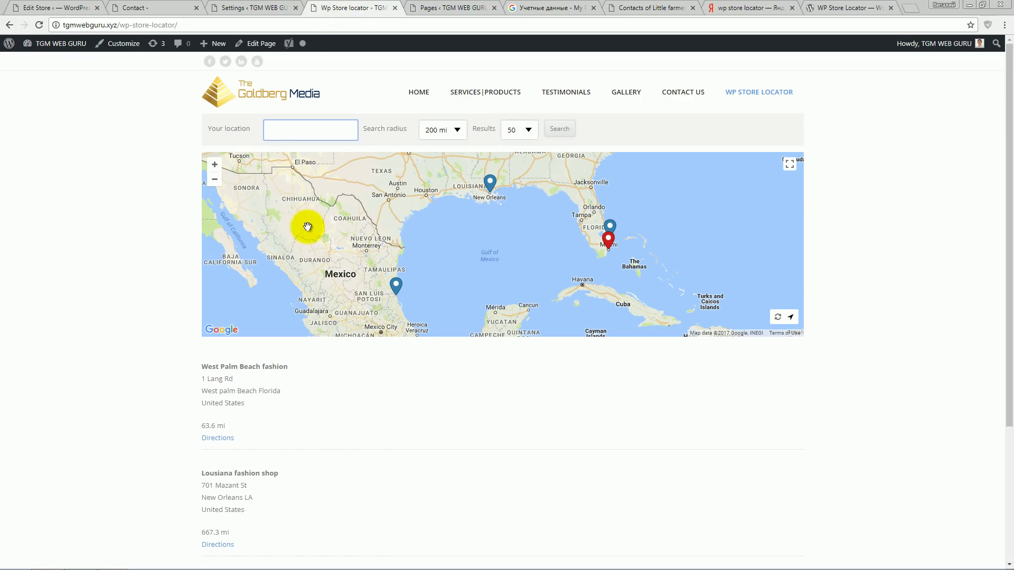
{"action": "left_click", "coordinate": [37, 25]}
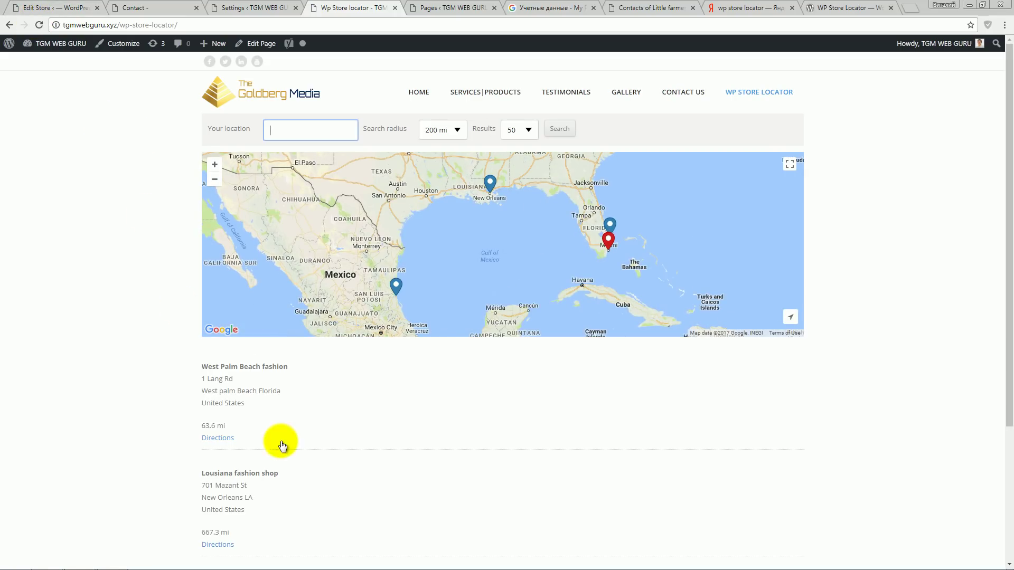
{"action": "left_click", "coordinate": [225, 438]}
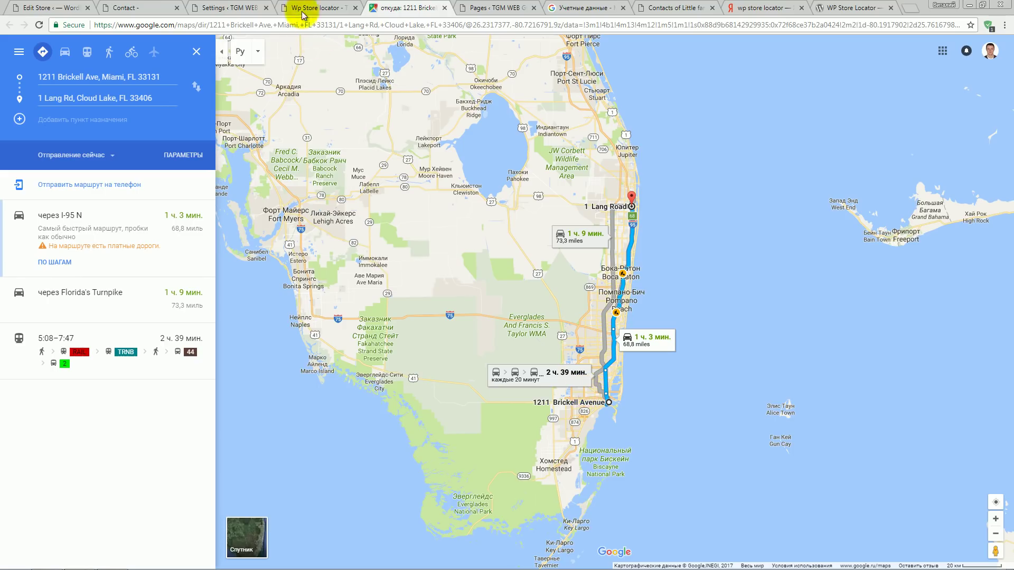
{"action": "key", "text": "ctrl+w"}
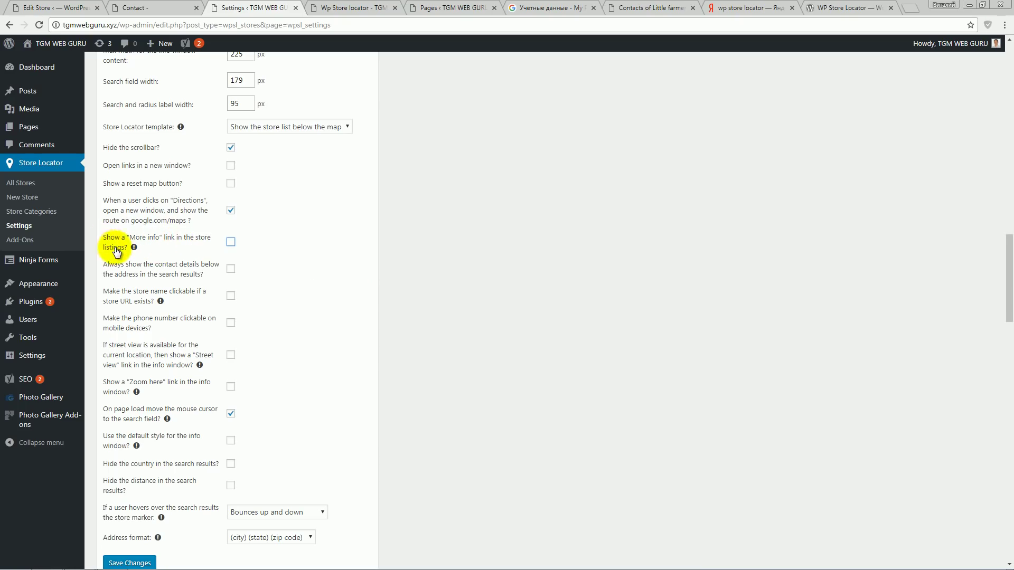
- Enable 'Show a More info link' with details shown in the store listings, and save
{"action": "left_click", "coordinate": [231, 242]}
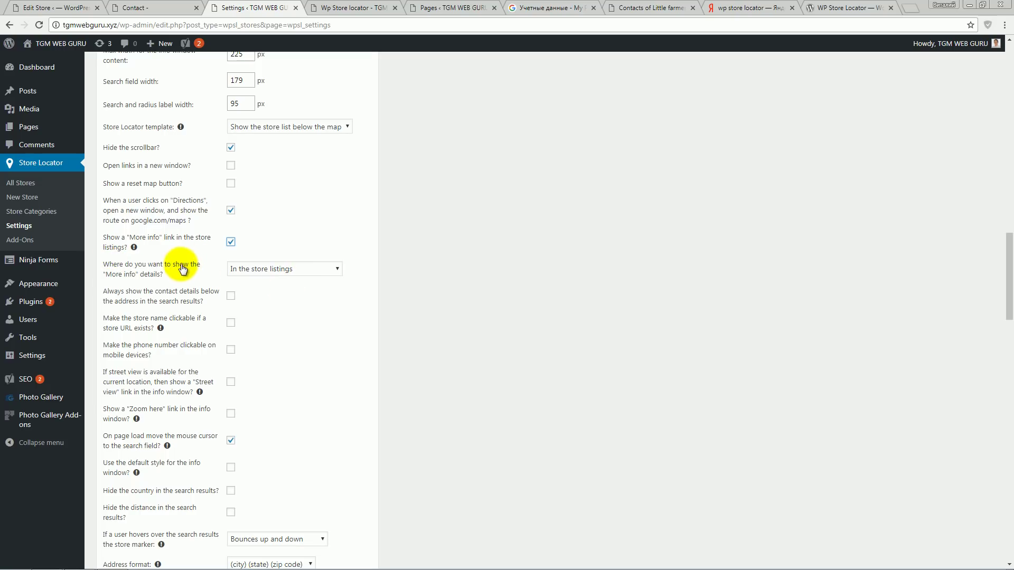
{"action": "left_click", "coordinate": [286, 270]}
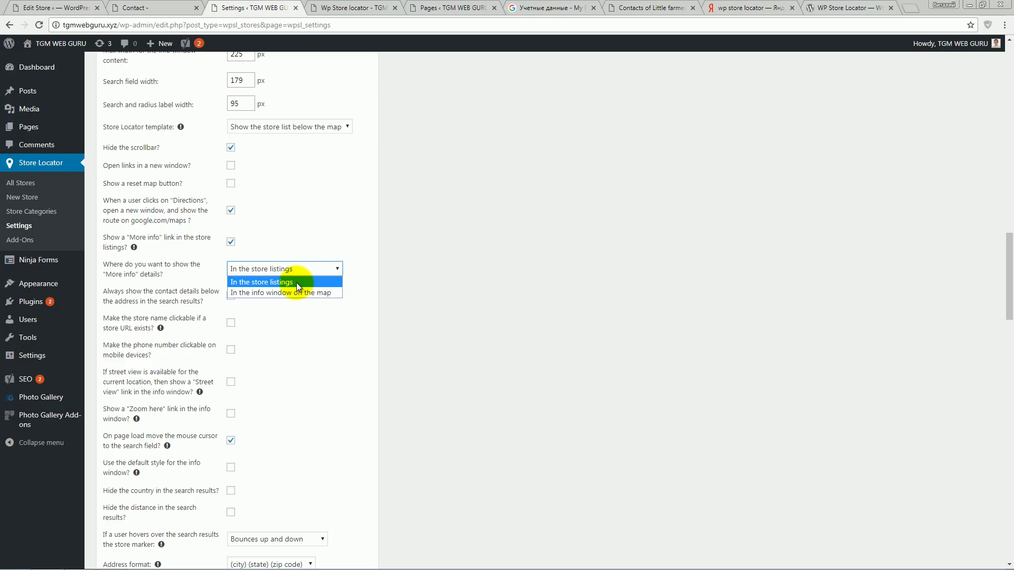
{"action": "left_click", "coordinate": [296, 283]}
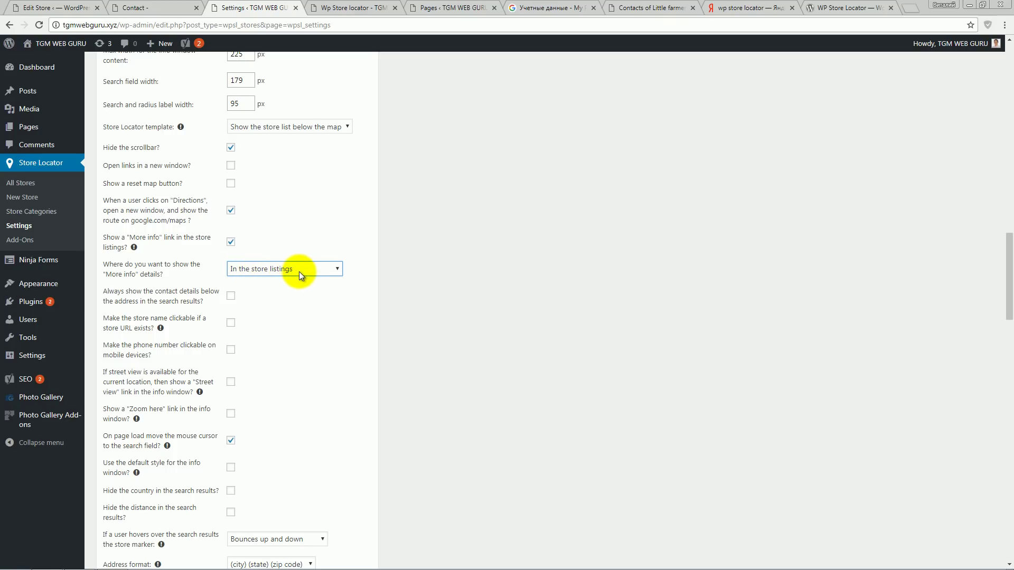
{"action": "scroll", "coordinate": [343, 334], "scroll_direction": "down", "scroll_amount": 5}
{"action": "left_click", "coordinate": [151, 326]}
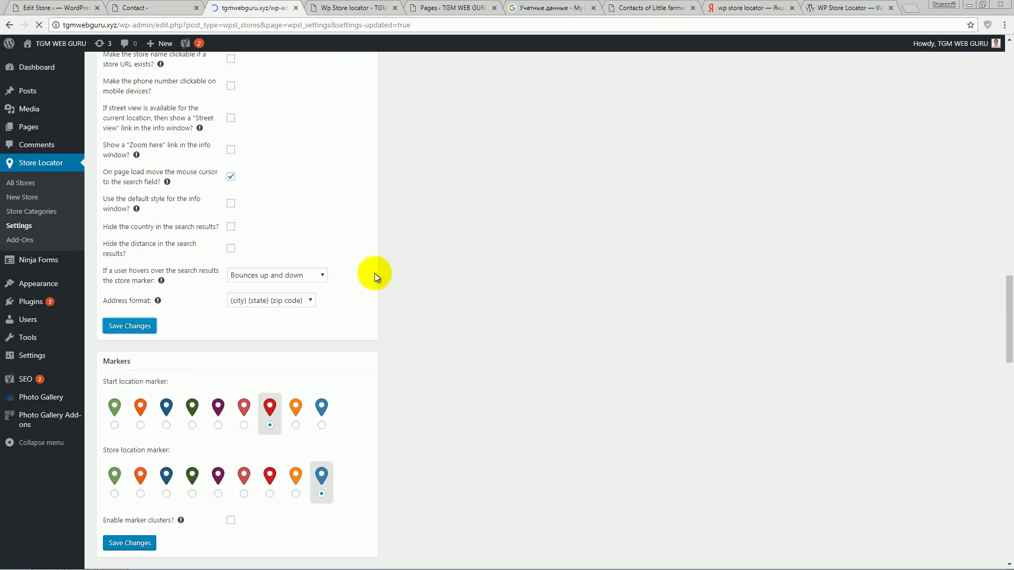
- Reload the locator and expand West Palm Beach fashion's More info to view description, contacts and hours
{"action": "left_click", "coordinate": [349, 7]}
{"action": "key", "text": "F5"}
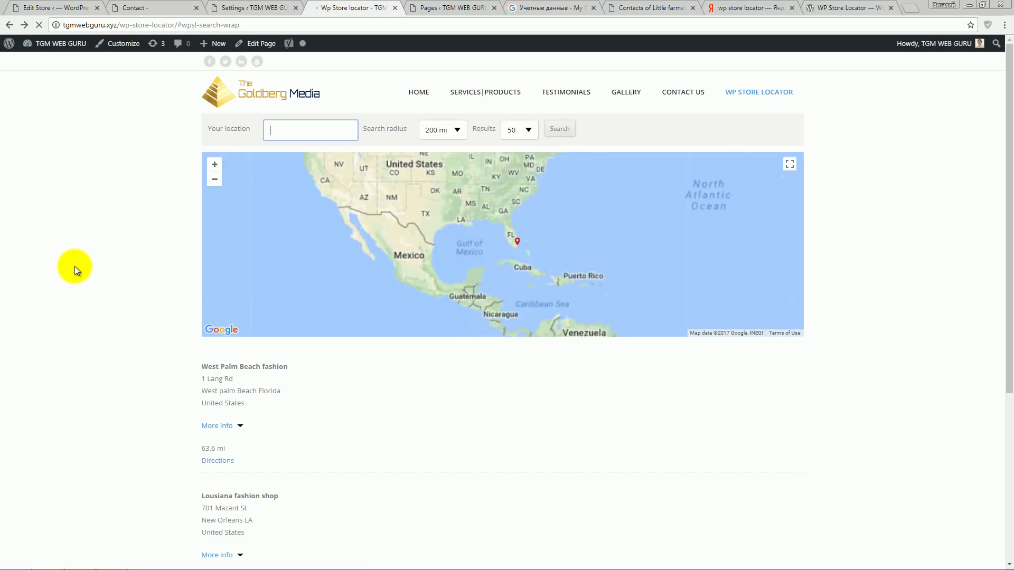
{"action": "left_click", "coordinate": [241, 427]}
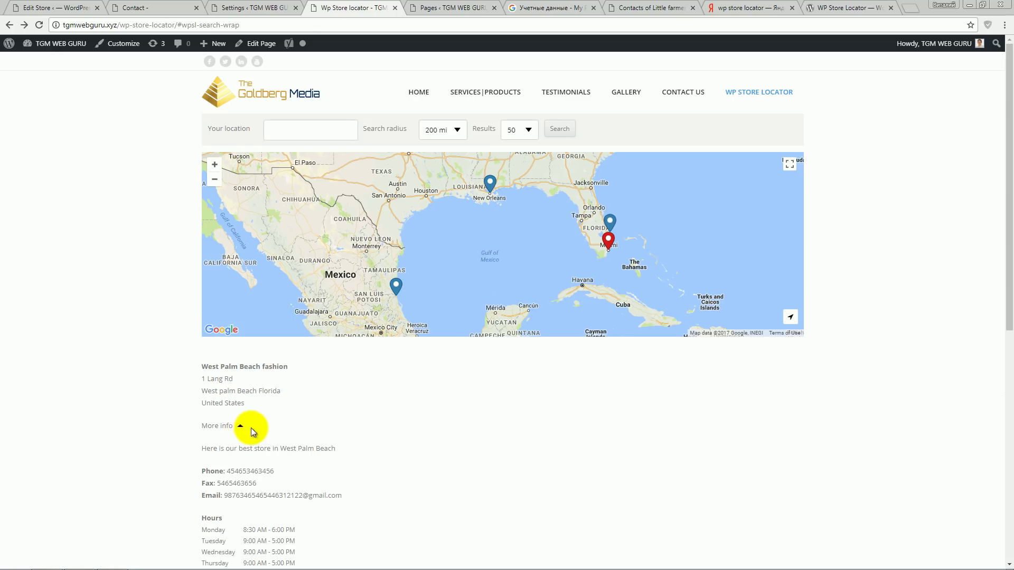
{"action": "scroll", "coordinate": [458, 446], "scroll_direction": "down", "scroll_amount": 3}
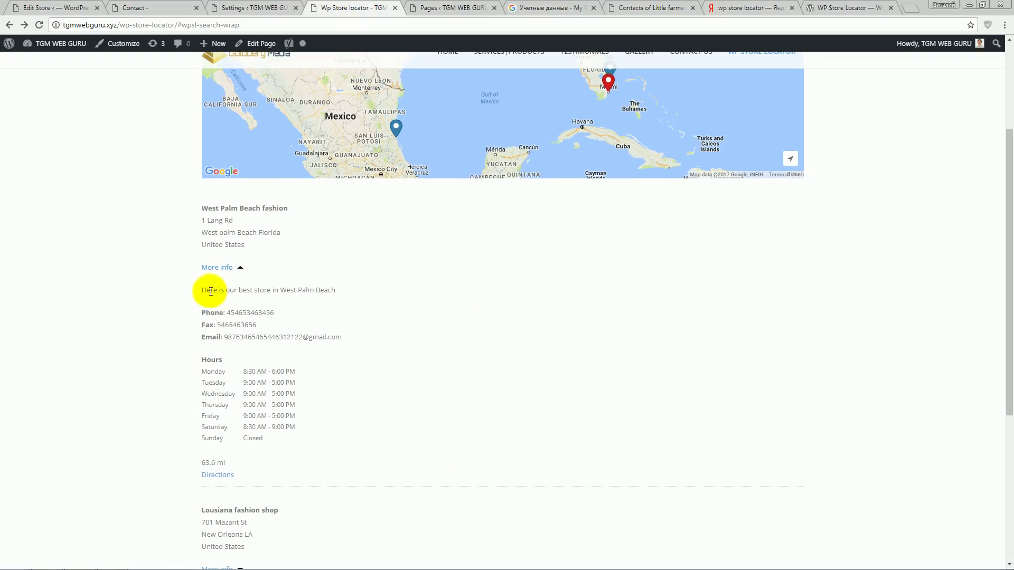
{"action": "left_click_drag", "start_coordinate": [210, 291], "coordinate": [309, 402]}
{"action": "left_click", "coordinate": [371, 420]}
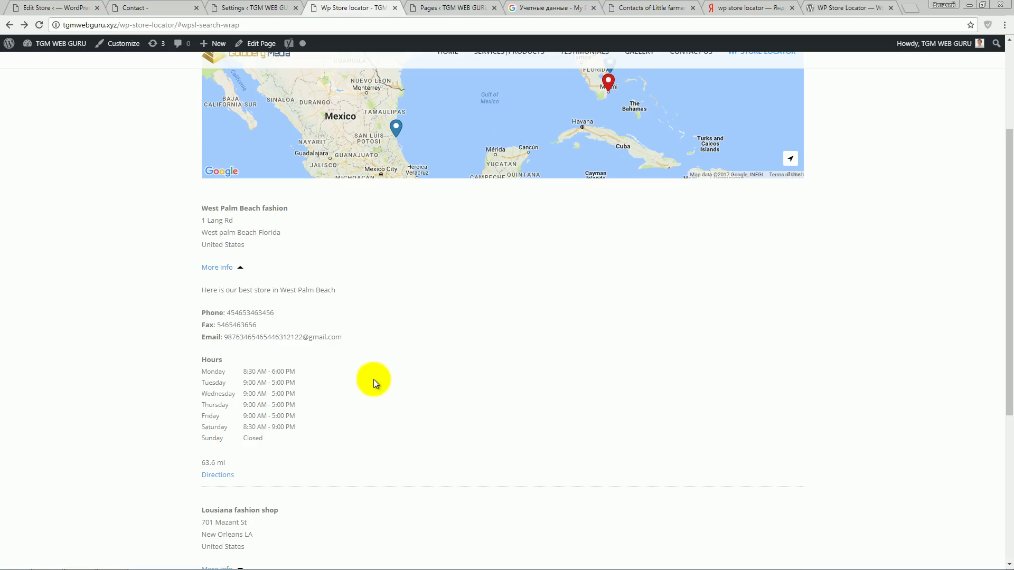
{"action": "scroll", "coordinate": [374, 379], "scroll_direction": "up", "scroll_amount": 3}
{"action": "left_click", "coordinate": [235, 8]}
- Set More info details to appear 'In the info window on the map' and save
{"action": "scroll", "coordinate": [390, 357], "scroll_direction": "up", "scroll_amount": 4}
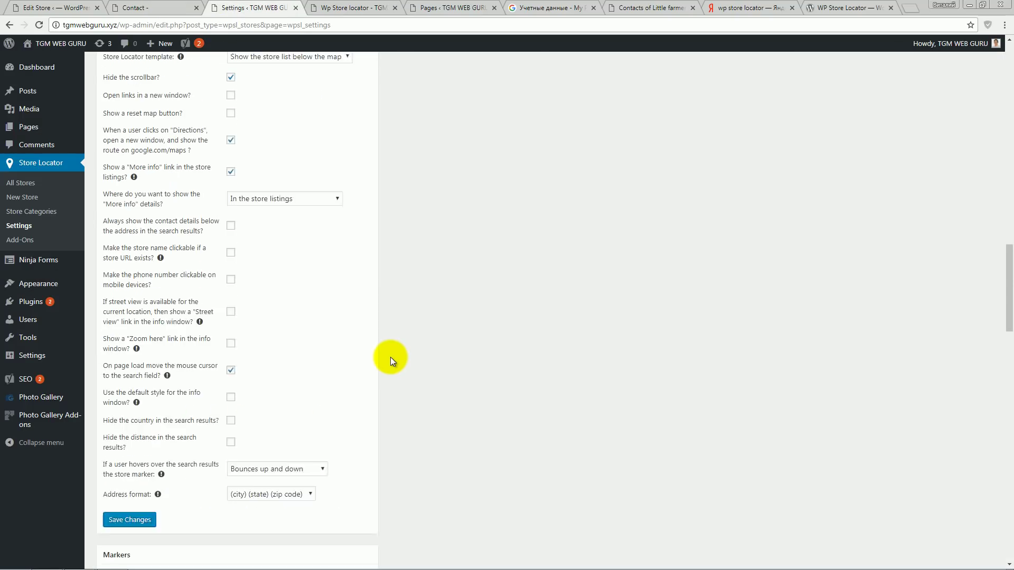
{"action": "scroll", "coordinate": [391, 357], "scroll_direction": "up", "scroll_amount": 1}
{"action": "left_click", "coordinate": [337, 217]}
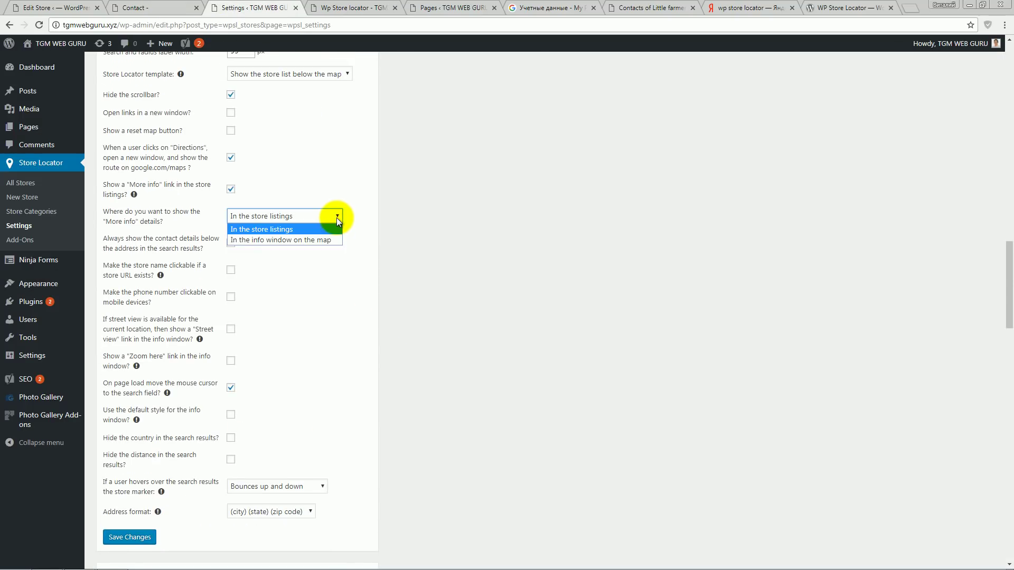
{"action": "left_click", "coordinate": [293, 240]}
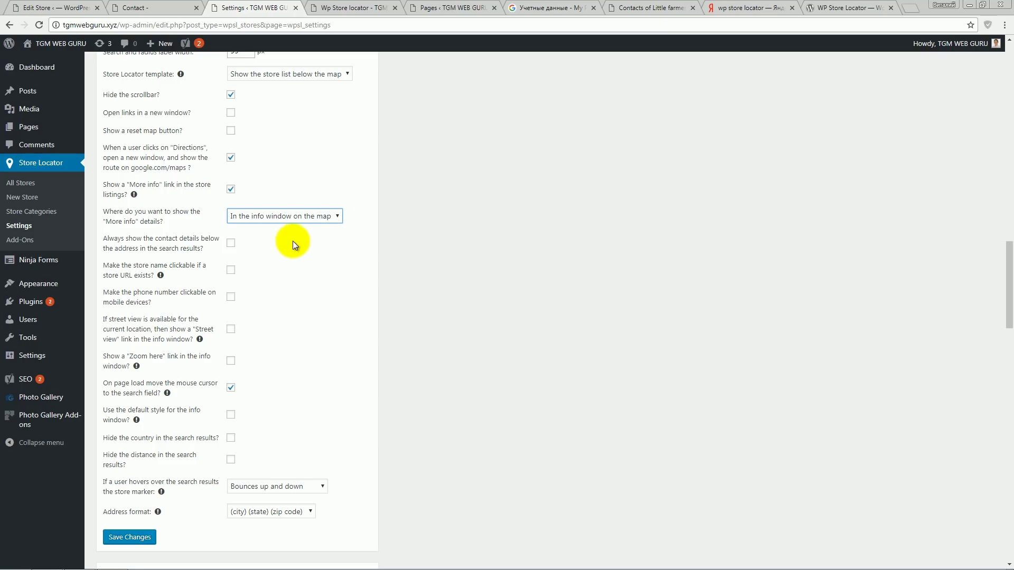
{"action": "left_click", "coordinate": [133, 539]}
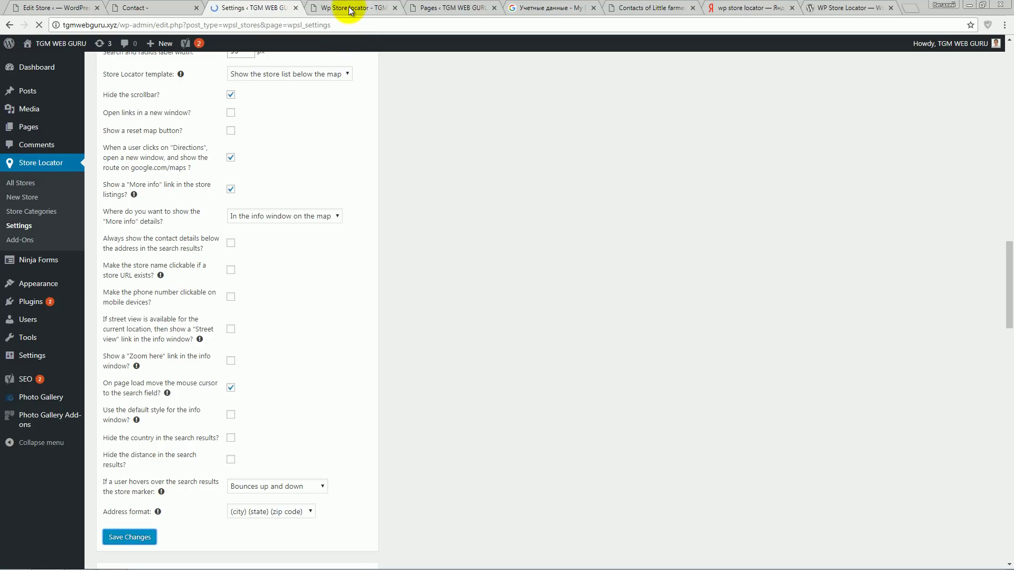
- Reload the locator and open West Palm Beach fashion's More info in the map info window
{"action": "left_click", "coordinate": [342, 9]}
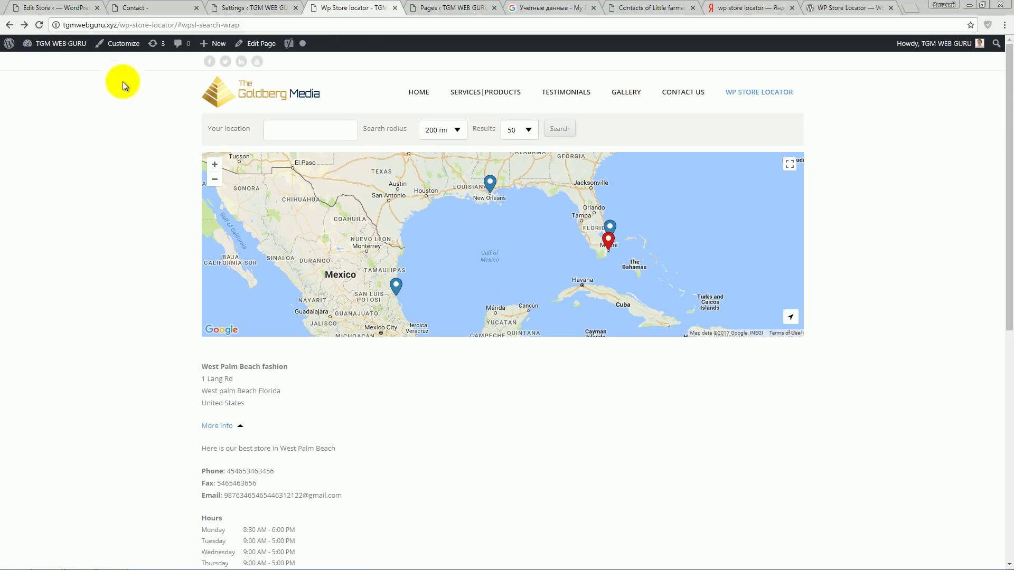
{"action": "left_click", "coordinate": [38, 25]}
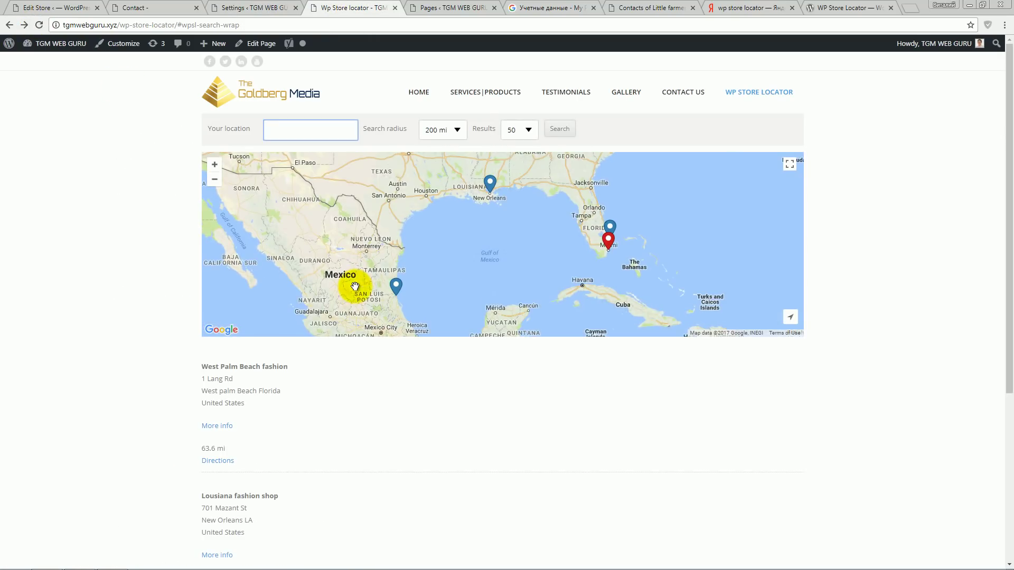
{"action": "left_click", "coordinate": [226, 429]}
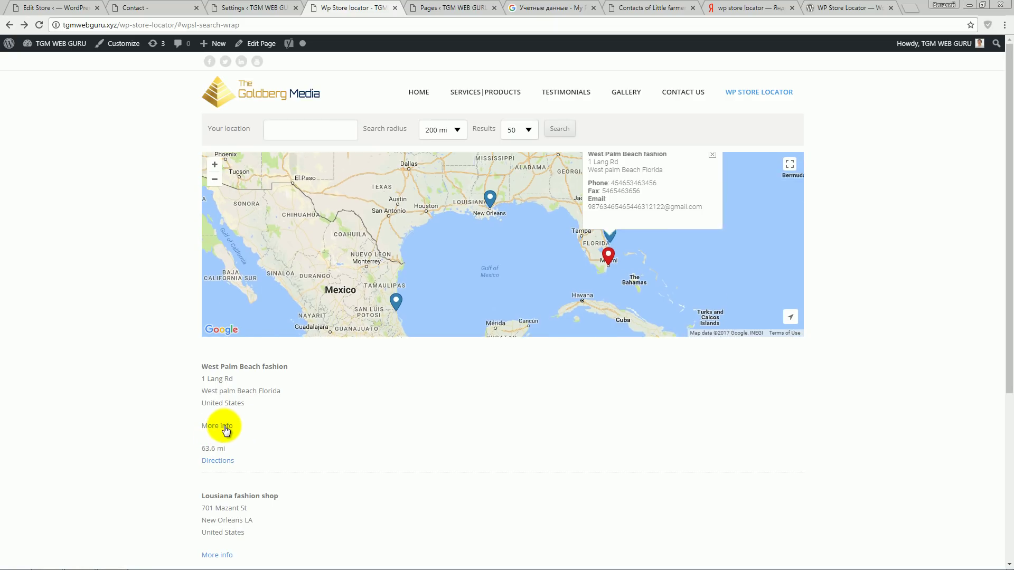
{"action": "left_click_drag", "start_coordinate": [584, 183], "coordinate": [704, 235]}
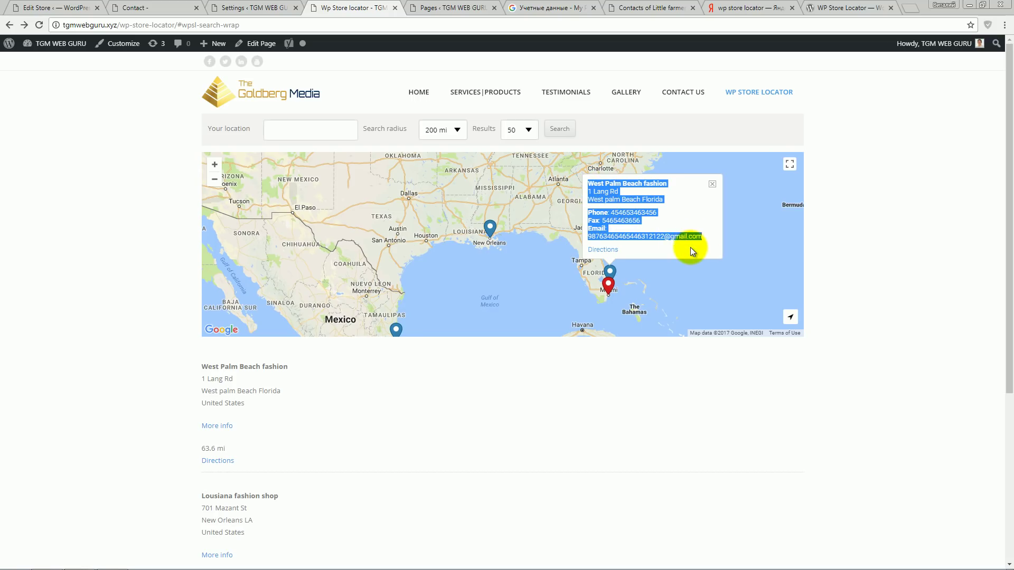
{"action": "left_click", "coordinate": [690, 247]}
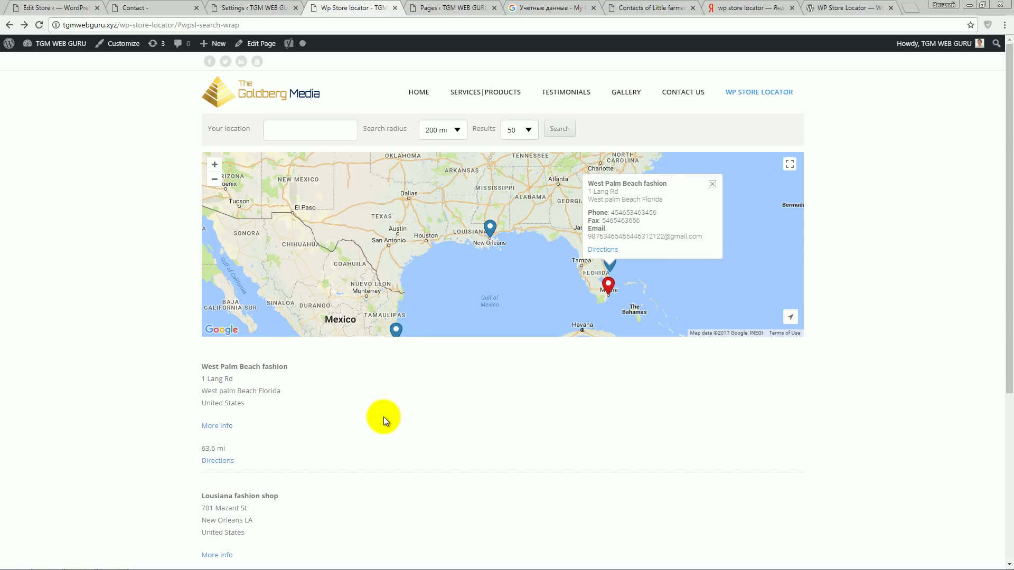
{"action": "key", "text": "ctrl+shift+Tab"}
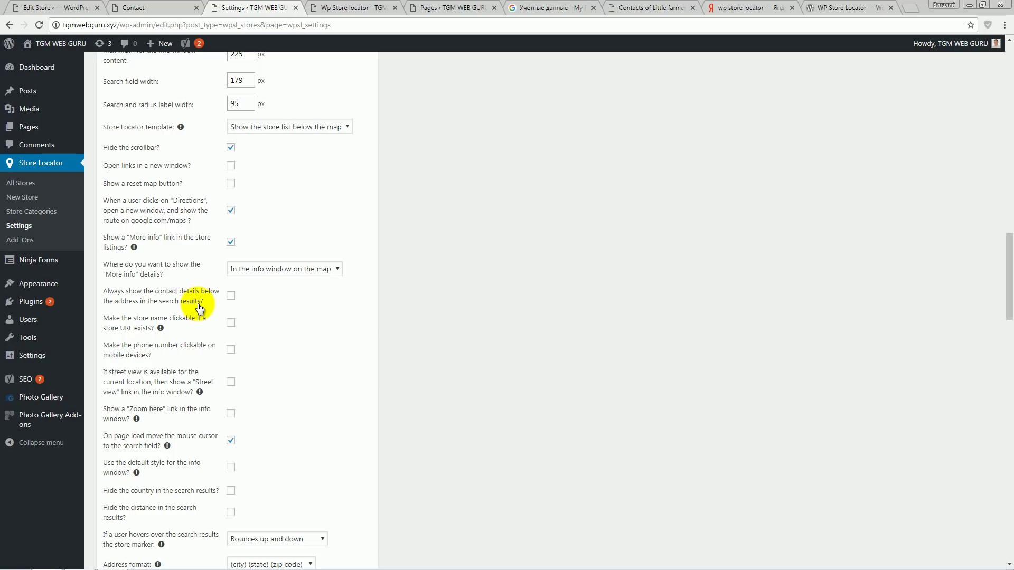
- Turn on 'Always show the contact details below the address', save, and review phone, fax, email lines
{"action": "left_click", "coordinate": [231, 296]}
{"action": "scroll", "coordinate": [337, 359], "scroll_direction": "down", "scroll_amount": 5}
{"action": "left_click", "coordinate": [141, 331]}
{"action": "left_click", "coordinate": [351, 9]}
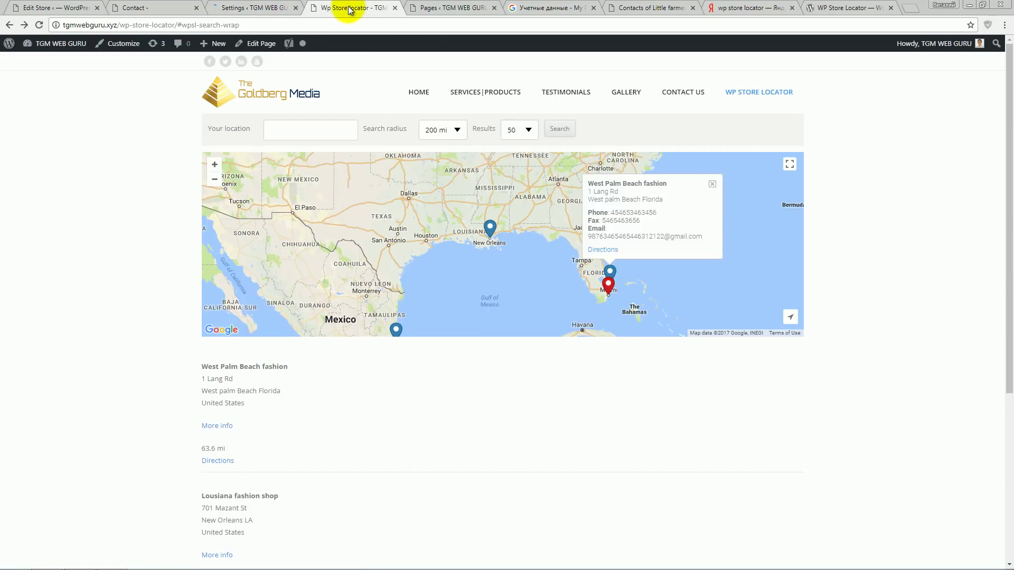
{"action": "left_click", "coordinate": [39, 24]}
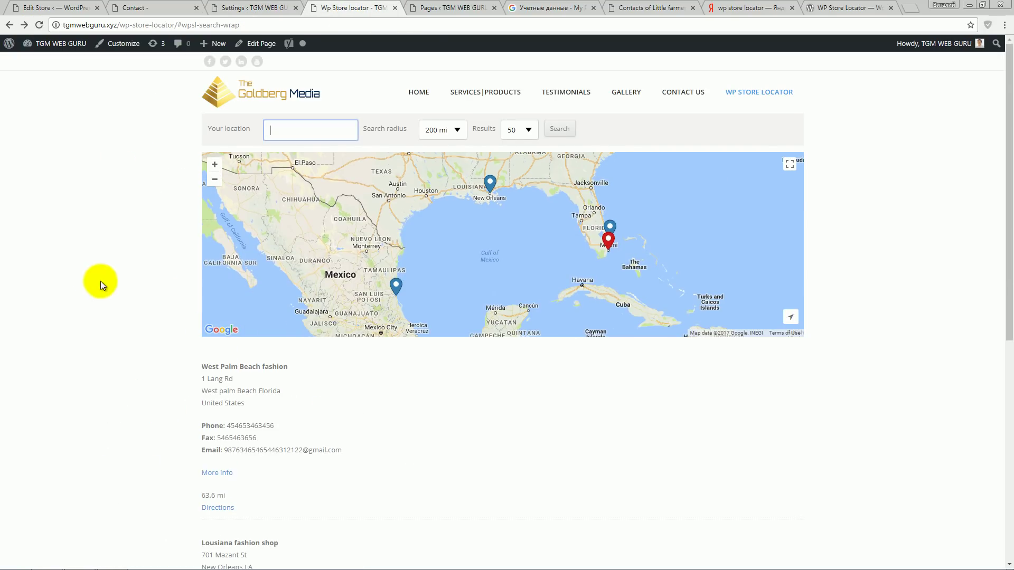
{"action": "scroll", "coordinate": [102, 280], "scroll_direction": "down", "scroll_amount": 5}
{"action": "scroll", "coordinate": [449, 387], "scroll_direction": "up", "scroll_amount": 4}
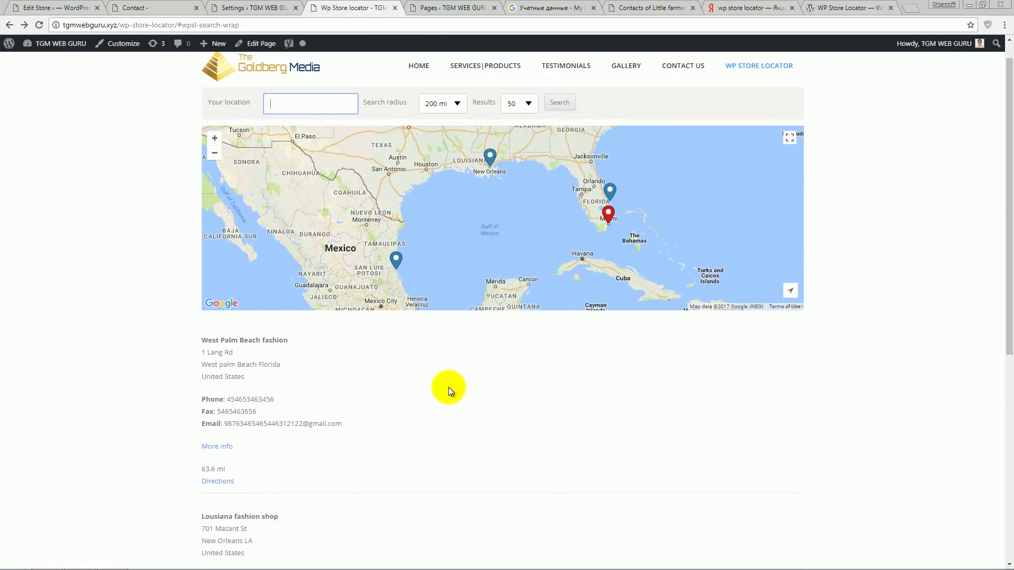
{"action": "left_click_drag", "start_coordinate": [349, 421], "coordinate": [198, 402]}
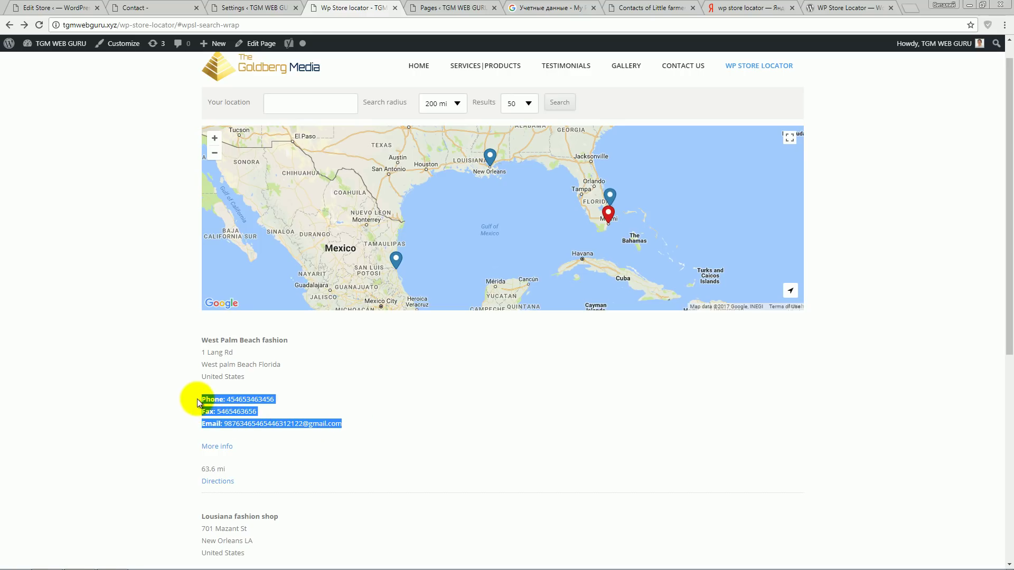
{"action": "left_click", "coordinate": [312, 395]}
- Open the store's More info in the map info window and review its contact lines
{"action": "left_click", "coordinate": [231, 449]}
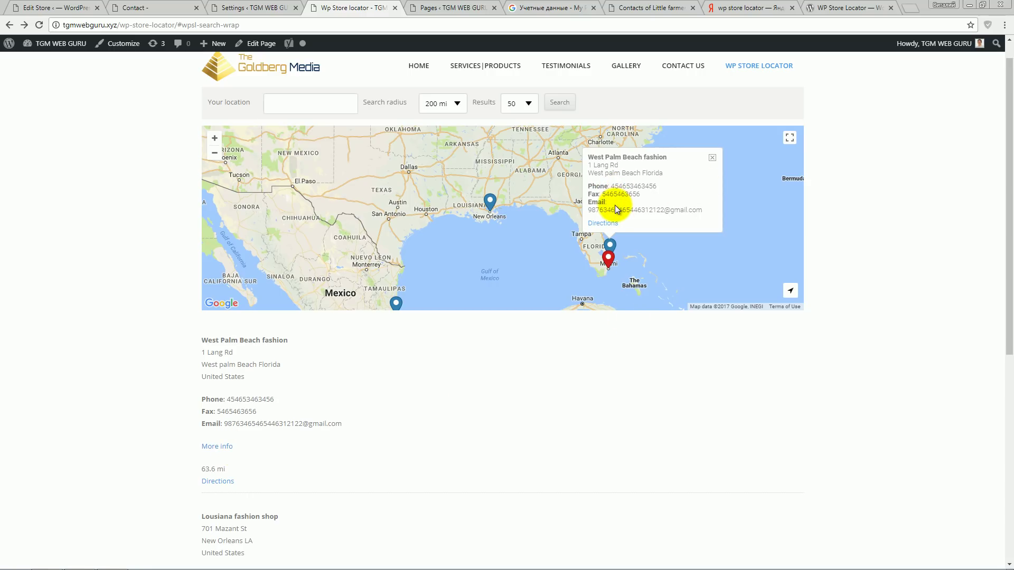
{"action": "left_click_drag", "start_coordinate": [357, 423], "coordinate": [222, 398]}
{"action": "left_click", "coordinate": [400, 394]}
{"action": "scroll", "coordinate": [400, 395], "scroll_direction": "down", "scroll_amount": 3}
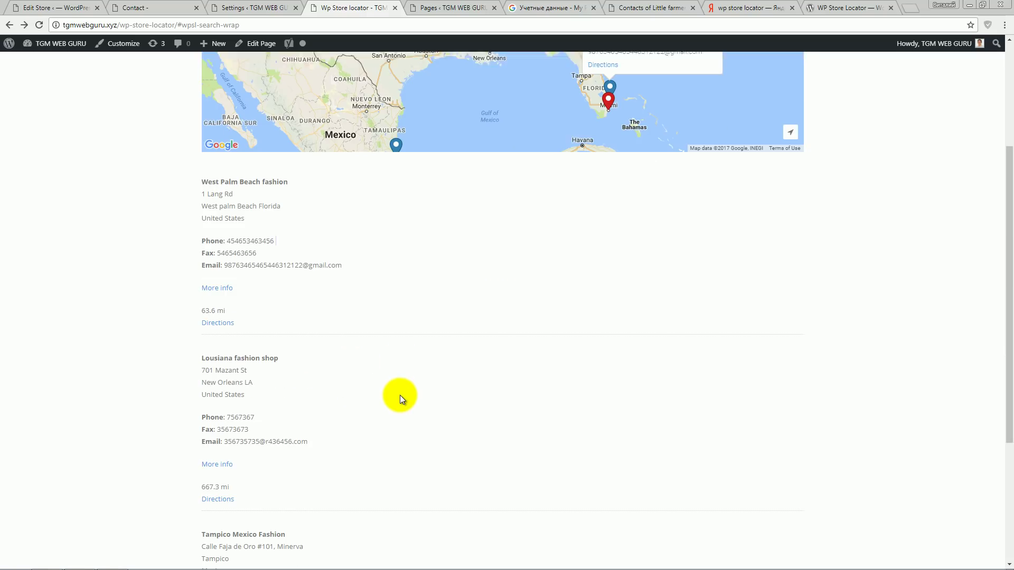
{"action": "scroll", "coordinate": [397, 369], "scroll_direction": "up", "scroll_amount": 1}
- Uncheck 'Always show the contact details below the address', save, and confirm via the map info window
{"action": "left_click", "coordinate": [280, 9]}
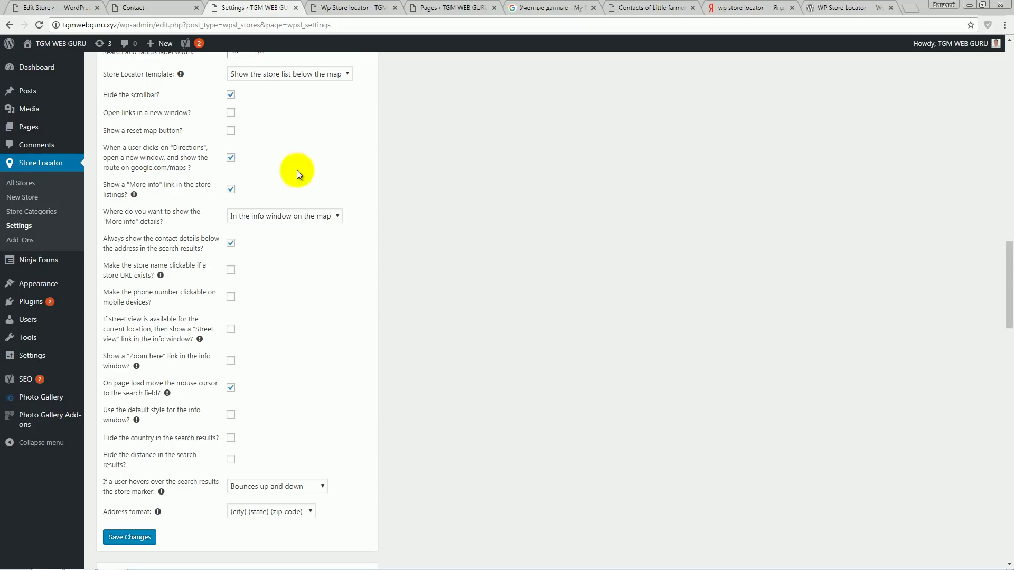
{"action": "left_click", "coordinate": [231, 244]}
{"action": "left_click", "coordinate": [119, 537]}
{"action": "left_click", "coordinate": [343, 8]}
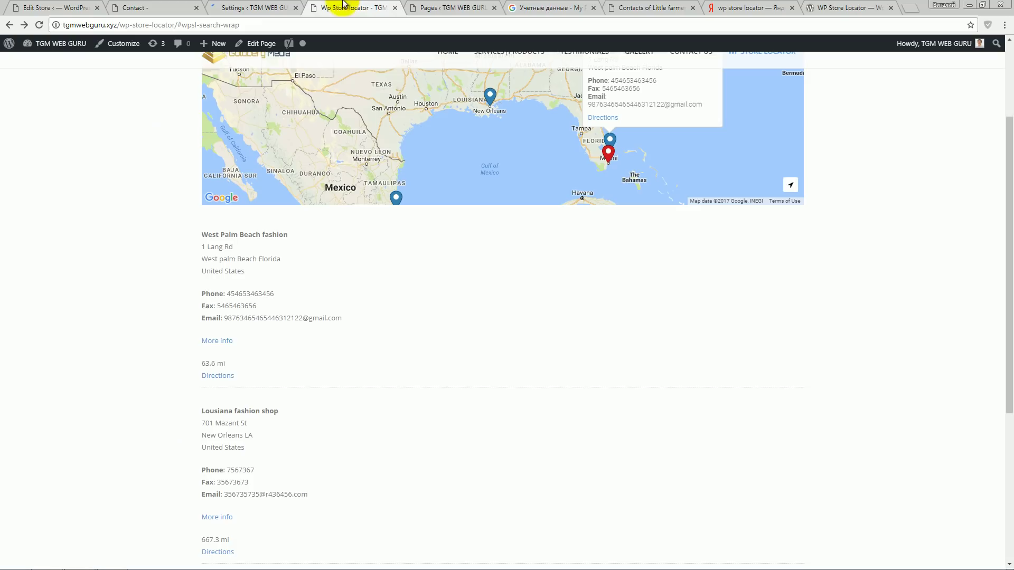
{"action": "left_click", "coordinate": [40, 24]}
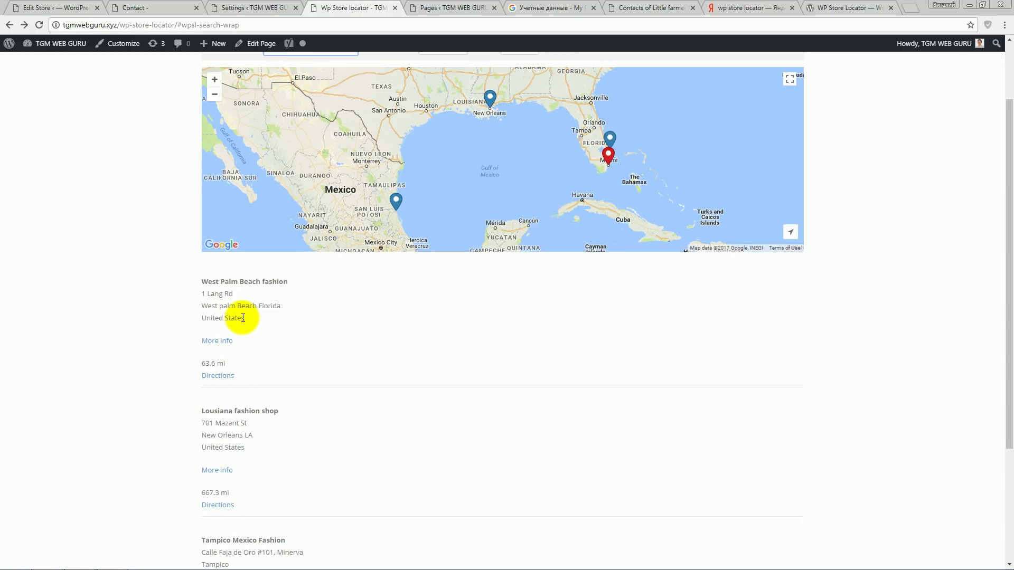
{"action": "left_click", "coordinate": [227, 347]}
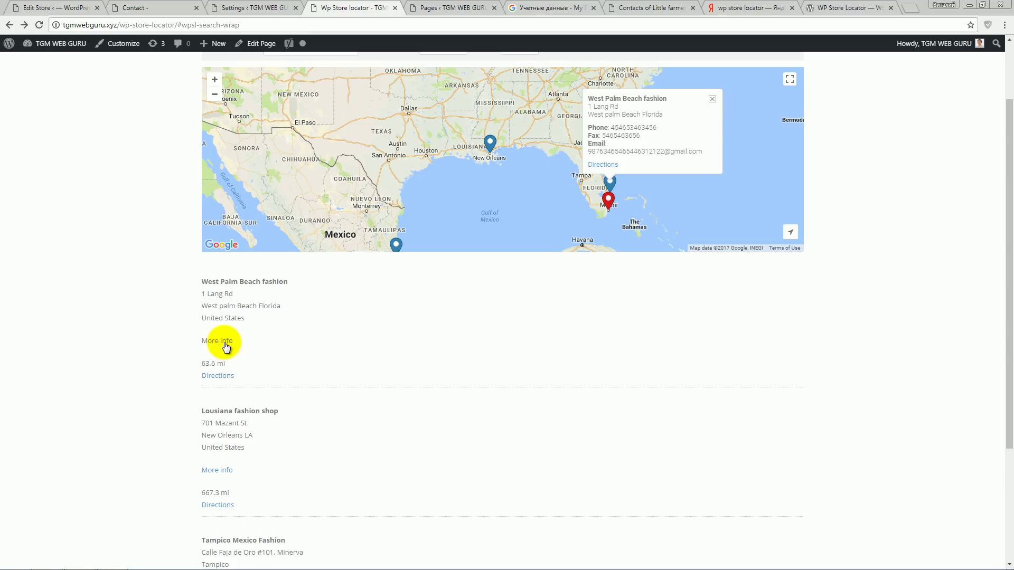
{"action": "key", "text": "ctrl+shift+Tab"}
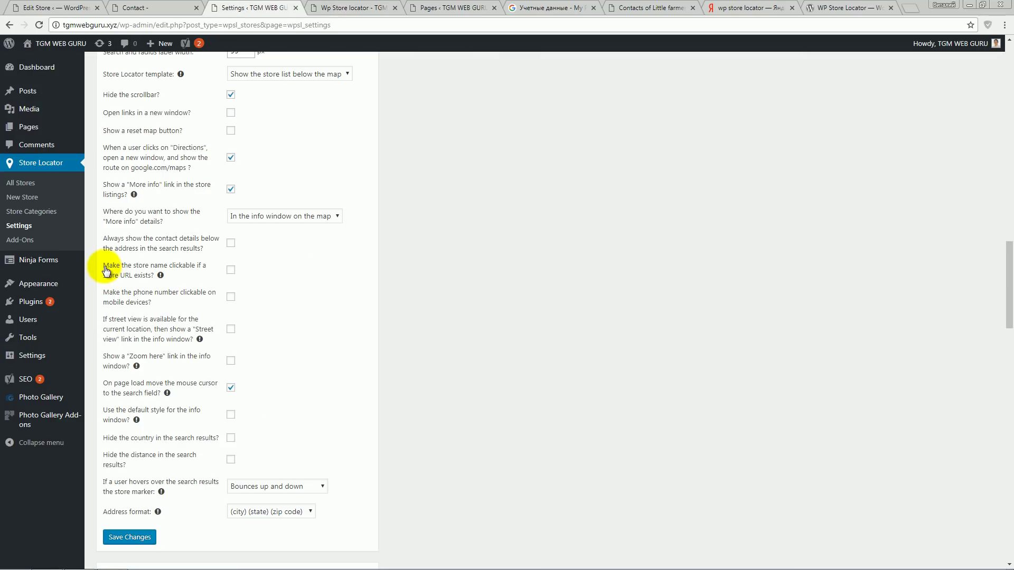
- Make the store name clickable, save, and reload the locator to see the linked name
{"action": "mouse_move", "coordinate": [168, 272]}
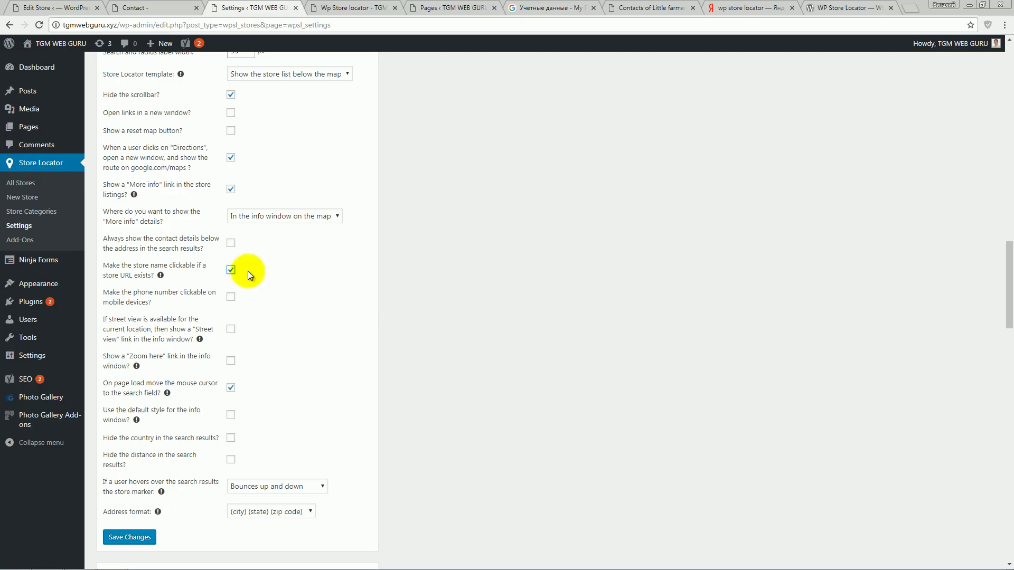
{"action": "scroll", "coordinate": [322, 334], "scroll_direction": "down", "scroll_amount": 4}
{"action": "left_click", "coordinate": [130, 326]}
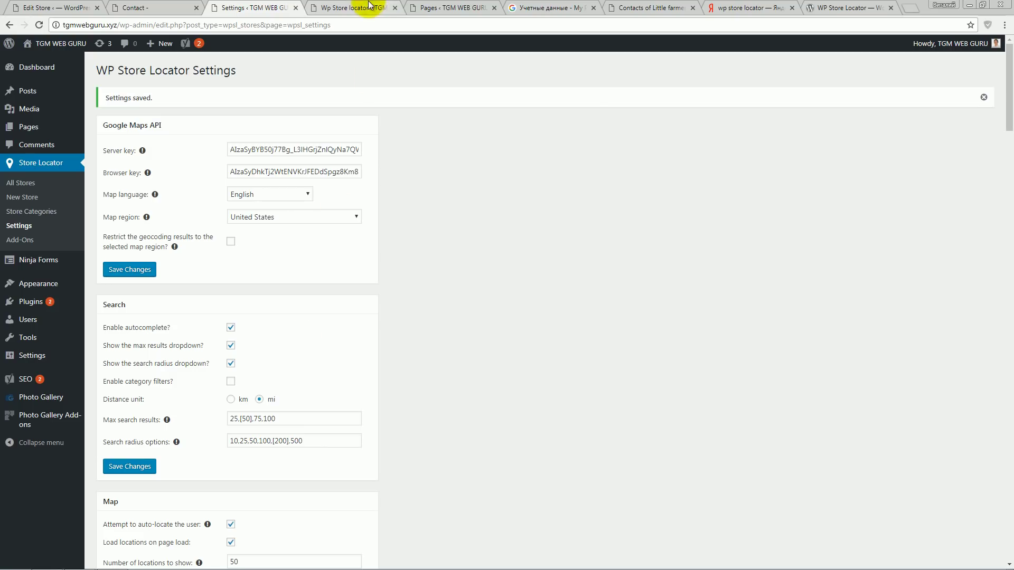
{"action": "left_click", "coordinate": [338, 8]}
{"action": "left_click", "coordinate": [39, 24]}
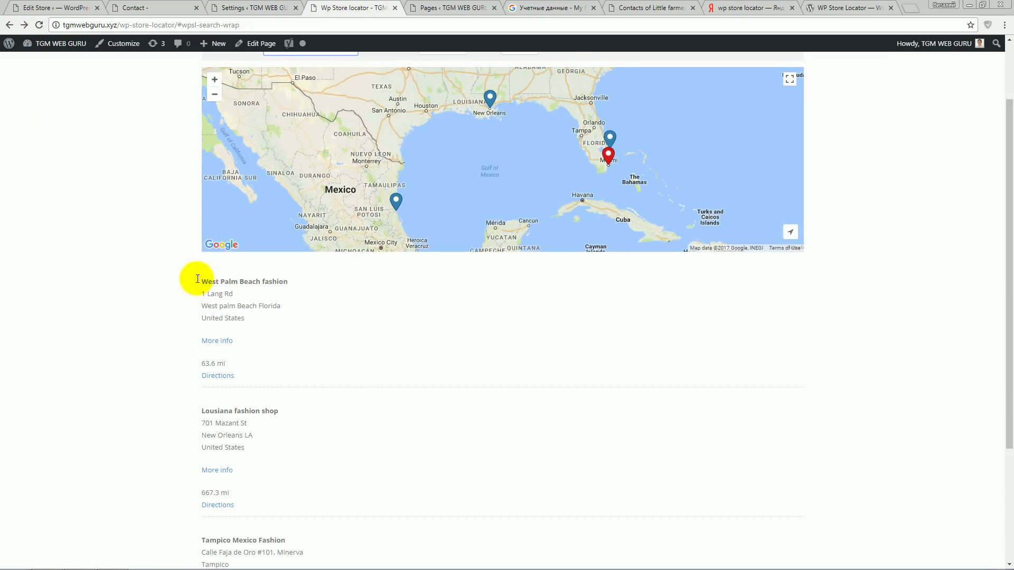
{"action": "left_click_drag", "start_coordinate": [197, 279], "coordinate": [271, 281]}
{"action": "left_click", "coordinate": [308, 296]}
- Enable store permalinks, save, and open the West Palm Beach fashion store page from its name
{"action": "left_click", "coordinate": [242, 8]}
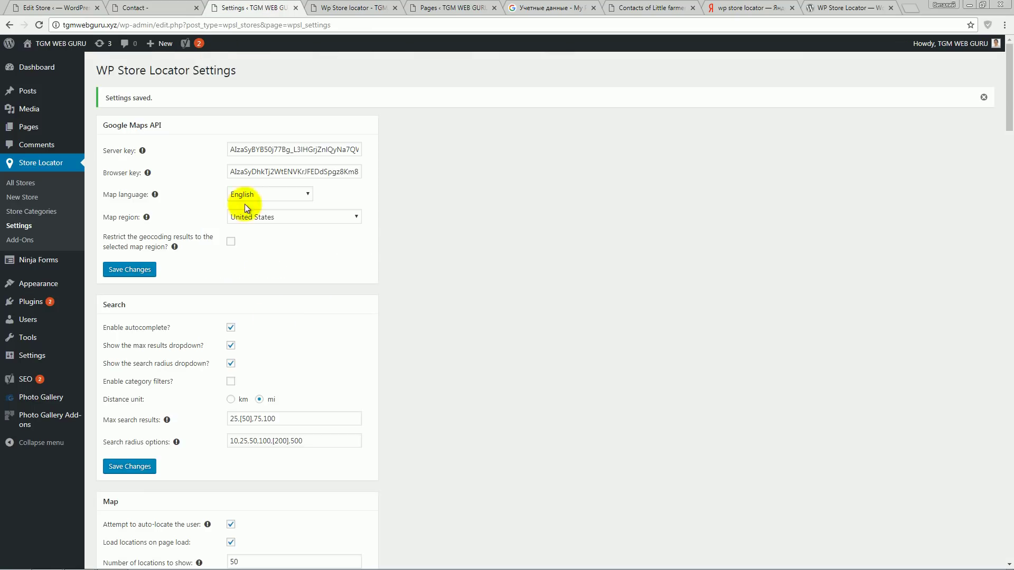
{"action": "scroll", "coordinate": [387, 360], "scroll_direction": "down", "scroll_amount": 20}
{"action": "scroll", "coordinate": [367, 340], "scroll_direction": "down", "scroll_amount": 18}
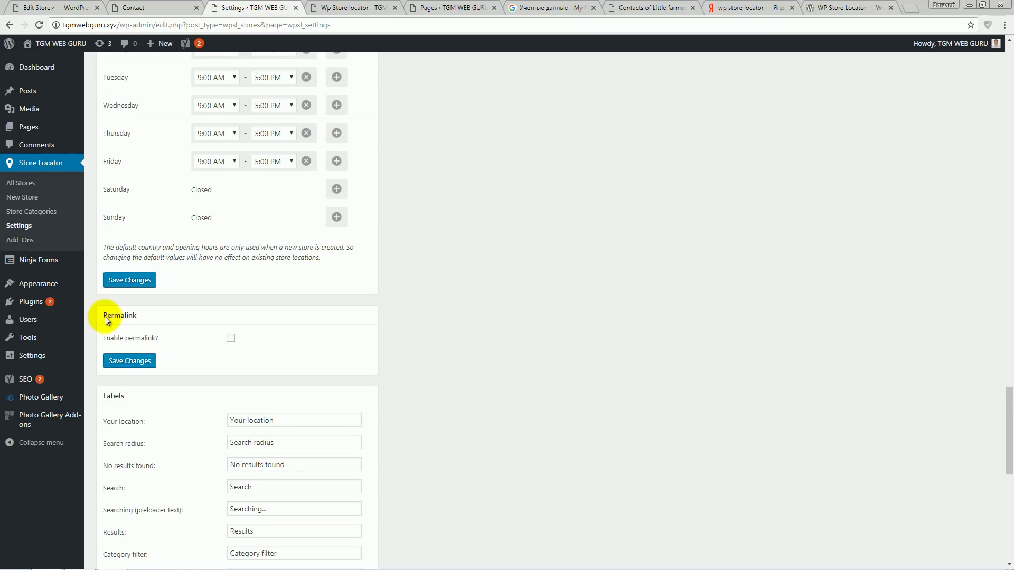
{"action": "left_click", "coordinate": [231, 339]}
{"action": "left_click", "coordinate": [139, 423]}
{"action": "left_click", "coordinate": [354, 14]}
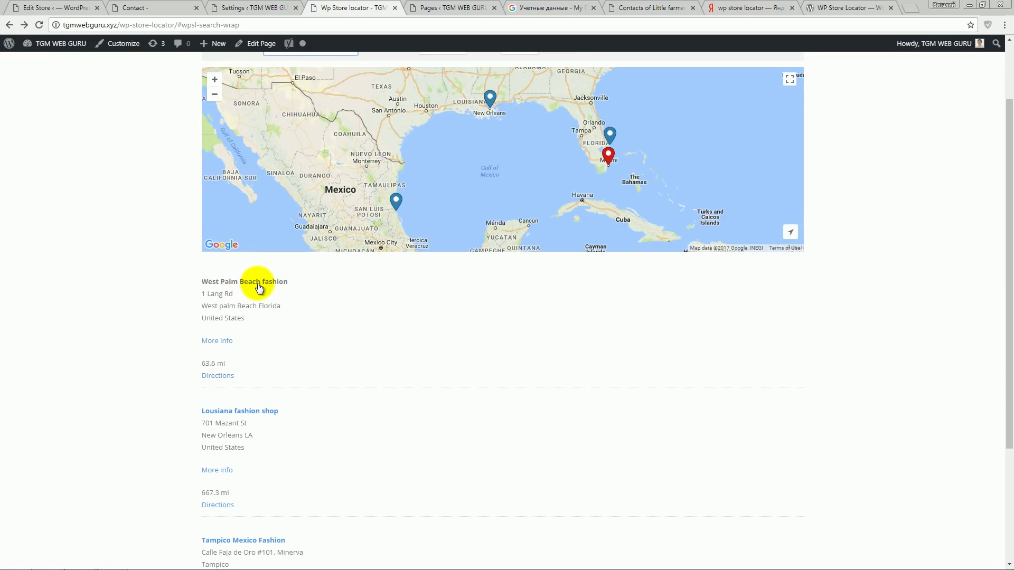
{"action": "left_click", "coordinate": [259, 288]}
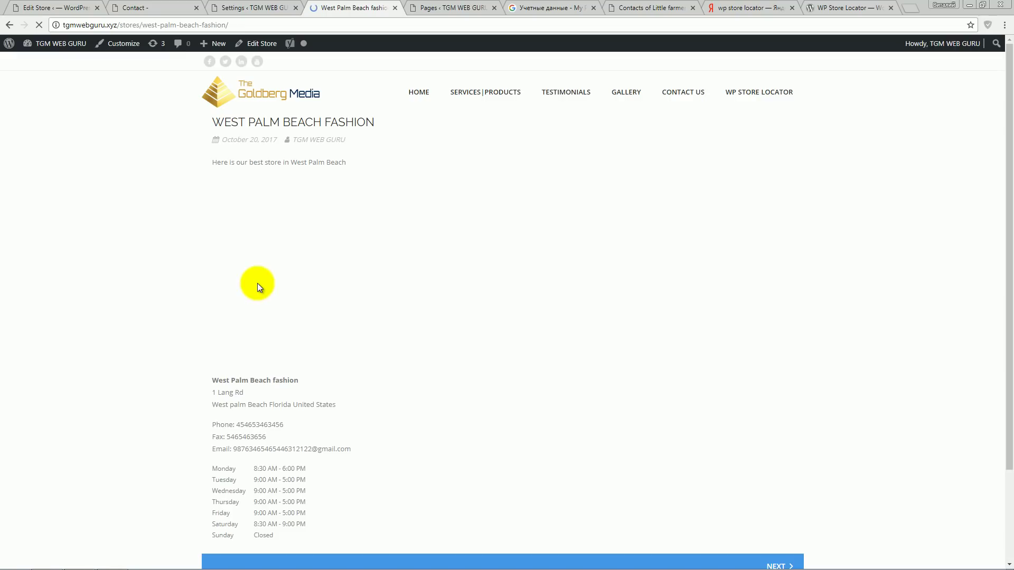
- Review the store page's address, contact details and opening hours
{"action": "scroll", "coordinate": [157, 340], "scroll_direction": "down", "scroll_amount": 2}
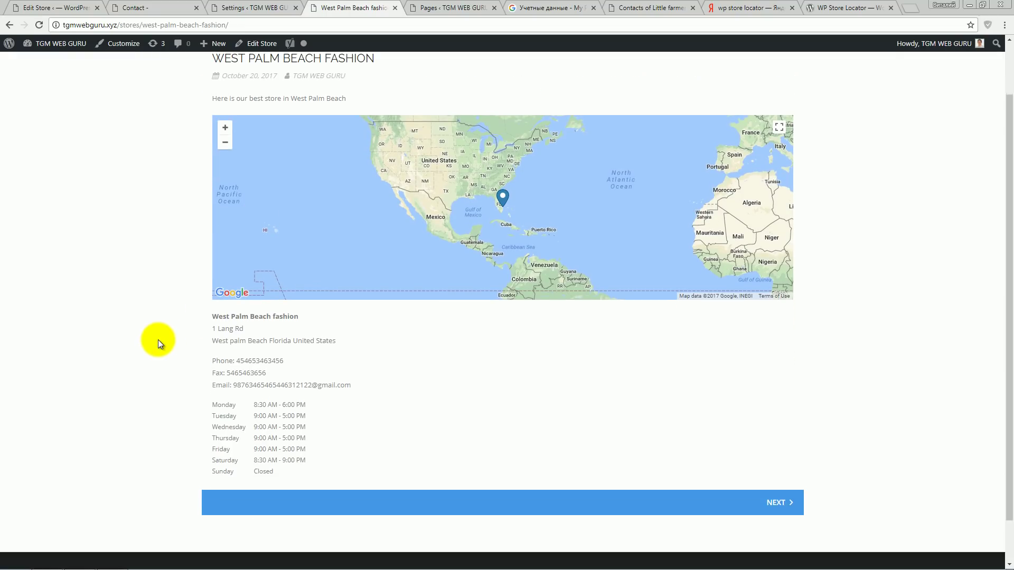
{"action": "left_click_drag", "start_coordinate": [312, 423], "coordinate": [207, 270]}
{"action": "left_click", "coordinate": [453, 341]}
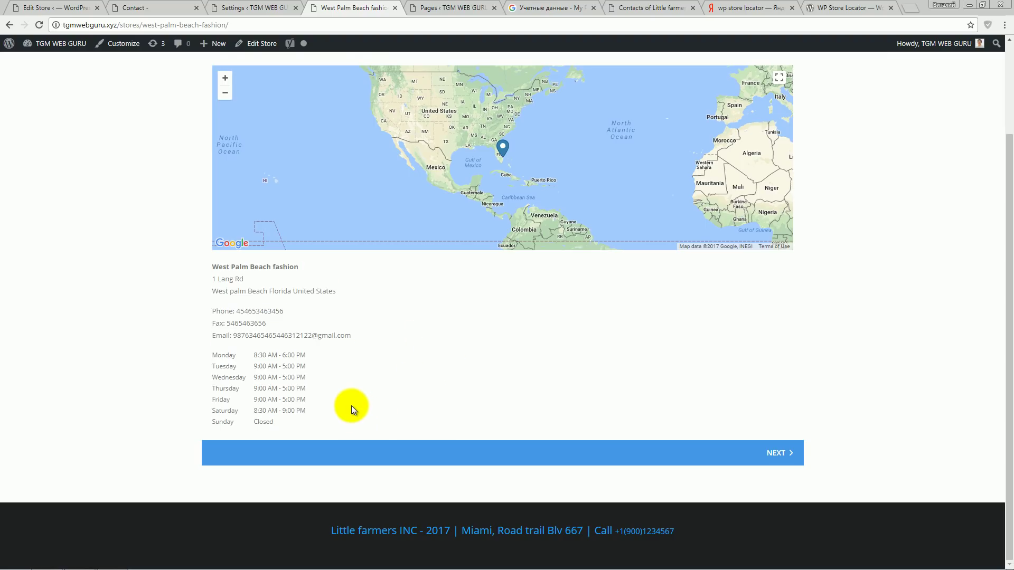
{"action": "scroll", "coordinate": [351, 406], "scroll_direction": "up", "scroll_amount": 2}
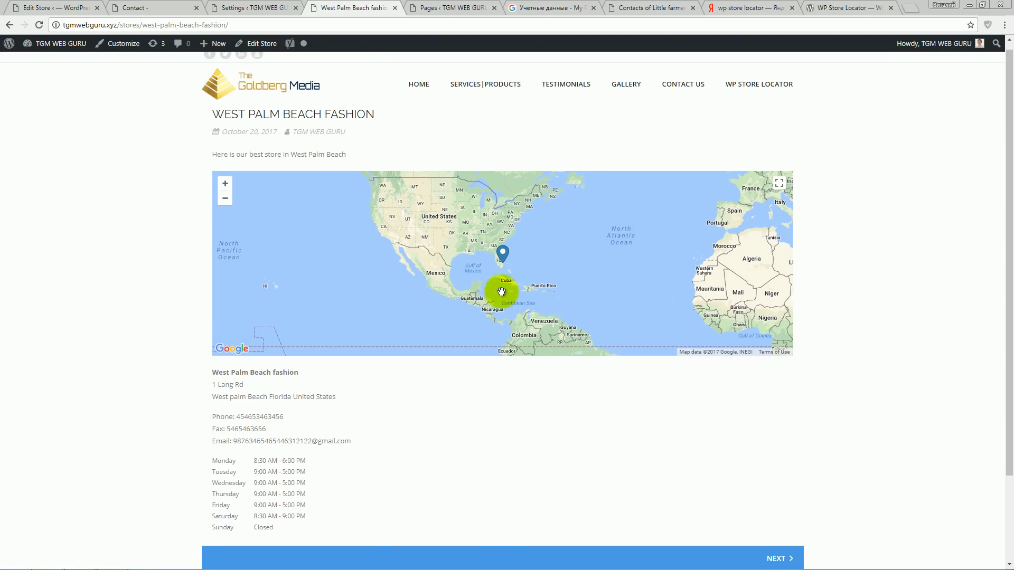
- Open and close the marker's info window, then zoom the store page map in toward West Palm Beach
{"action": "left_click", "coordinate": [502, 254]}
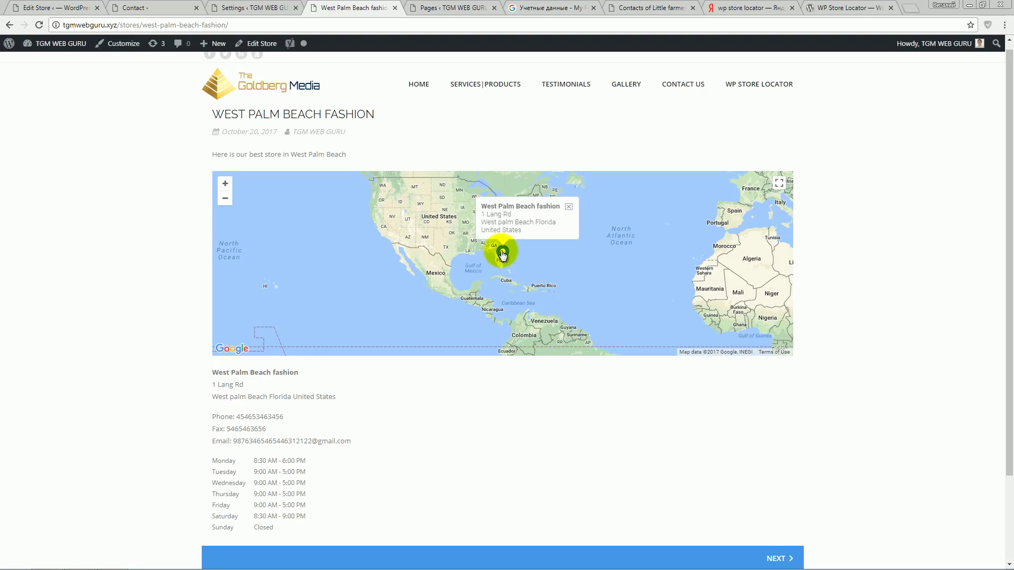
{"action": "left_click", "coordinate": [569, 206]}
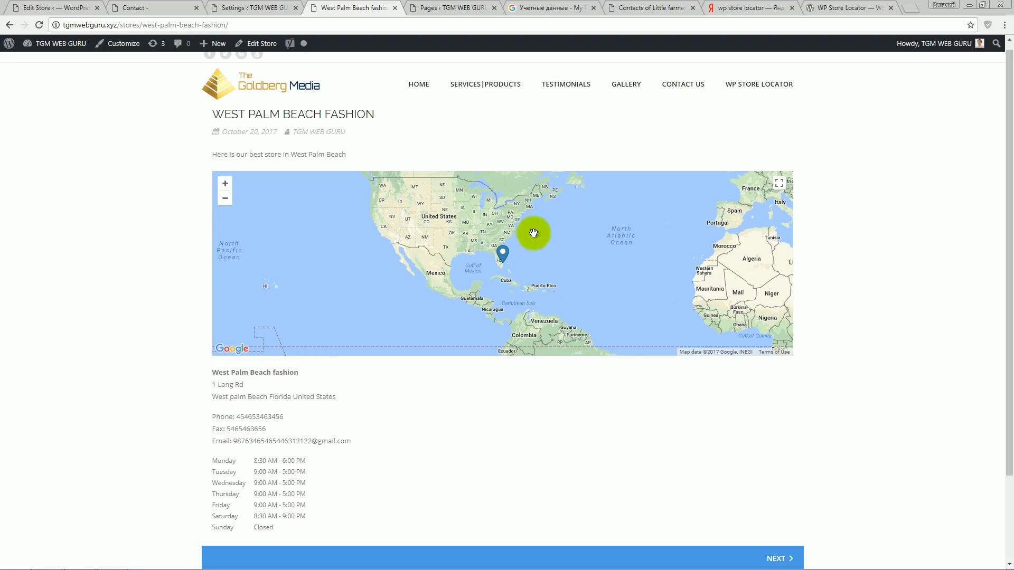
{"action": "scroll", "coordinate": [713, 424], "scroll_direction": "up", "scroll_amount": 1}
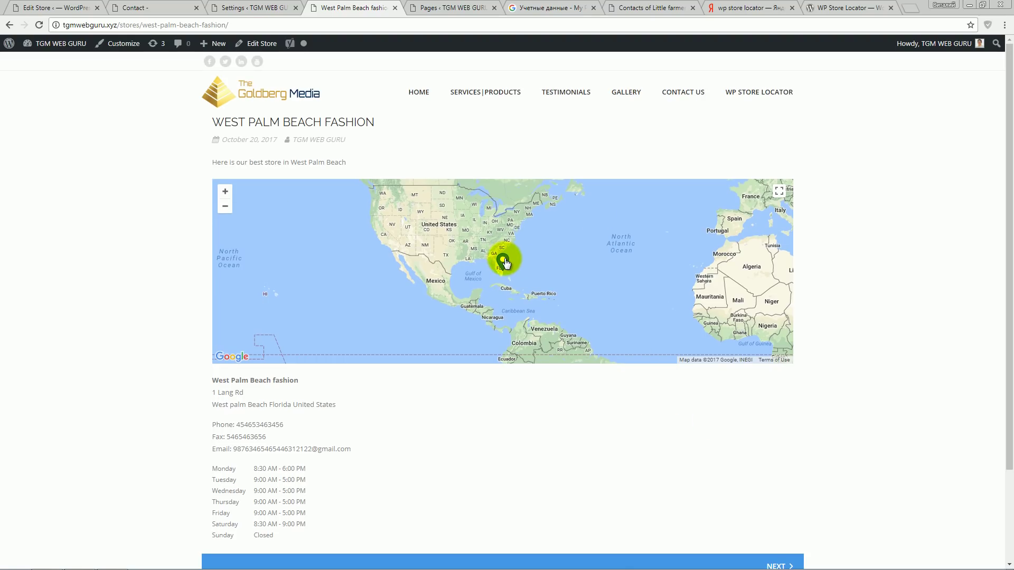
{"action": "left_click", "coordinate": [225, 191]}
{"action": "left_click", "coordinate": [225, 191]}
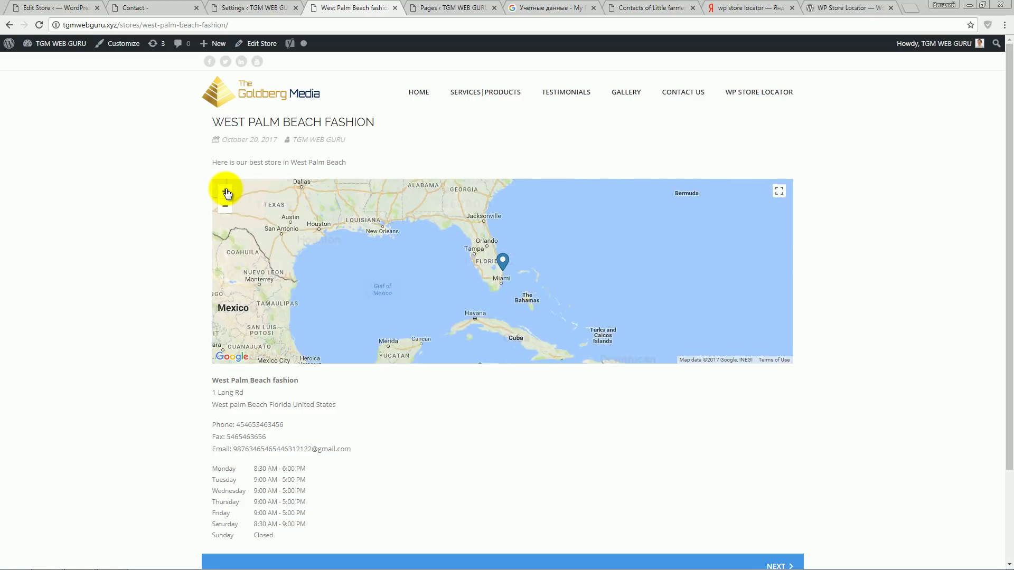
{"action": "left_click", "coordinate": [225, 191]}
{"action": "left_click", "coordinate": [225, 191]}
{"action": "left_click", "coordinate": [225, 191]}
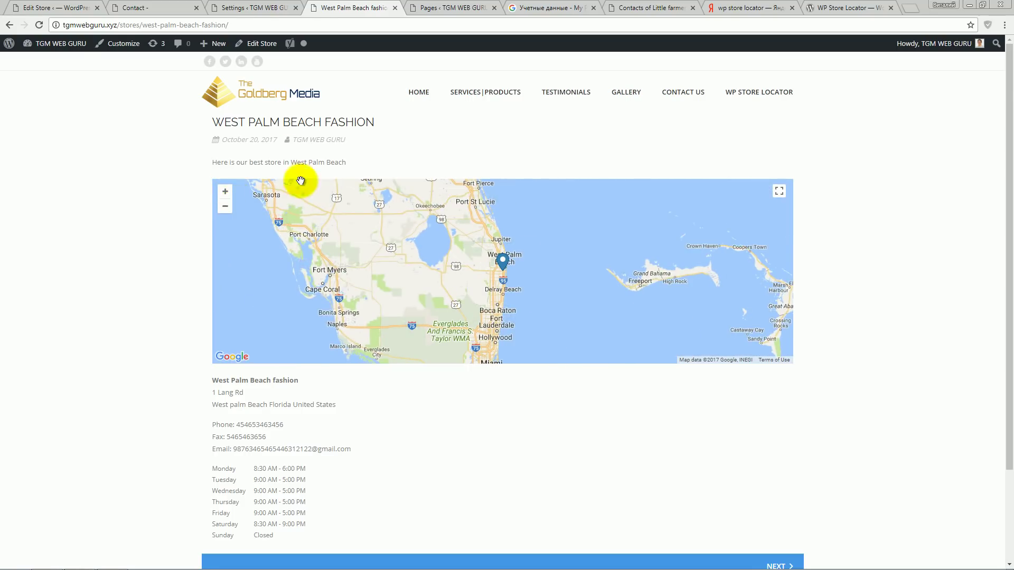
{"action": "key", "text": "ctrl+shift+Tab"}
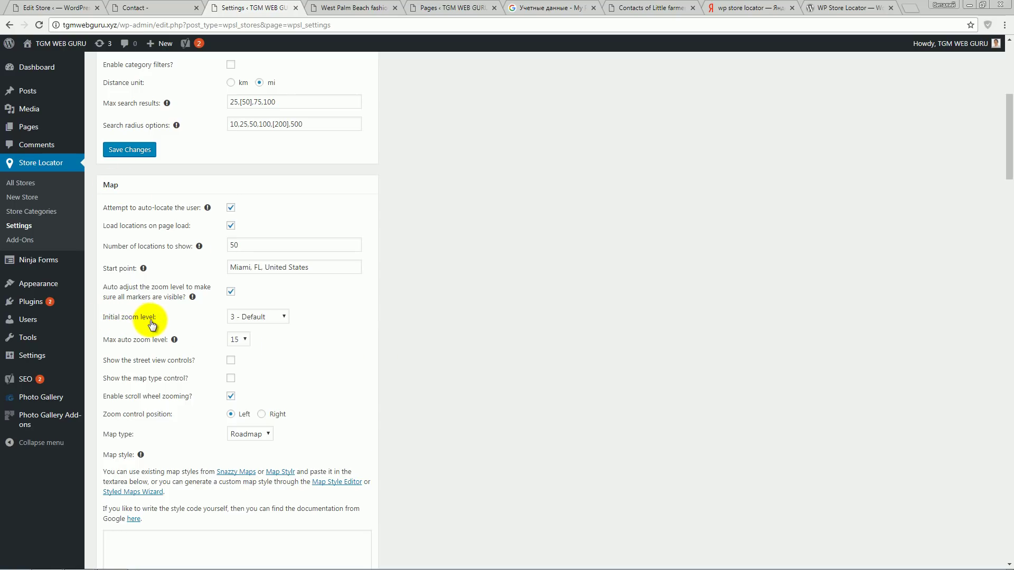
- Change the initial map zoom level to a closer setting and save it
{"action": "left_click", "coordinate": [266, 317]}
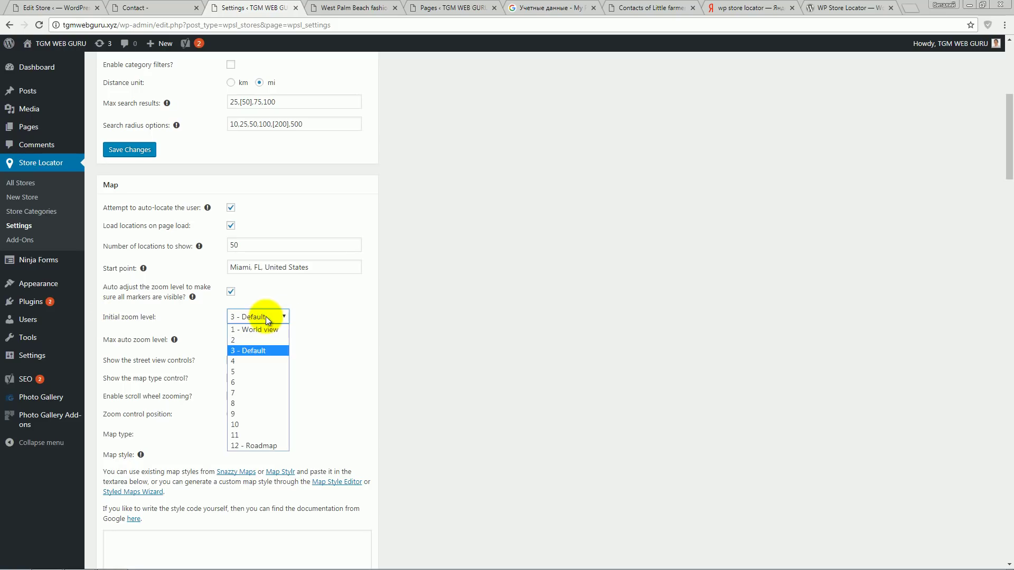
{"action": "left_click", "coordinate": [259, 426]}
{"action": "scroll", "coordinate": [455, 360], "scroll_direction": "down", "scroll_amount": 5}
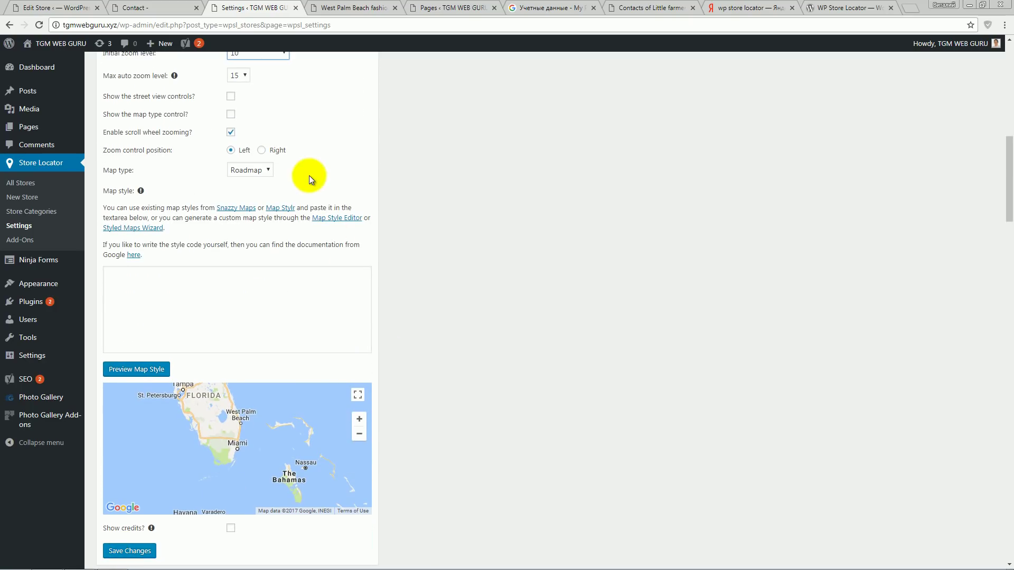
{"action": "scroll", "coordinate": [363, 248], "scroll_direction": "up", "scroll_amount": 1}
{"action": "left_click", "coordinate": [277, 107]}
{"action": "left_click", "coordinate": [271, 224]}
{"action": "scroll", "coordinate": [309, 225], "scroll_direction": "down", "scroll_amount": 4}
{"action": "left_click", "coordinate": [130, 392]}
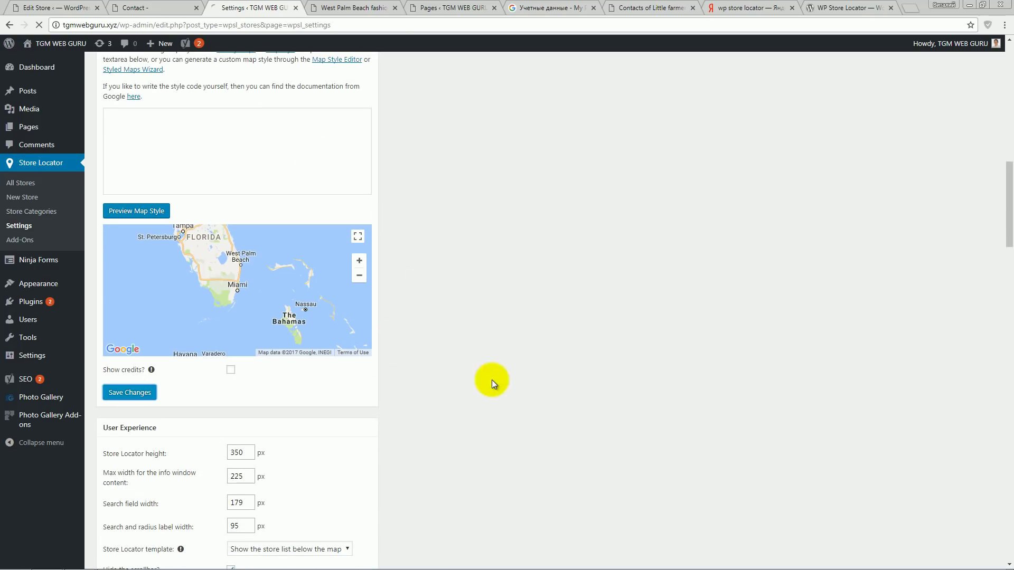
- Check the West Palm Beach fashion store page map, then scroll back through the settings
{"action": "left_click", "coordinate": [354, 7]}
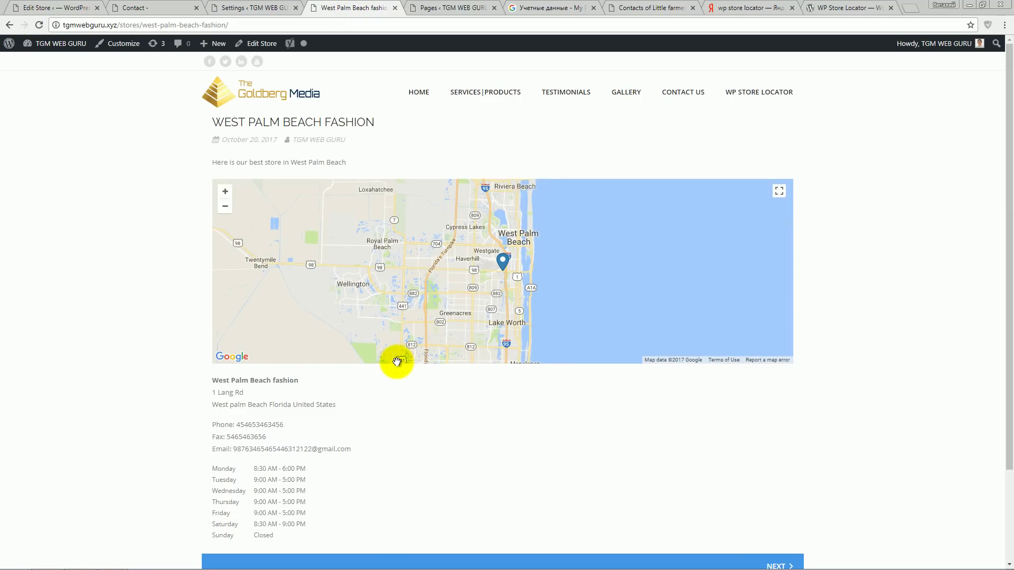
{"action": "left_click", "coordinate": [255, 7]}
{"action": "scroll", "coordinate": [348, 279], "scroll_direction": "down", "scroll_amount": 7}
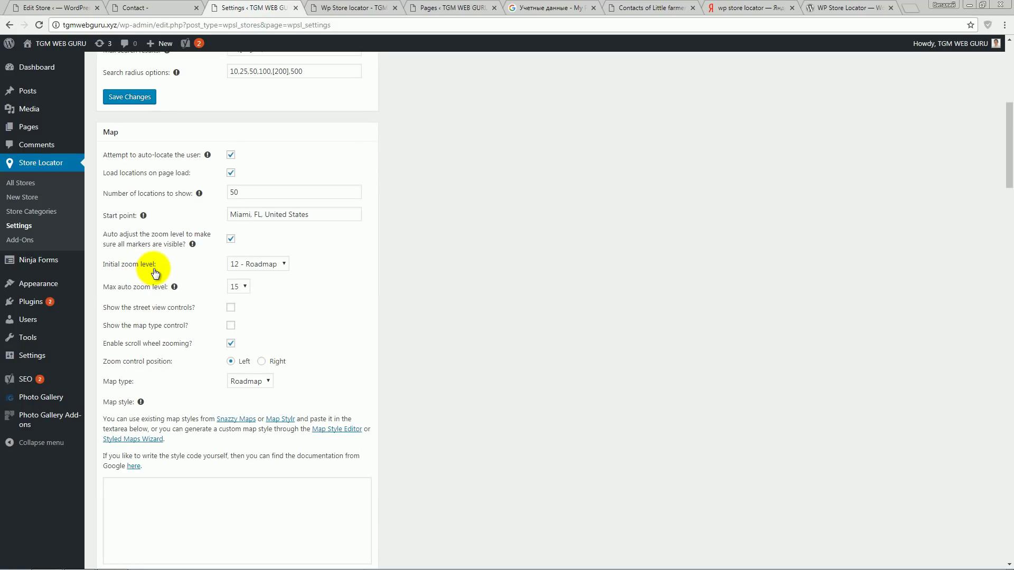
{"action": "scroll", "coordinate": [323, 328], "scroll_direction": "down", "scroll_amount": 5}
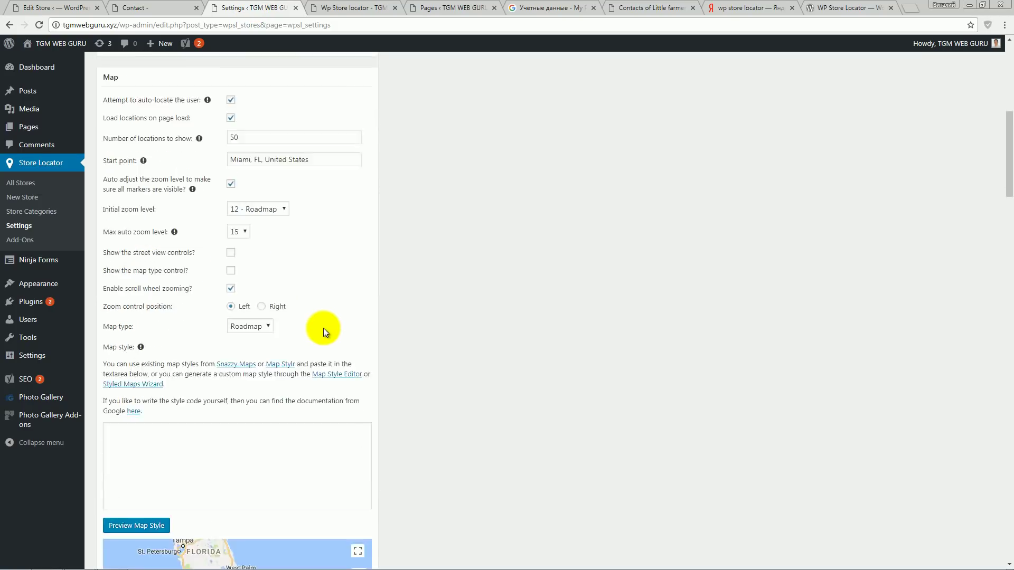
- Open the Lousiana fashion shop page from the locator, toggle its marker info window, and zoom out
{"action": "left_click", "coordinate": [353, 8]}
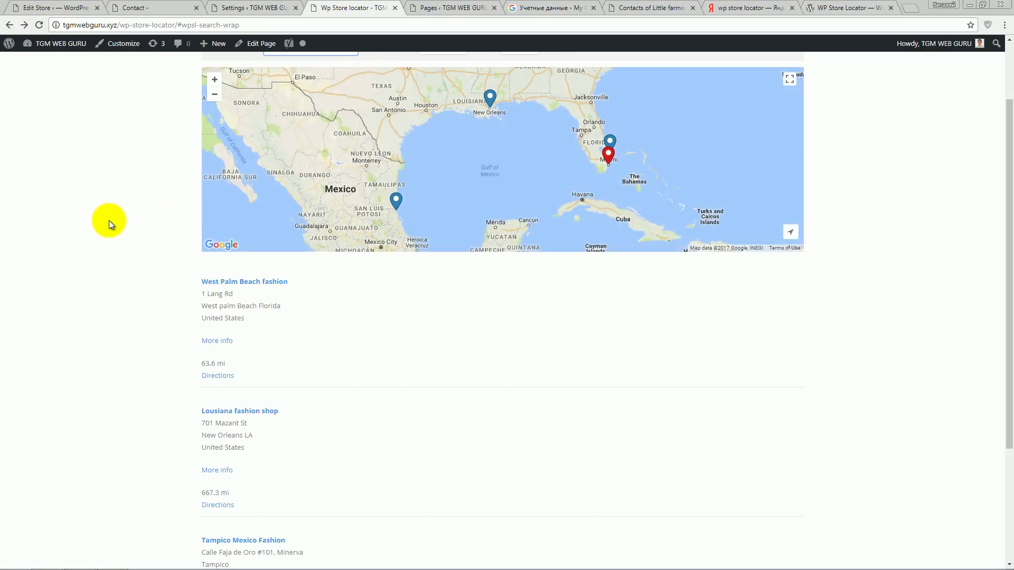
{"action": "left_click", "coordinate": [267, 412]}
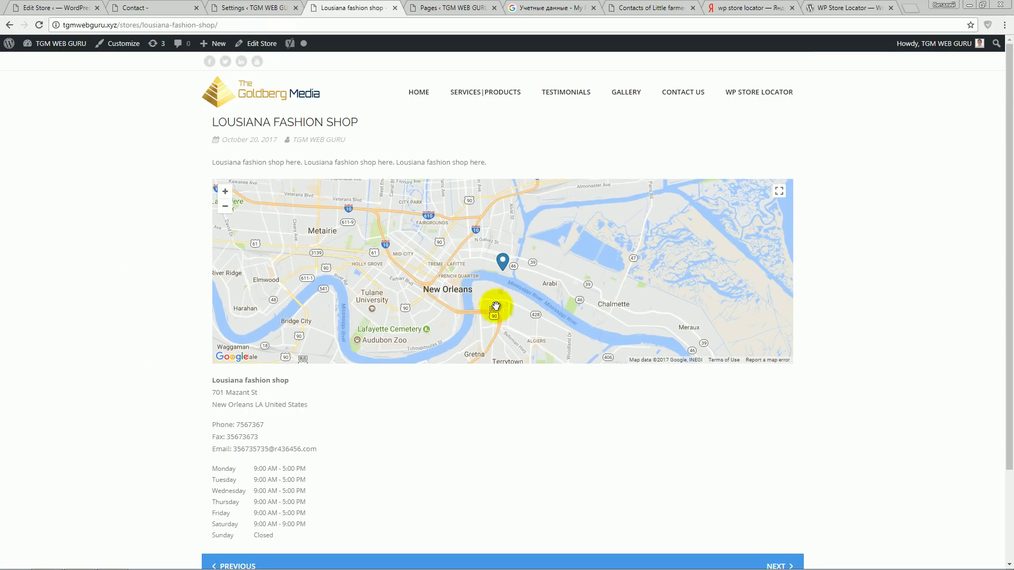
{"action": "left_click", "coordinate": [503, 262]}
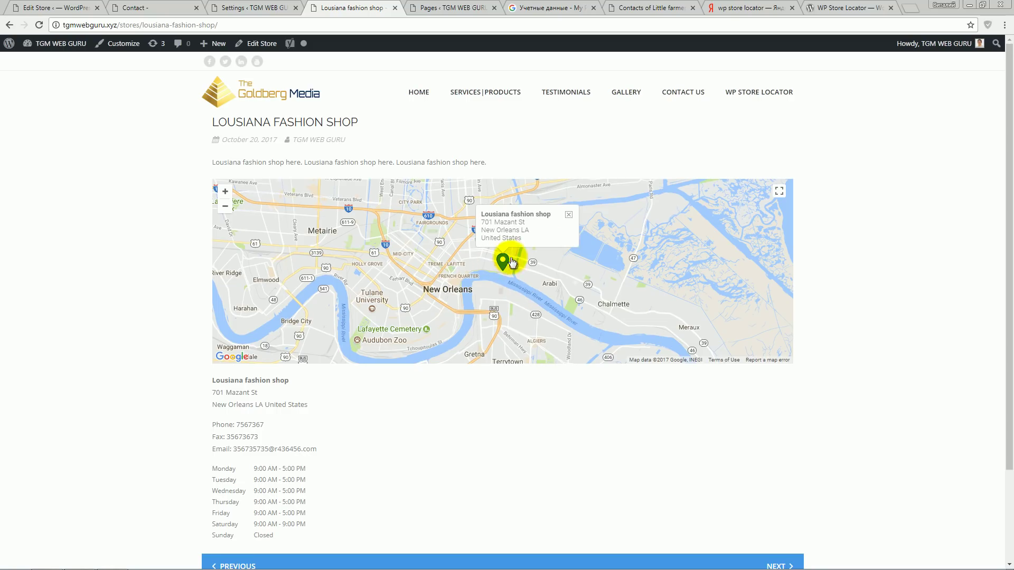
{"action": "left_click", "coordinate": [569, 218]}
{"action": "scroll", "coordinate": [465, 258], "scroll_direction": "down", "scroll_amount": 3}
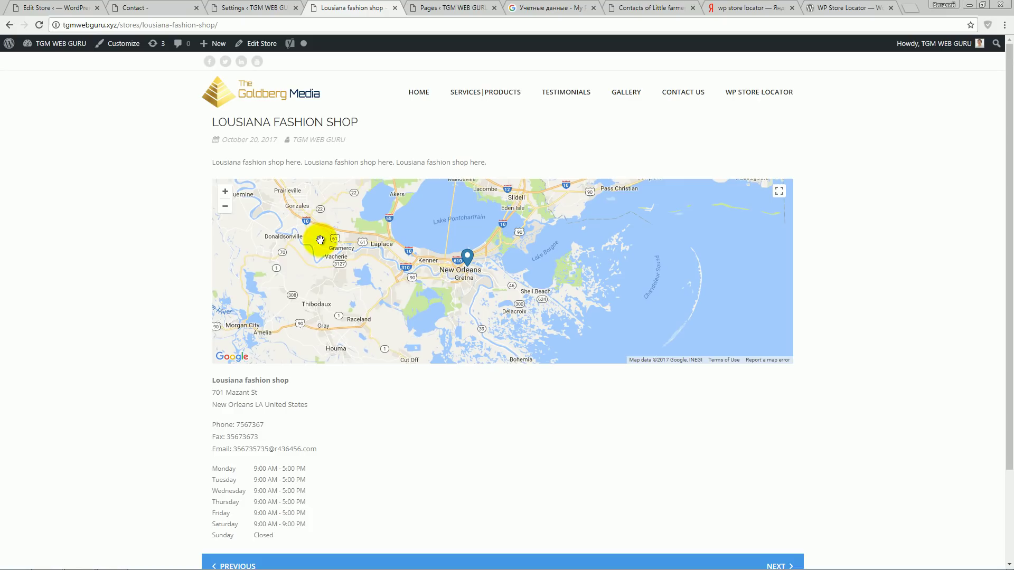
{"action": "scroll", "coordinate": [182, 285], "scroll_direction": "down", "scroll_amount": 3}
{"action": "scroll", "coordinate": [183, 285], "scroll_direction": "up", "scroll_amount": 3}
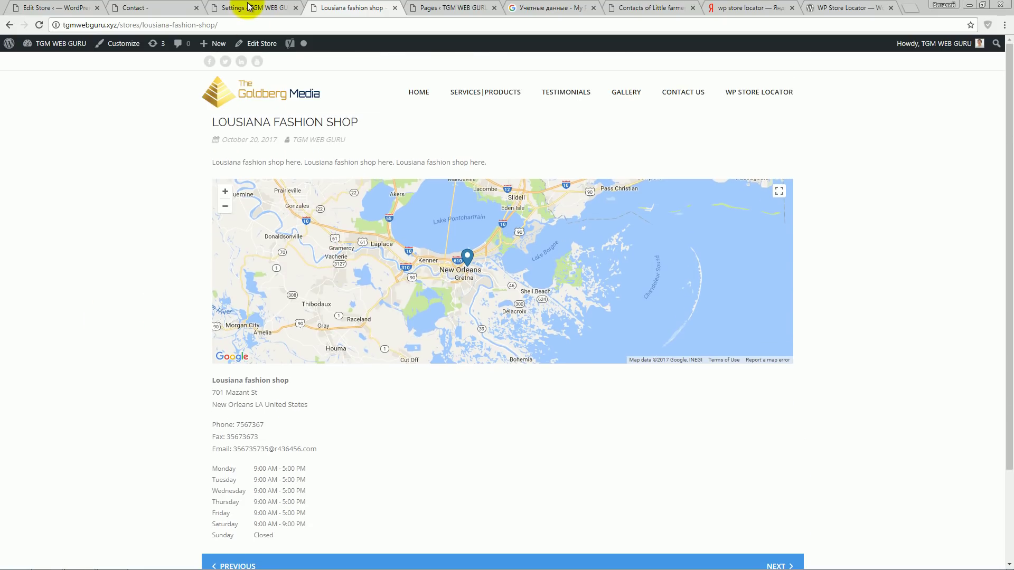
{"action": "left_click", "coordinate": [248, 7]}
- Leave phone numbers non-clickable, enable the Street view link in info windows, and save
{"action": "scroll", "coordinate": [391, 312], "scroll_direction": "down", "scroll_amount": 10}
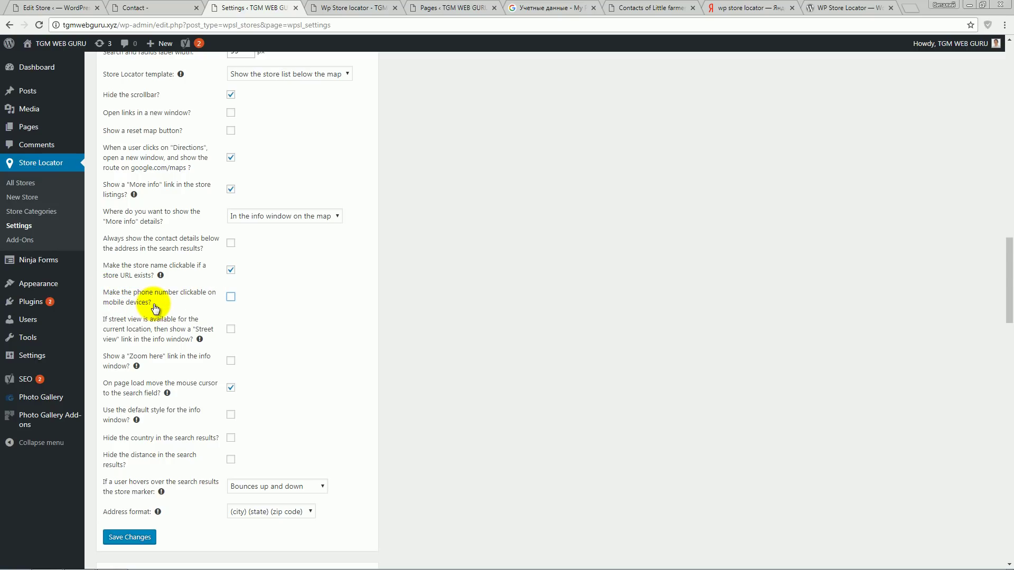
{"action": "left_click", "coordinate": [231, 297]}
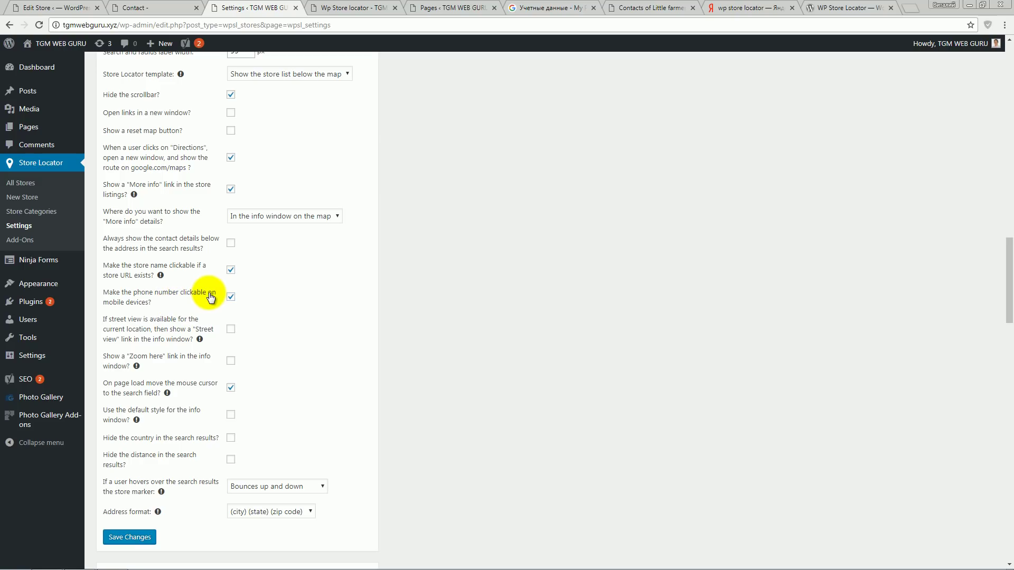
{"action": "left_click_drag", "start_coordinate": [209, 295], "coordinate": [209, 301]}
{"action": "left_click", "coordinate": [164, 305]}
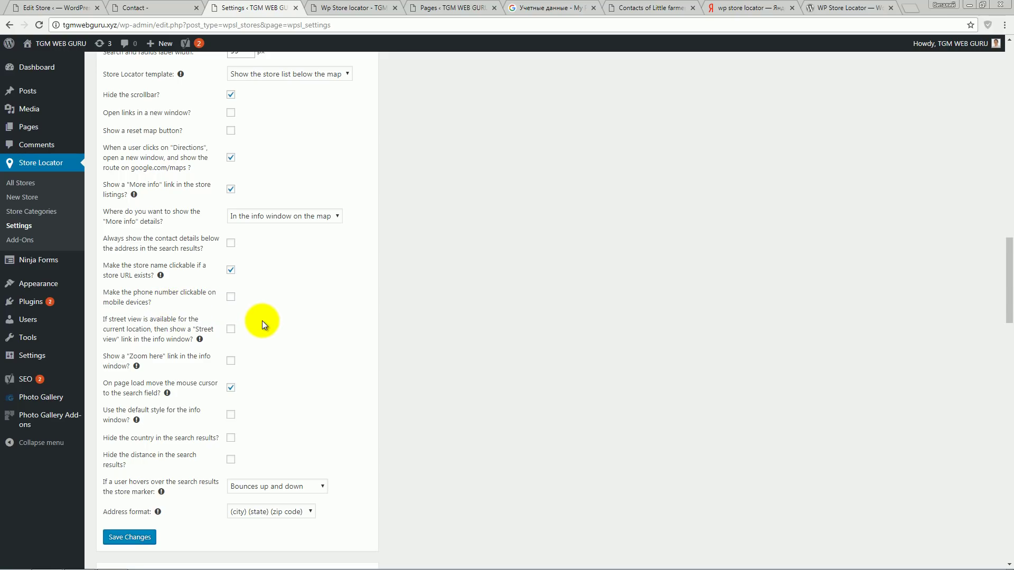
{"action": "scroll", "coordinate": [262, 321], "scroll_direction": "down", "scroll_amount": 1}
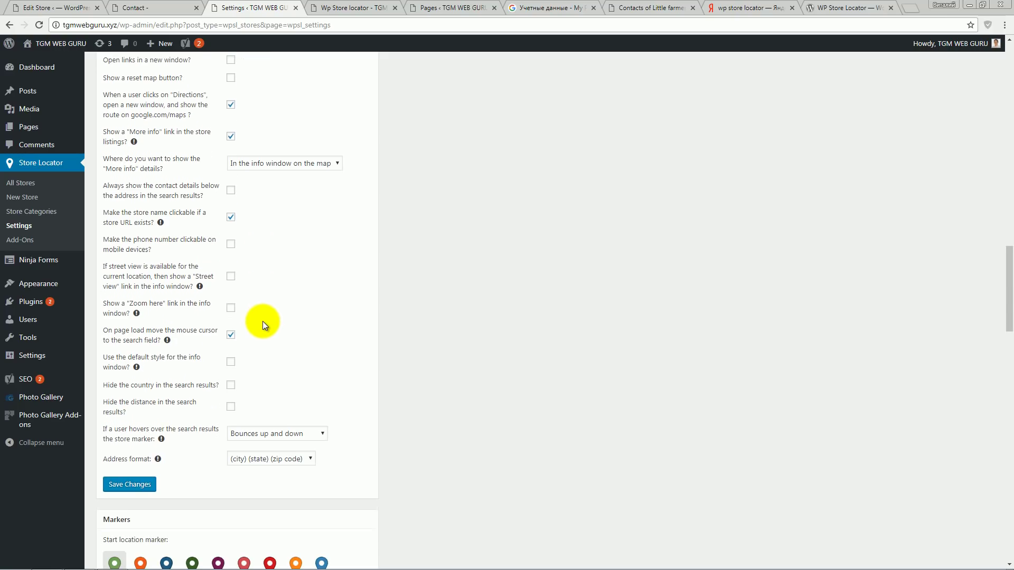
{"action": "left_click", "coordinate": [105, 272]}
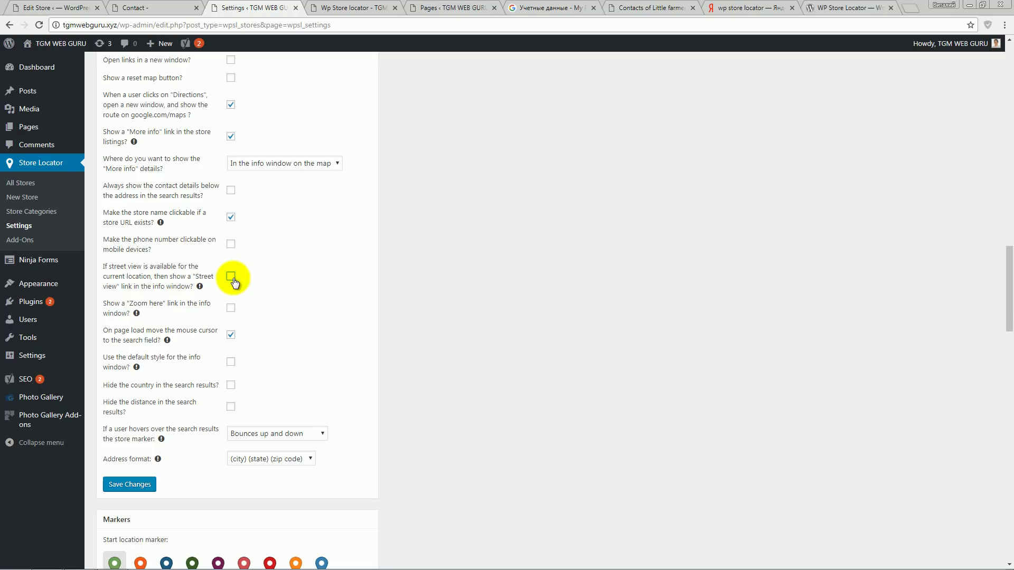
{"action": "left_click", "coordinate": [140, 491]}
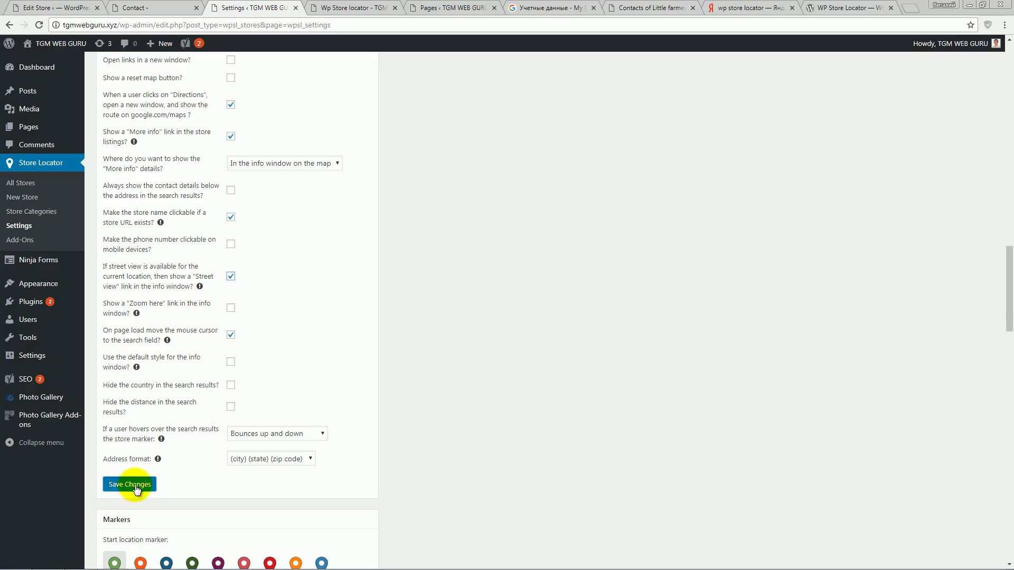
{"action": "left_click", "coordinate": [363, 8]}
- Reload the map and open Street view of West Palm Beach fashion from its info window
{"action": "left_click", "coordinate": [39, 24]}
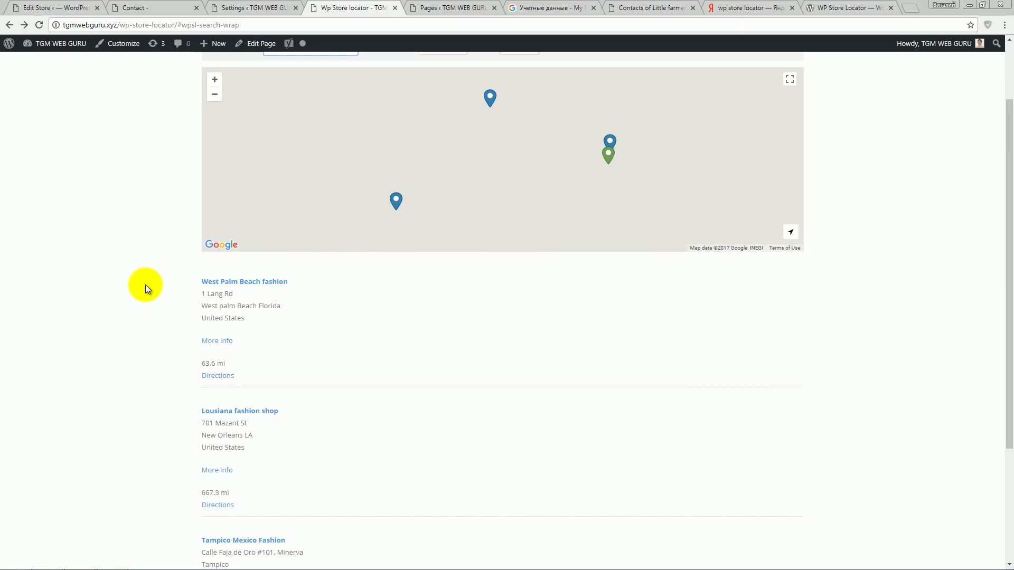
{"action": "left_click", "coordinate": [217, 342]}
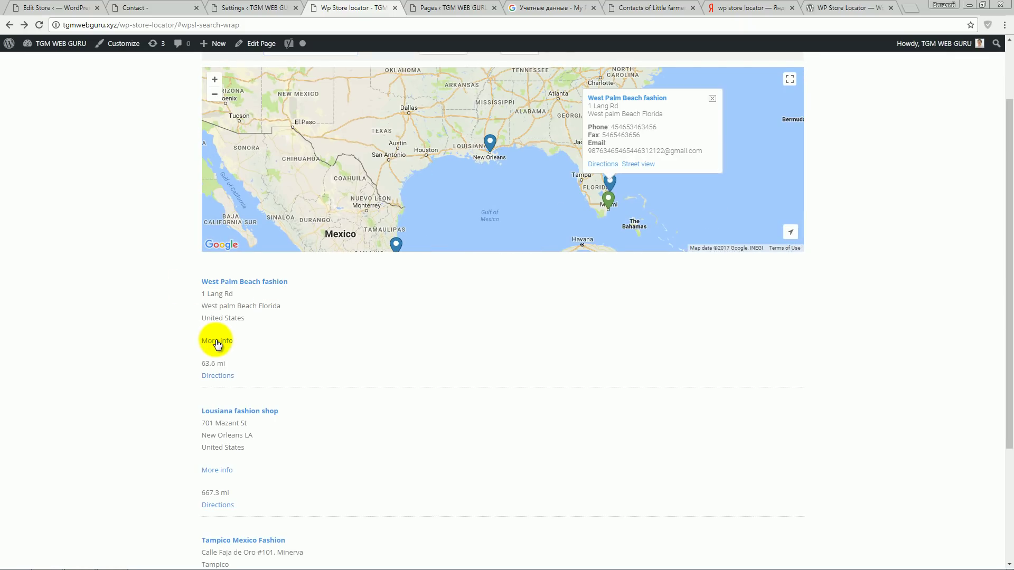
{"action": "left_click", "coordinate": [644, 166]}
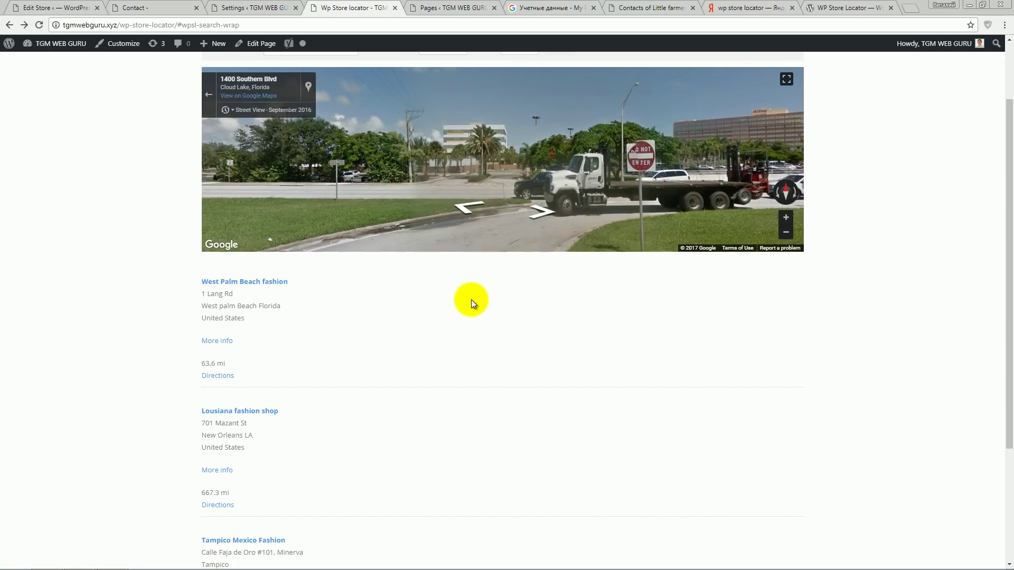
{"action": "left_click_drag", "start_coordinate": [587, 156], "coordinate": [548, 195]}
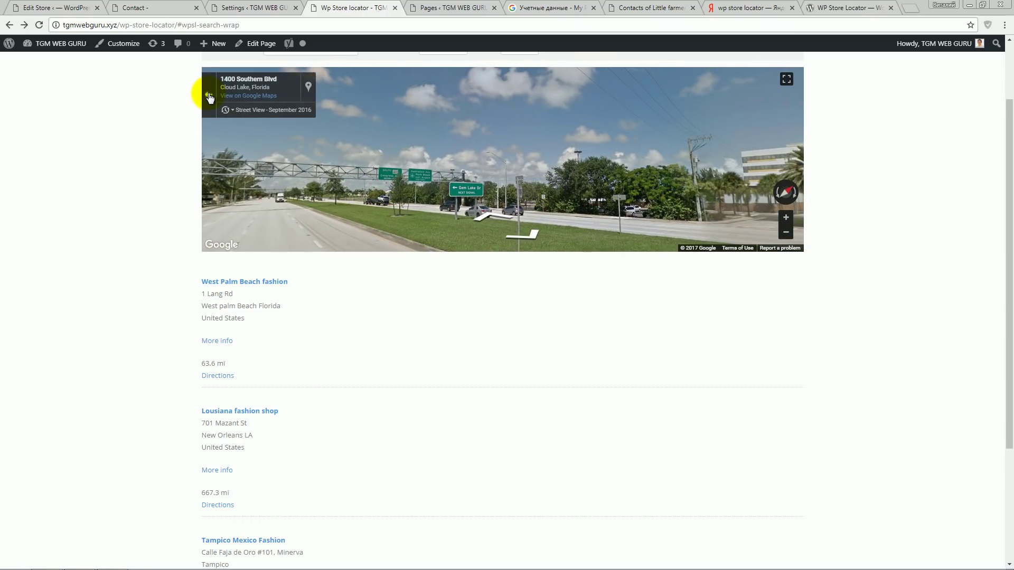
- Leave Street view, close the info window and go back to the Store Locator settings
{"action": "left_click", "coordinate": [209, 95]}
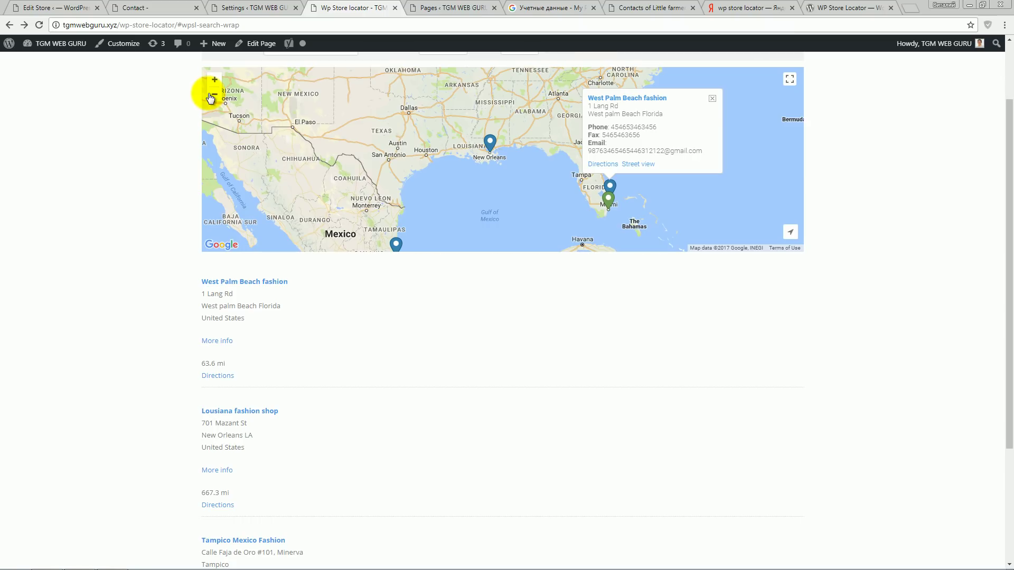
{"action": "left_click", "coordinate": [712, 100]}
{"action": "left_click", "coordinate": [254, 8]}
{"action": "scroll", "coordinate": [153, 321], "scroll_direction": "down", "scroll_amount": 10}
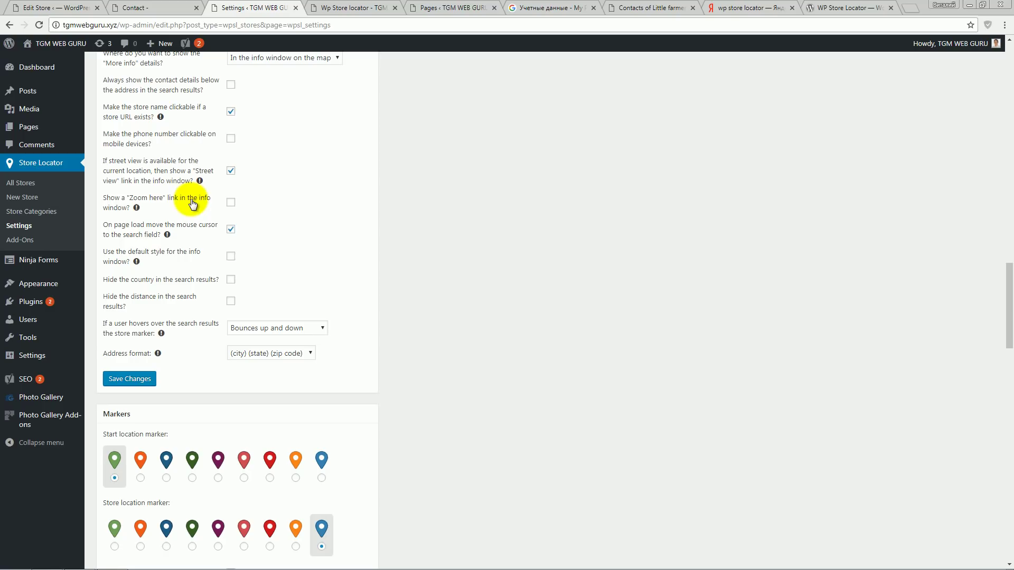
- Enable the Zoom here info-window link, save, and test it on West Palm Beach fashion
{"action": "left_click", "coordinate": [230, 203]}
{"action": "left_click", "coordinate": [148, 380]}
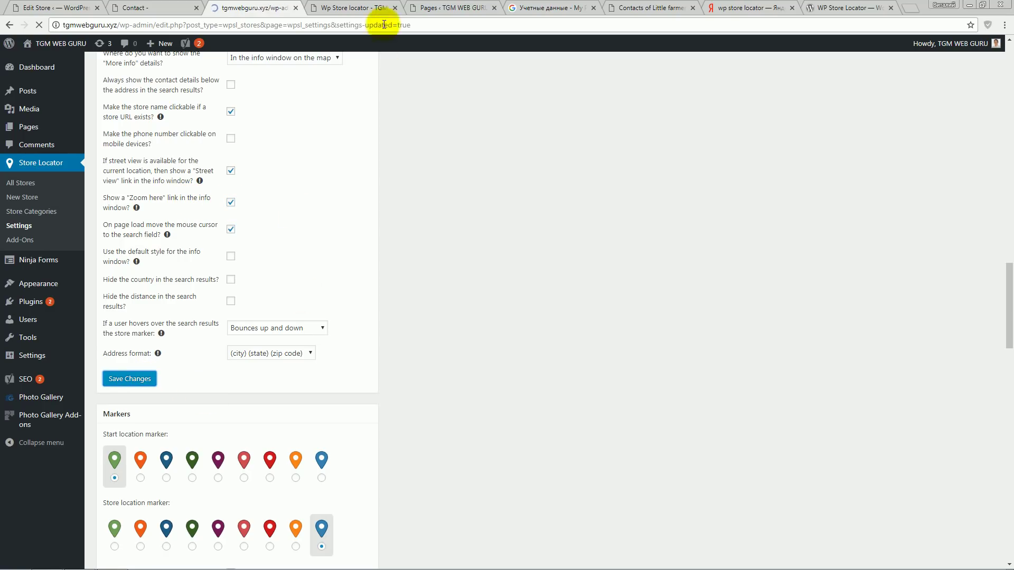
{"action": "left_click", "coordinate": [349, 8]}
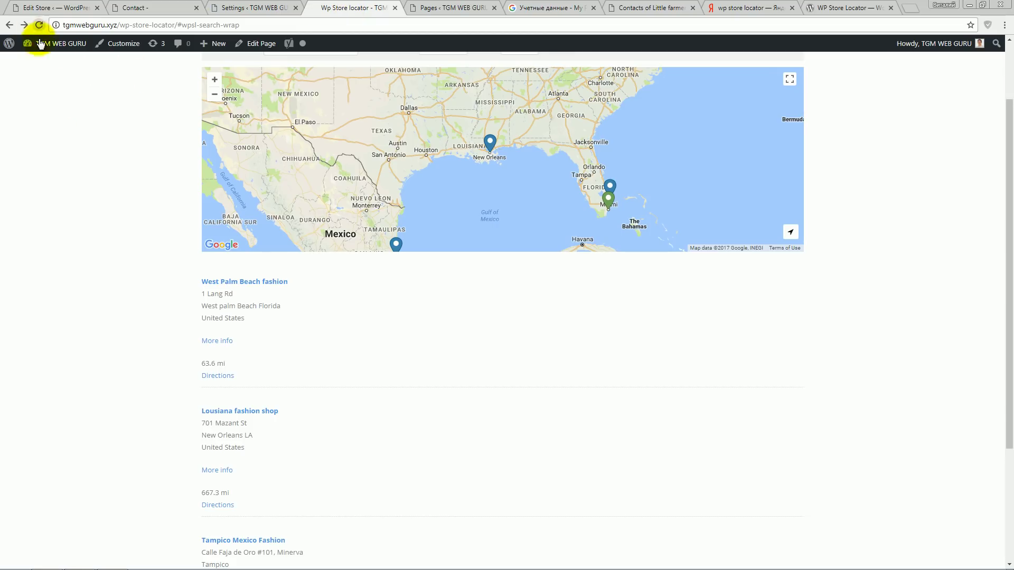
{"action": "left_click", "coordinate": [38, 25]}
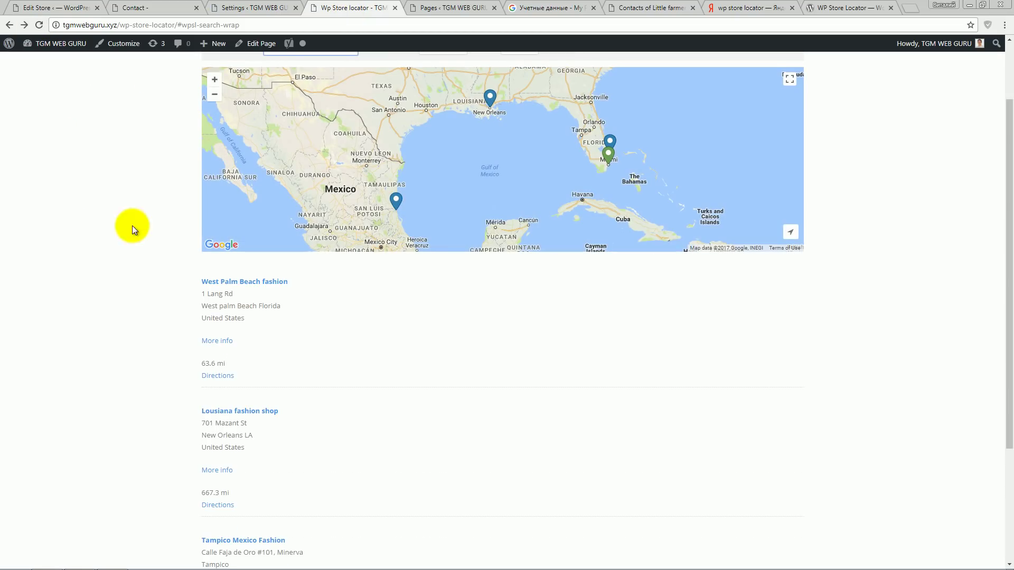
{"action": "left_click", "coordinate": [223, 341]}
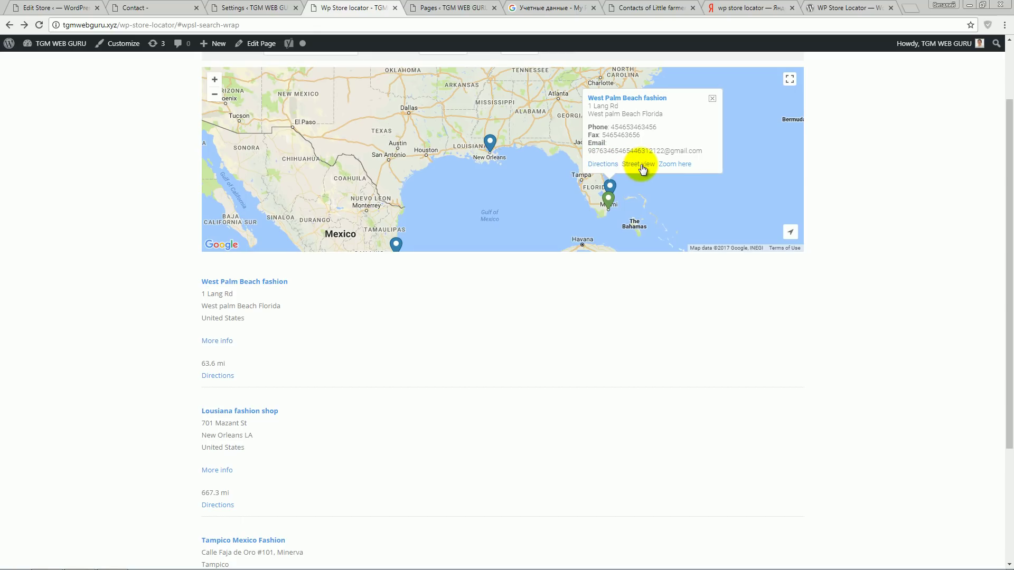
{"action": "left_click", "coordinate": [679, 165]}
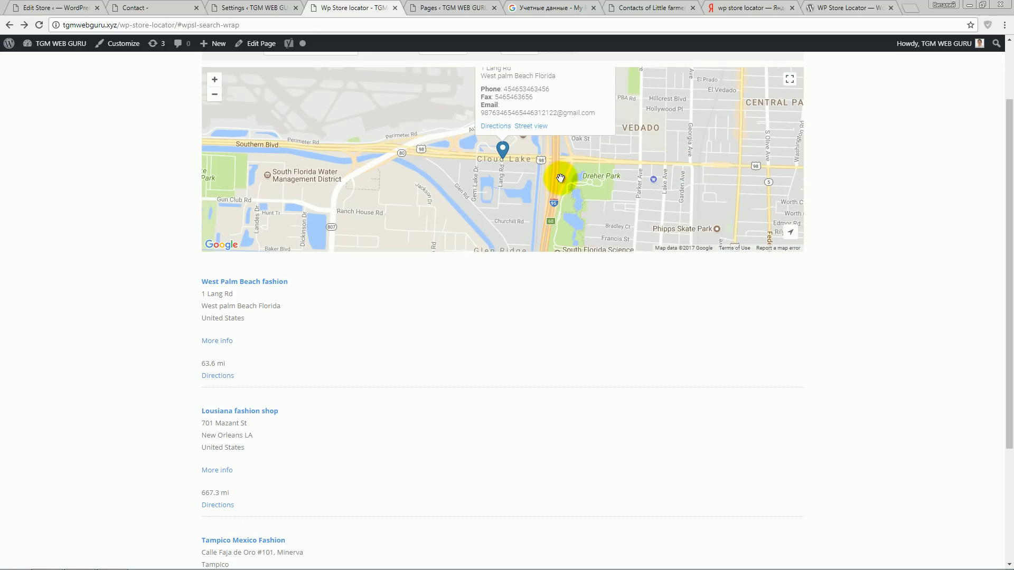
{"action": "left_click", "coordinate": [235, 7]}
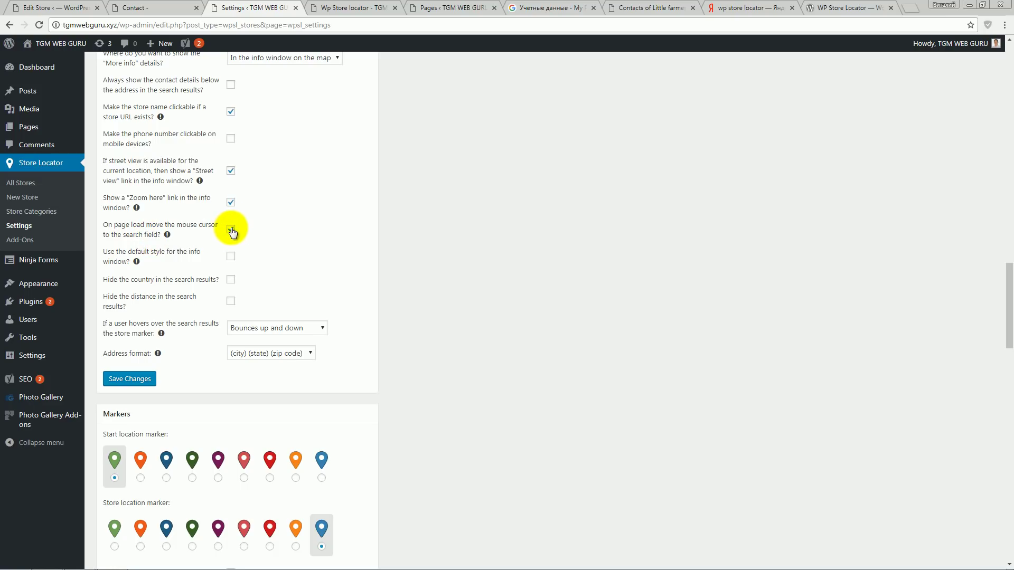
{"action": "left_click", "coordinate": [350, 8]}
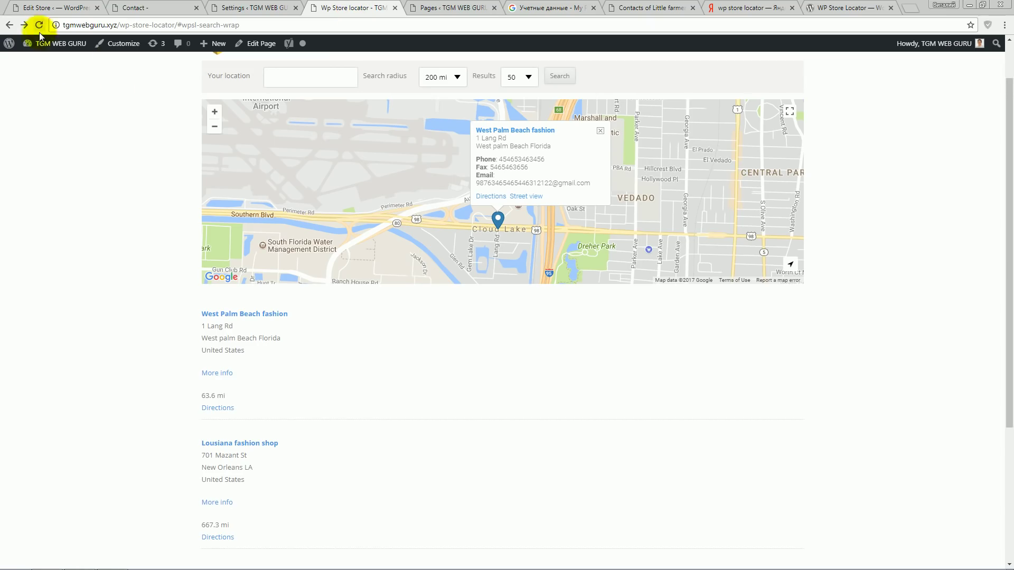
{"action": "scroll", "coordinate": [81, 131], "scroll_direction": "up", "scroll_amount": 1}
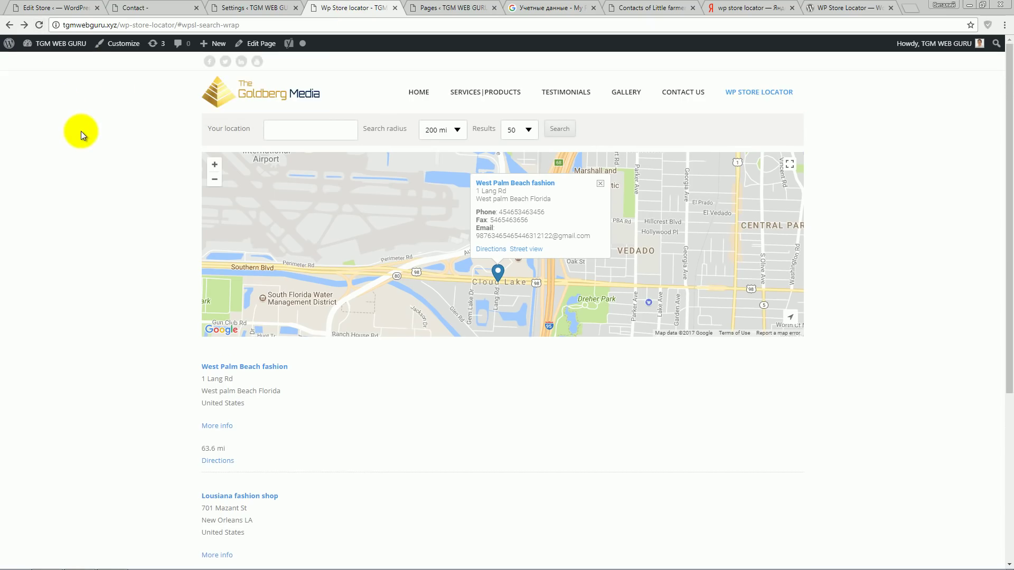
{"action": "left_click", "coordinate": [40, 26]}
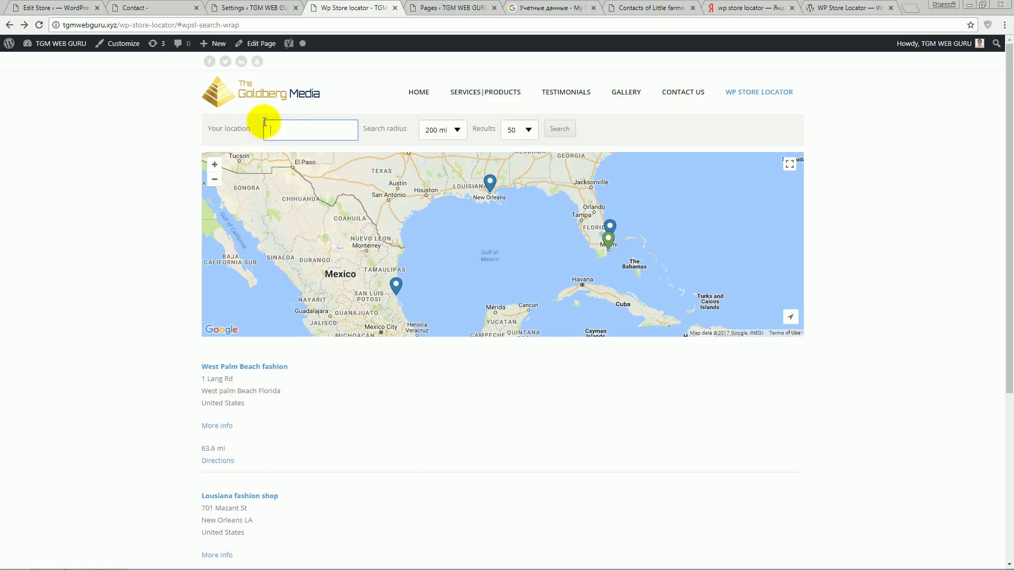
{"action": "left_click", "coordinate": [237, 8]}
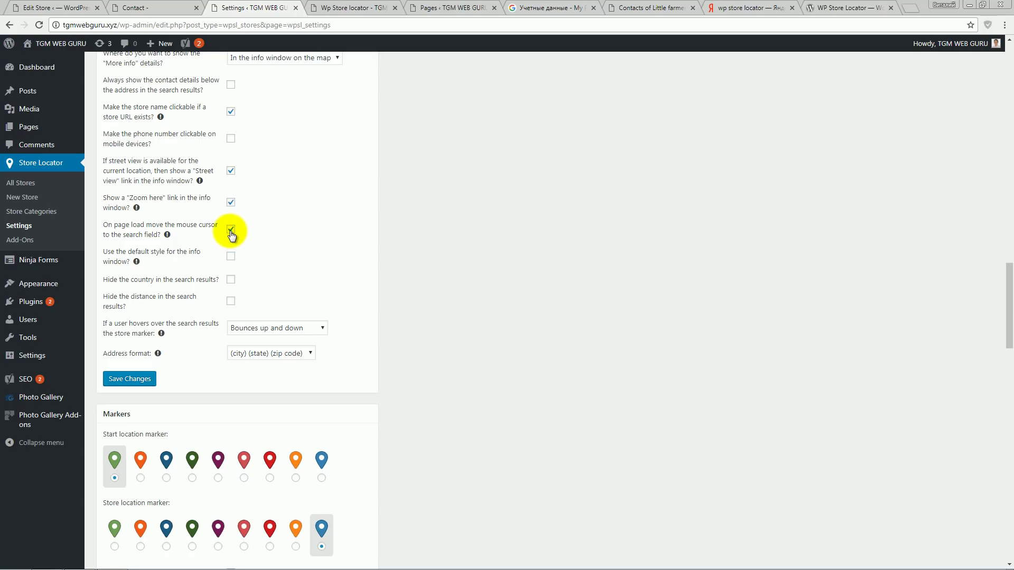
{"action": "scroll", "coordinate": [293, 297], "scroll_direction": "down", "scroll_amount": 1}
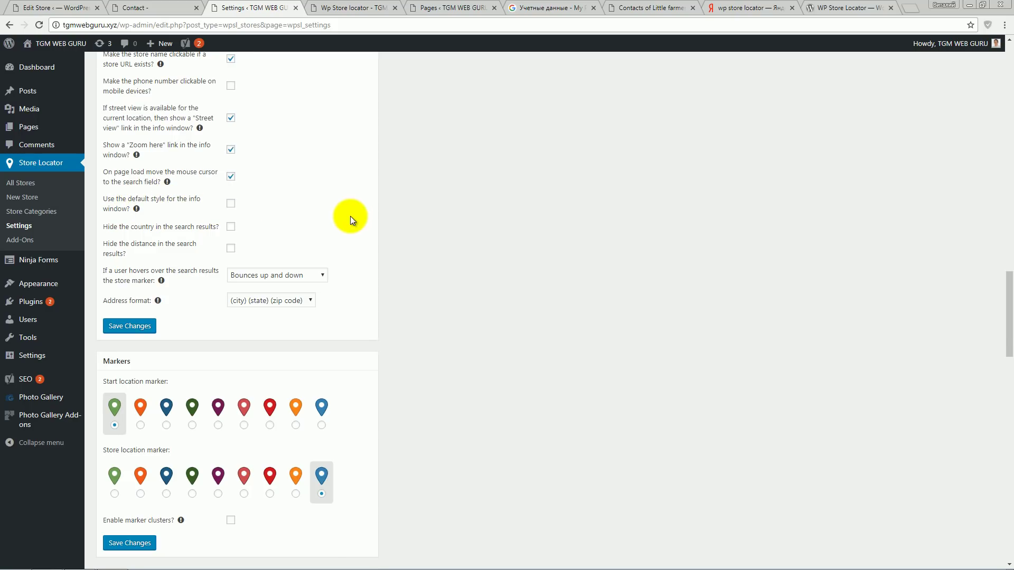
{"action": "left_click", "coordinate": [359, 7]}
{"action": "scroll", "coordinate": [136, 288], "scroll_direction": "down", "scroll_amount": 5}
{"action": "scroll", "coordinate": [136, 288], "scroll_direction": "up", "scroll_amount": 5}
{"action": "left_click", "coordinate": [254, 8]}
- Check the country line shown under the first store result on the live page
{"action": "left_click", "coordinate": [344, 7]}
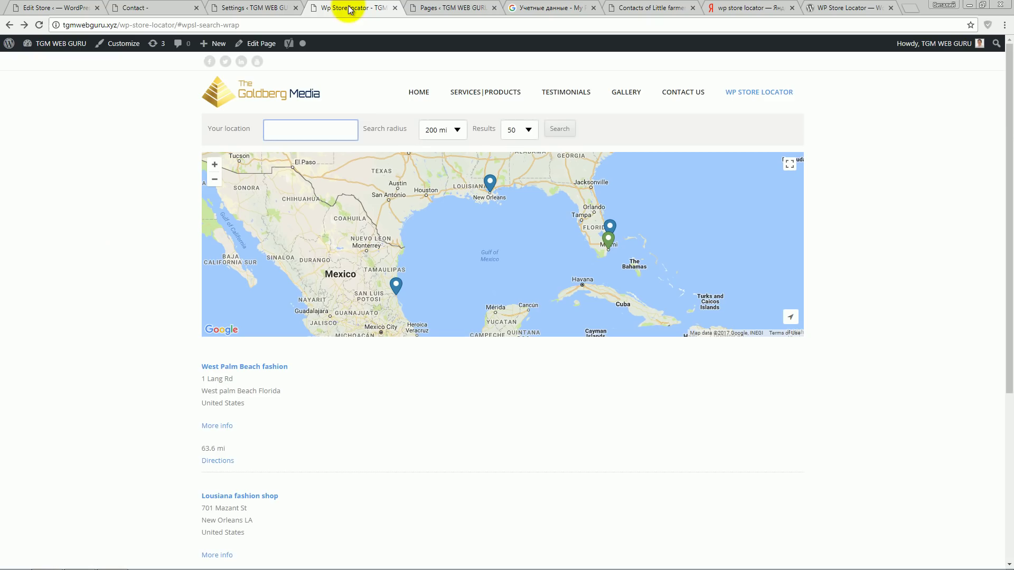
{"action": "scroll", "coordinate": [106, 359], "scroll_direction": "down", "scroll_amount": 3}
{"action": "left_click_drag", "start_coordinate": [254, 245], "coordinate": [201, 246]}
{"action": "left_click", "coordinate": [228, 291]}
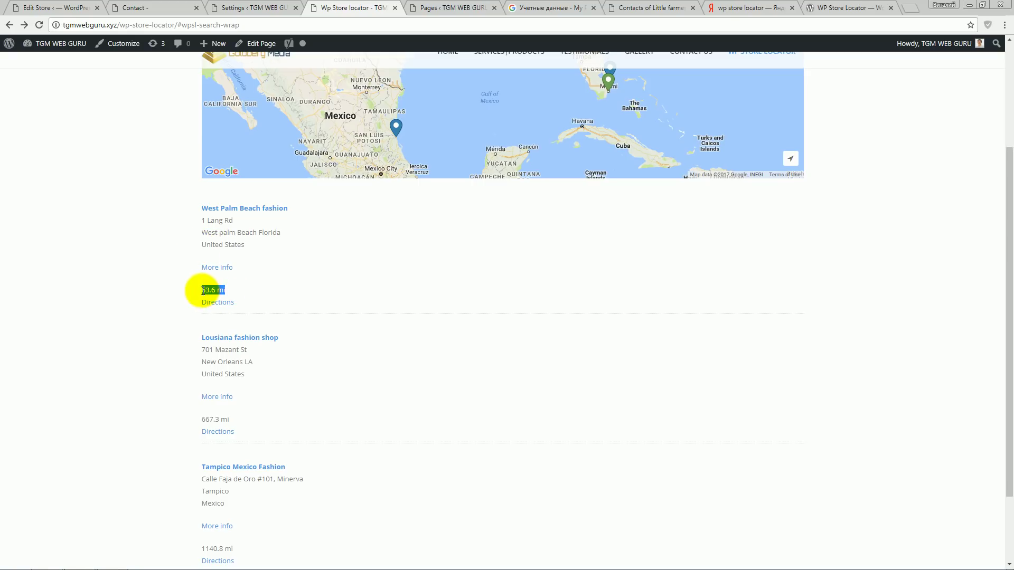
- Save Hide country and Hide distance, then reload the store page to compare results
{"action": "left_click", "coordinate": [255, 7]}
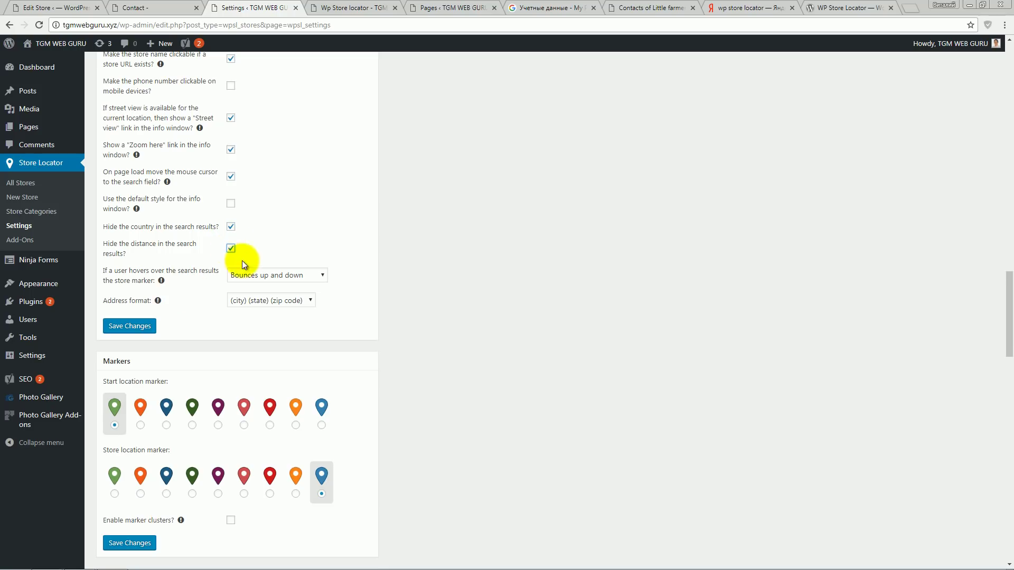
{"action": "left_click", "coordinate": [142, 326]}
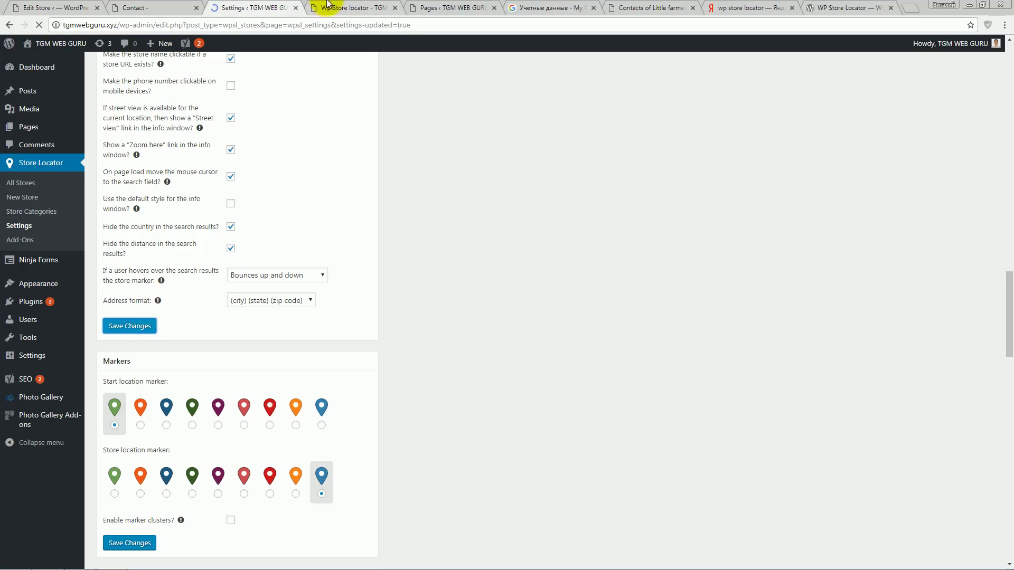
{"action": "left_click", "coordinate": [341, 7]}
{"action": "left_click_drag", "start_coordinate": [246, 245], "coordinate": [203, 247]}
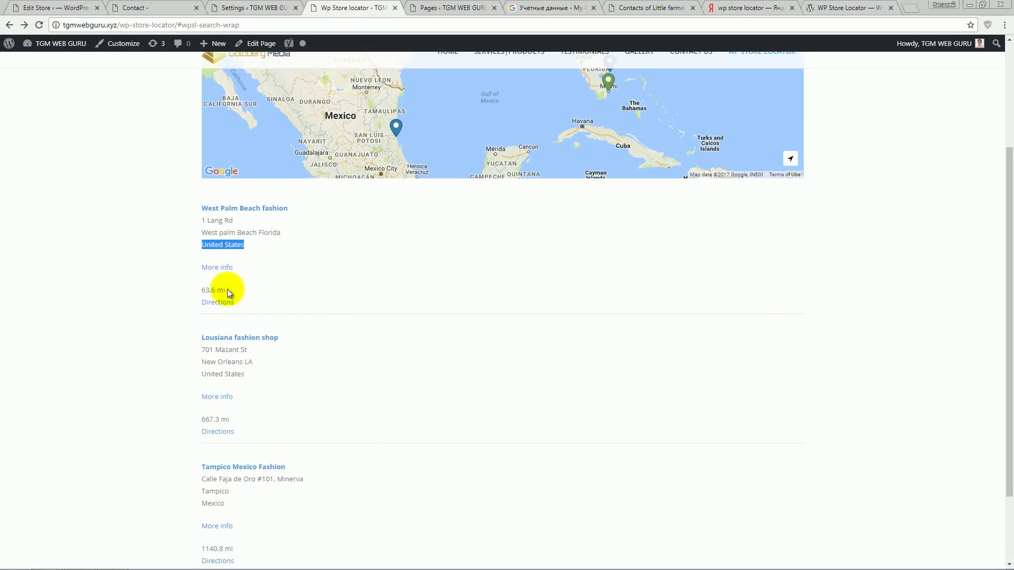
{"action": "left_click_drag", "start_coordinate": [229, 290], "coordinate": [202, 290]}
{"action": "left_click", "coordinate": [39, 25]}
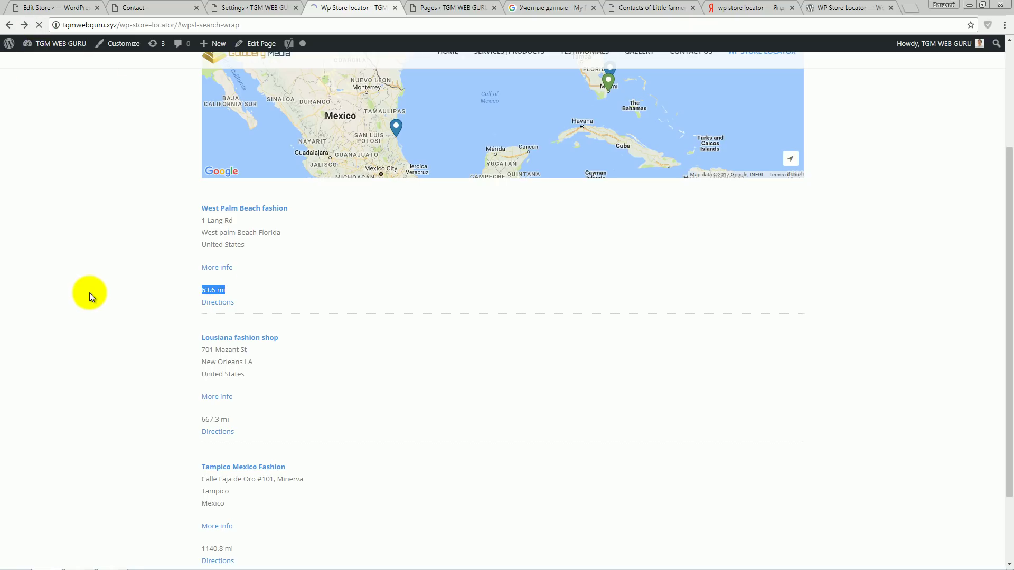
{"action": "scroll", "coordinate": [220, 290], "scroll_direction": "down", "scroll_amount": 1}
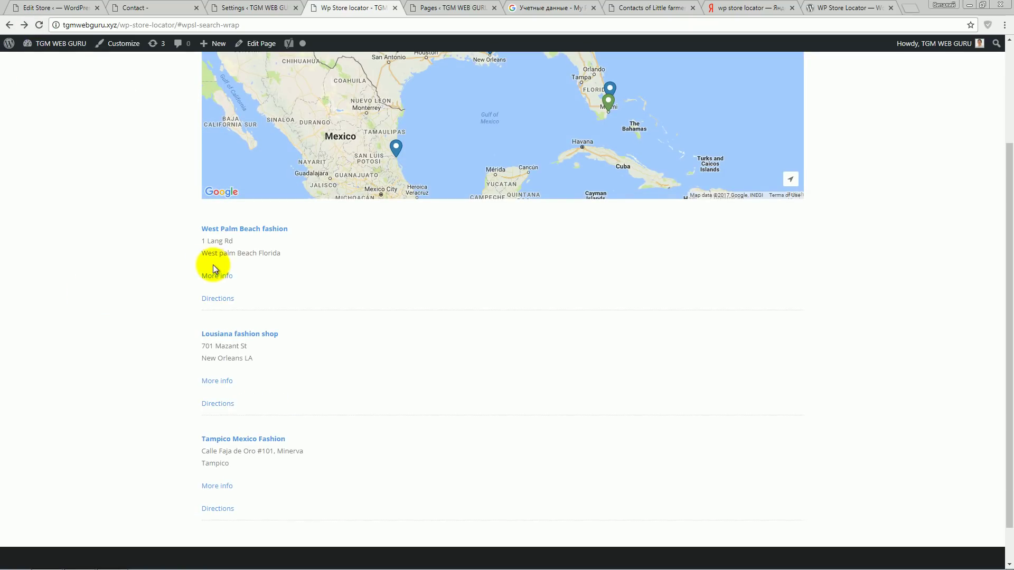
{"action": "left_click", "coordinate": [248, 8]}
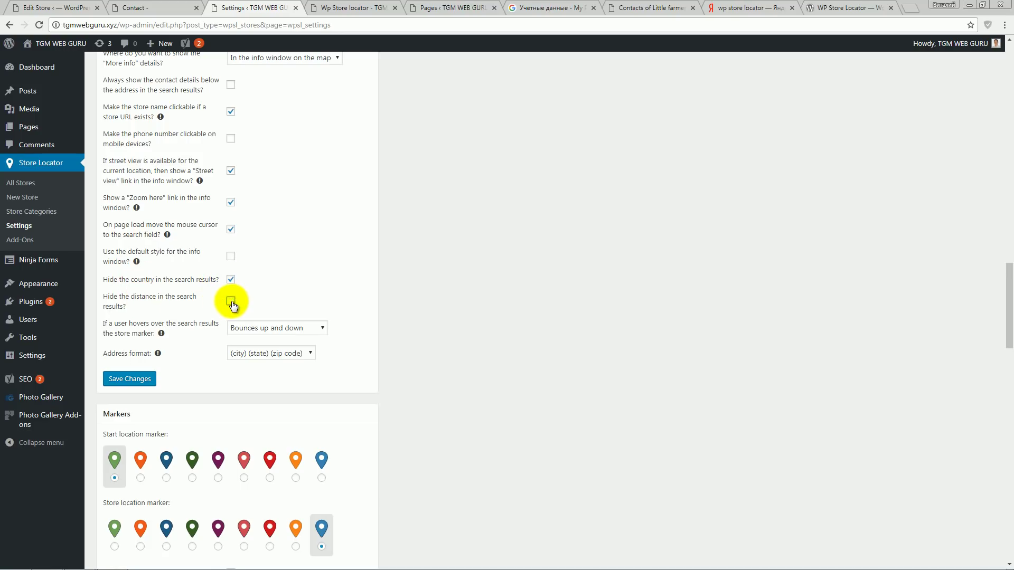
- Save the settings and confirm the reloaded results show the 63.6 mi distance
{"action": "left_click", "coordinate": [139, 379]}
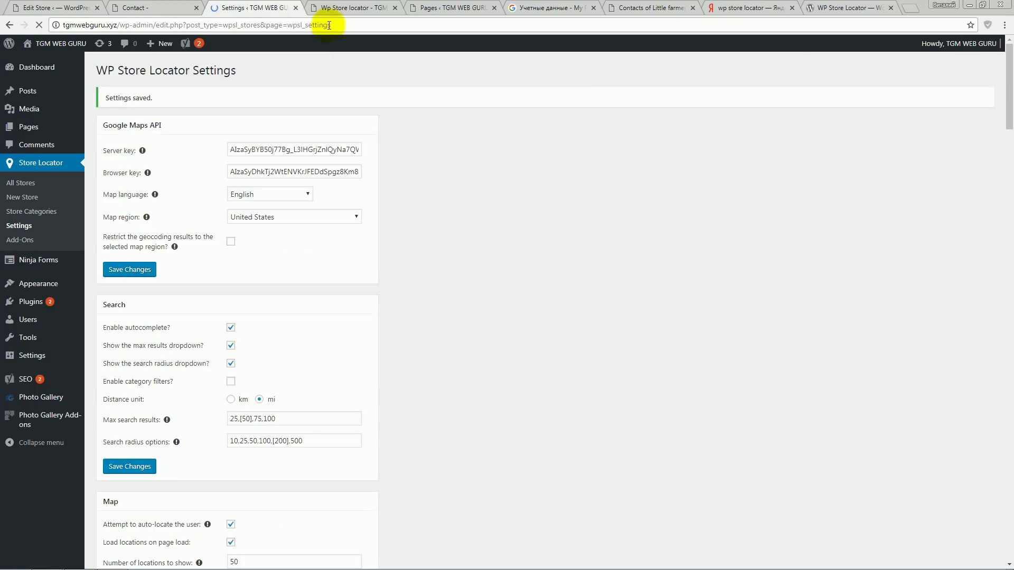
{"action": "left_click", "coordinate": [354, 8]}
{"action": "left_click", "coordinate": [39, 25]}
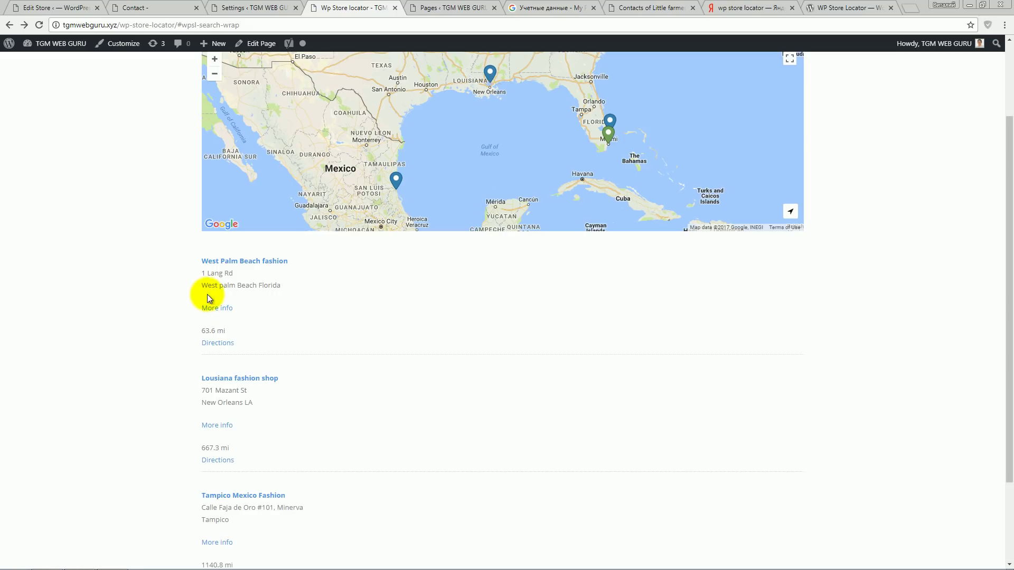
{"action": "left_click_drag", "start_coordinate": [229, 330], "coordinate": [202, 331]}
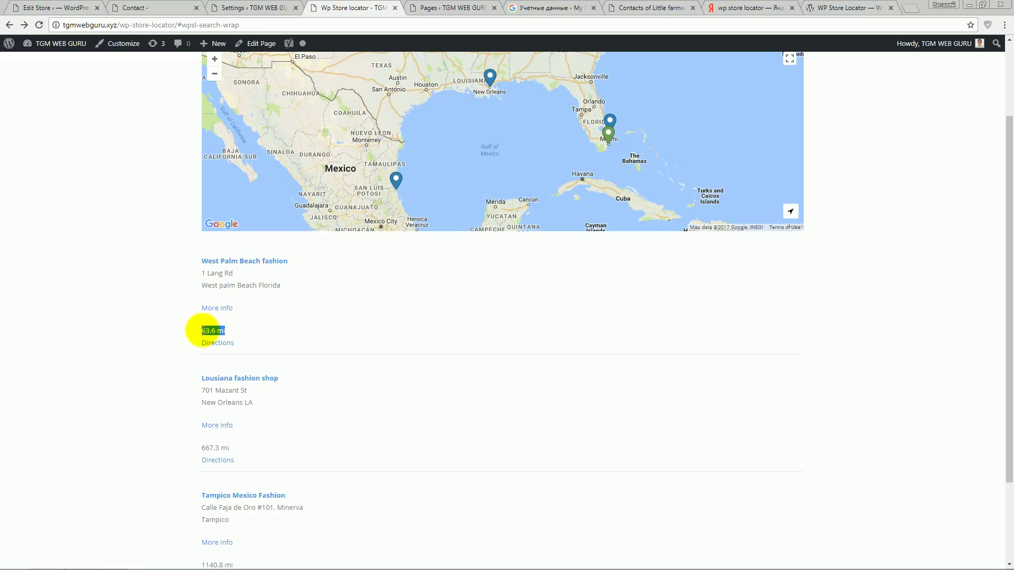
{"action": "left_click", "coordinate": [258, 8]}
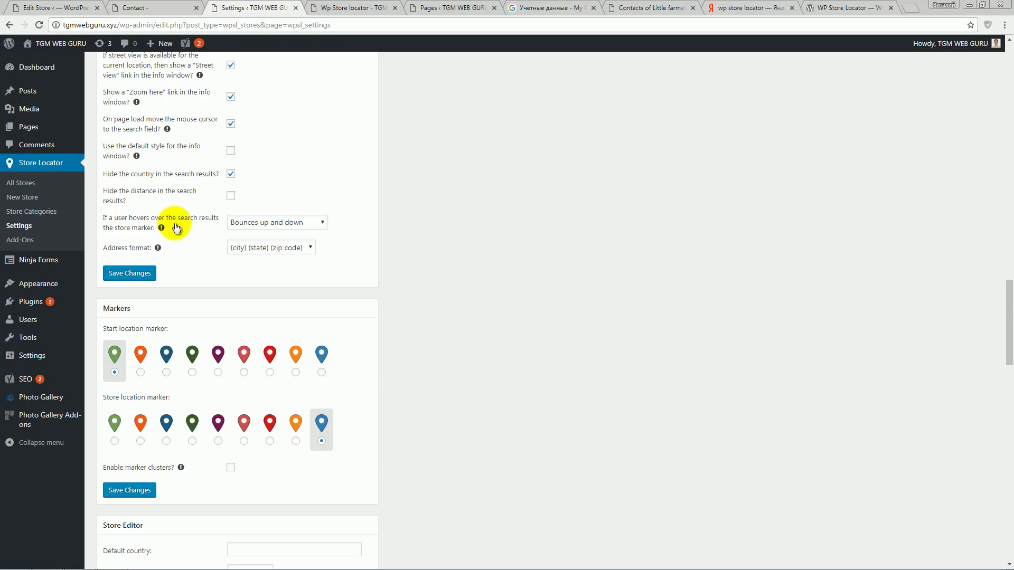
- Open the marker hover effect choices and leave them unchanged
{"action": "mouse_move", "coordinate": [162, 231]}
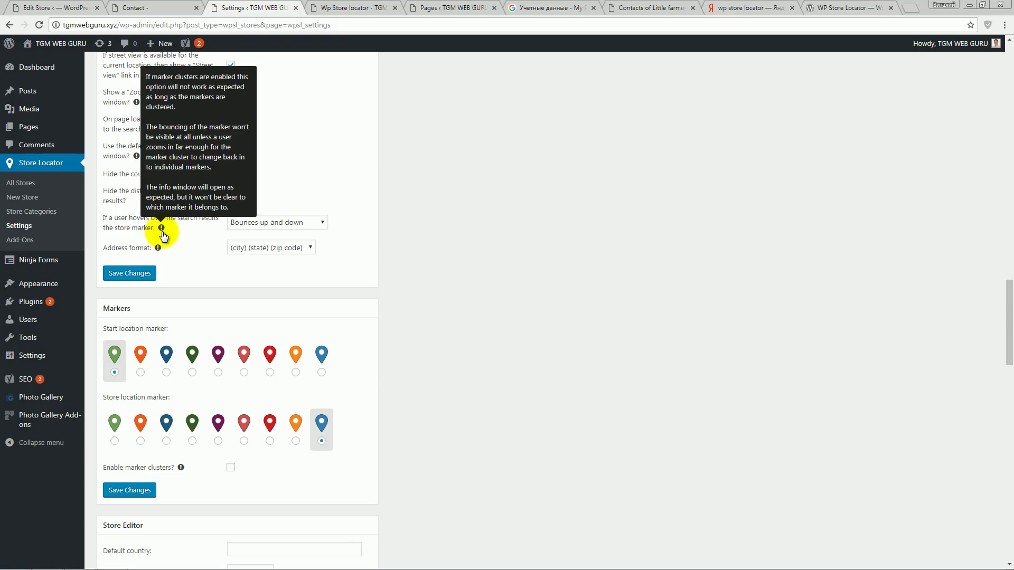
{"action": "left_click", "coordinate": [294, 224]}
{"action": "left_click", "coordinate": [291, 225]}
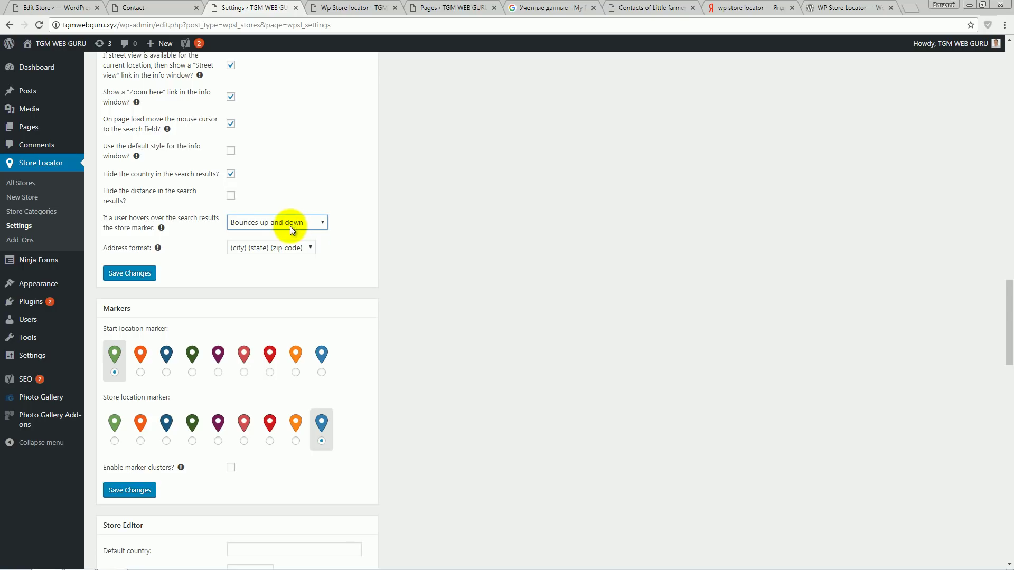
- Browse the store locator map page, then scroll down the Store Locator settings
{"action": "left_click", "coordinate": [356, 6]}
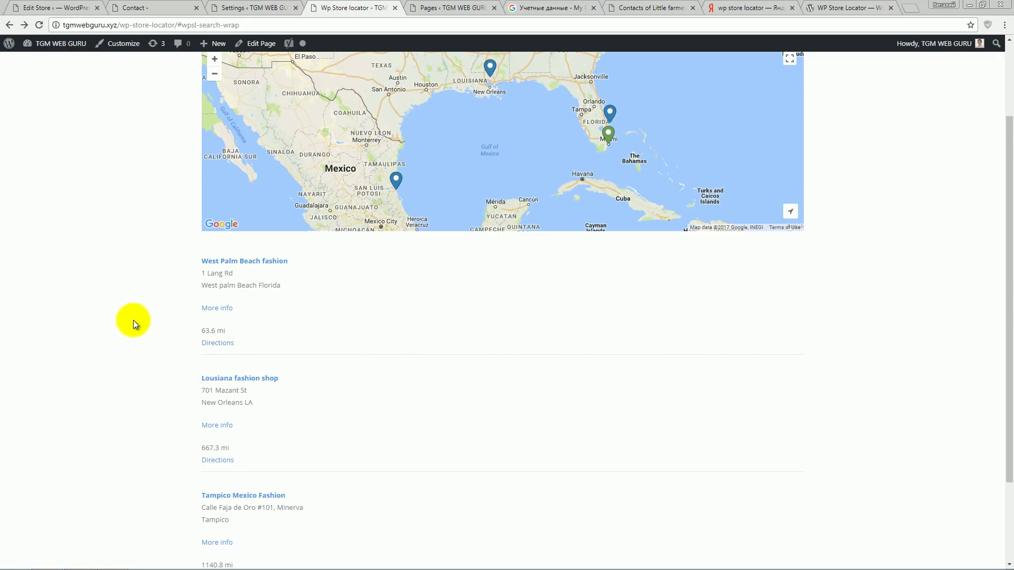
{"action": "scroll", "coordinate": [133, 320], "scroll_direction": "up", "scroll_amount": 2}
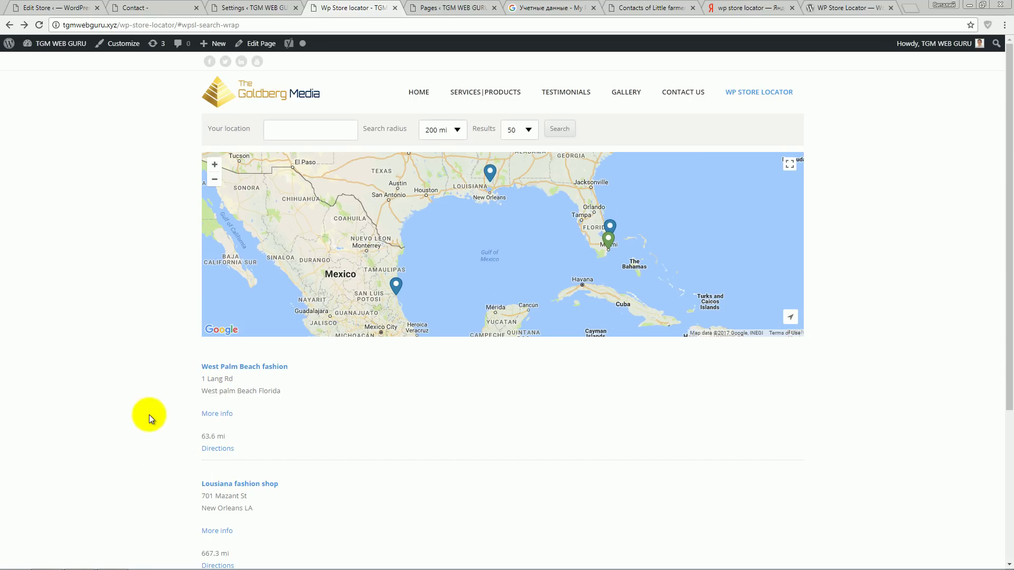
{"action": "scroll", "coordinate": [138, 407], "scroll_direction": "down", "scroll_amount": 3}
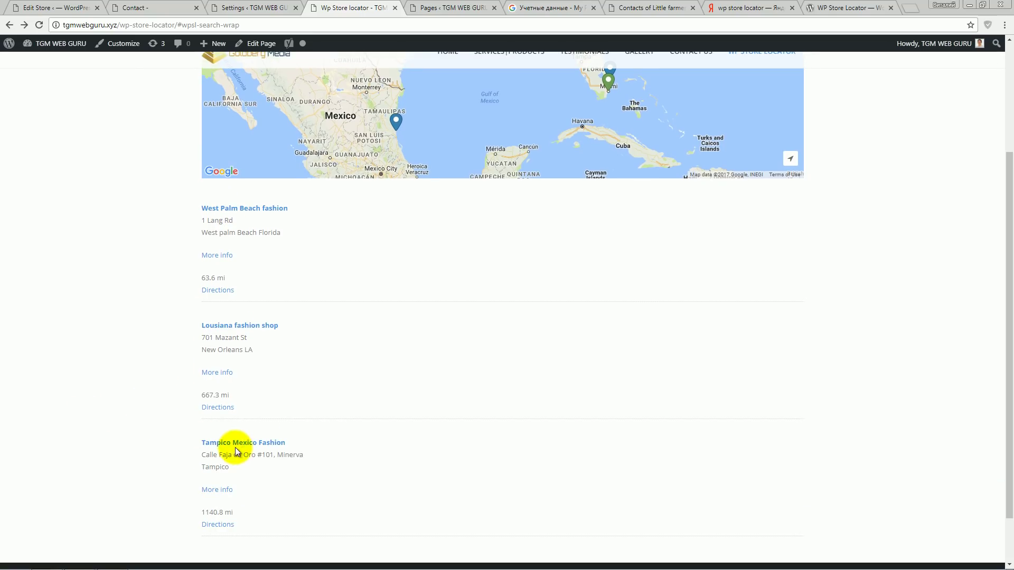
{"action": "scroll", "coordinate": [317, 306], "scroll_direction": "up", "scroll_amount": 2}
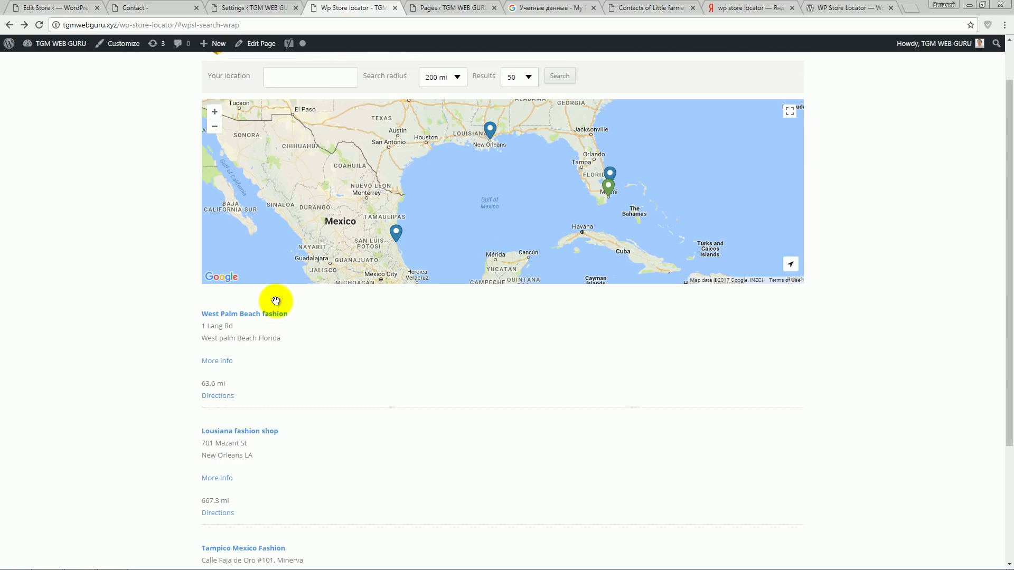
{"action": "left_click", "coordinate": [248, 7]}
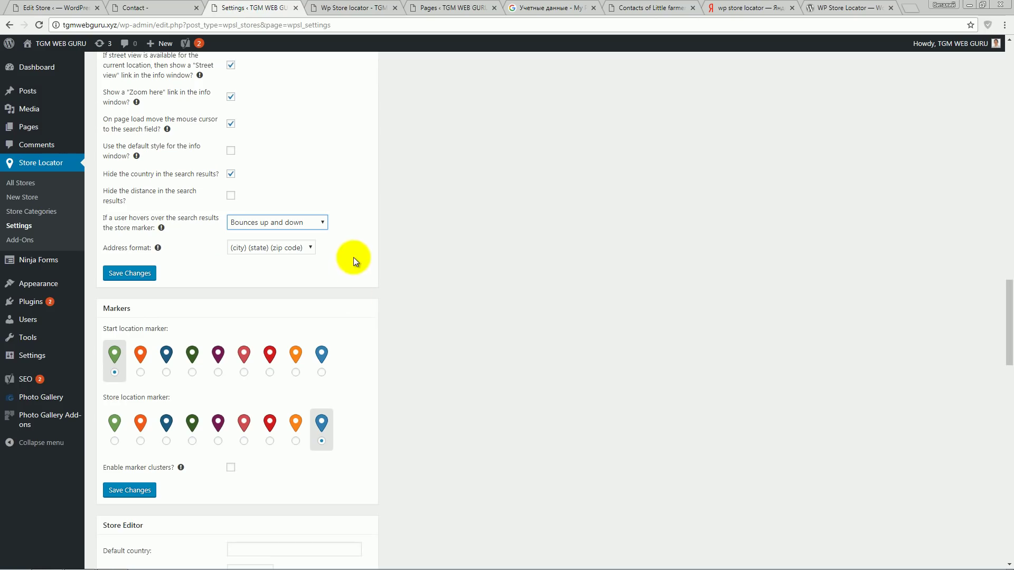
{"action": "scroll", "coordinate": [137, 227], "scroll_direction": "down", "scroll_amount": 1}
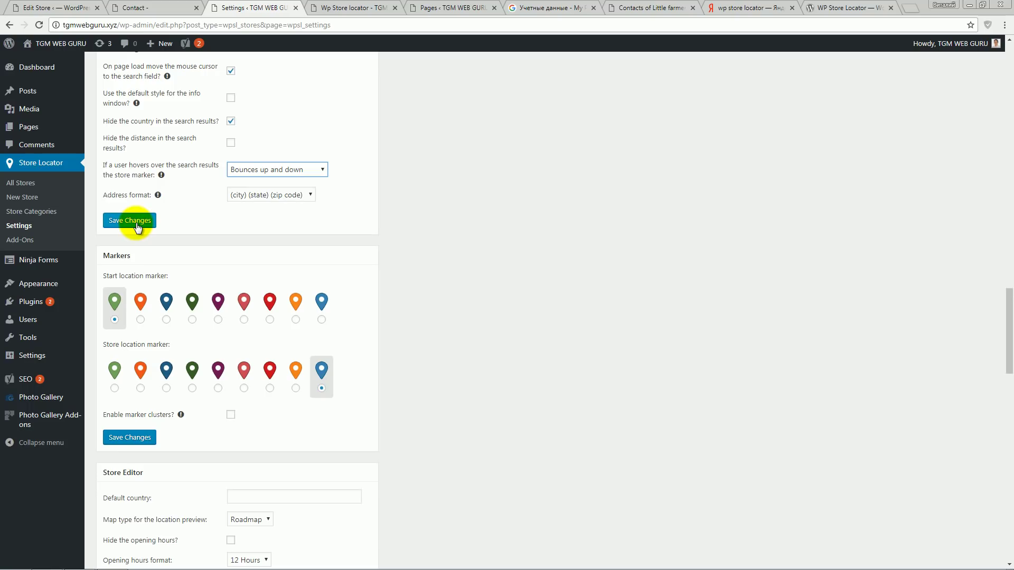
{"action": "scroll", "coordinate": [305, 270], "scroll_direction": "down", "scroll_amount": 1}
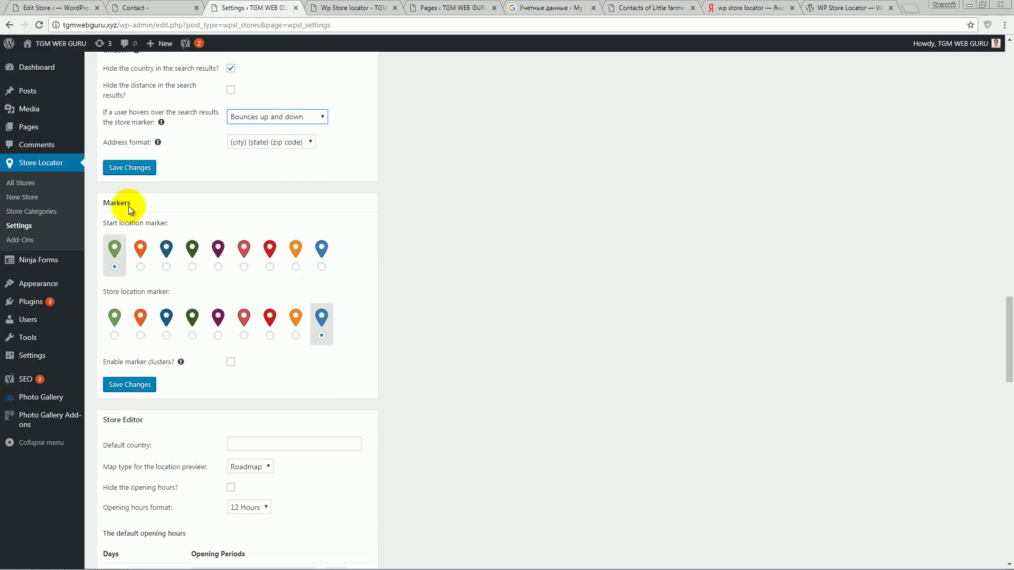
- Look at the current markers on the store map before changing them
{"action": "left_click", "coordinate": [131, 204]}
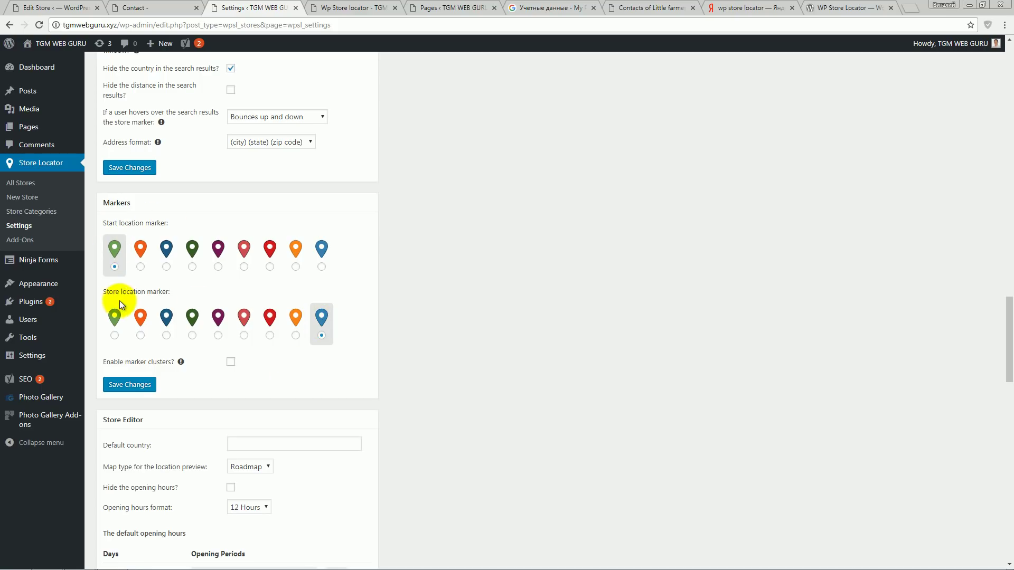
{"action": "left_click", "coordinate": [330, 8]}
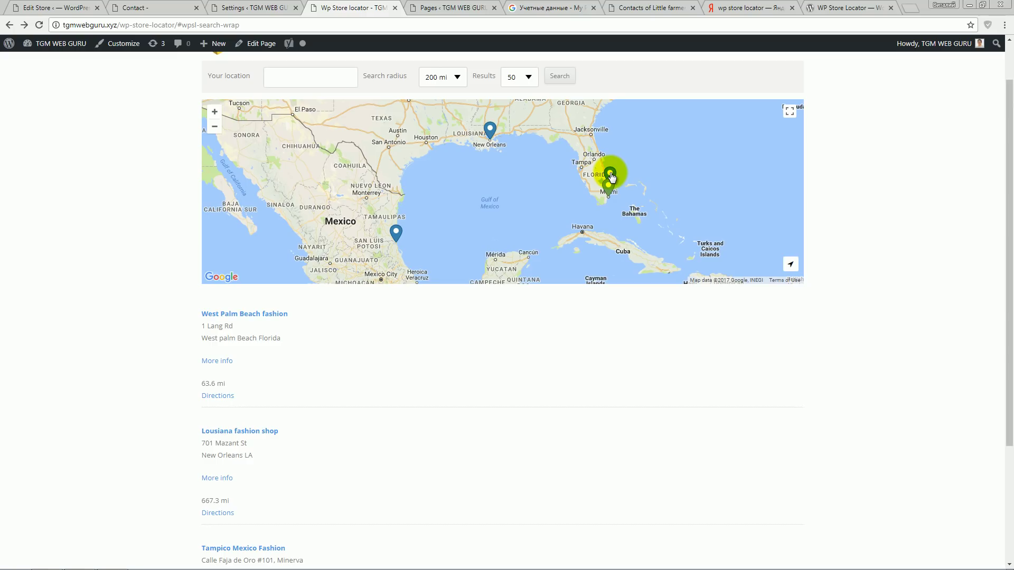
{"action": "left_click", "coordinate": [227, 8]}
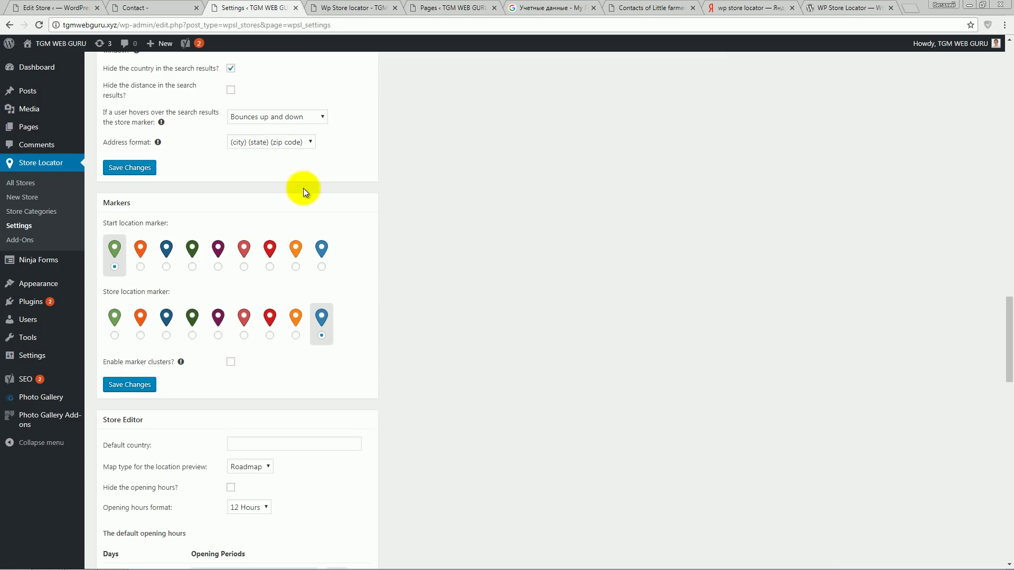
- Set a light red start marker and orange store markers, save, and view them on the map
{"action": "left_click", "coordinate": [244, 267]}
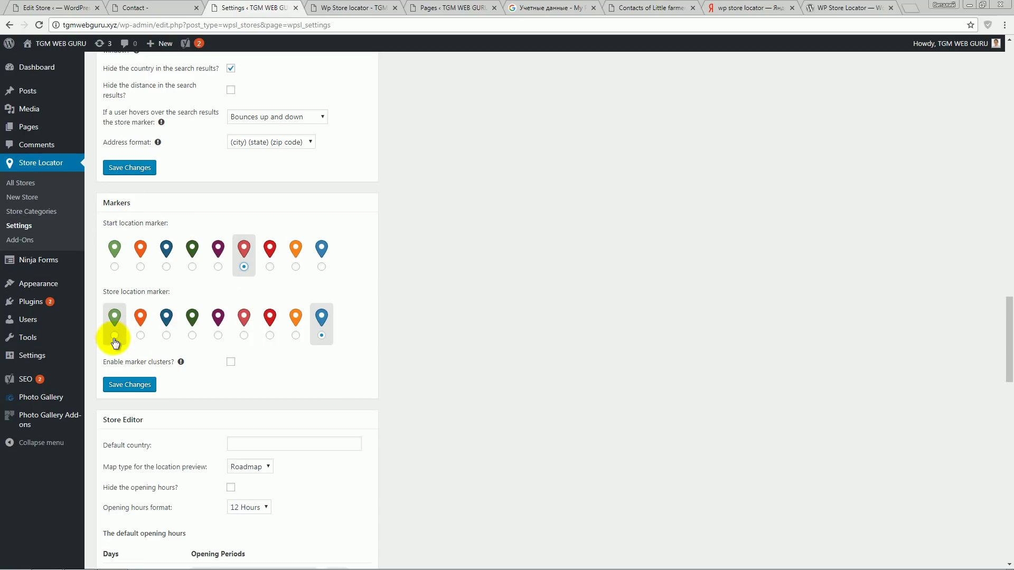
{"action": "left_click", "coordinate": [296, 336]}
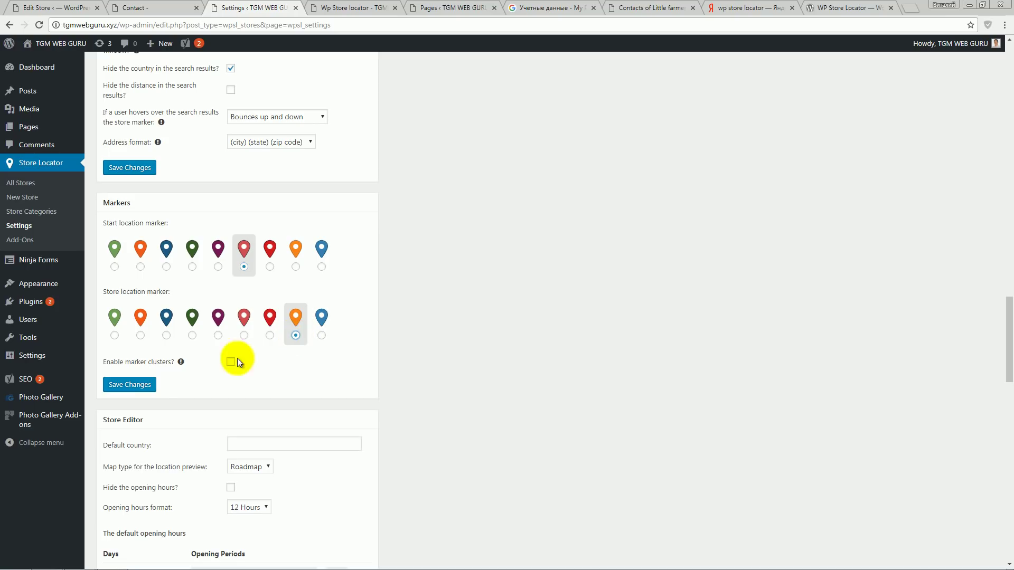
{"action": "left_click", "coordinate": [136, 390]}
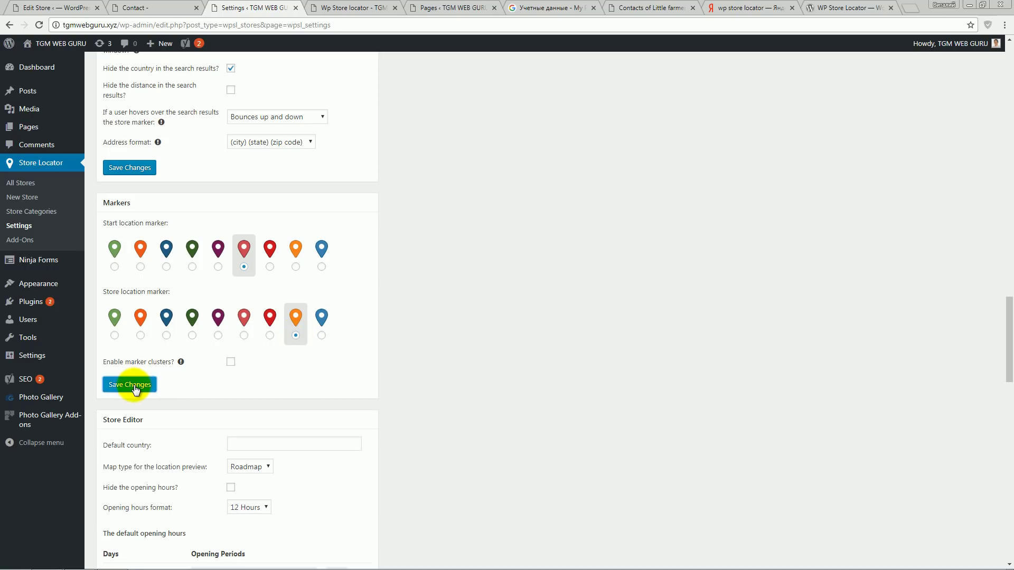
{"action": "left_click", "coordinate": [365, 8]}
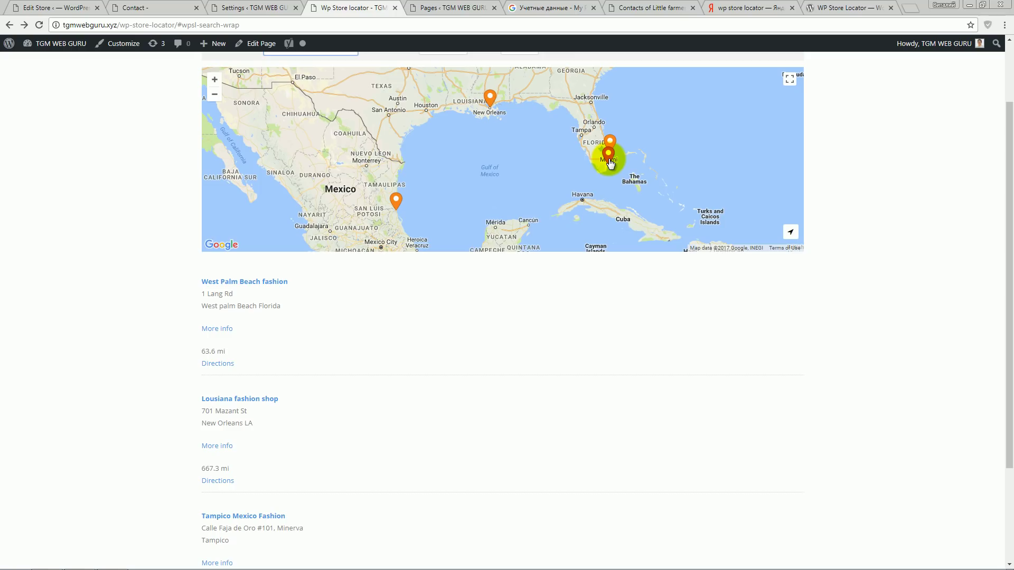
{"action": "left_click", "coordinate": [227, 8]}
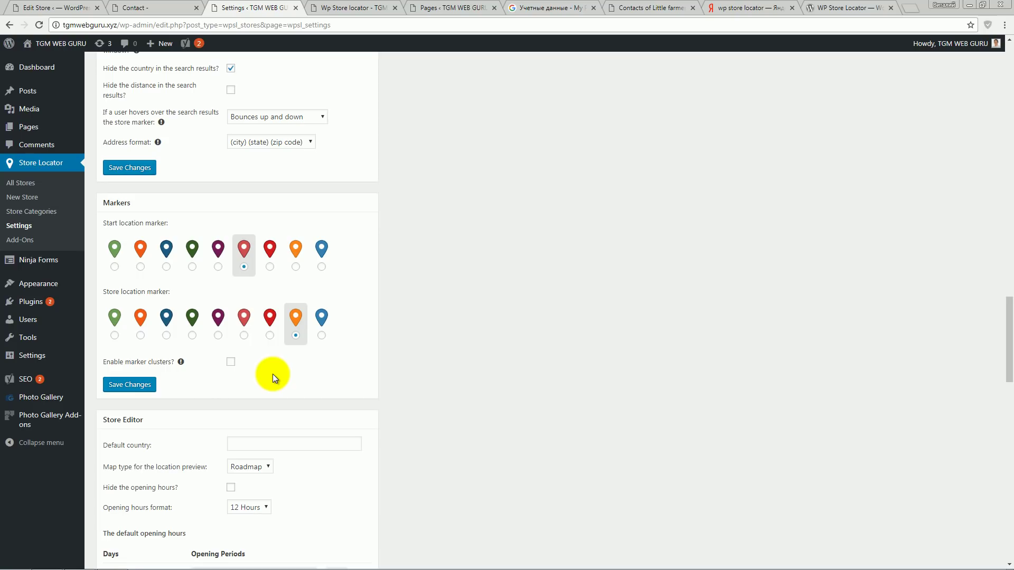
- Turn on marker clusters, keeping default max zoom and cluster size, and save
{"action": "left_click", "coordinate": [231, 362]}
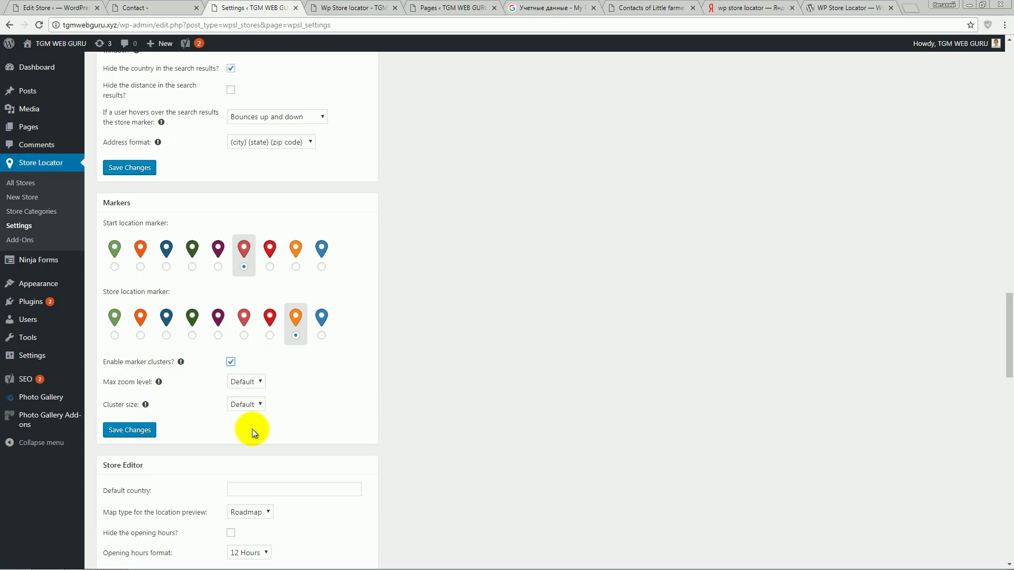
{"action": "left_click", "coordinate": [243, 382]}
{"action": "left_click", "coordinate": [243, 382]}
{"action": "left_click", "coordinate": [244, 404]}
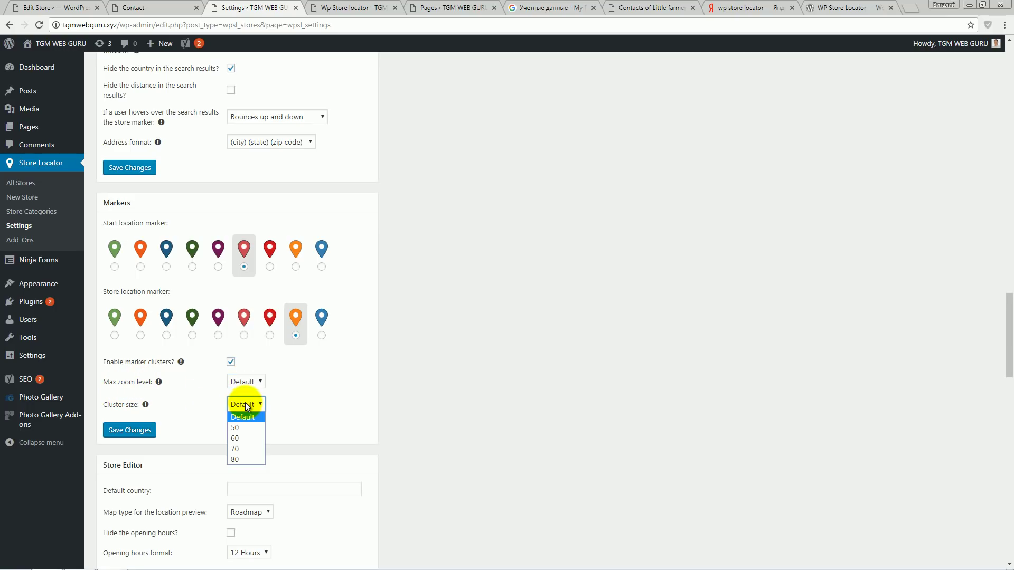
{"action": "left_click", "coordinate": [246, 404]}
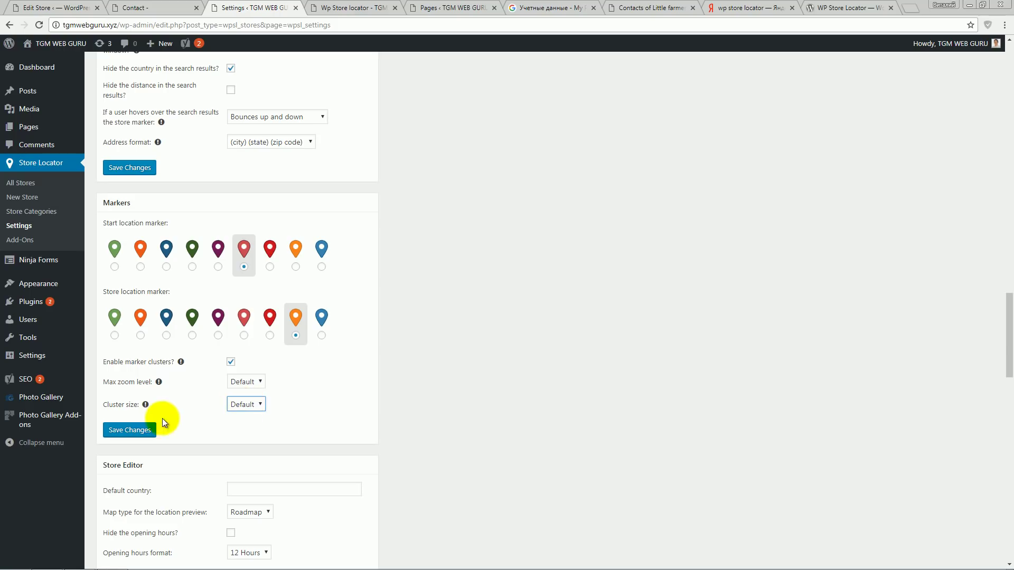
{"action": "left_click", "coordinate": [146, 431]}
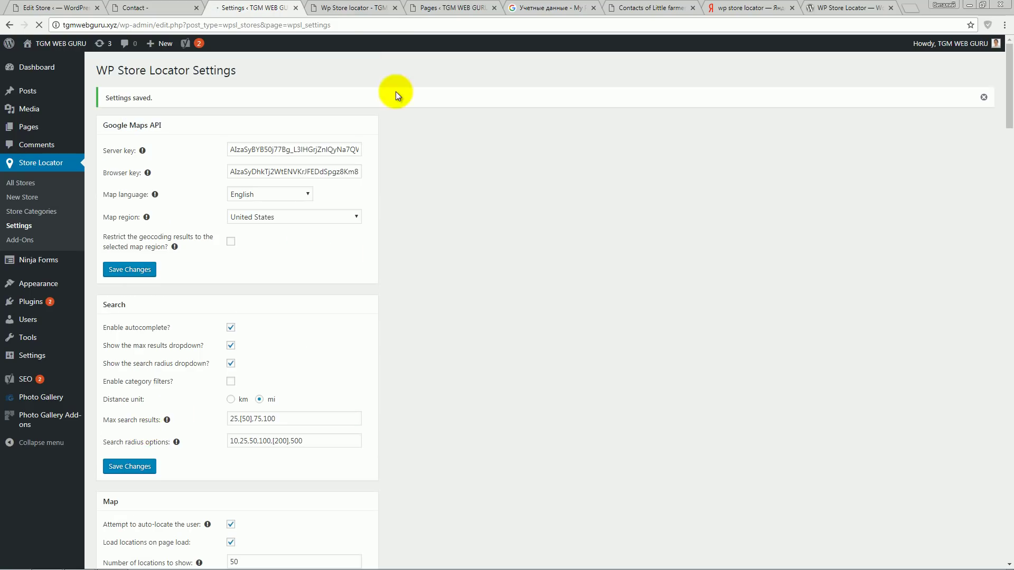
- Reload the map and zoom around Florida until both stores merge into a cluster of 2
{"action": "left_click", "coordinate": [338, 11]}
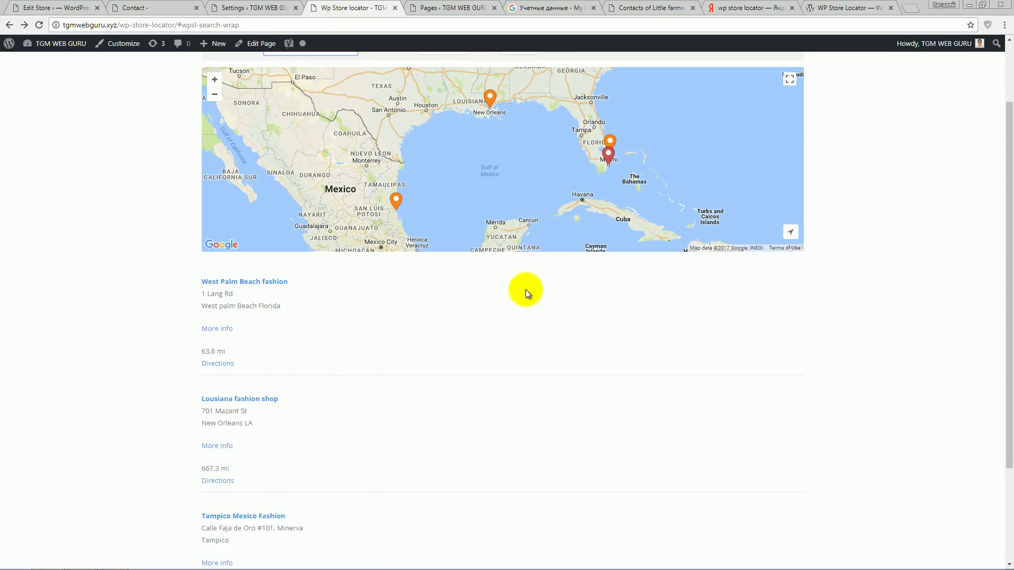
{"action": "left_click", "coordinate": [39, 25]}
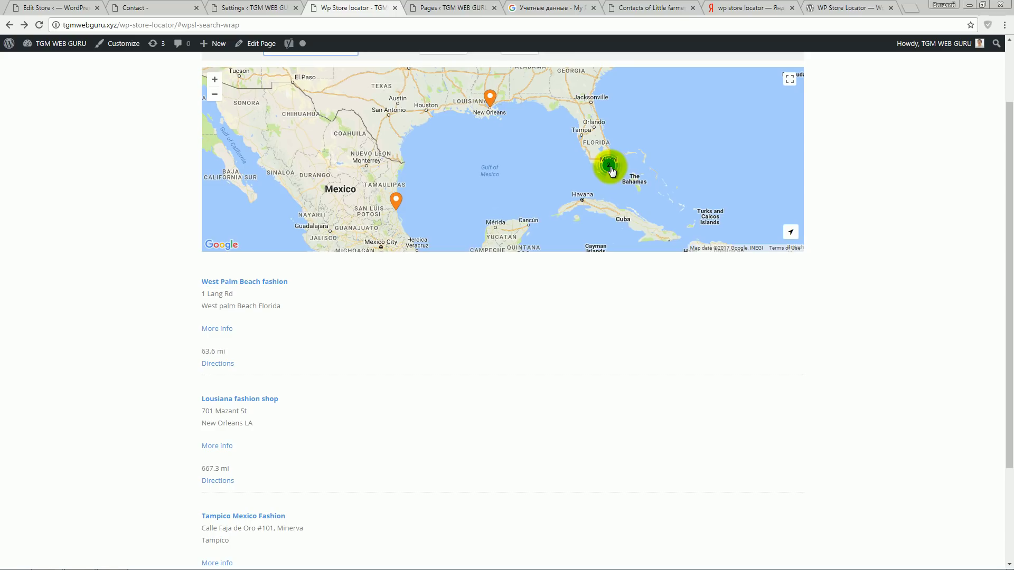
{"action": "left_click", "coordinate": [213, 80]}
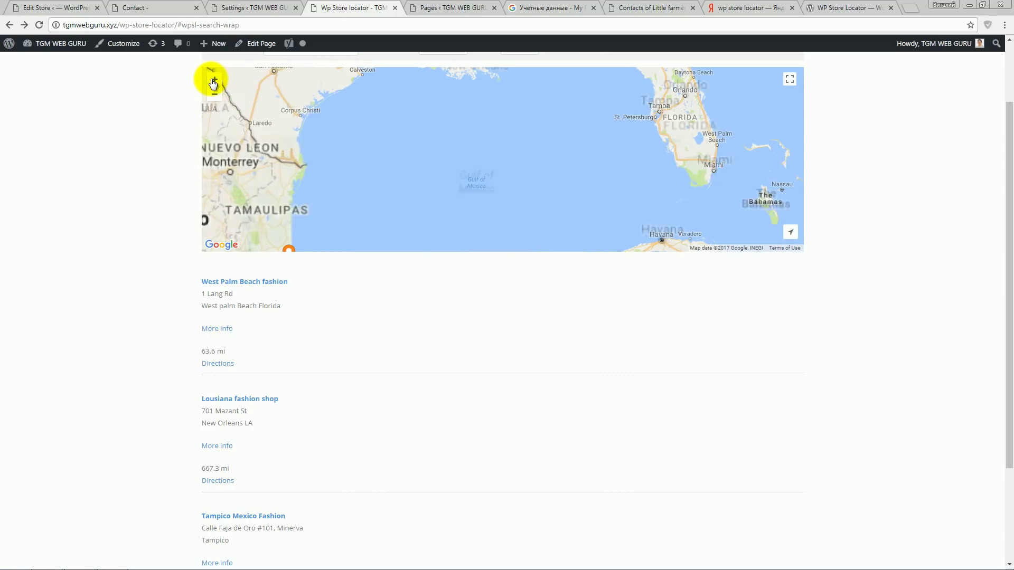
{"action": "left_click", "coordinate": [214, 82]}
{"action": "left_click_drag", "start_coordinate": [747, 151], "coordinate": [439, 179]}
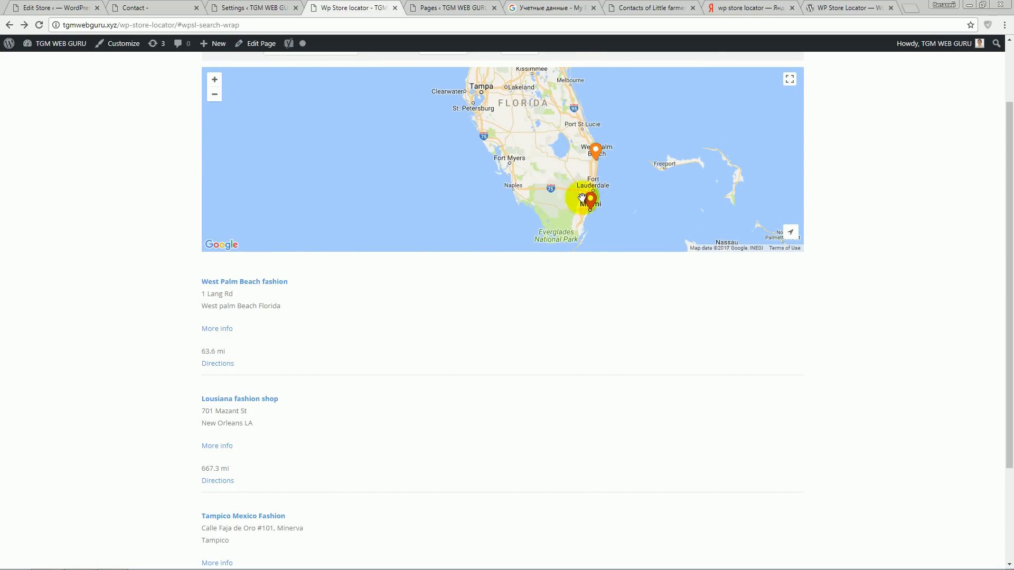
{"action": "left_click_drag", "start_coordinate": [584, 172], "coordinate": [516, 180]}
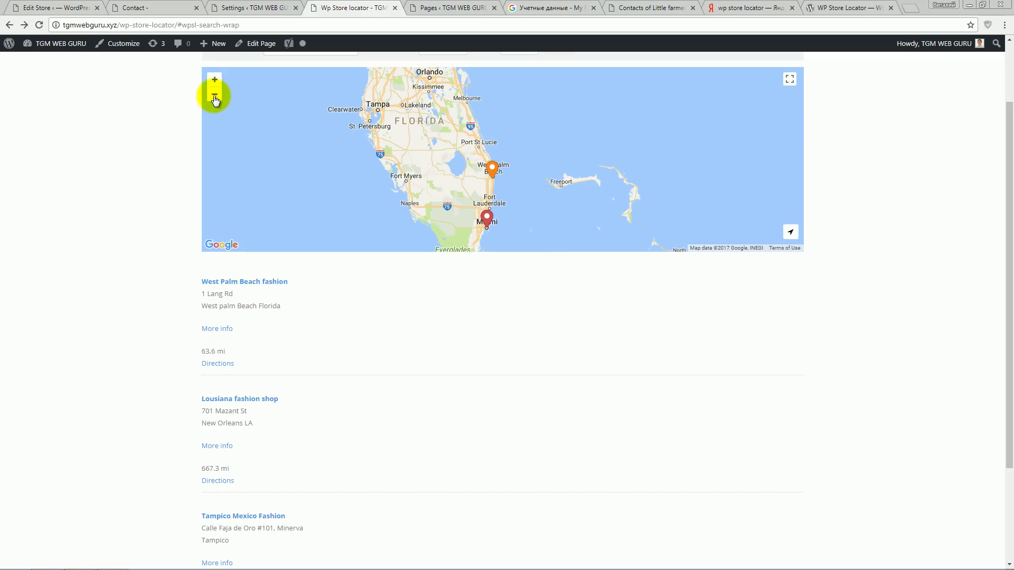
{"action": "left_click", "coordinate": [214, 95]}
{"action": "left_click", "coordinate": [215, 96]}
{"action": "left_click_drag", "start_coordinate": [554, 176], "coordinate": [510, 199]}
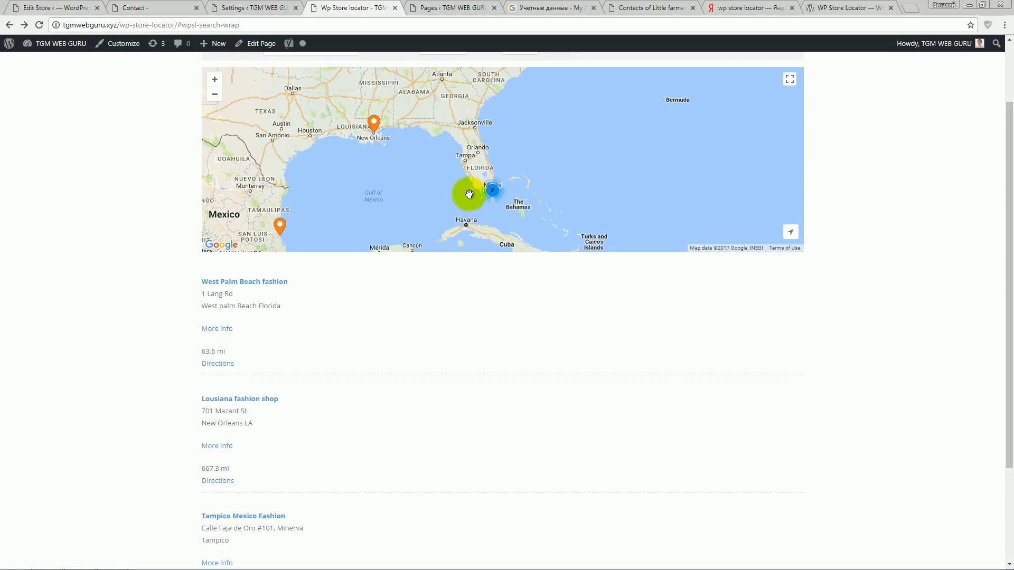
- Return to the Store Locator settings and scroll through the page
{"action": "left_click", "coordinate": [250, 9]}
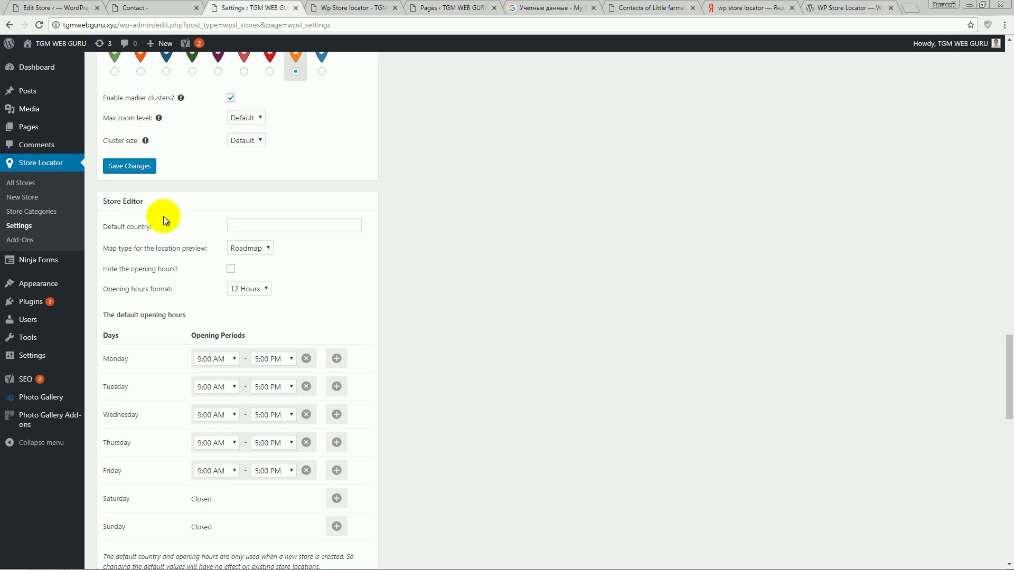
{"action": "scroll", "coordinate": [306, 237], "scroll_direction": "down", "scroll_amount": 2}
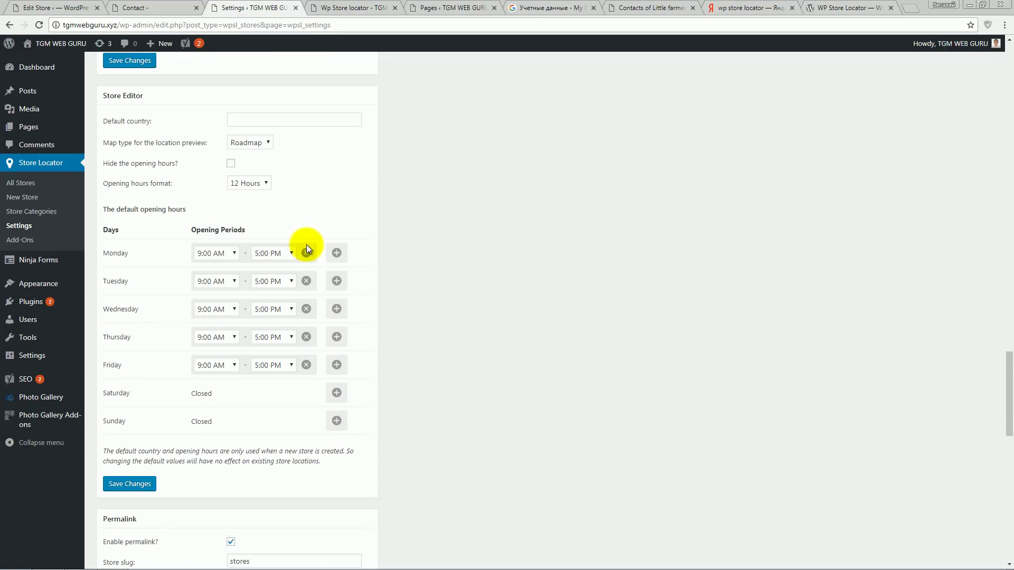
{"action": "scroll", "coordinate": [343, 219], "scroll_direction": "up", "scroll_amount": 1}
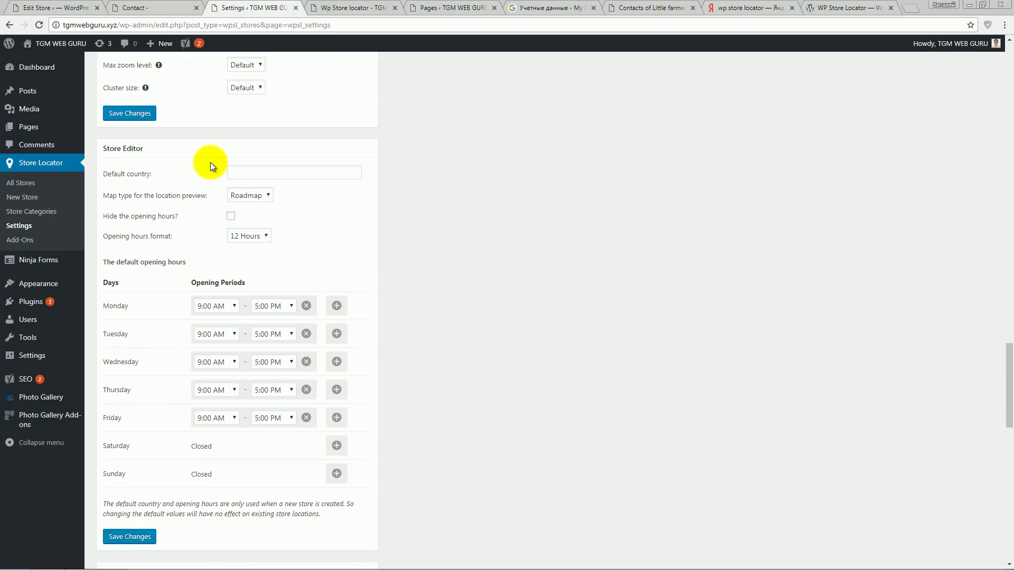
{"action": "scroll", "coordinate": [354, 228], "scroll_direction": "down", "scroll_amount": 1}
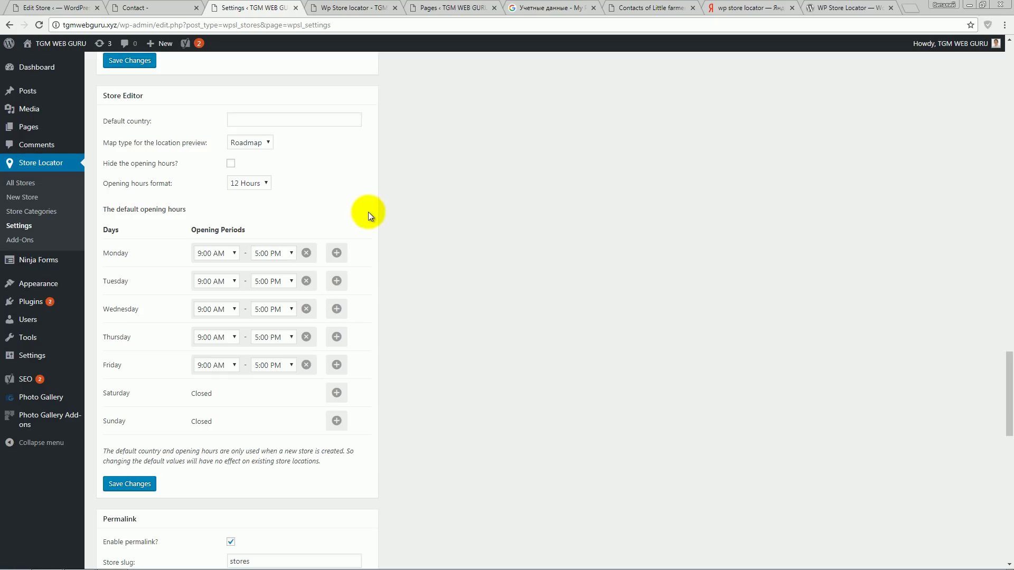
{"action": "scroll", "coordinate": [359, 222], "scroll_direction": "up", "scroll_amount": 1}
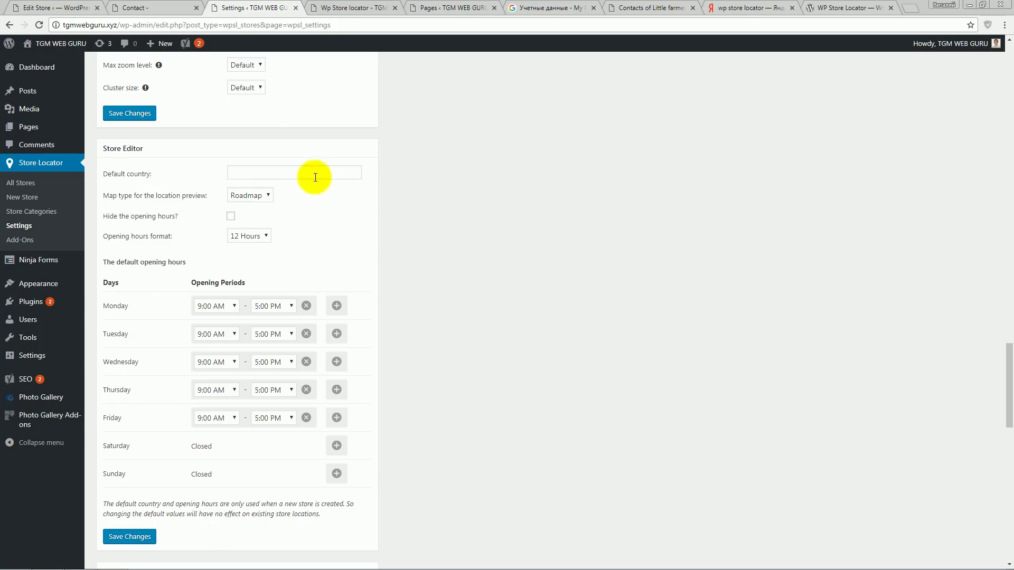
- Try the Store Editor options, keeping Roadmap preview, opening hours shown and 12 Hours format
{"action": "left_click", "coordinate": [290, 173]}
{"action": "left_click", "coordinate": [328, 213]}
{"action": "left_click", "coordinate": [259, 196]}
{"action": "left_click", "coordinate": [260, 196]}
{"action": "left_click", "coordinate": [231, 217]}
{"action": "left_click", "coordinate": [230, 217]}
{"action": "left_click", "coordinate": [259, 235]}
- Scroll down to the Labels section
{"action": "scroll", "coordinate": [370, 268], "scroll_direction": "down", "scroll_amount": 3}
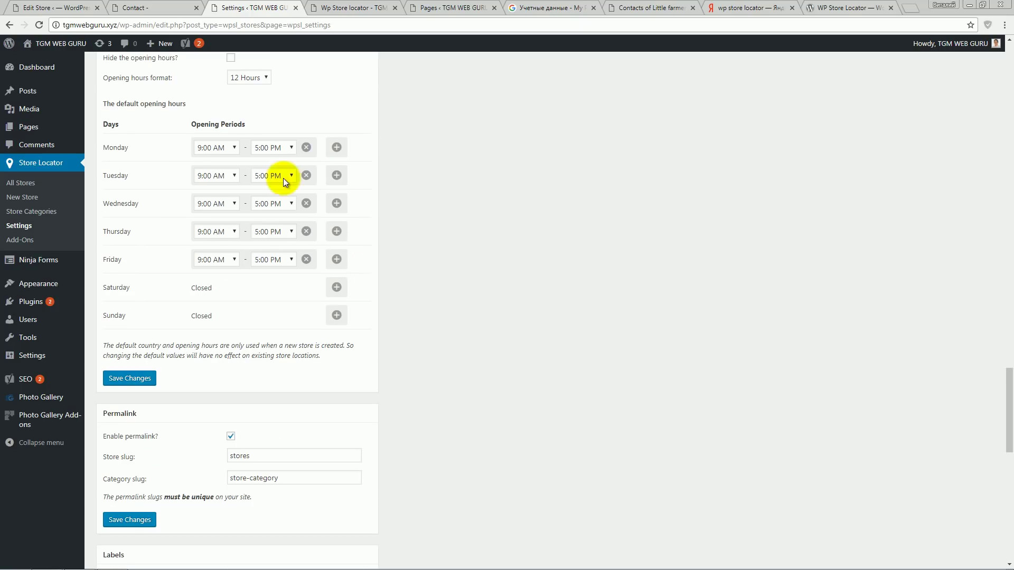
{"action": "scroll", "coordinate": [355, 346], "scroll_direction": "down", "scroll_amount": 1}
{"action": "scroll", "coordinate": [357, 333], "scroll_direction": "up", "scroll_amount": 3}
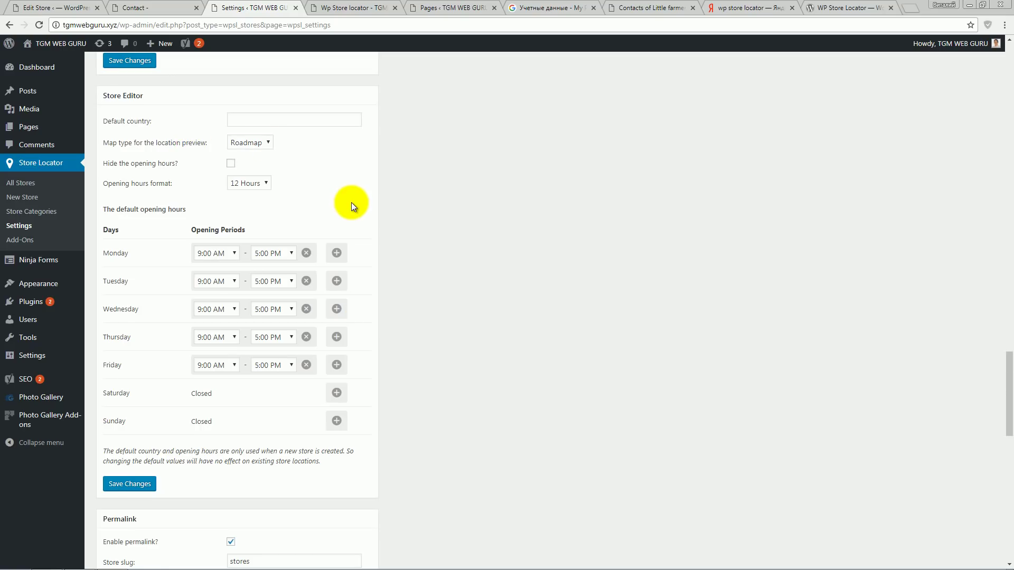
{"action": "scroll", "coordinate": [351, 202], "scroll_direction": "down", "scroll_amount": 6}
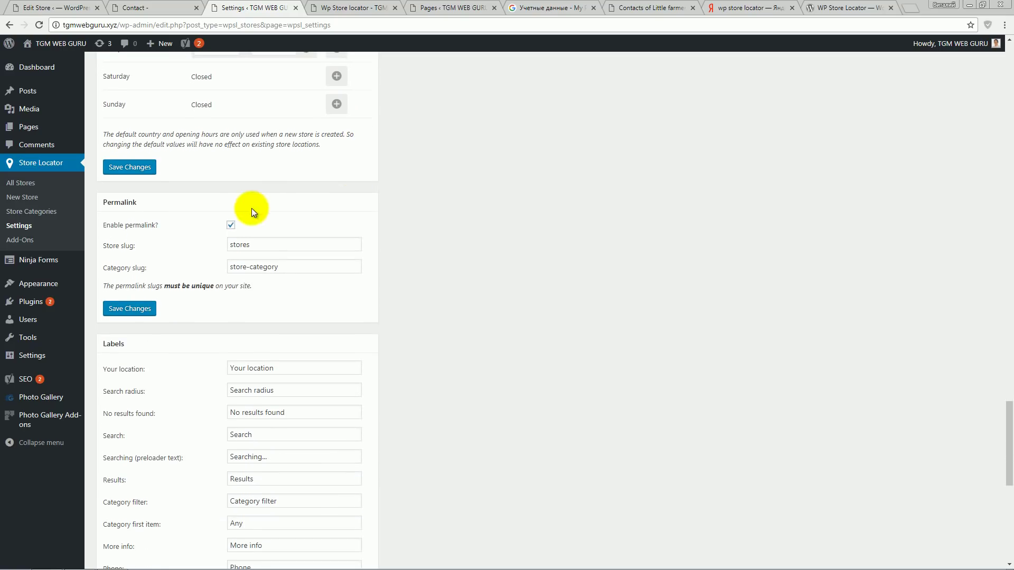
- Relabel the Phone field as 'Our Phone'
{"action": "scroll", "coordinate": [368, 232], "scroll_direction": "down", "scroll_amount": 3}
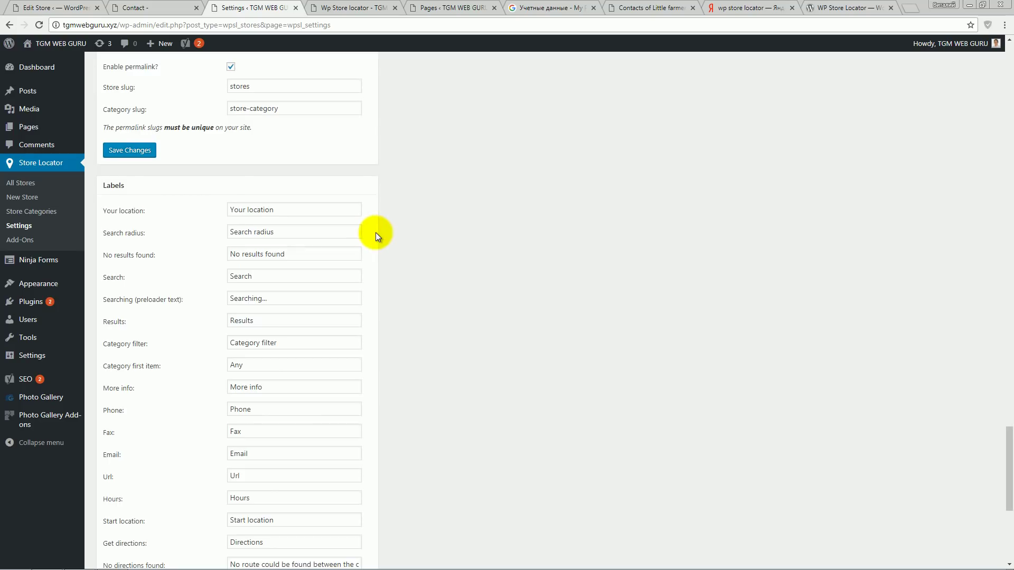
{"action": "scroll", "coordinate": [375, 232], "scroll_direction": "down", "scroll_amount": 1}
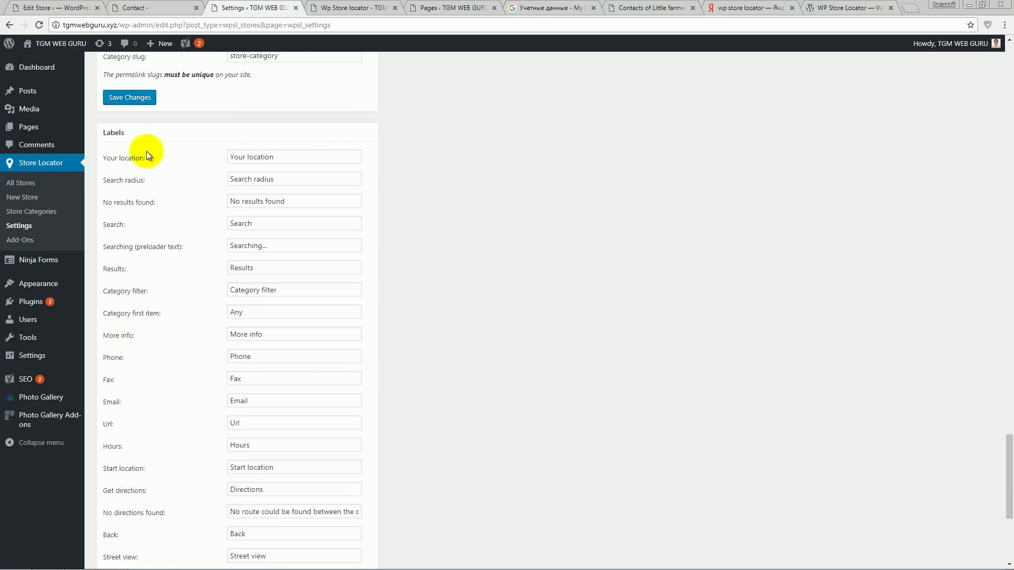
{"action": "scroll", "coordinate": [191, 251], "scroll_direction": "down", "scroll_amount": 4}
{"action": "scroll", "coordinate": [195, 247], "scroll_direction": "up", "scroll_amount": 4}
{"action": "scroll", "coordinate": [197, 247], "scroll_direction": "down", "scroll_amount": 1}
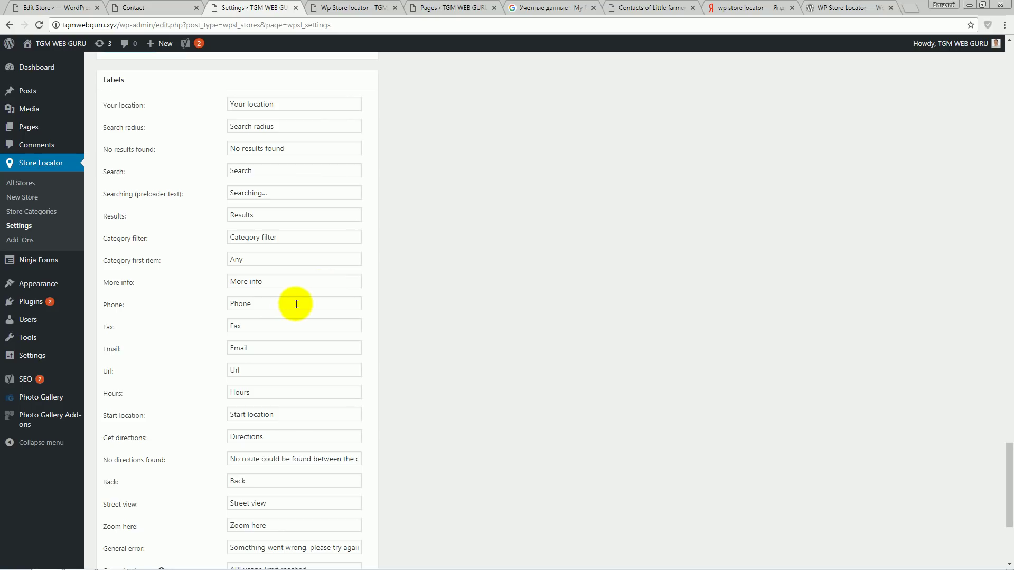
{"action": "left_click", "coordinate": [235, 305]}
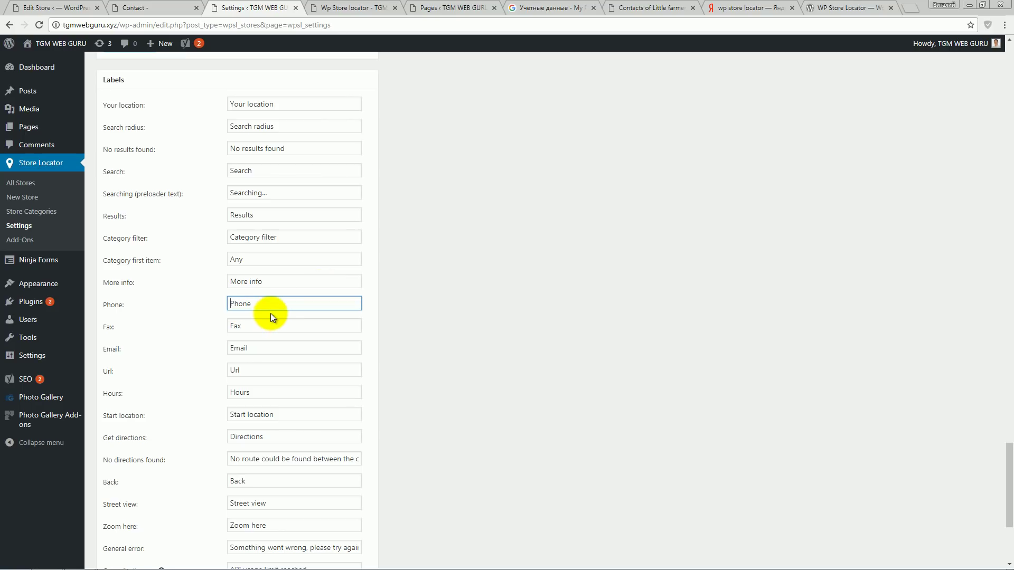
{"action": "type", "text": "Our"}
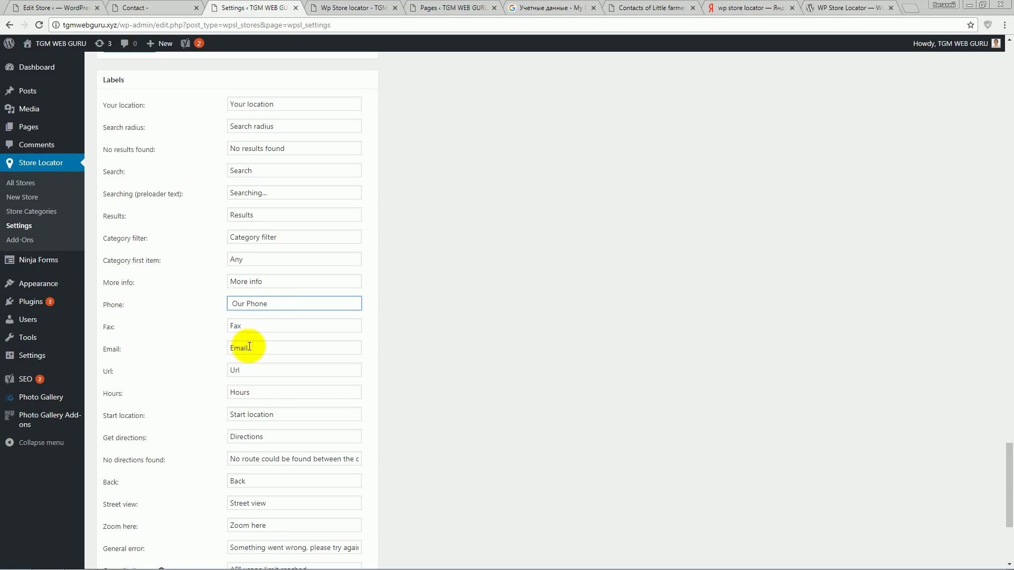
- Relabel Fax as 'Our Fax' and Hours as 'Opening Hours', then save the settings
{"action": "left_click", "coordinate": [231, 328]}
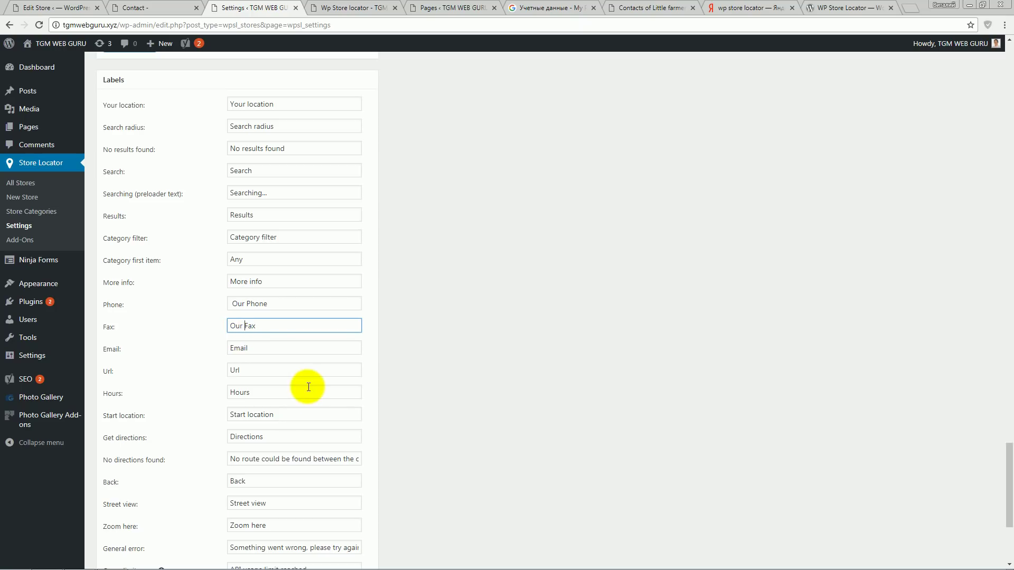
{"action": "left_click", "coordinate": [261, 393]}
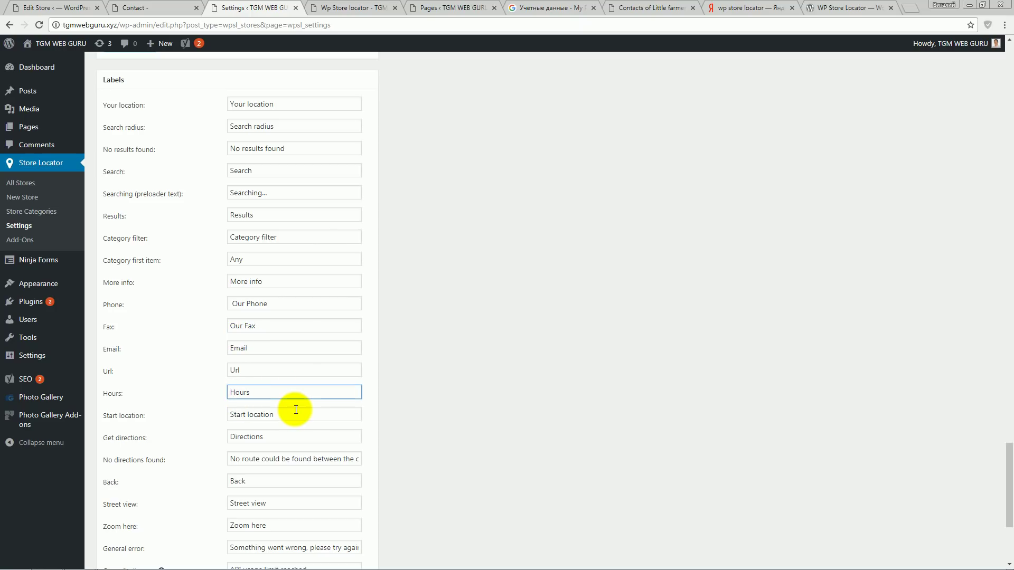
{"action": "type", "text": "Opening"}
{"action": "scroll", "coordinate": [344, 402], "scroll_direction": "down", "scroll_amount": 4}
{"action": "left_click", "coordinate": [131, 389]}
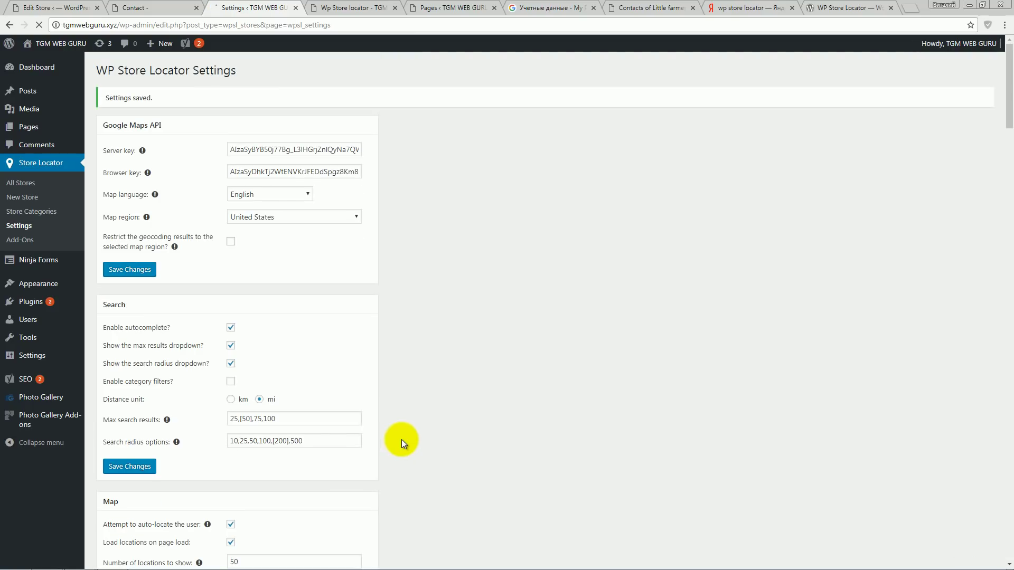
- Reload the map and reopen West Palm Beach fashion's details to check the new labels
{"action": "left_click", "coordinate": [343, 7]}
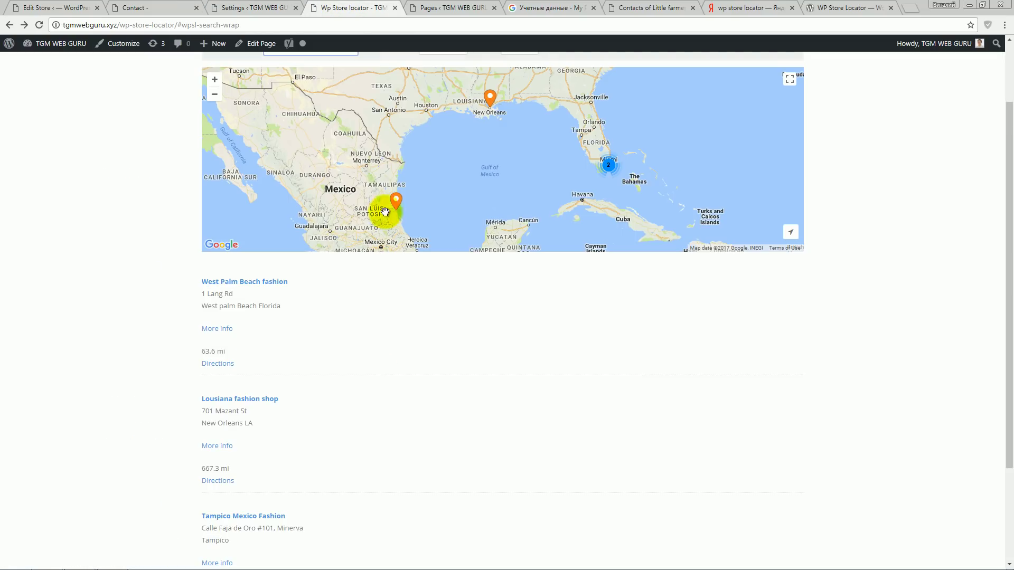
{"action": "left_click", "coordinate": [226, 329]}
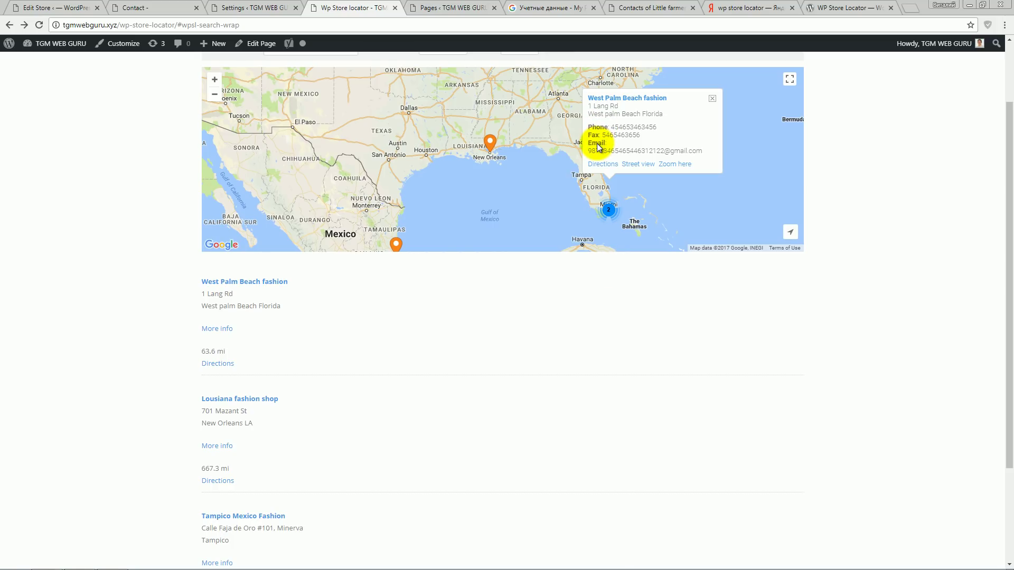
{"action": "left_click", "coordinate": [38, 24]}
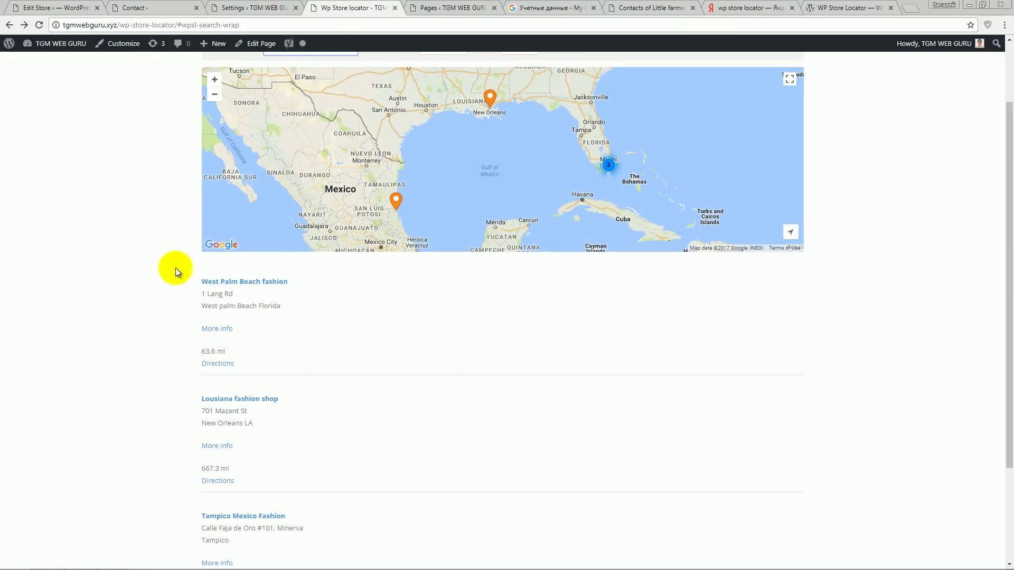
{"action": "left_click", "coordinate": [223, 332]}
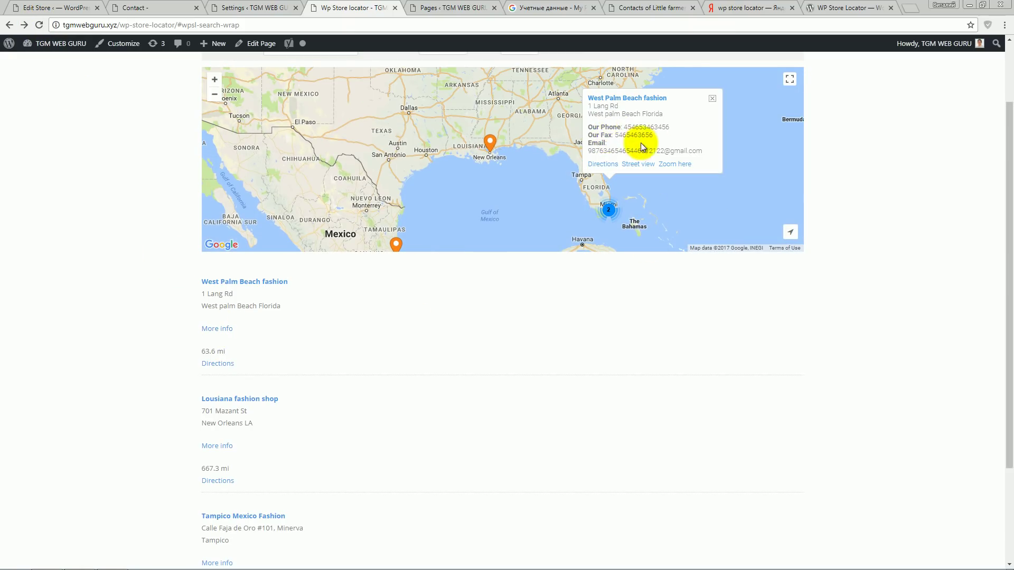
- Open the West Palm Beach fashion store page and highlight its Our Phone and Our Fax lines
{"action": "scroll", "coordinate": [264, 262], "scroll_direction": "down", "scroll_amount": 1}
{"action": "left_click", "coordinate": [264, 262]}
{"action": "scroll", "coordinate": [119, 330], "scroll_direction": "down", "scroll_amount": 2}
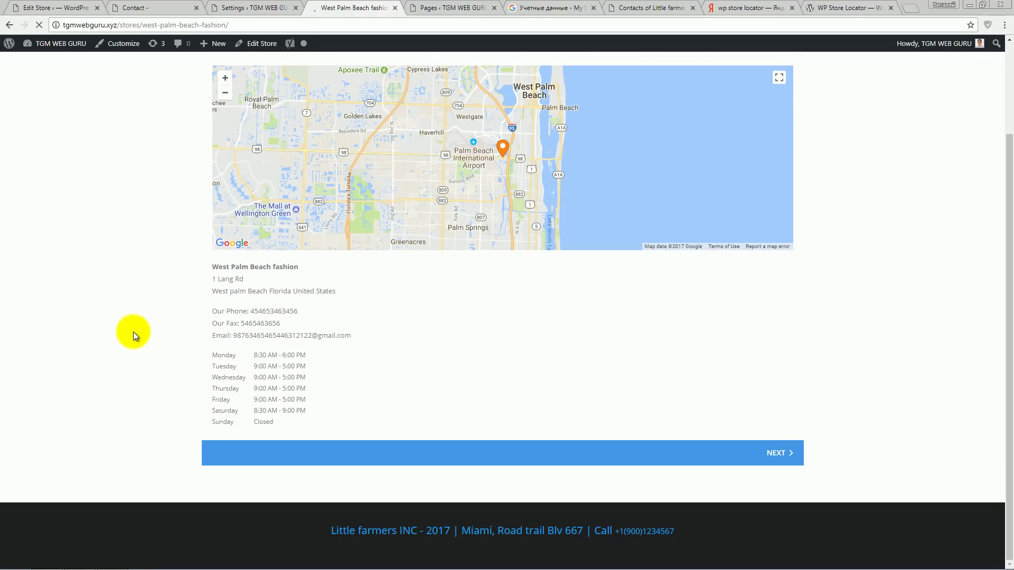
{"action": "left_click_drag", "start_coordinate": [213, 307], "coordinate": [272, 322]}
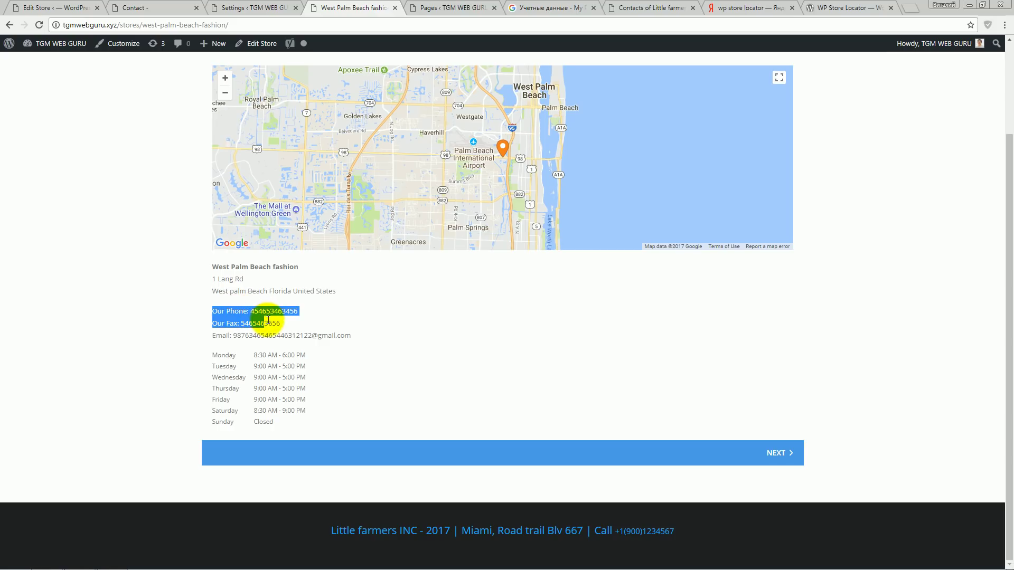
{"action": "left_click", "coordinate": [423, 351]}
{"action": "left_click_drag", "start_coordinate": [210, 310], "coordinate": [260, 322]}
{"action": "left_click", "coordinate": [340, 327]}
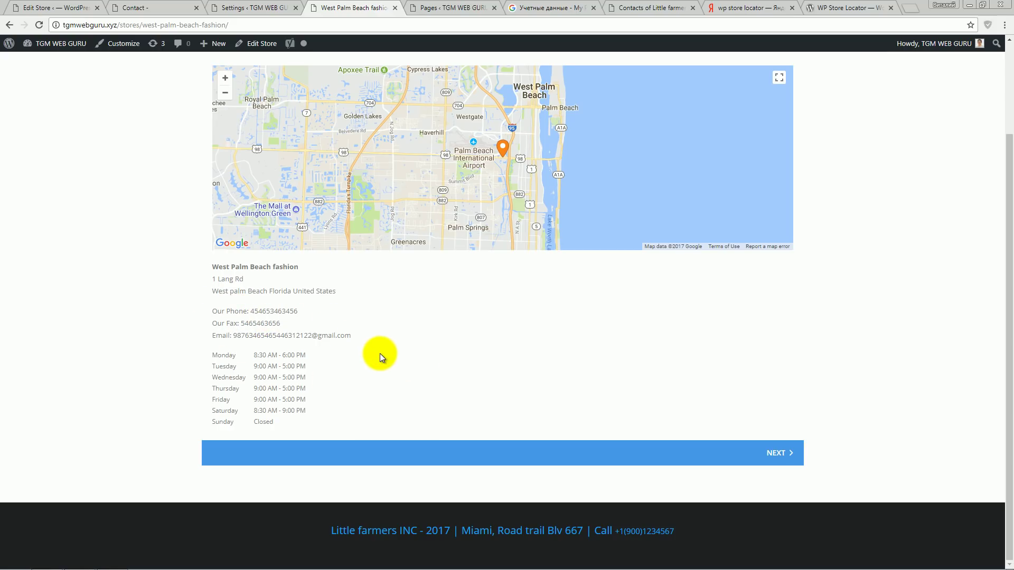
{"action": "scroll", "coordinate": [379, 353], "scroll_direction": "up", "scroll_amount": 2}
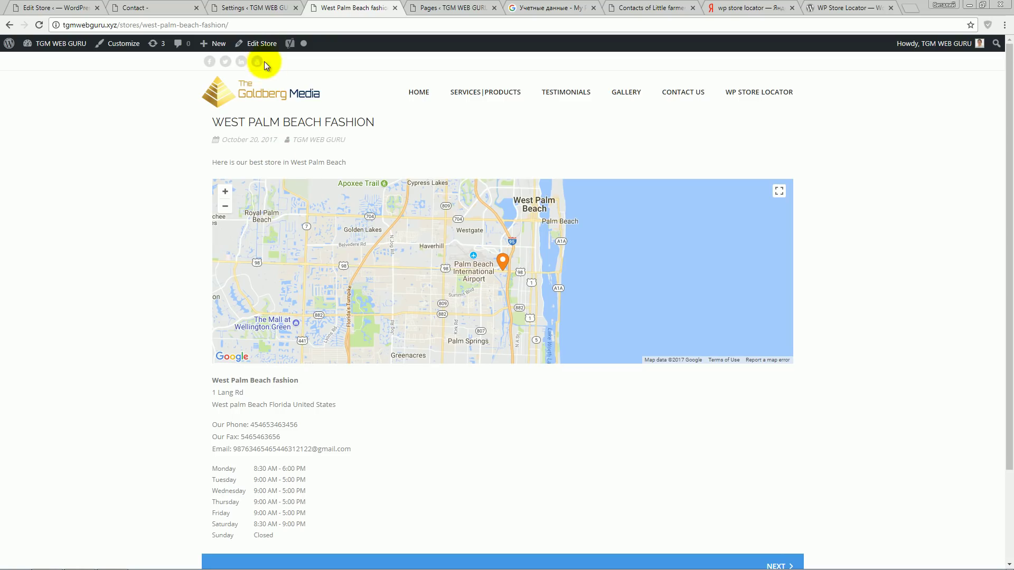
- Insert the sunflower image at Medium 300×200 into the store's description
{"action": "left_click", "coordinate": [264, 43]}
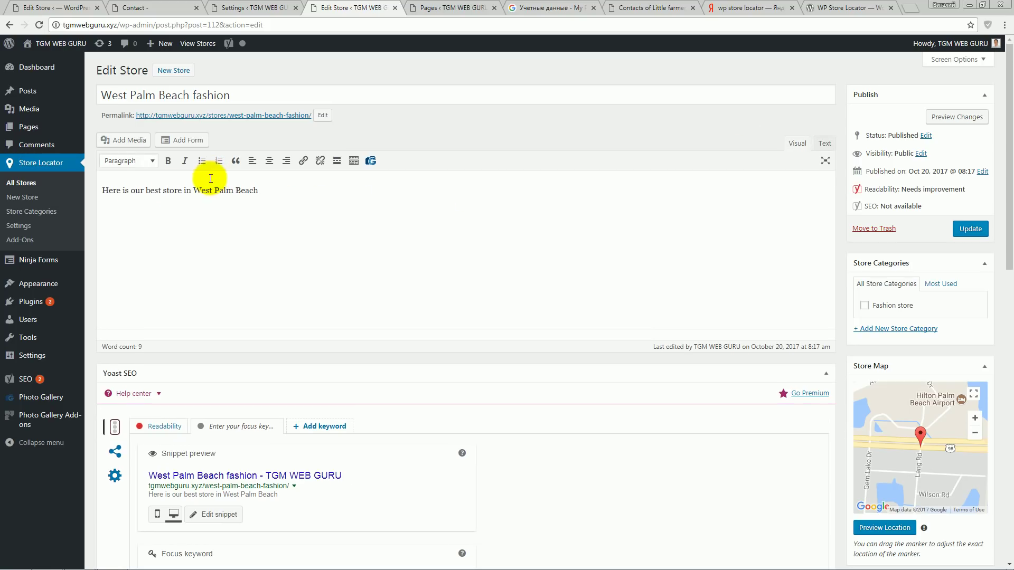
{"action": "left_click", "coordinate": [126, 146]}
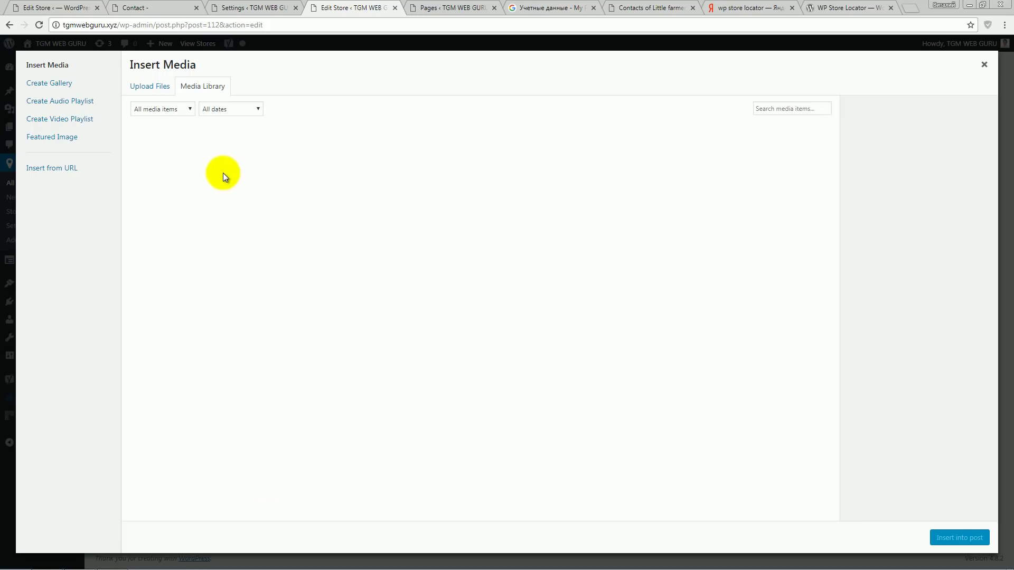
{"action": "left_click", "coordinate": [481, 162]}
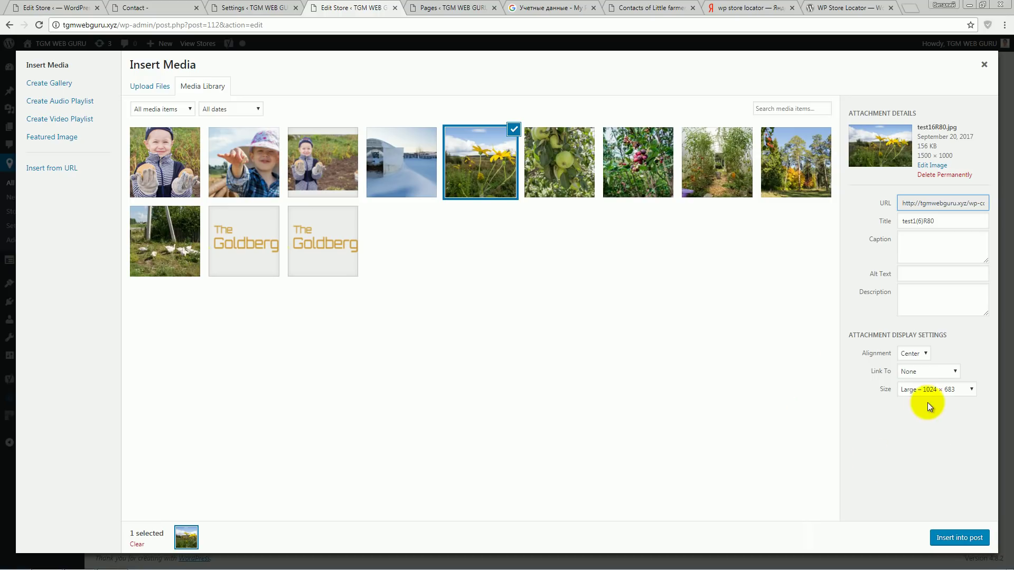
{"action": "left_click", "coordinate": [935, 391]}
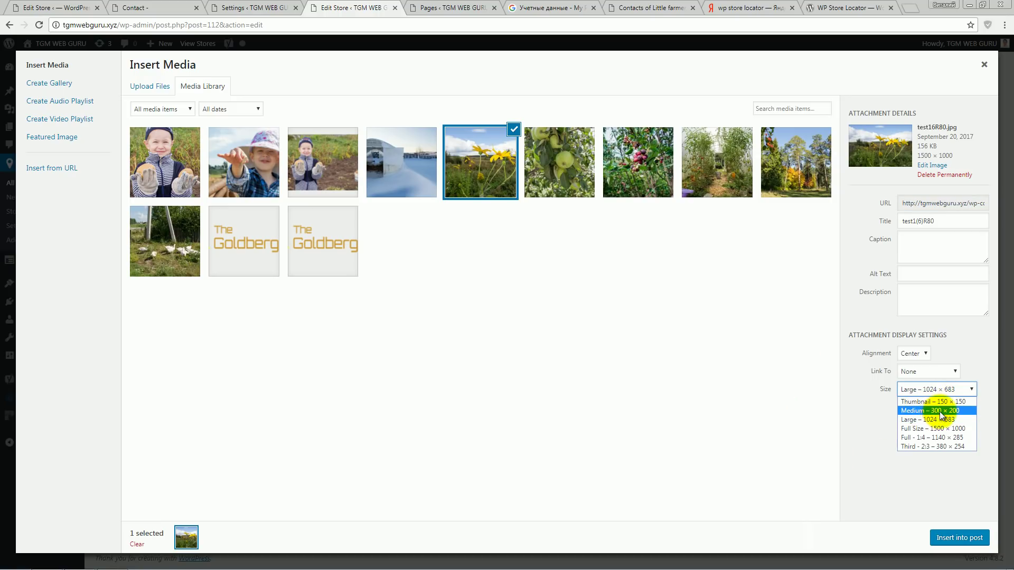
{"action": "left_click", "coordinate": [939, 413]}
{"action": "left_click", "coordinate": [954, 539]}
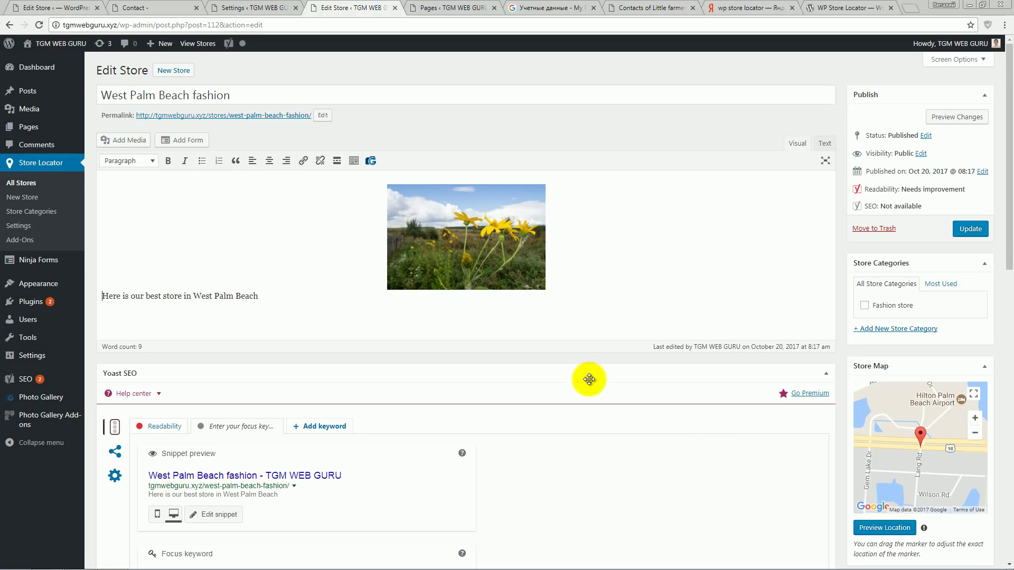
- Align the image left, update the store, and view the live store page
{"action": "left_click", "coordinate": [475, 241]}
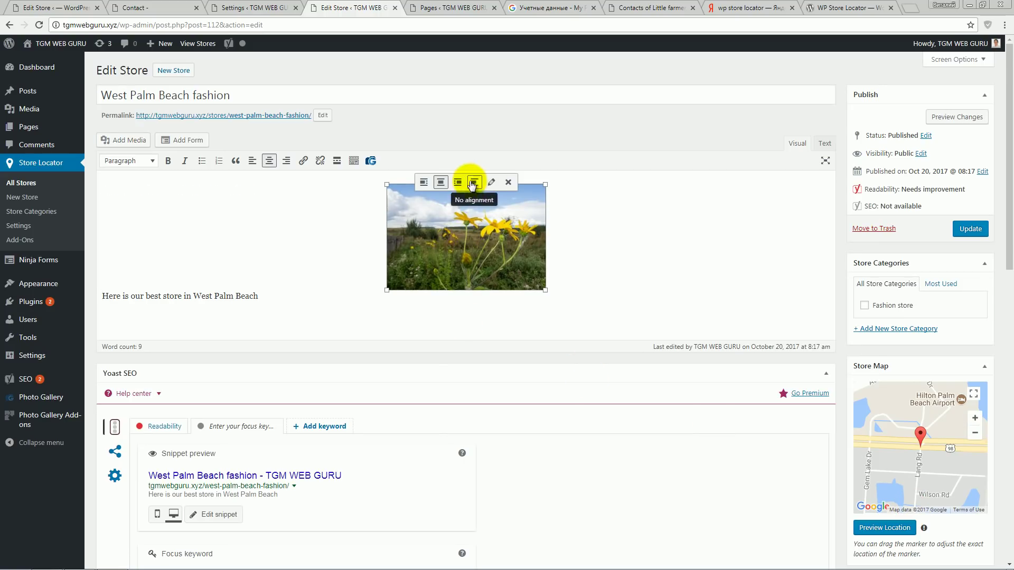
{"action": "left_click", "coordinate": [422, 182]}
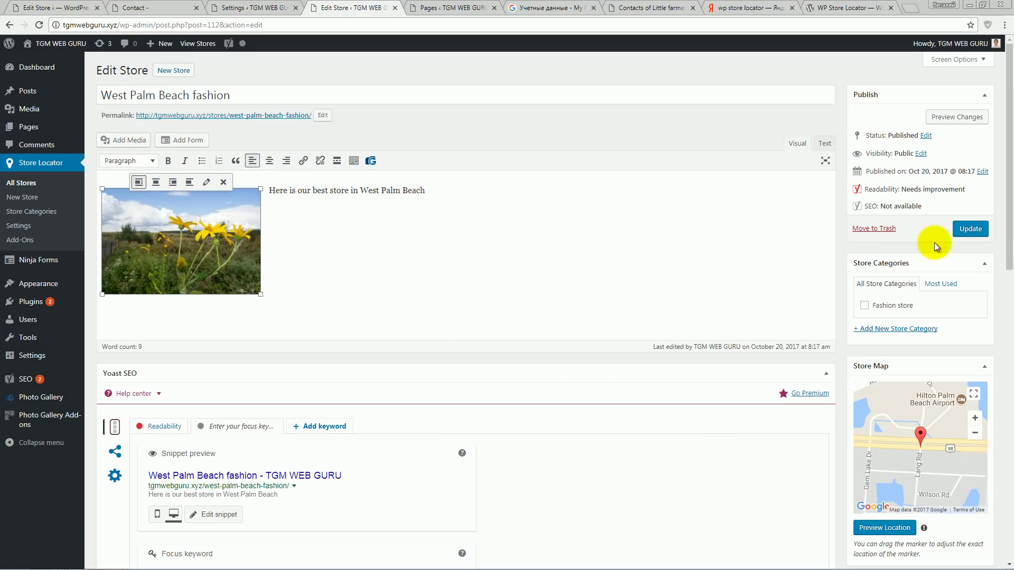
{"action": "left_click", "coordinate": [971, 229]}
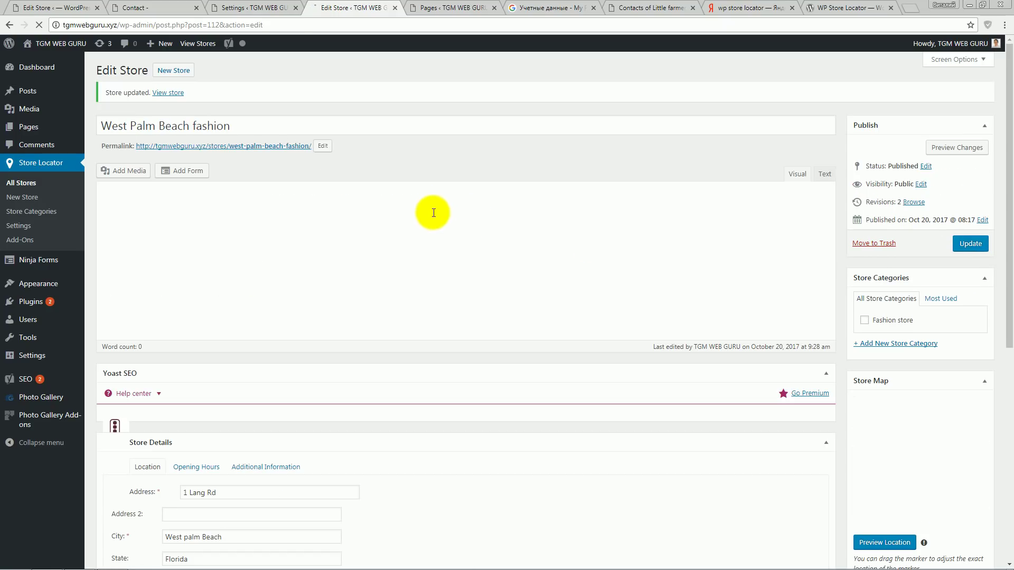
{"action": "left_click", "coordinate": [280, 147]}
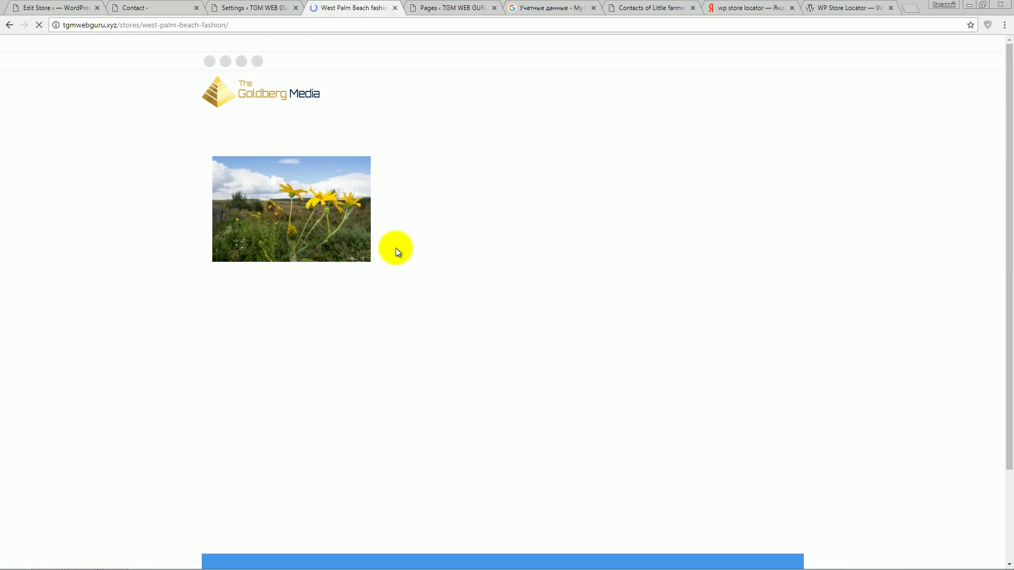
{"action": "scroll", "coordinate": [852, 294], "scroll_direction": "down", "scroll_amount": 4}
{"action": "scroll", "coordinate": [850, 299], "scroll_direction": "up", "scroll_amount": 4}
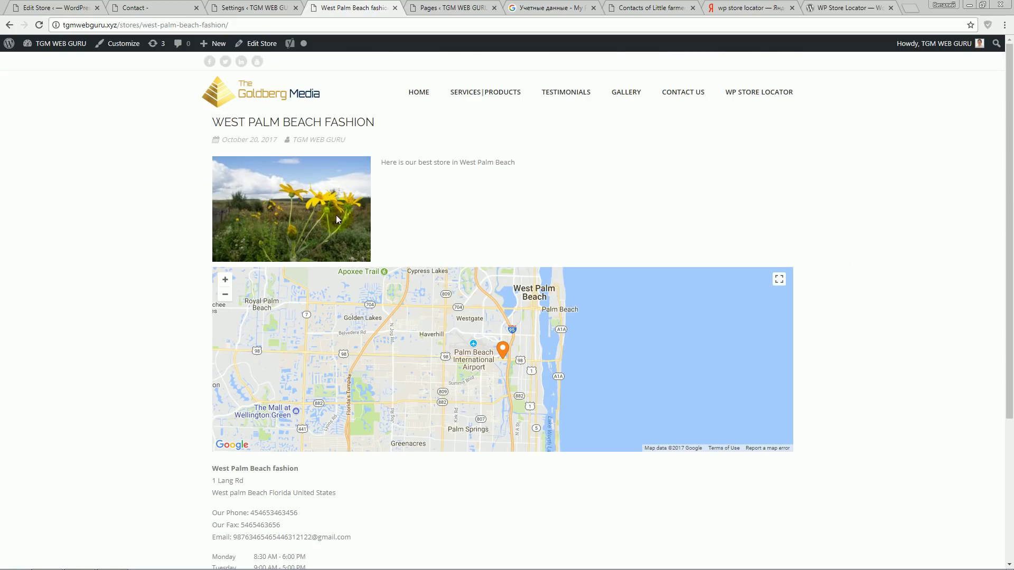
- Go to Store Locator > All Stores to list the three published stores with their addresses
{"action": "scroll", "coordinate": [865, 258], "scroll_direction": "down", "scroll_amount": 4}
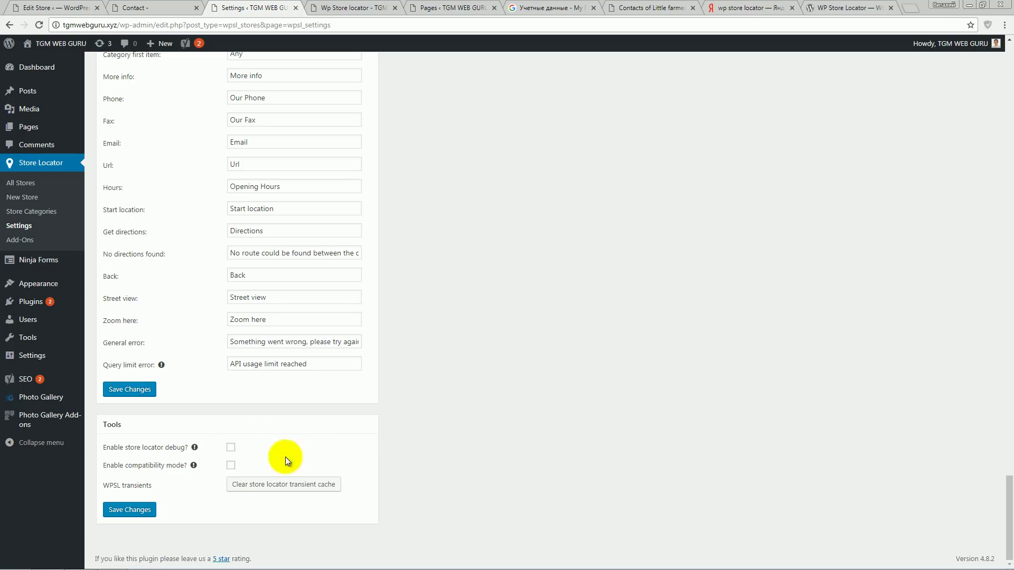
{"action": "scroll", "coordinate": [378, 441], "scroll_direction": "up", "scroll_amount": 20}
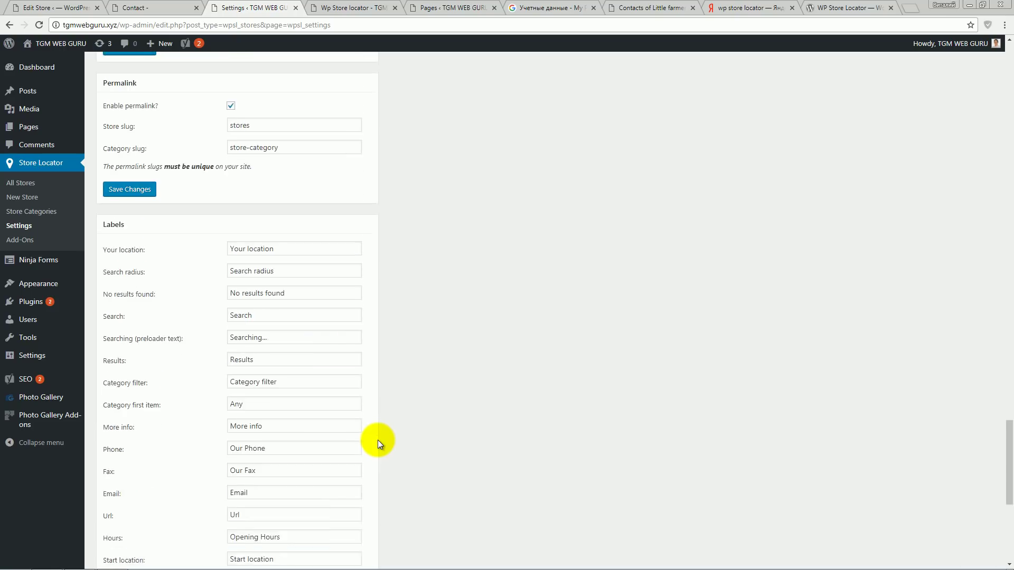
{"action": "left_click", "coordinate": [26, 183]}
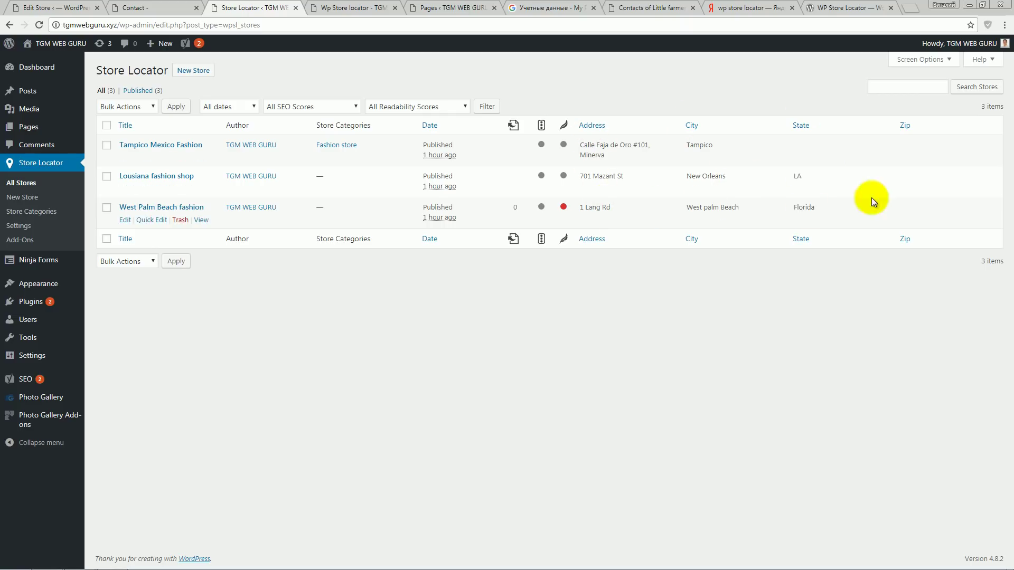
- Open the Tampico Mexico Fashion store for editing and scroll down to its Store Details
{"action": "left_click", "coordinate": [200, 145]}
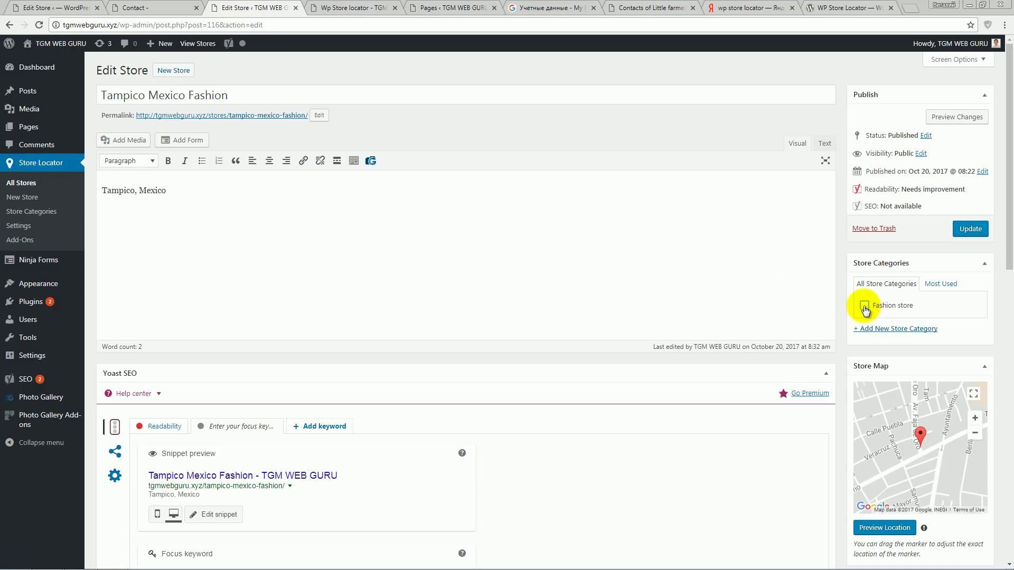
{"action": "left_click", "coordinate": [184, 190]}
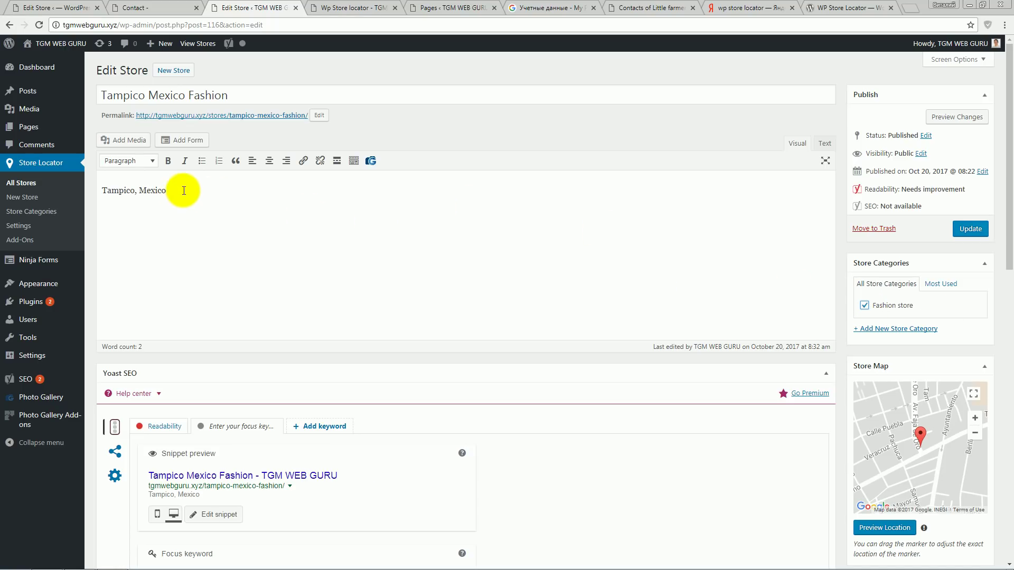
{"action": "scroll", "coordinate": [521, 290], "scroll_direction": "down", "scroll_amount": 12}
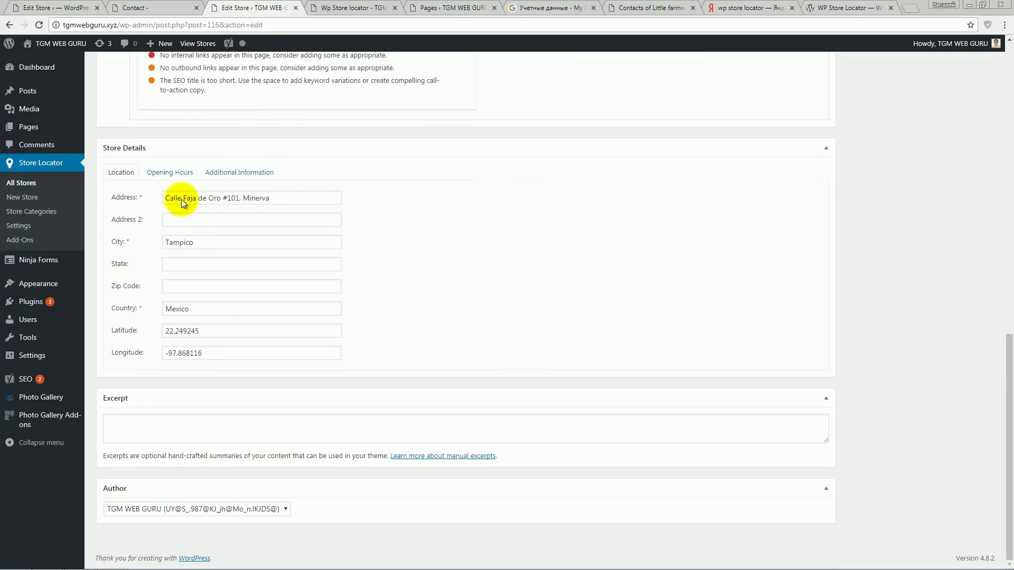
- Check its Opening Hours and Additional Information tabs, then view the public store page
{"action": "left_click", "coordinate": [181, 179]}
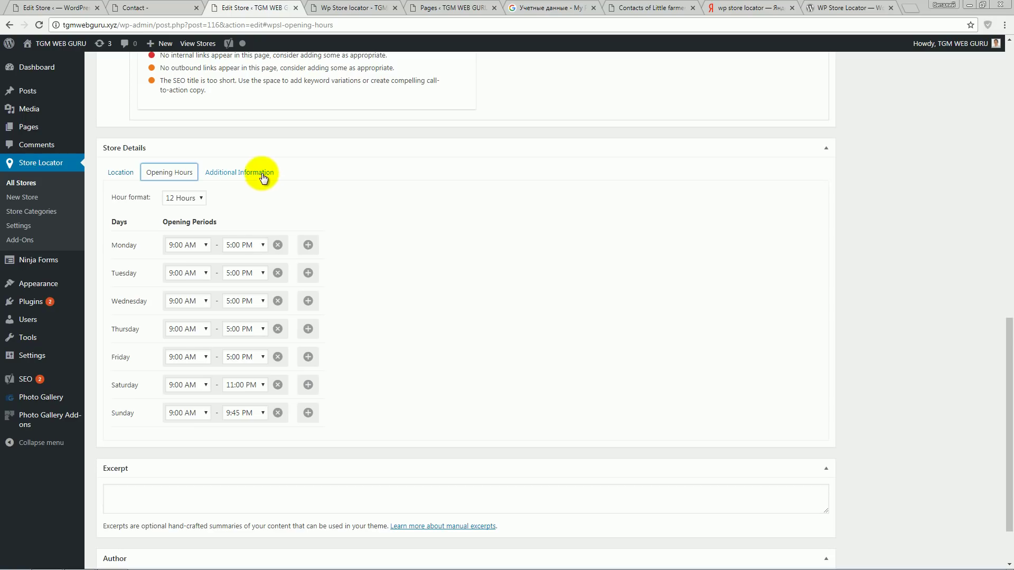
{"action": "left_click", "coordinate": [261, 175]}
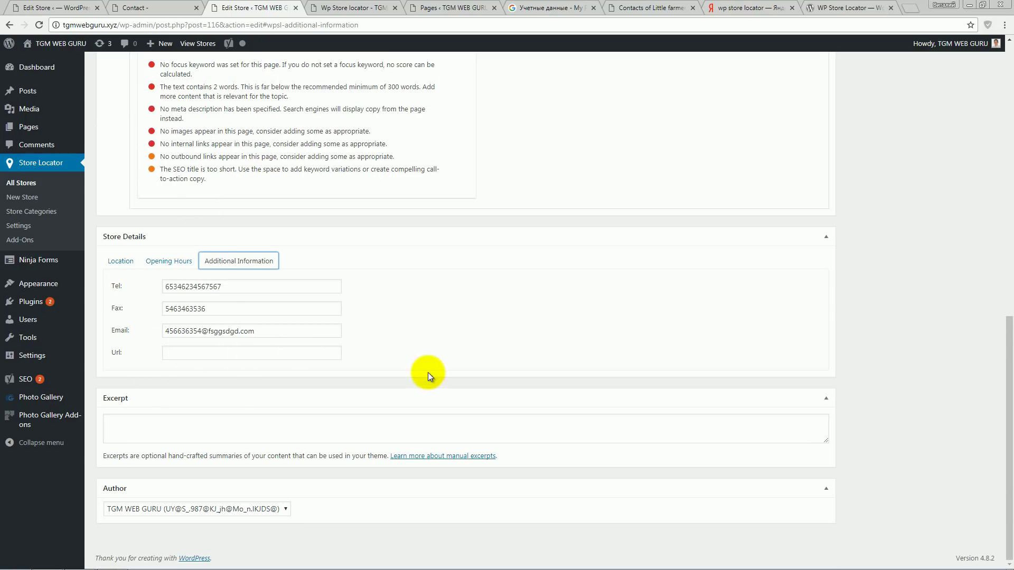
{"action": "scroll", "coordinate": [462, 372], "scroll_direction": "up", "scroll_amount": 10}
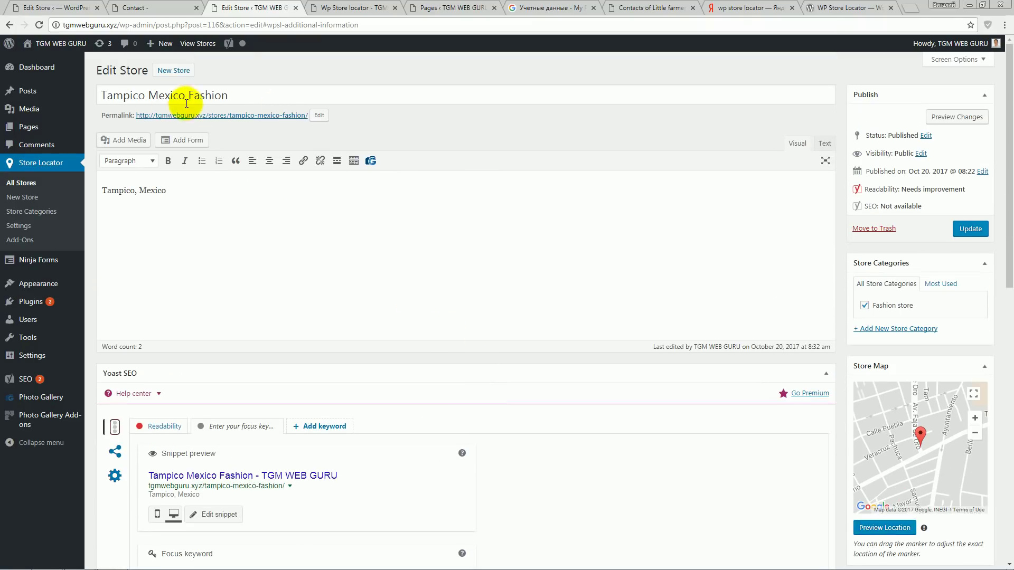
{"action": "left_click", "coordinate": [227, 116]}
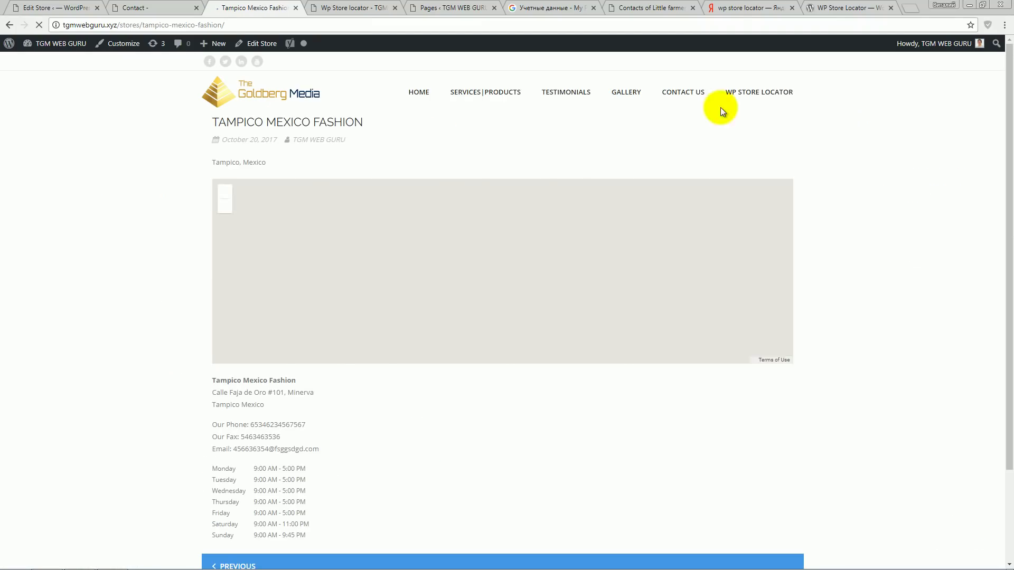
- Open the WP Store Locator page and review the orange markers, Florida cluster and store list
{"action": "left_click", "coordinate": [768, 94]}
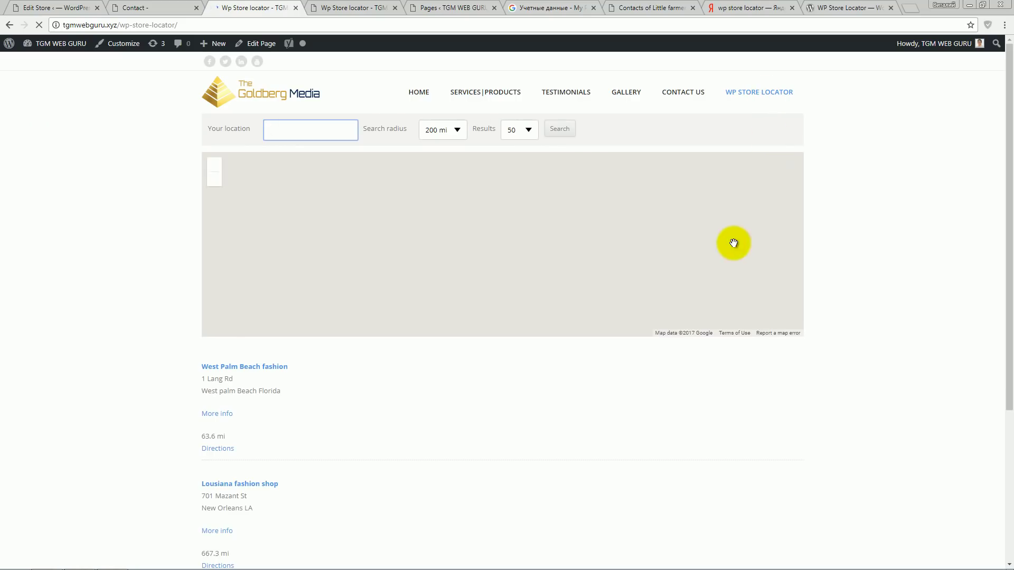
{"action": "scroll", "coordinate": [122, 280], "scroll_direction": "down", "scroll_amount": 4}
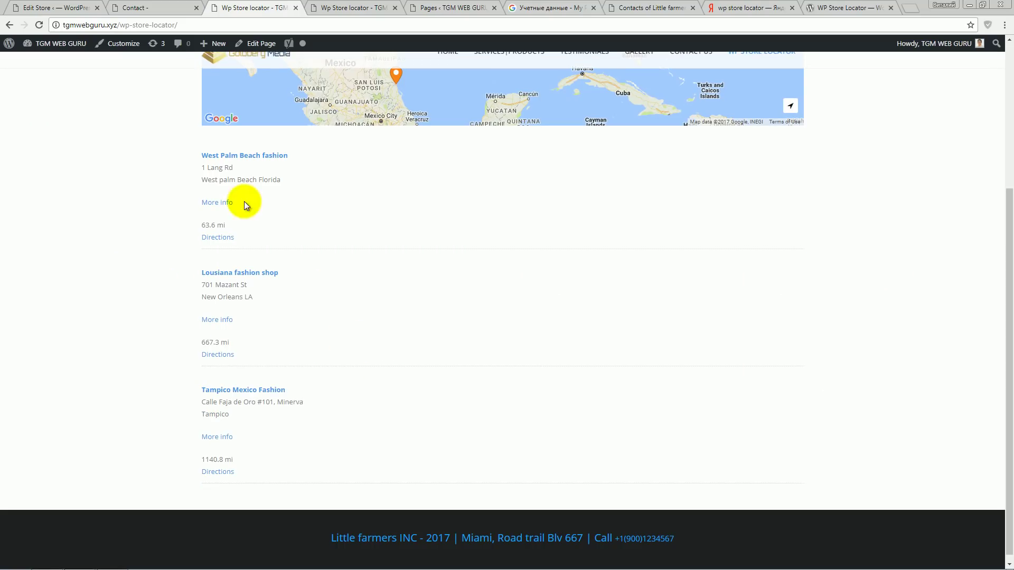
{"action": "scroll", "coordinate": [212, 279], "scroll_direction": "up", "scroll_amount": 4}
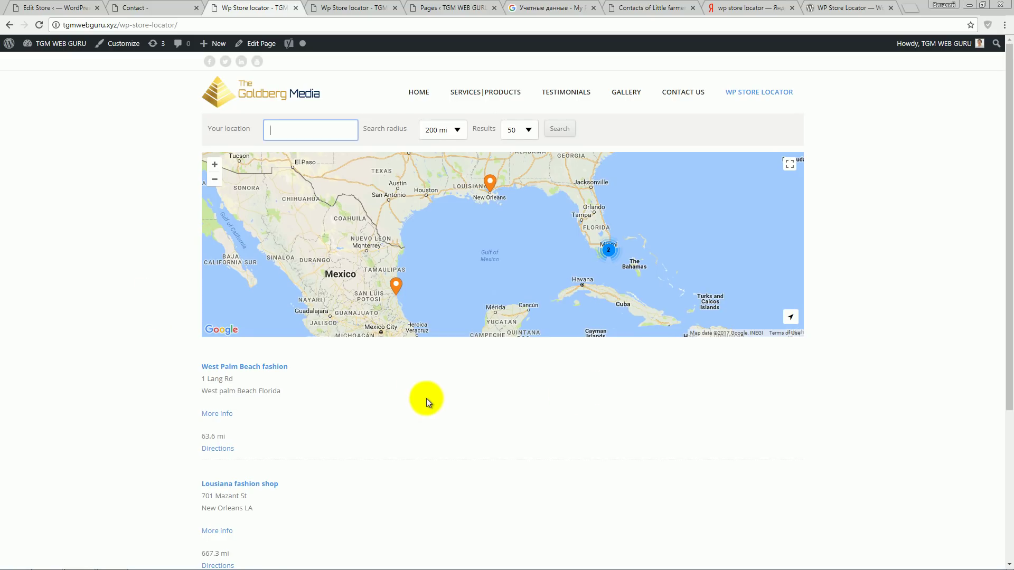
{"action": "scroll", "coordinate": [428, 398], "scroll_direction": "down", "scroll_amount": 5}
{"action": "scroll", "coordinate": [433, 399], "scroll_direction": "up", "scroll_amount": 5}
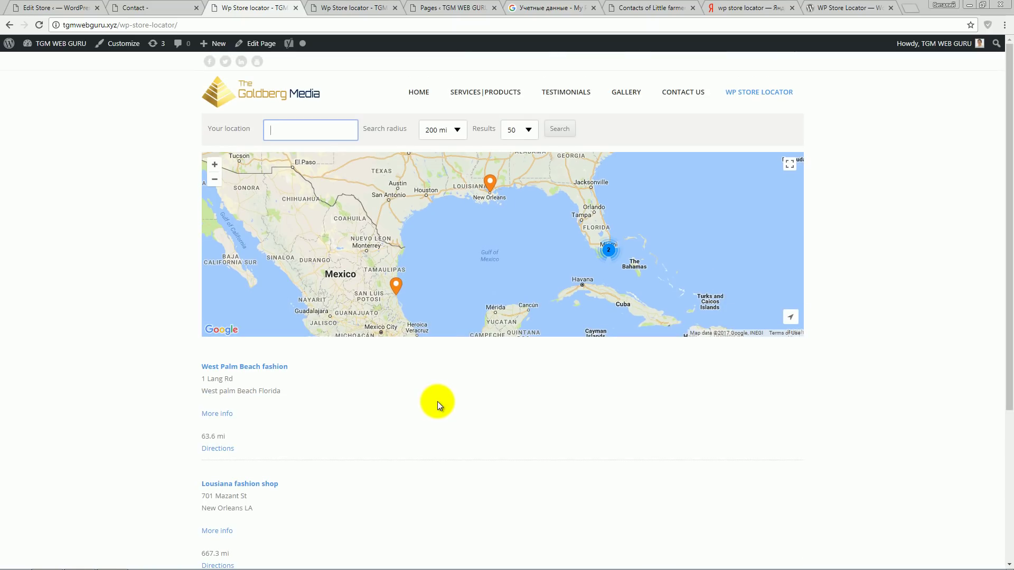